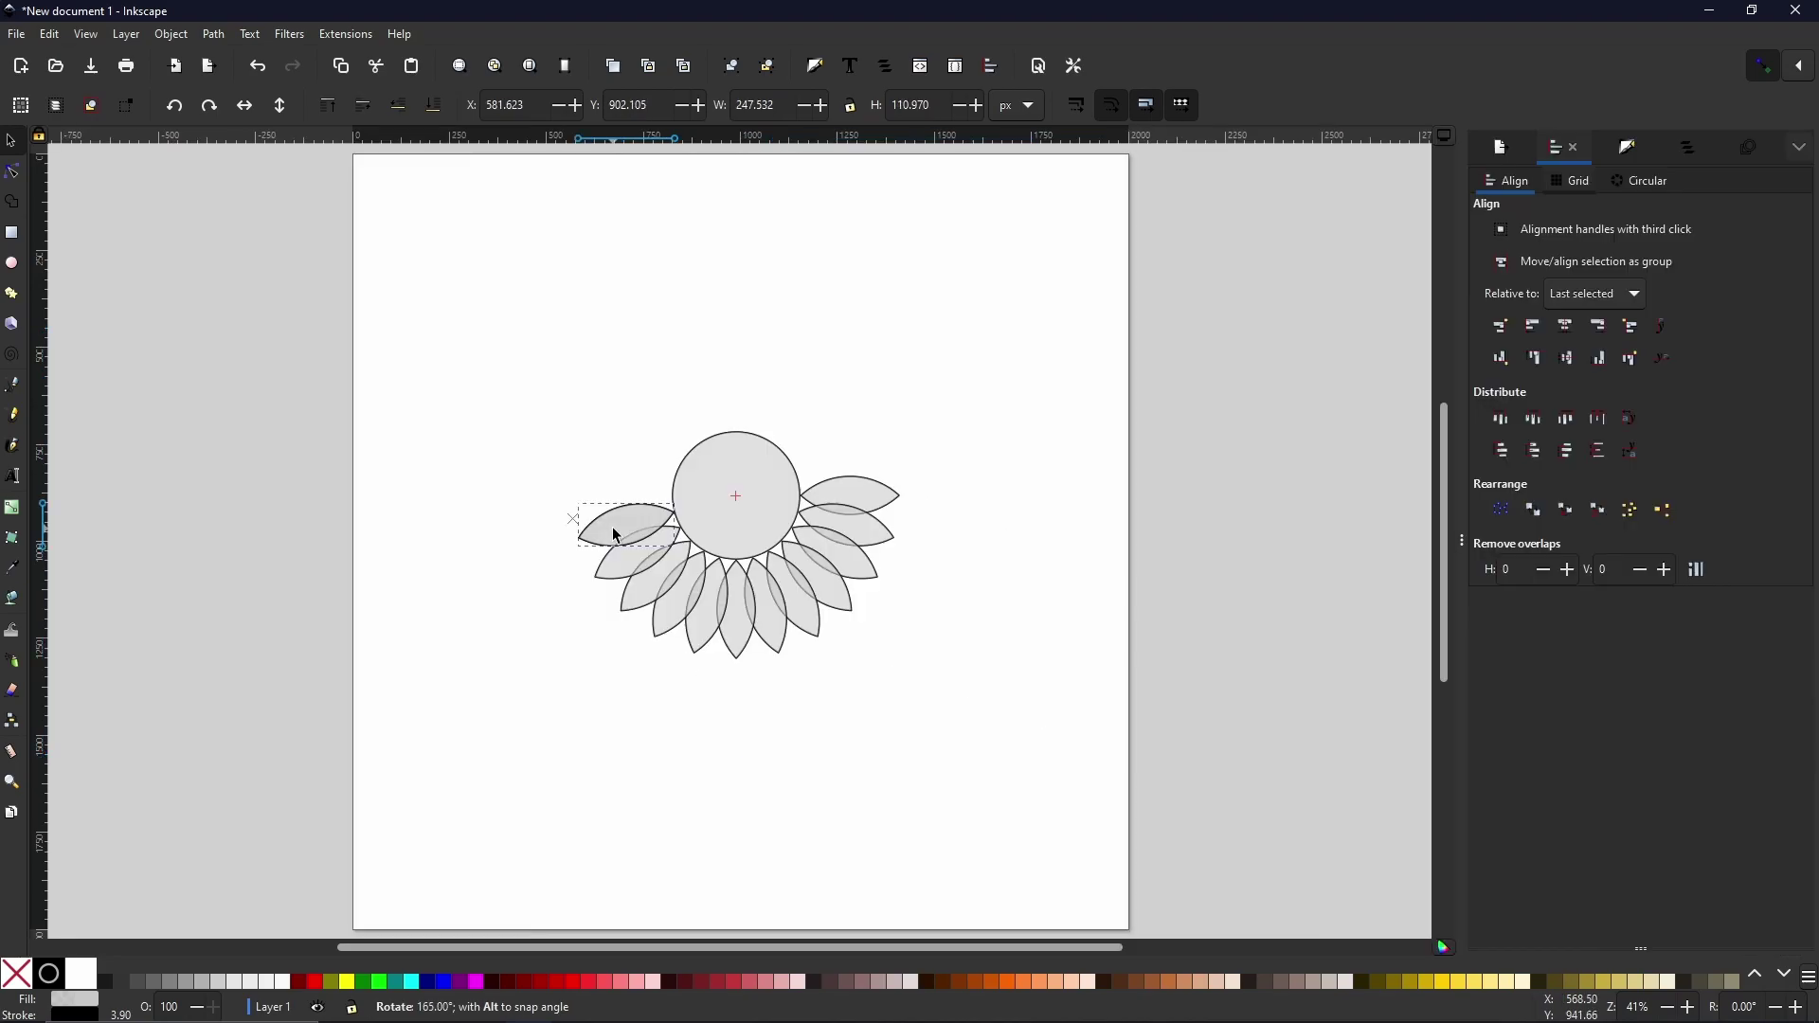
# Reshape the curve's top by moving a node, then dragging the four top nodes together.
pyautogui.moveTo(609, 528)
pyautogui.mouseDown()
pyautogui.moveTo(641, 432)
pyautogui.moveTo(675, 405)
pyautogui.moveTo(755, 396)
pyautogui.moveTo(813, 436)
pyautogui.mouseUp()
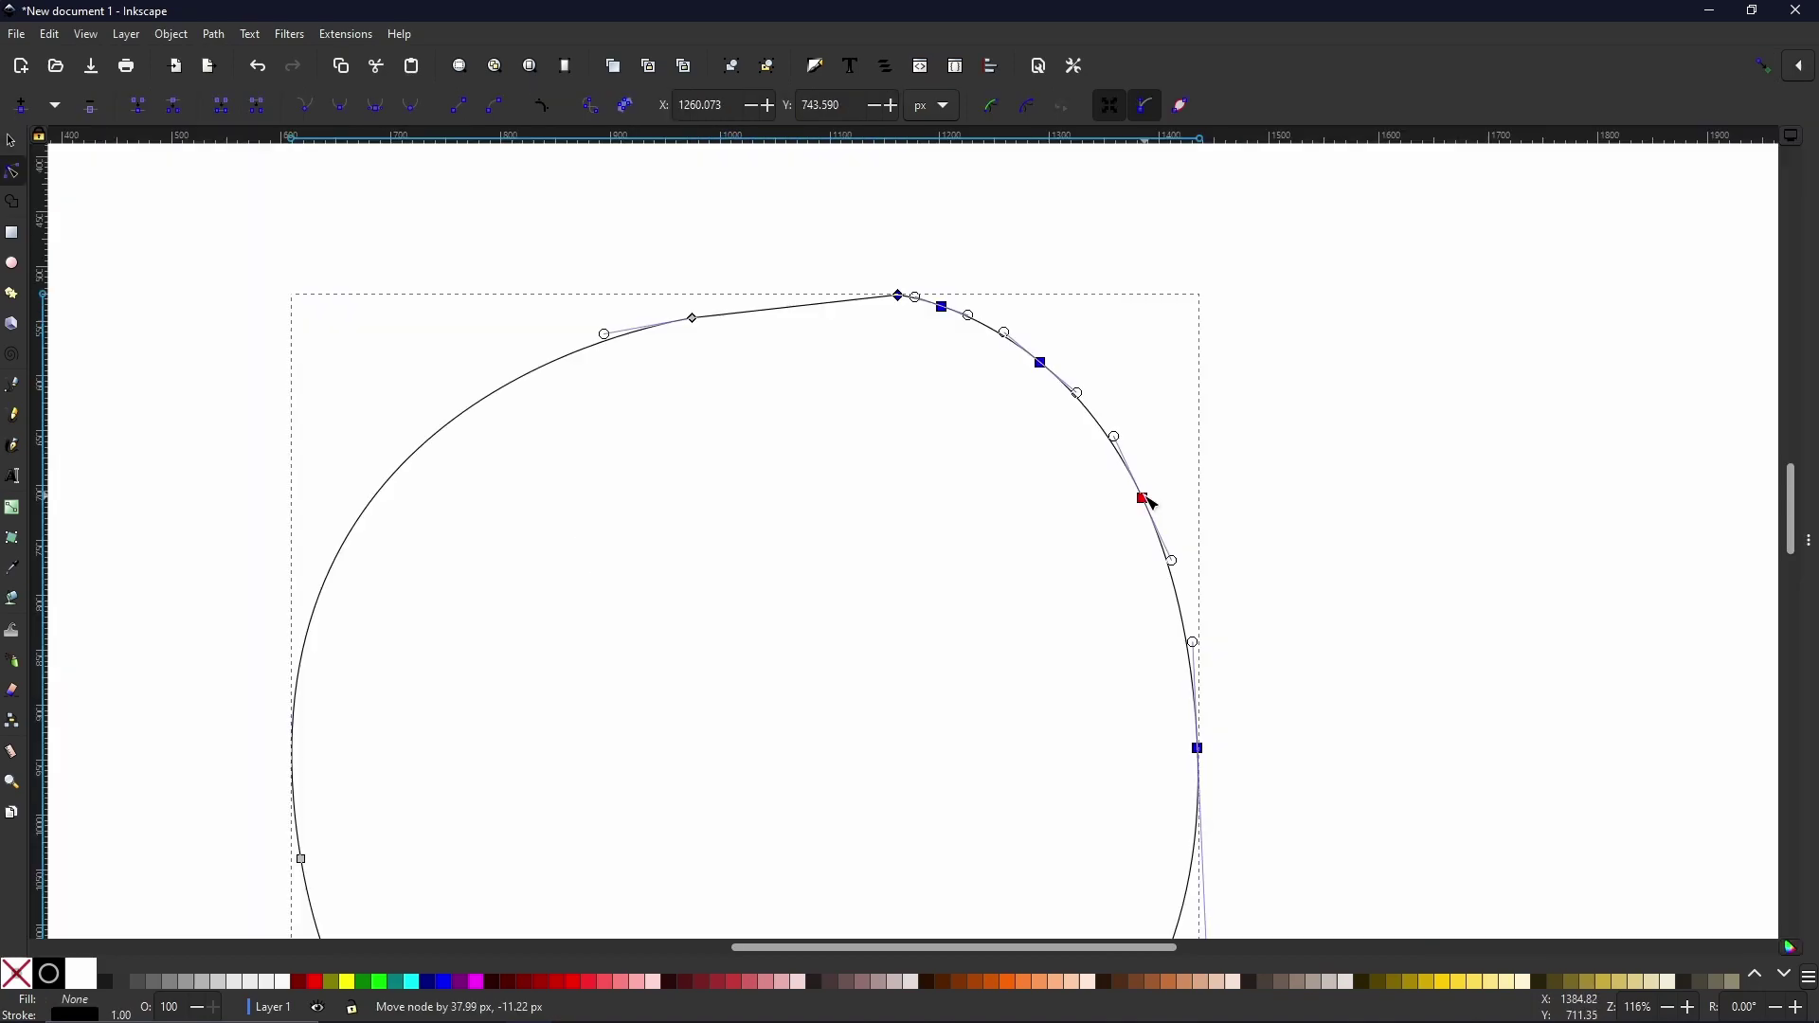
pyautogui.moveTo(1152, 503); pyautogui.dragTo(1152, 503)
pyautogui.moveTo(682, 209); pyautogui.dragTo(1184, 438)
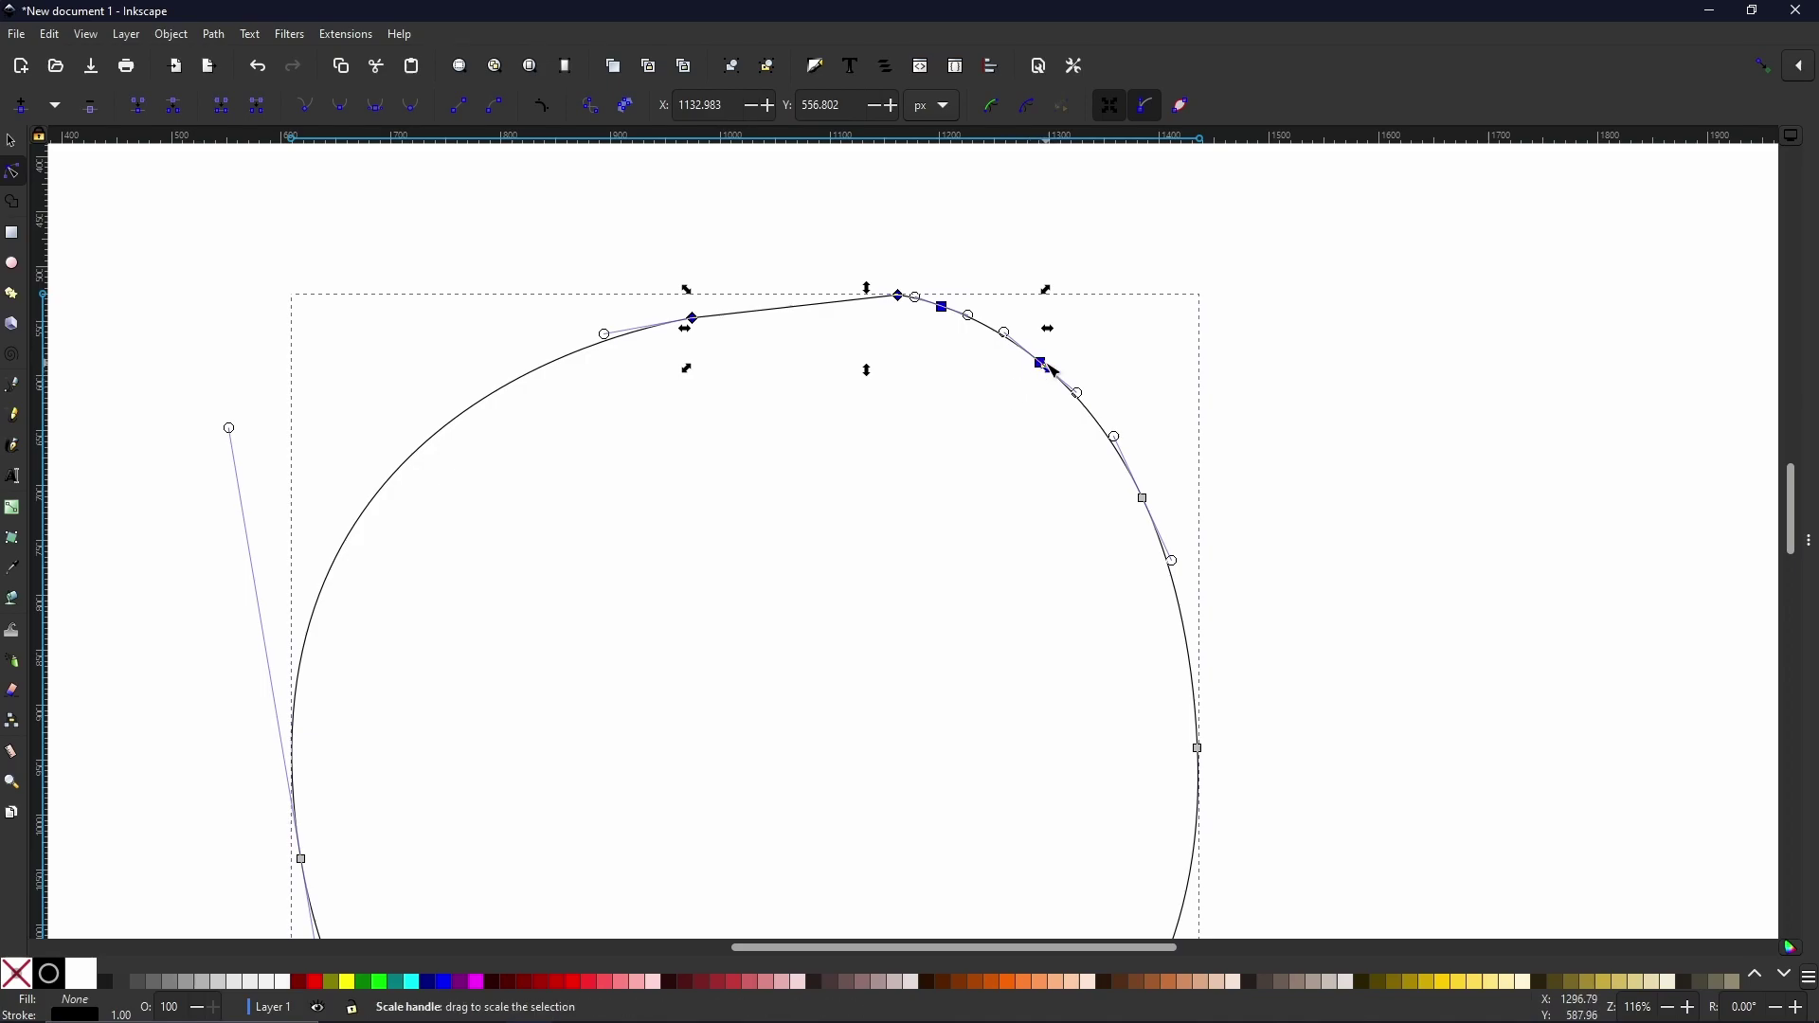
pyautogui.moveTo(1042, 377)
pyautogui.mouseDown()
pyautogui.moveTo(990, 563)
pyautogui.moveTo(1012, 352)
pyautogui.mouseUp()
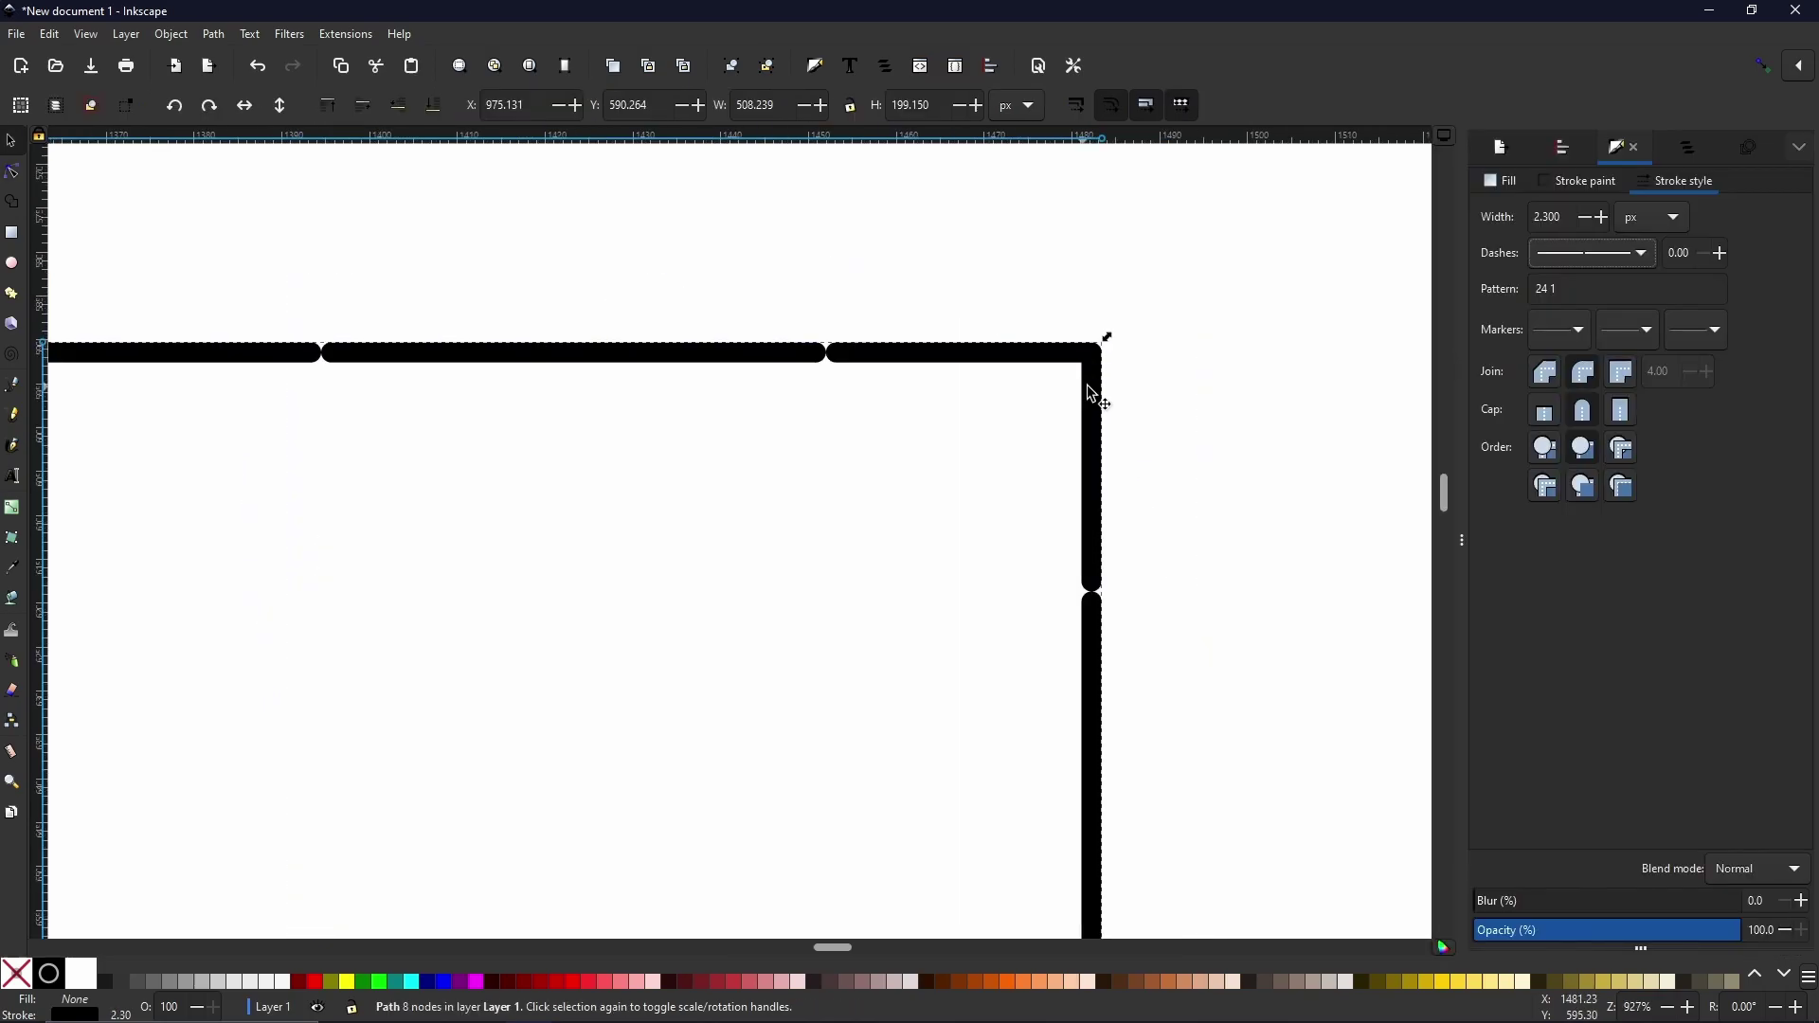
# Apply the dotted 1 4 dash pattern to the thick black path's stroke.
pyautogui.click(1603, 255)
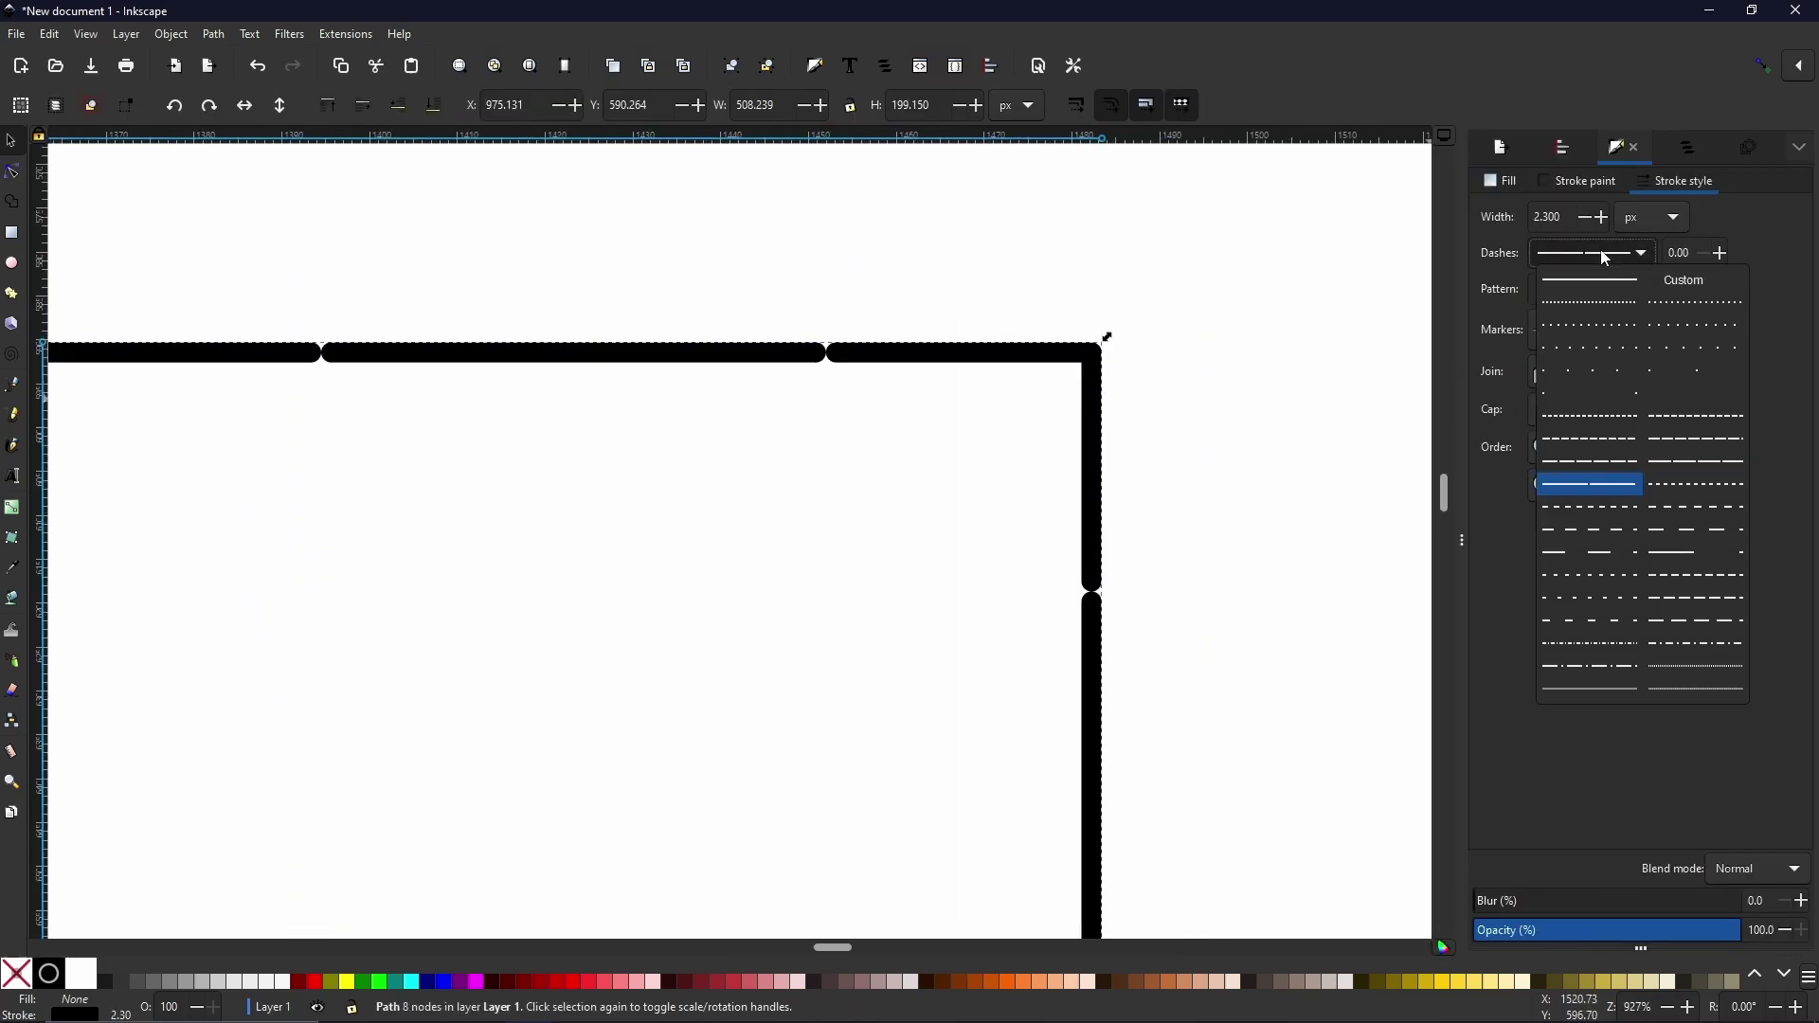
pyautogui.click(1675, 334)
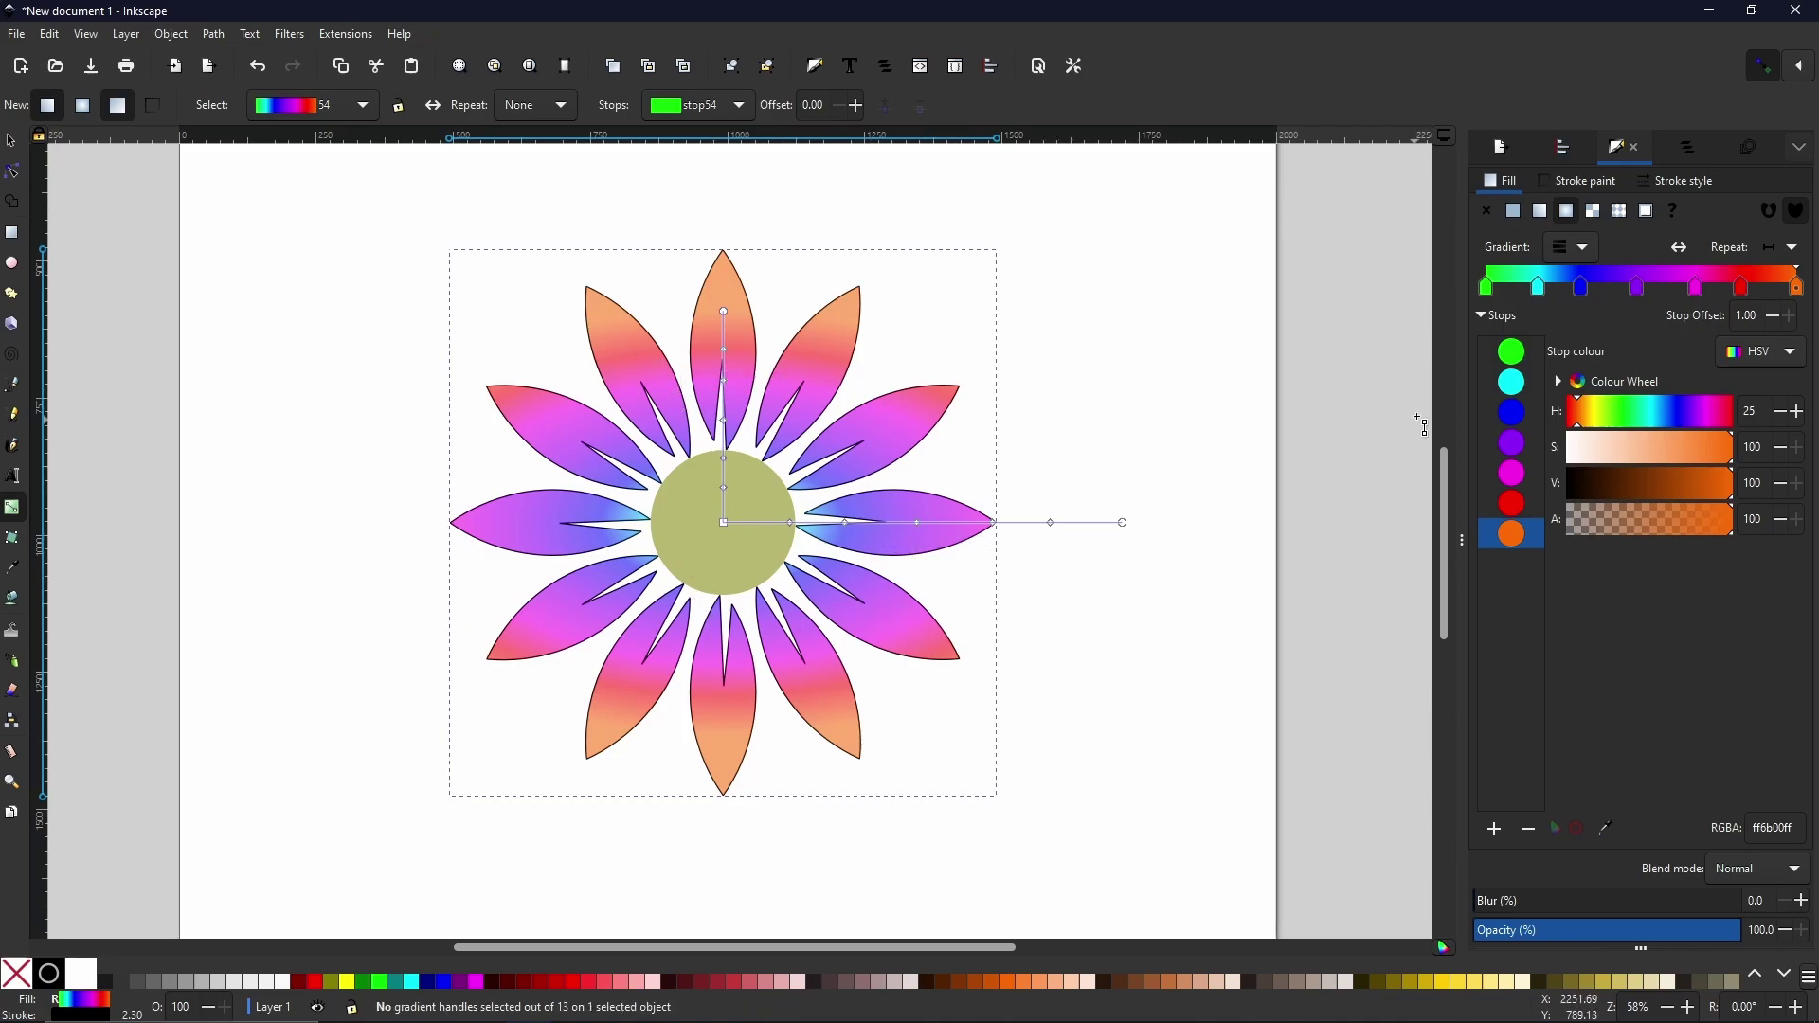
# Select the flower's centre circle and fill it with a radial gradient.
pyautogui.click(14, 140)
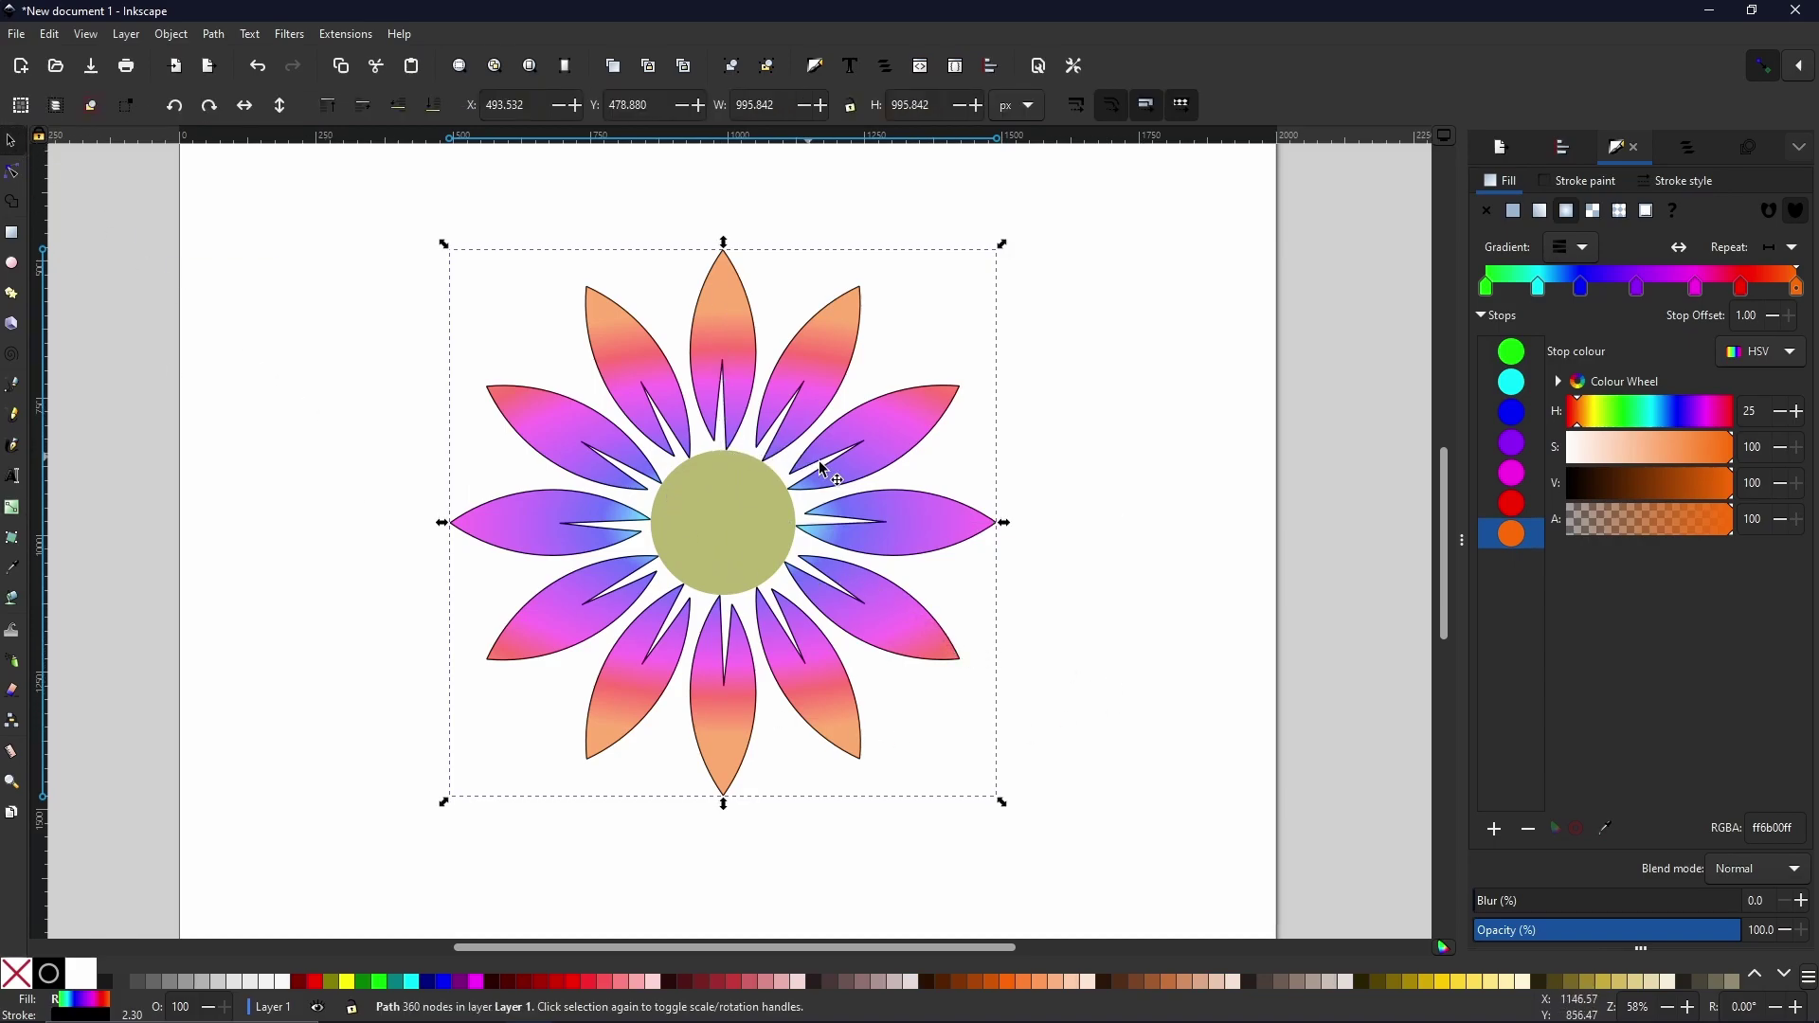
pyautogui.click(789, 360)
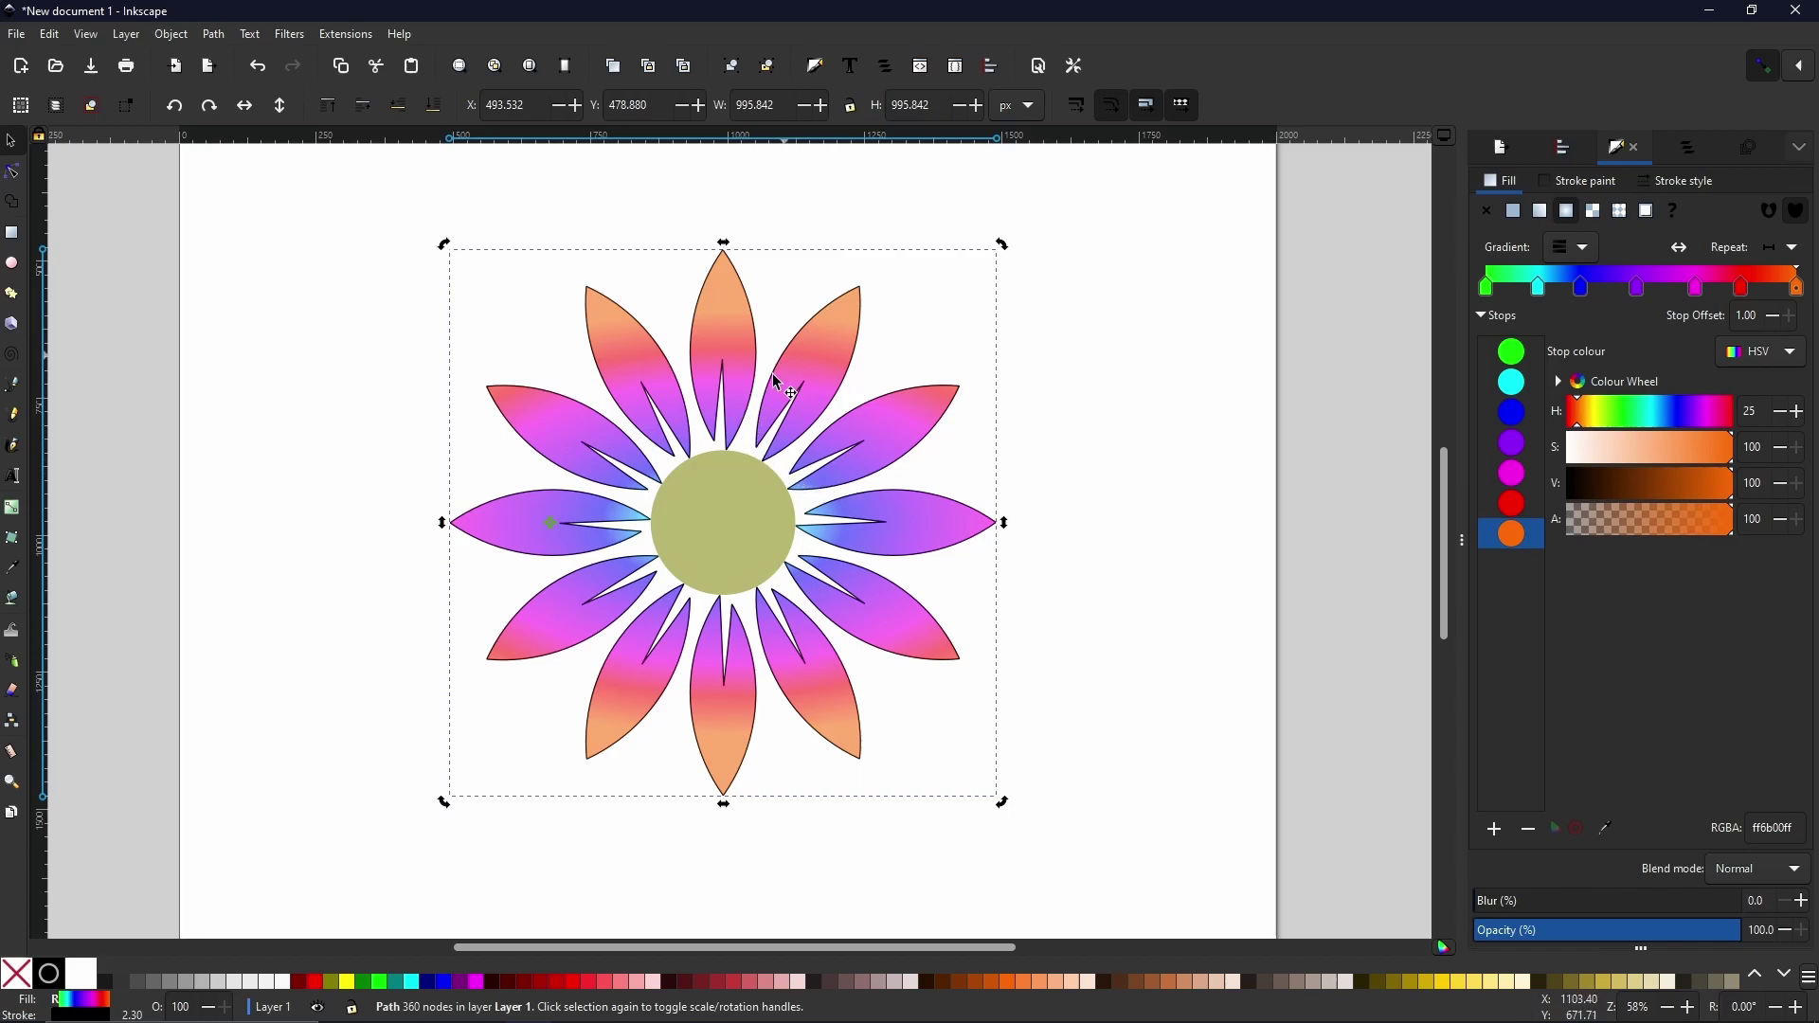
pyautogui.click(731, 544)
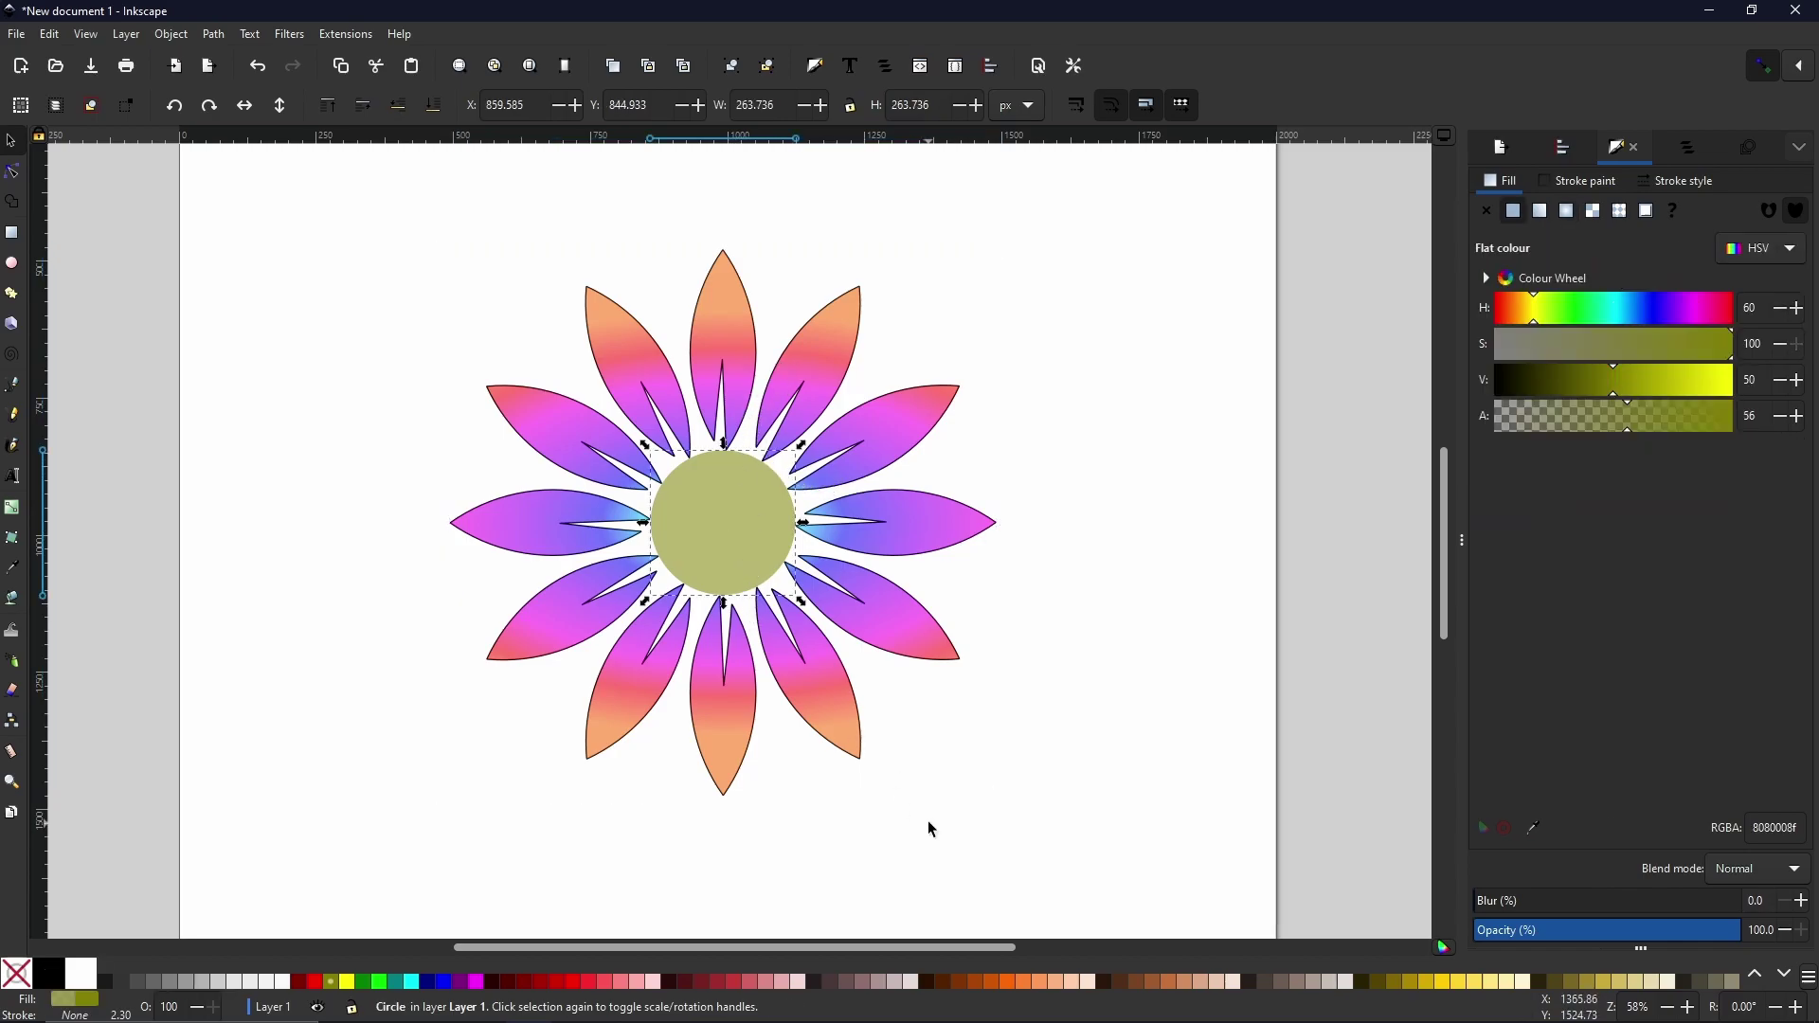
pyautogui.click(1566, 211)
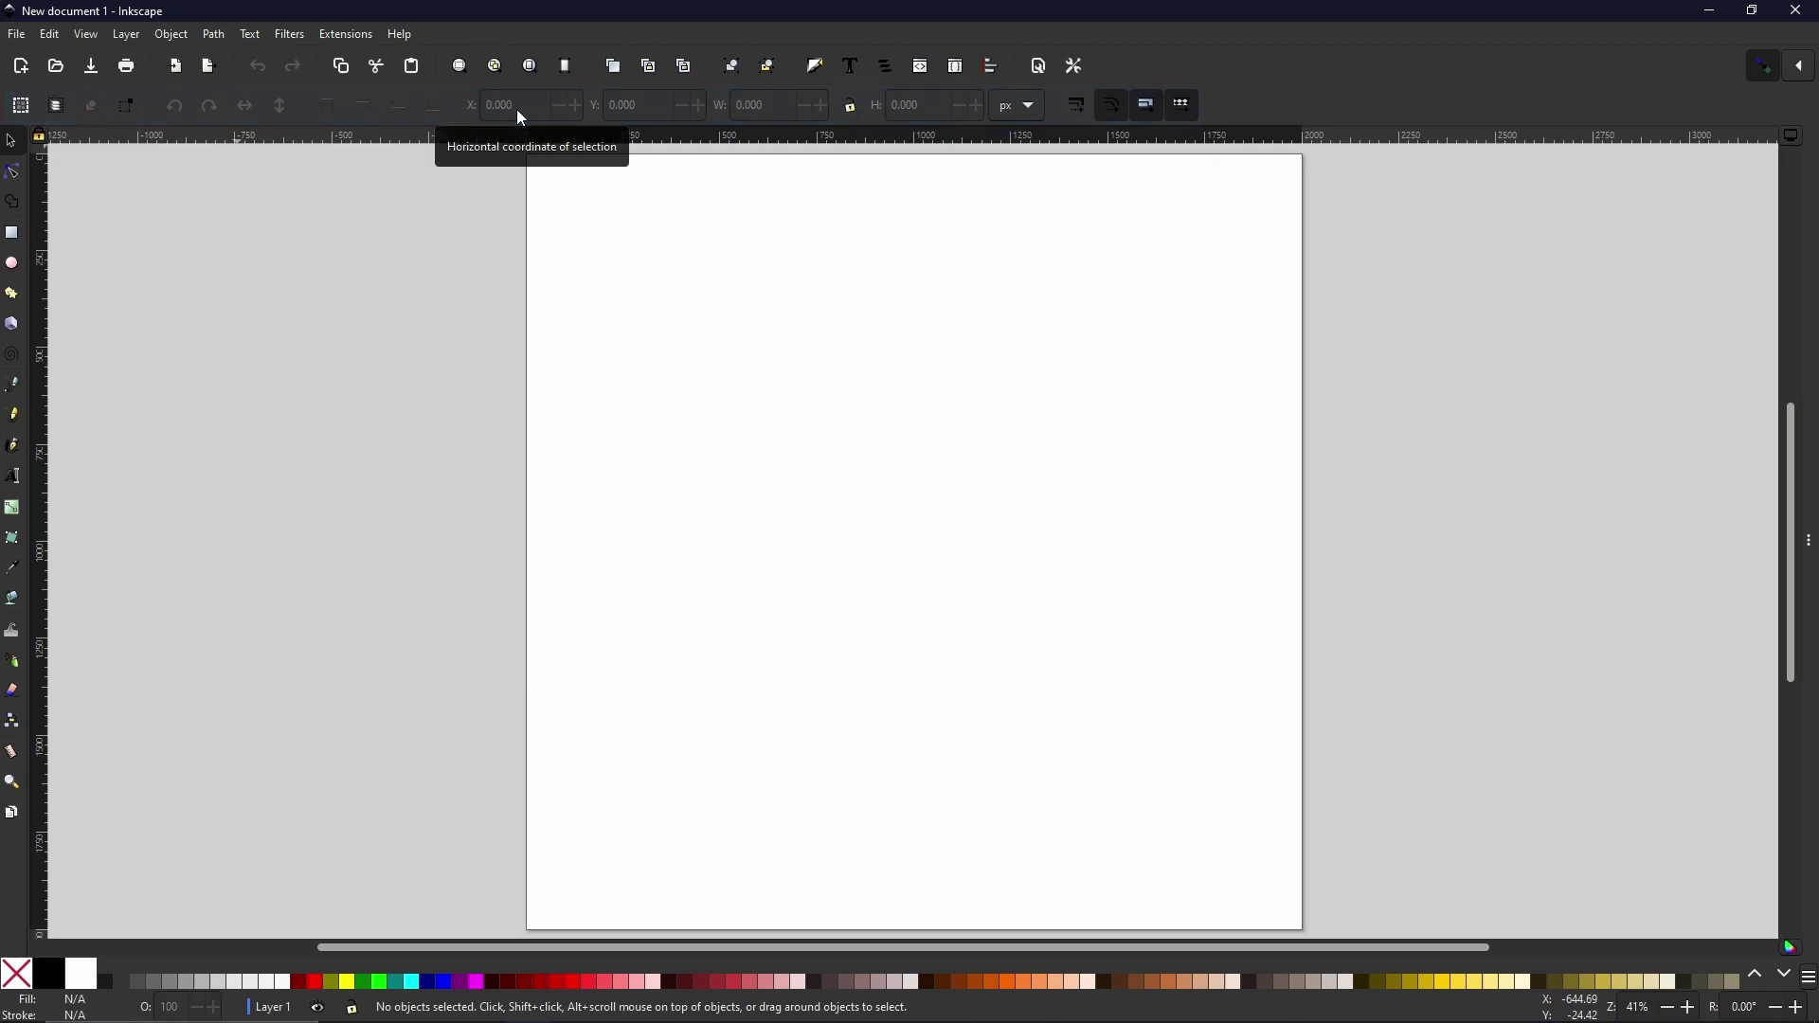
# Draw a grey rectangle in the upper middle, then try the Selector, Node, Star and Pen tools.
pyautogui.click(11, 232)
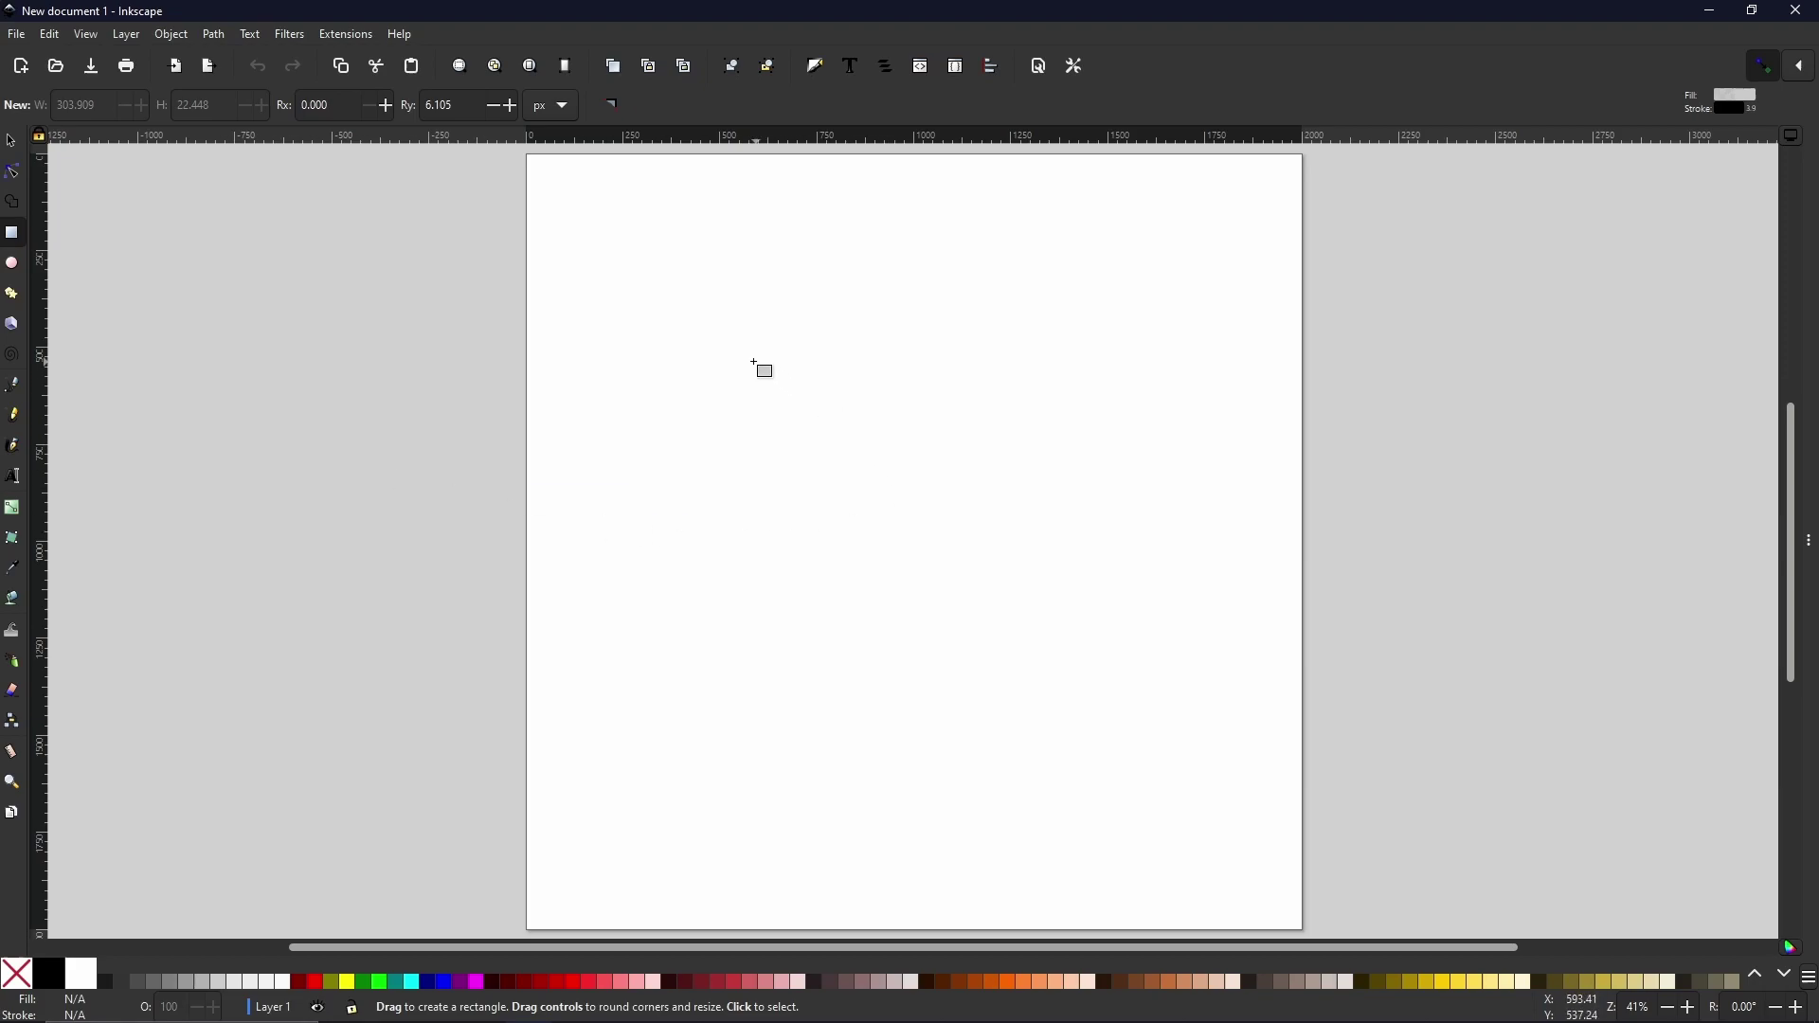
pyautogui.moveTo(754, 362); pyautogui.dragTo(1083, 555)
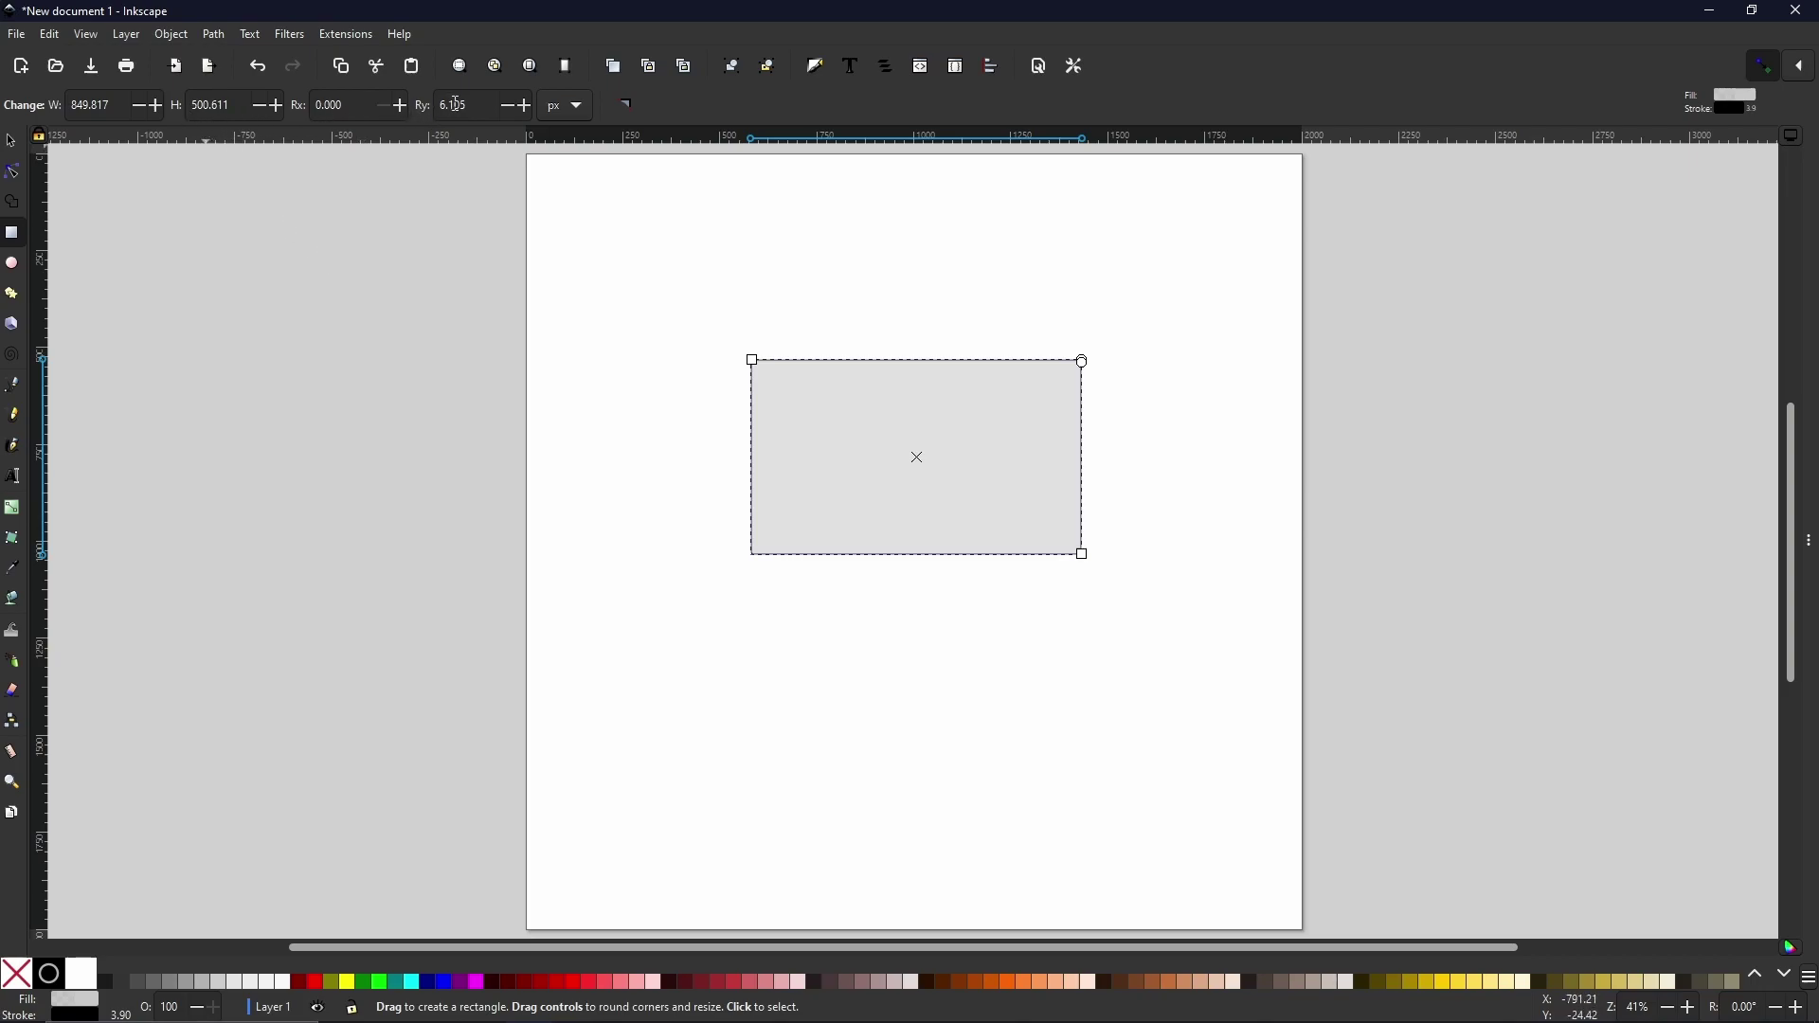
pyautogui.click(13, 142)
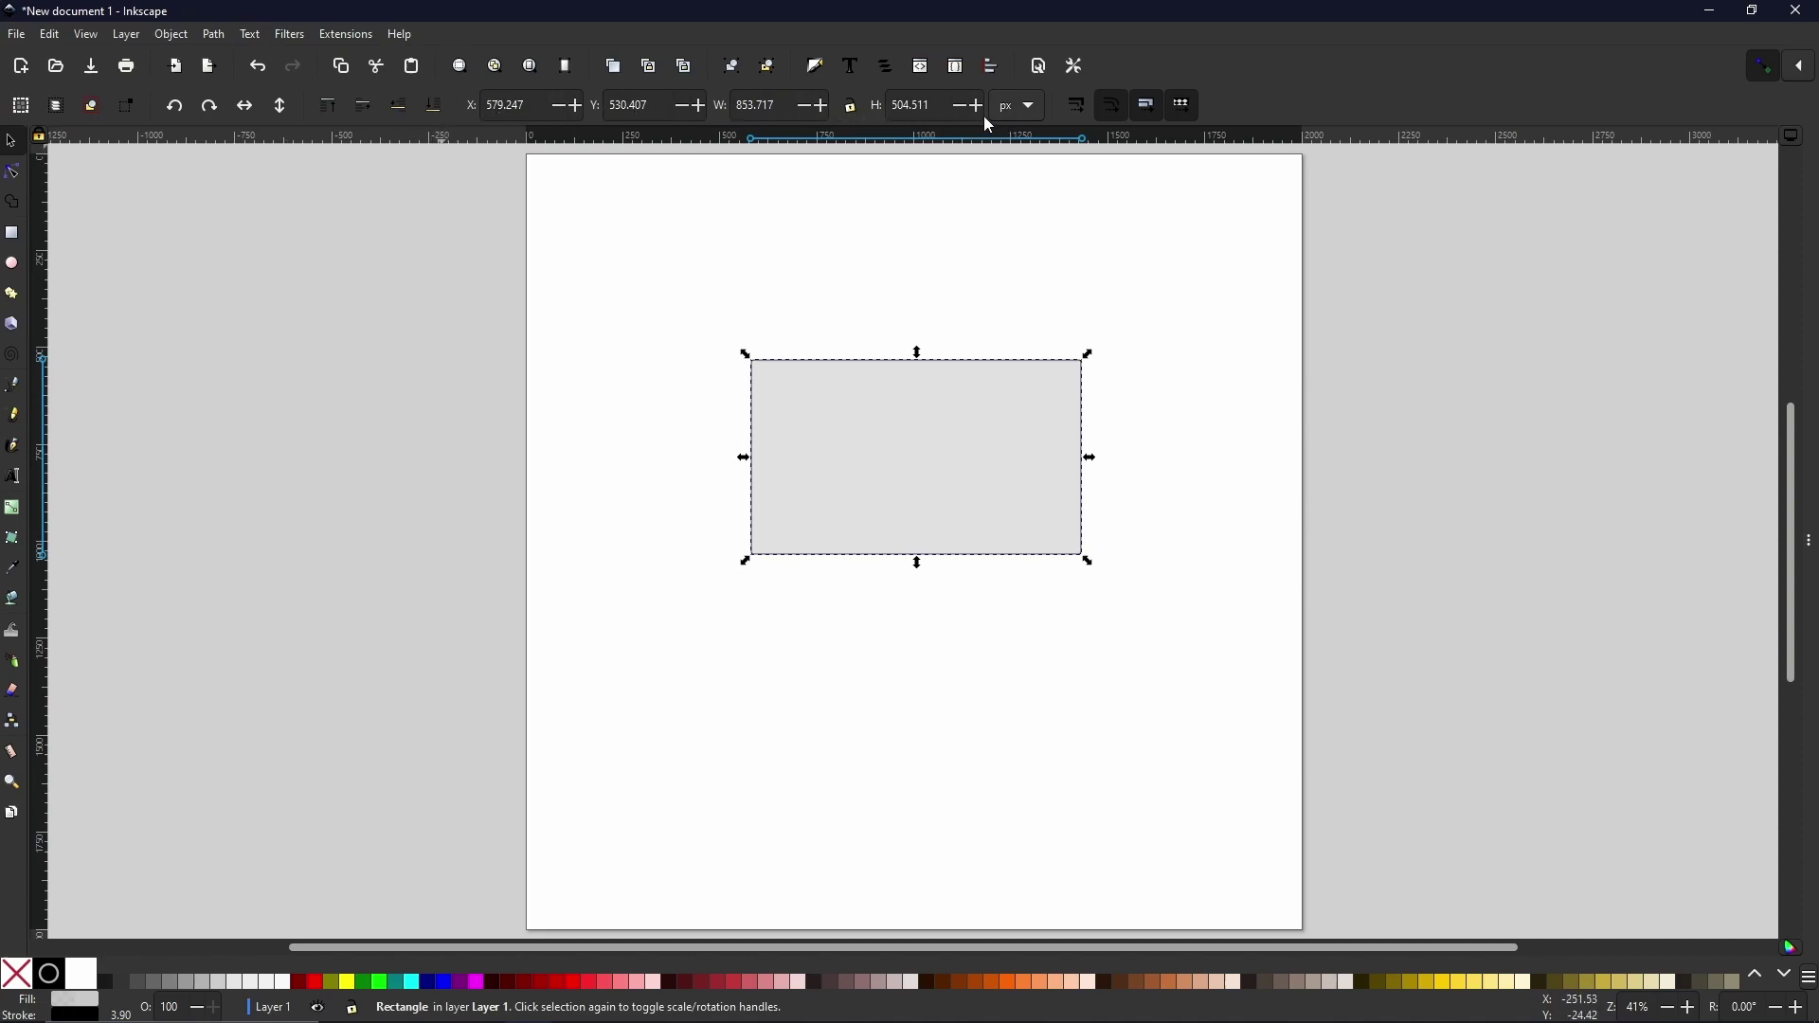
pyautogui.click(20, 181)
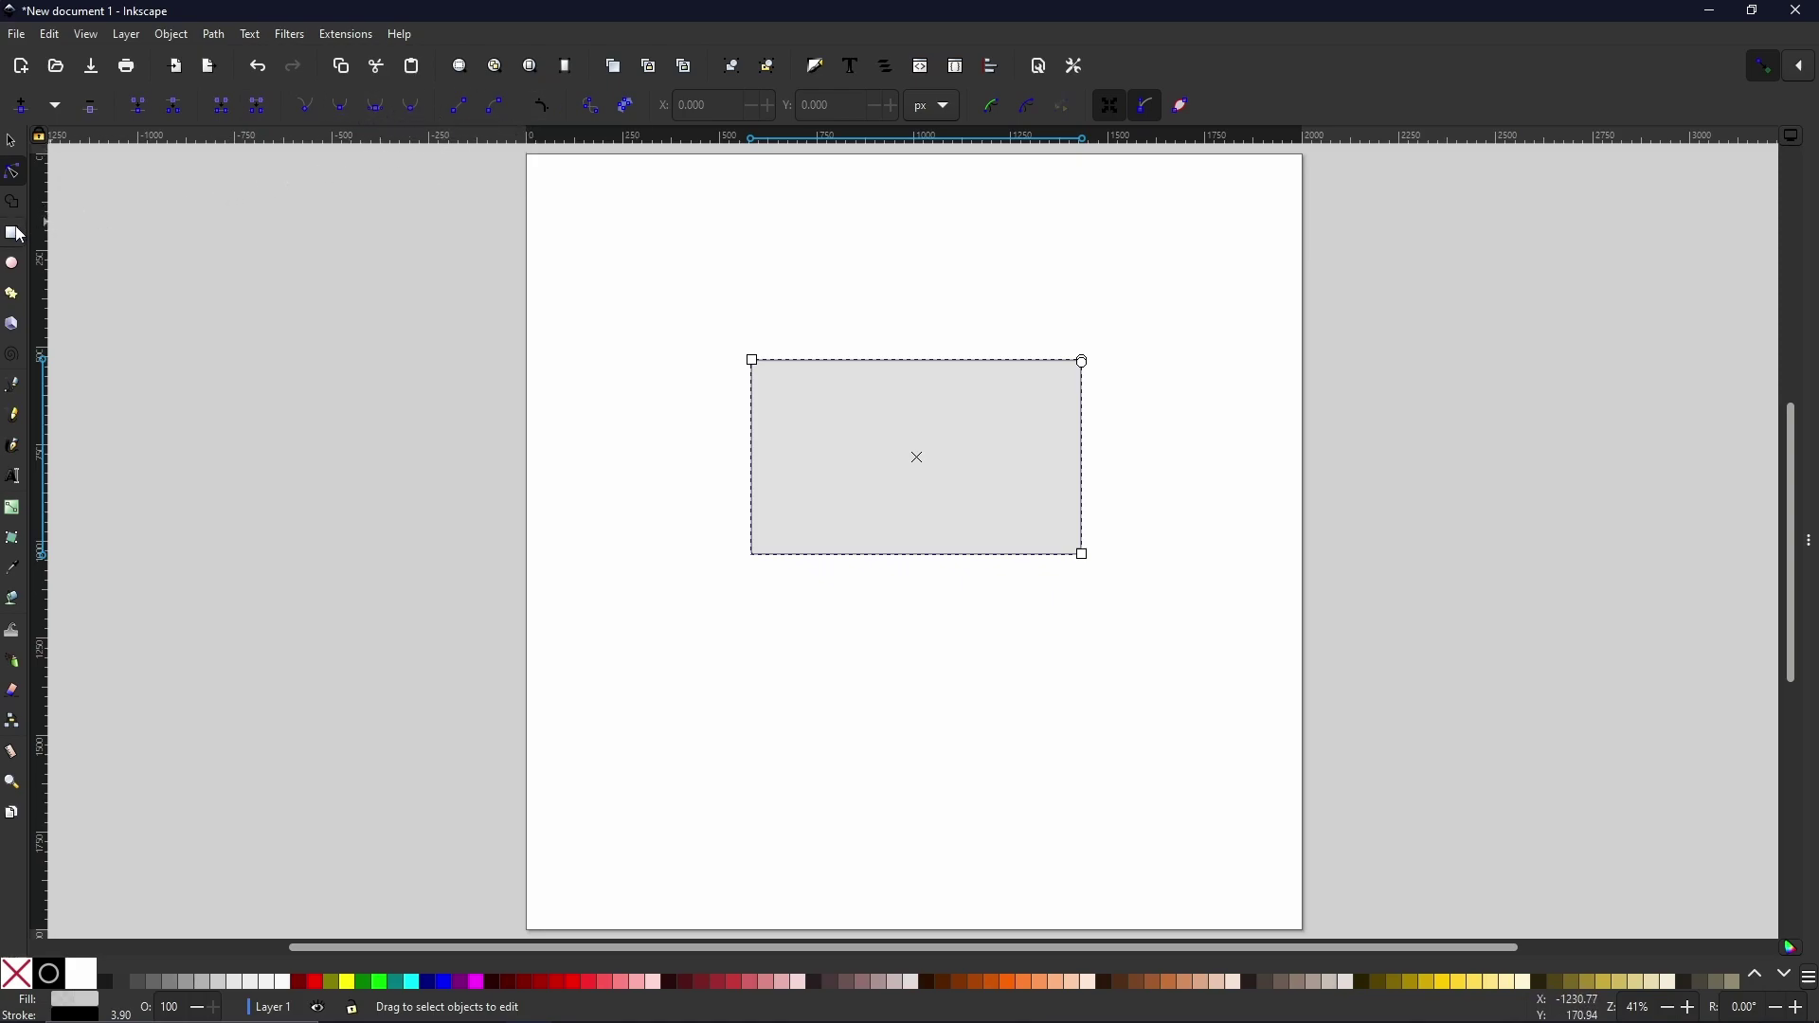
pyautogui.click(13, 295)
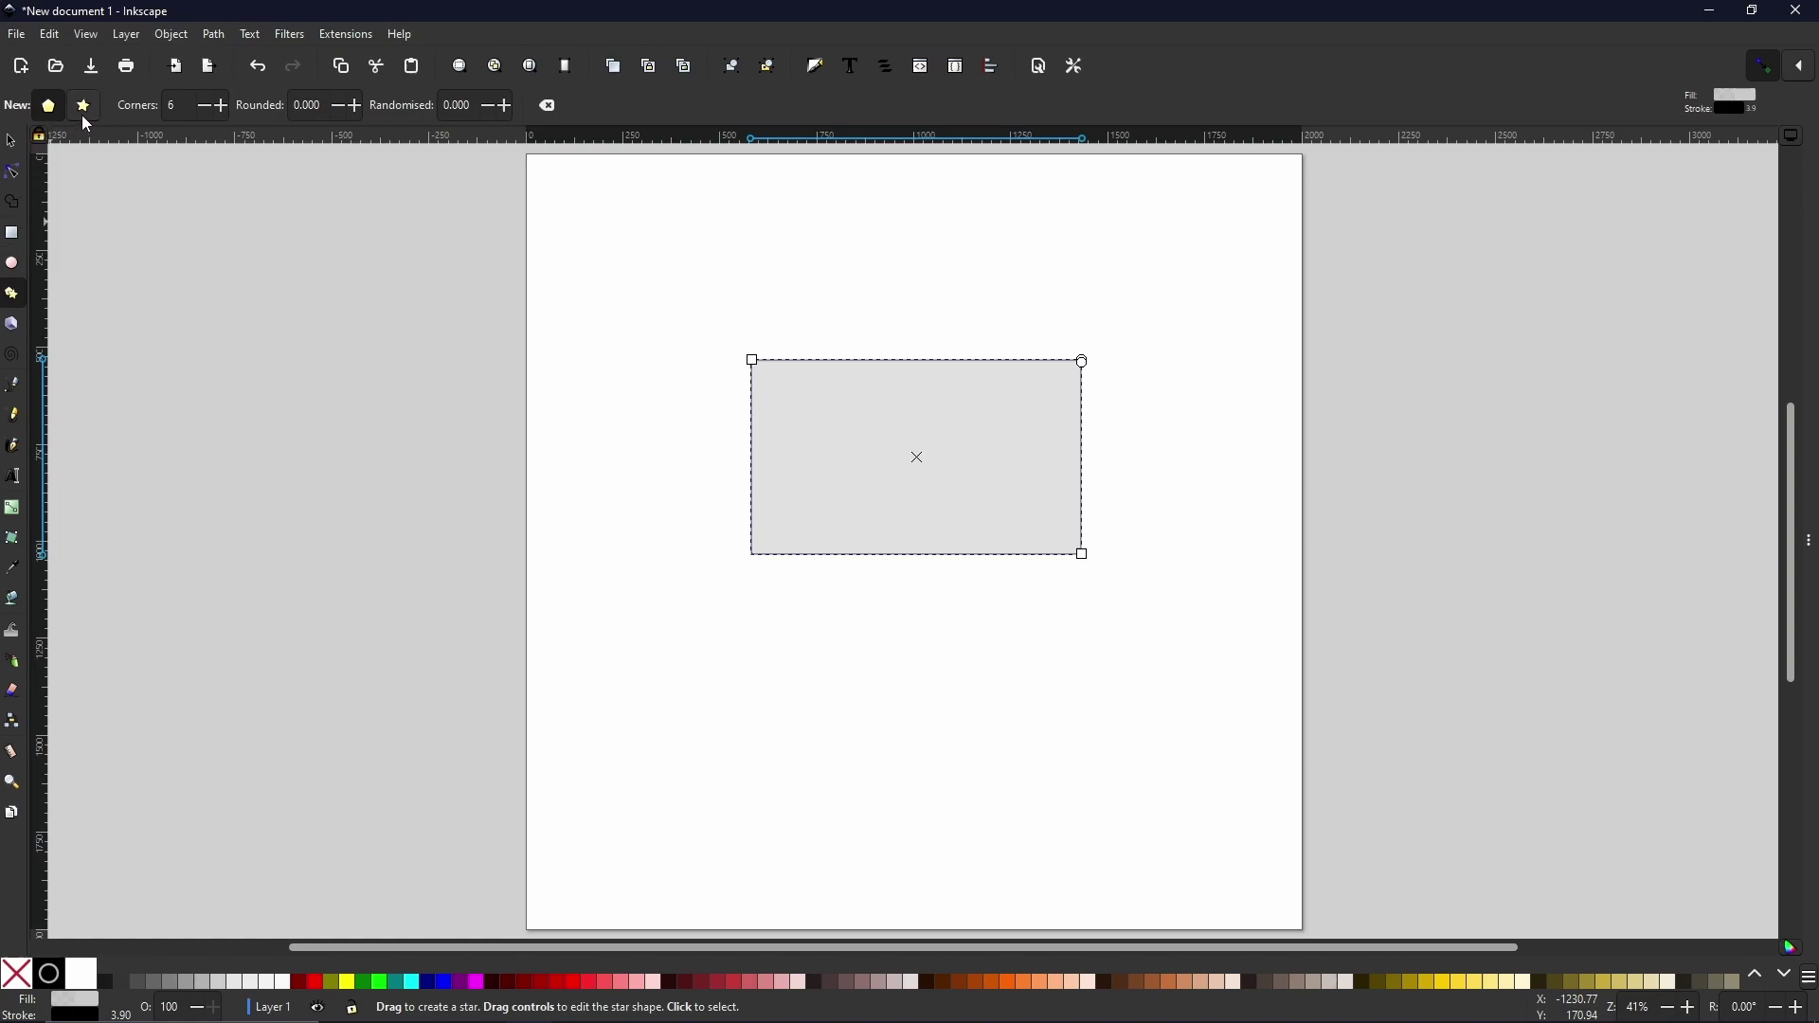
pyautogui.click(18, 385)
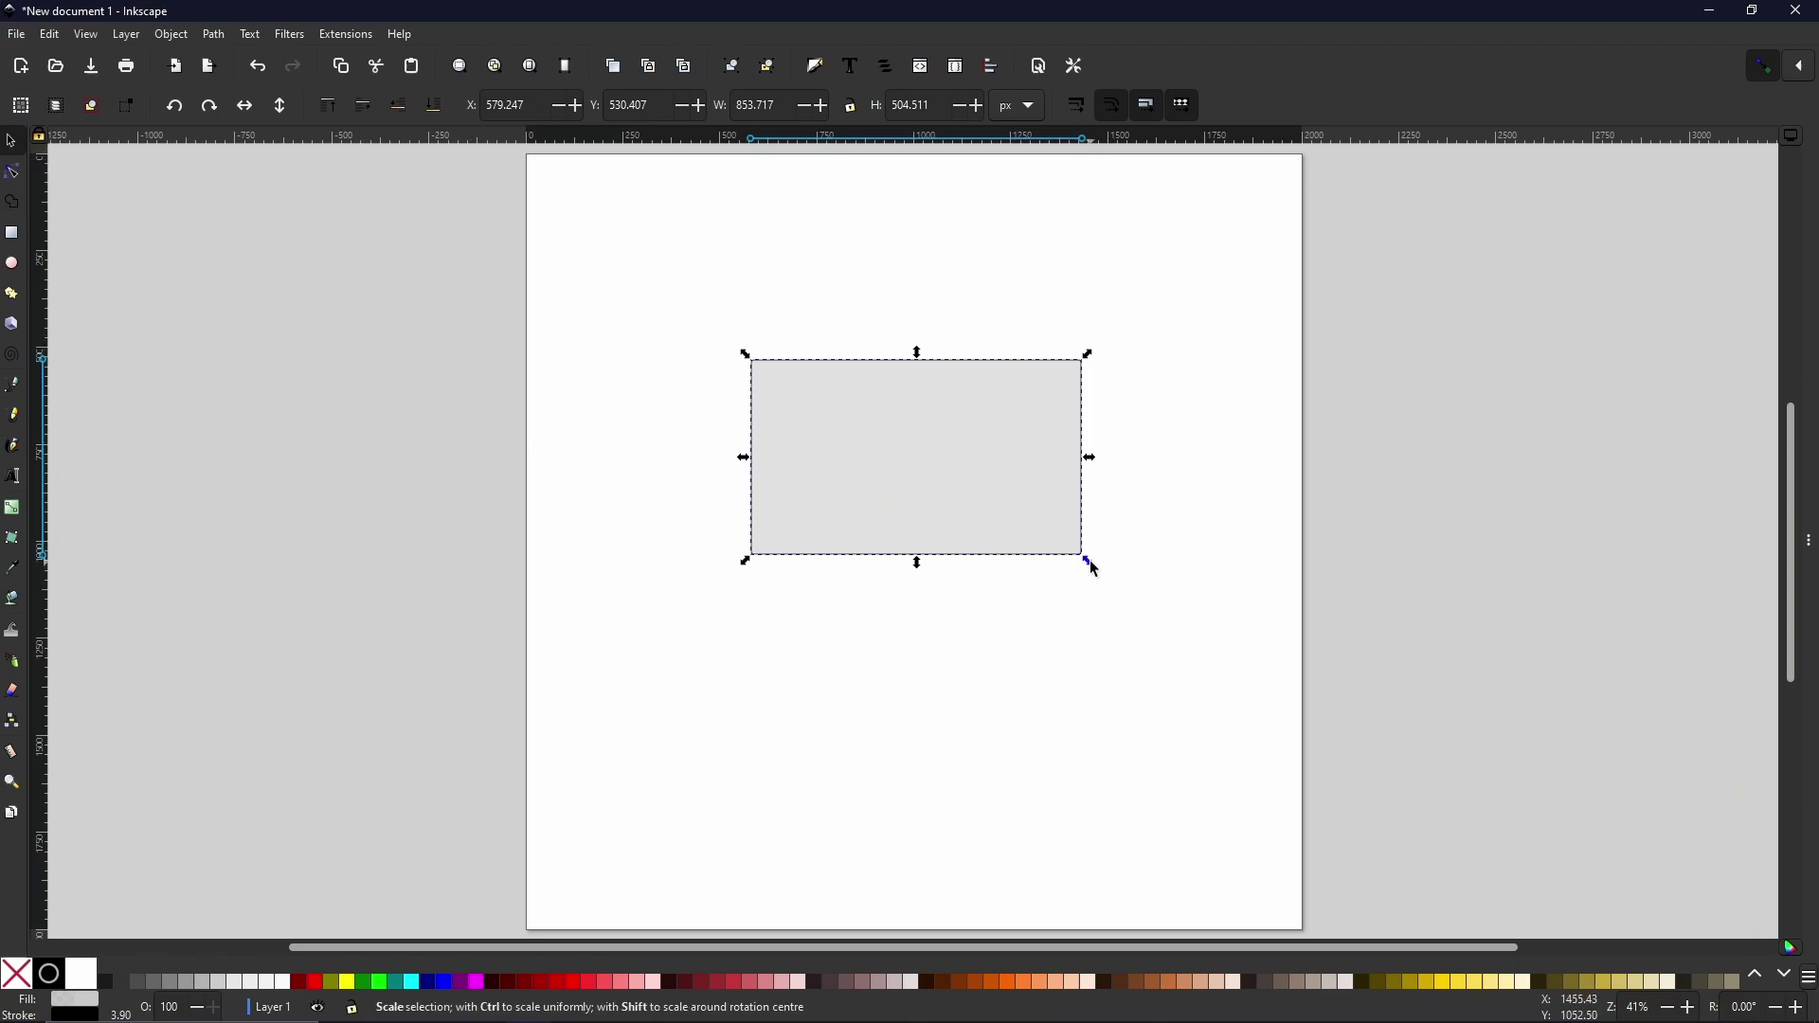
# Scale the rectangle from its bottom-right handle to about 1127 × 666 px, undoing a first attempt.
pyautogui.moveTo(1092, 563); pyautogui.dragTo(1121, 585)
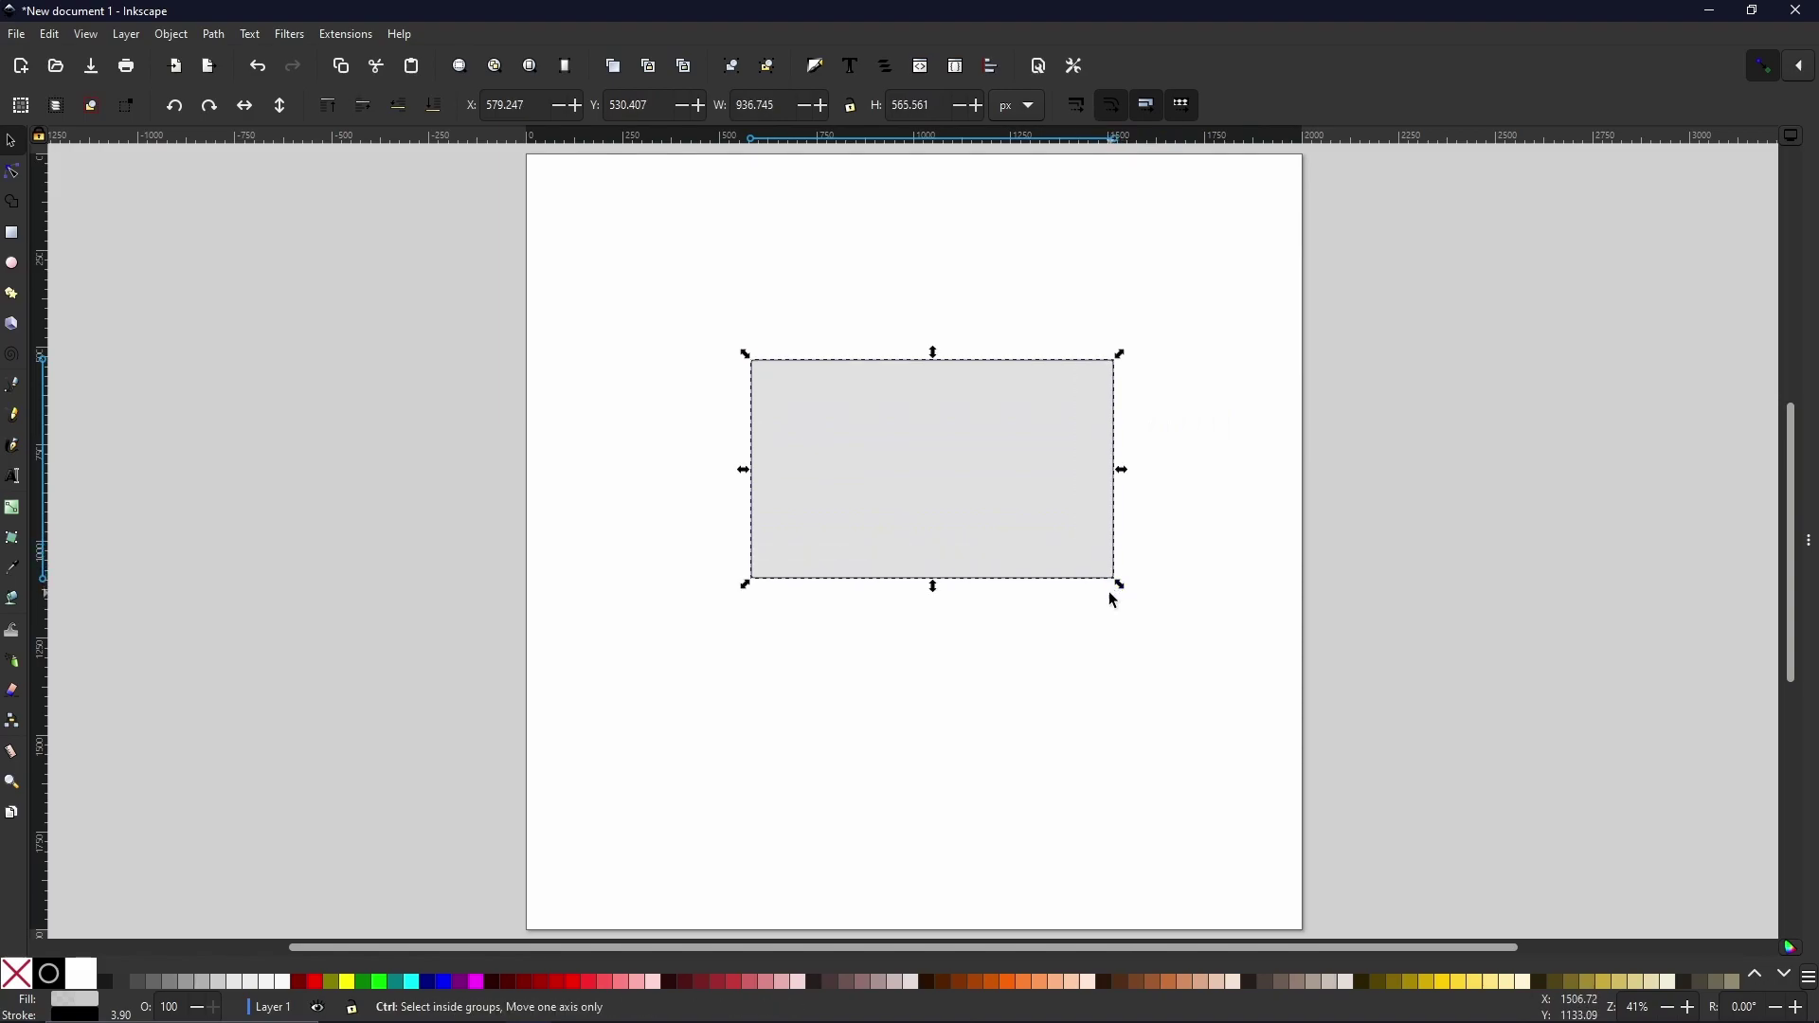
pyautogui.hotkey('ctrl', 'z')
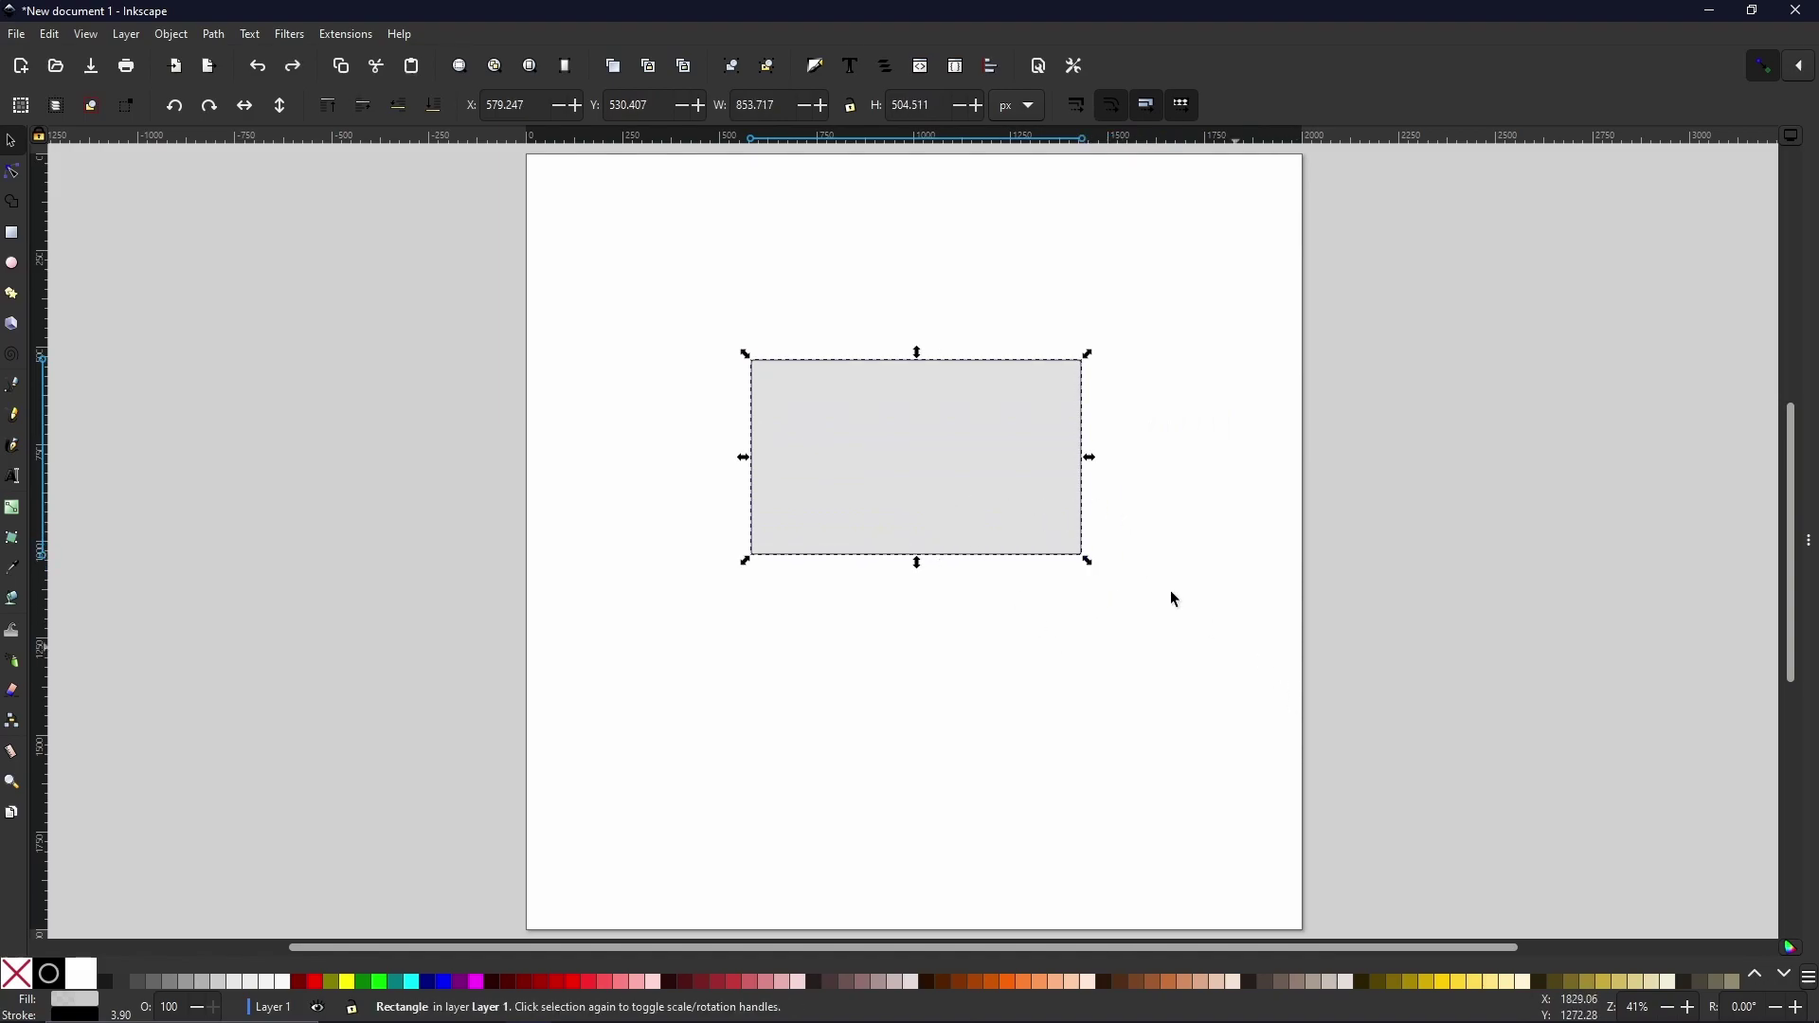
pyautogui.moveTo(1088, 560); pyautogui.dragTo(1140, 664)
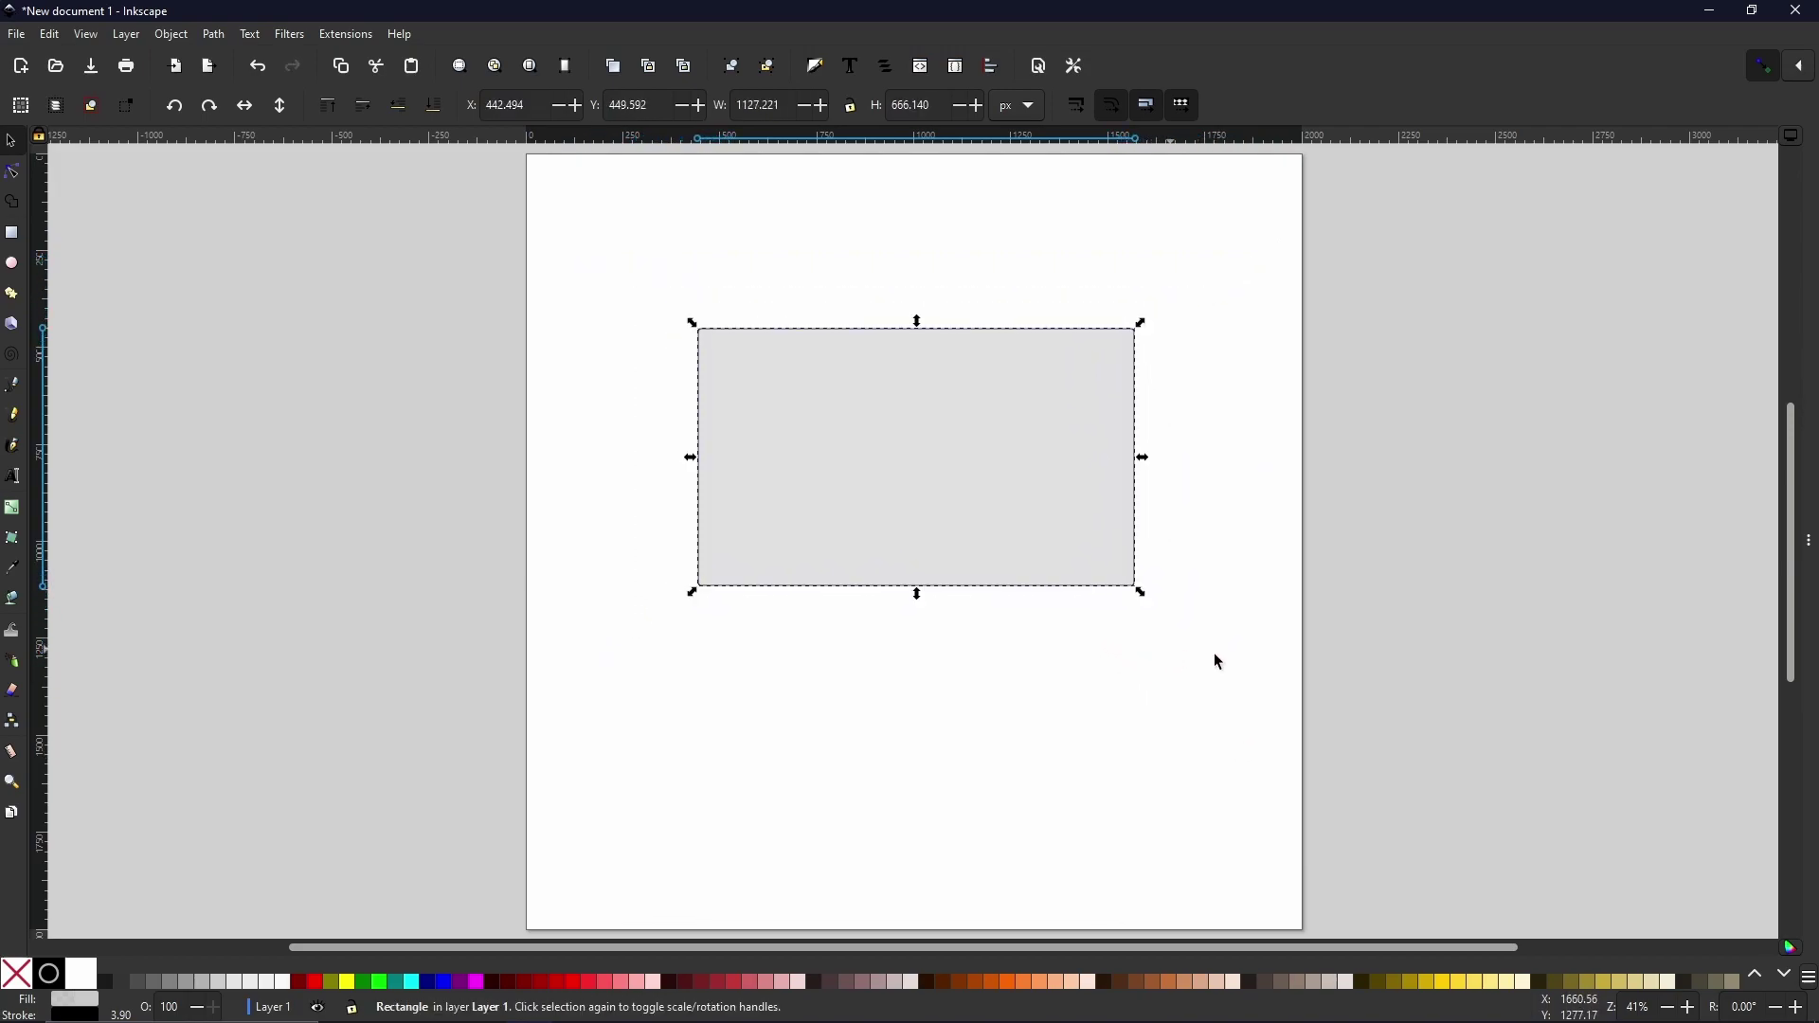
pyautogui.click(1081, 510)
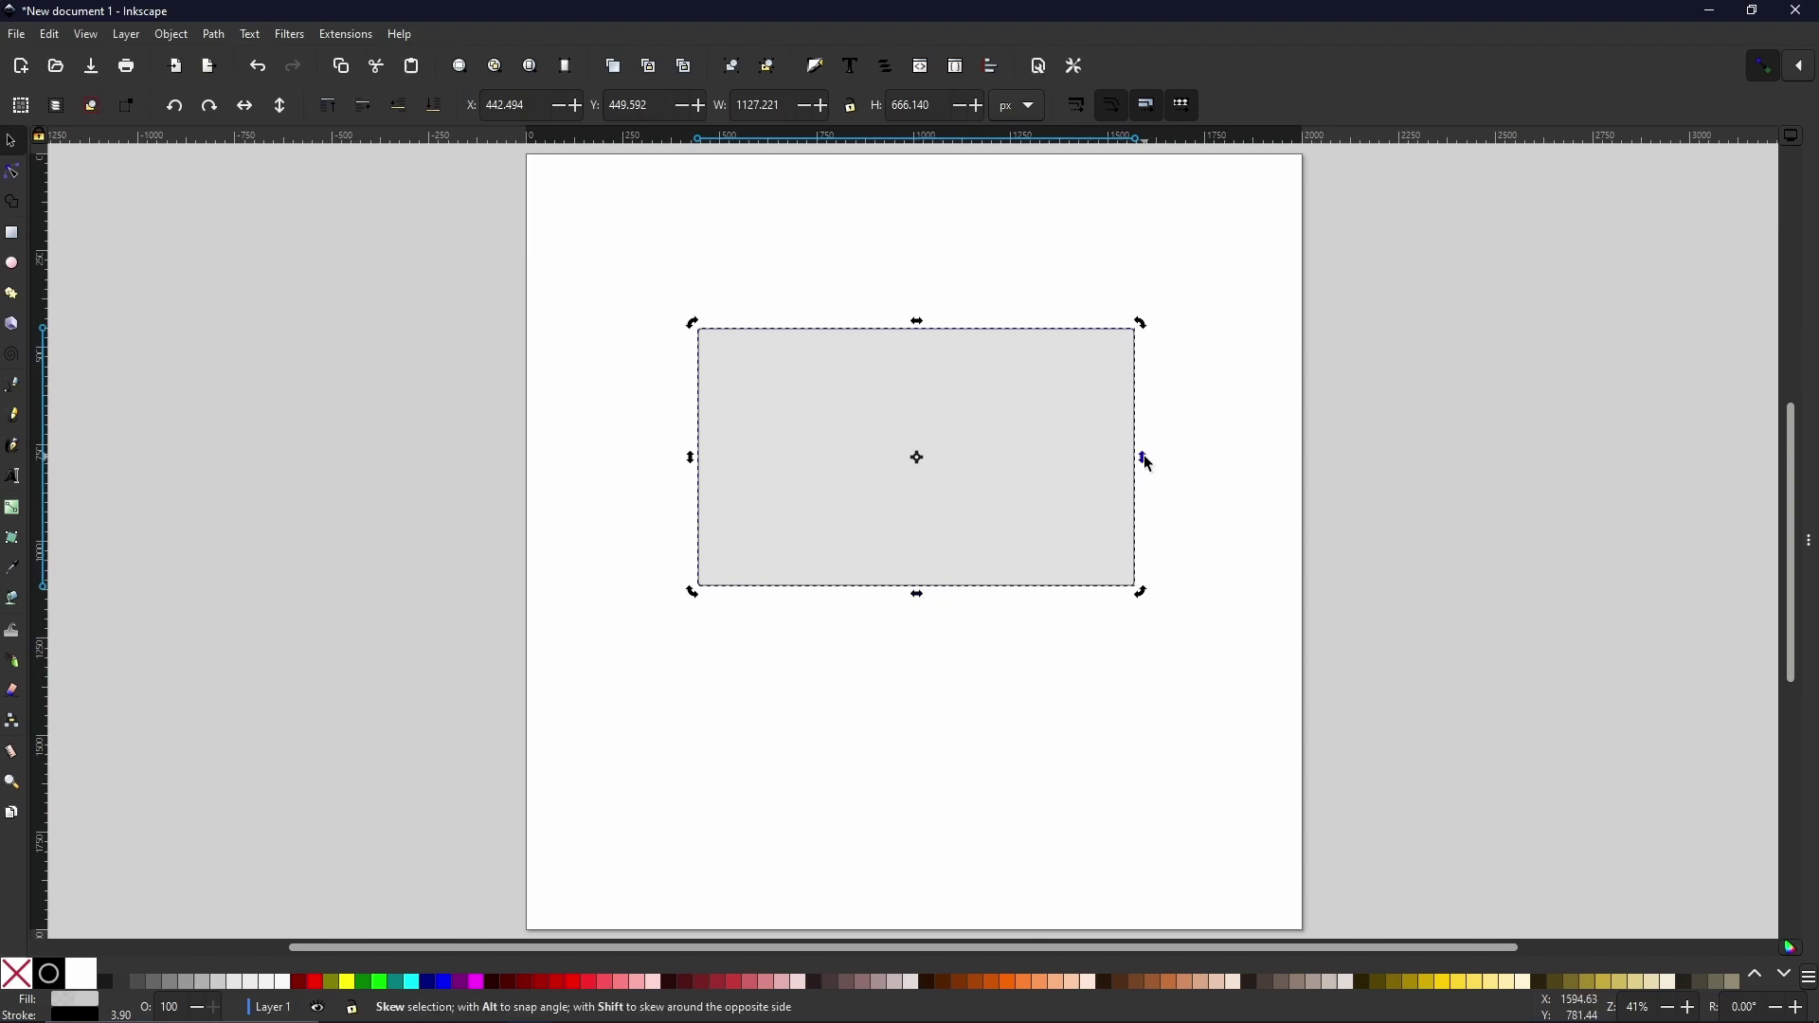
# Skew the rectangle two ways, undoing each, then rotate it 30° by a corner handle.
pyautogui.moveTo(1148, 465)
pyautogui.mouseDown()
pyautogui.moveTo(1133, 372)
pyautogui.moveTo(1117, 634)
pyautogui.moveTo(1100, 572)
pyautogui.moveTo(1133, 386)
pyautogui.moveTo(1152, 611)
pyautogui.moveTo(1150, 447)
pyautogui.mouseUp()
pyautogui.hotkey('ctrl', 'z')
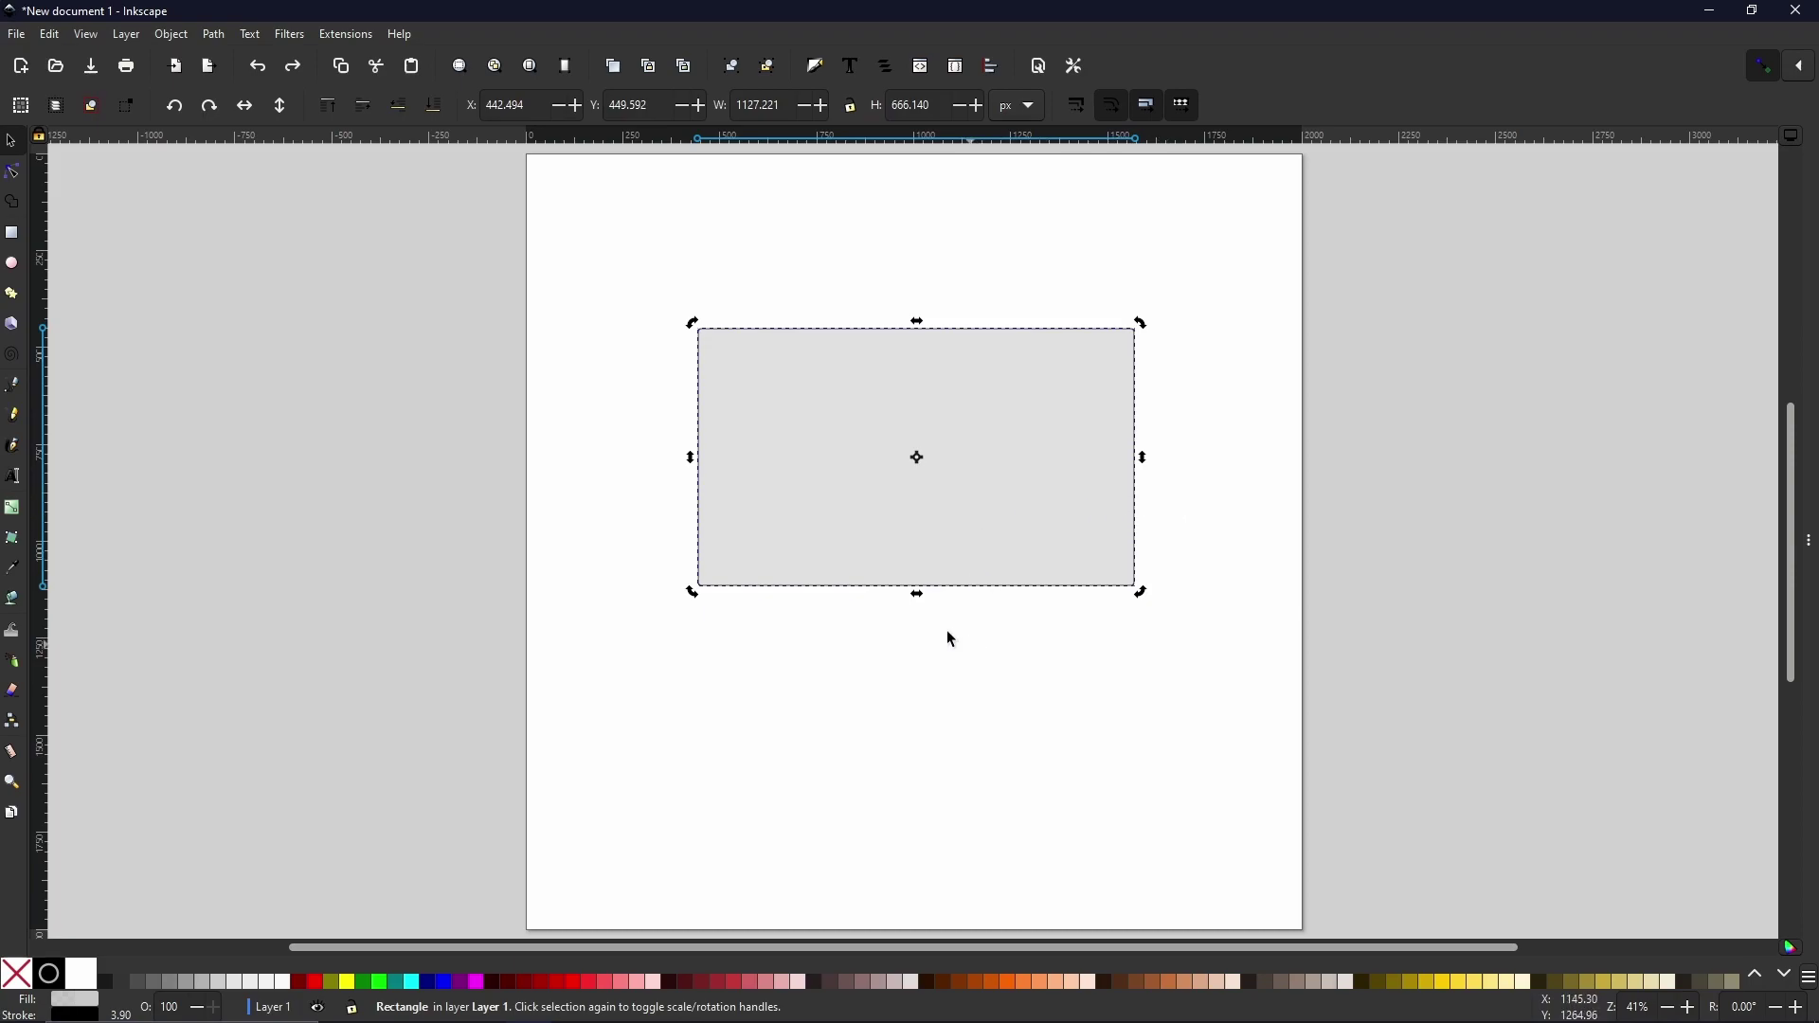
pyautogui.moveTo(917, 596); pyautogui.dragTo(995, 611)
pyautogui.hotkey('ctrl', 'z')
pyautogui.moveTo(1075, 536)
pyautogui.mouseDown()
pyautogui.moveTo(1008, 419)
pyautogui.moveTo(963, 396)
pyautogui.moveTo(879, 405)
pyautogui.moveTo(878, 495)
pyautogui.moveTo(929, 536)
pyautogui.moveTo(1006, 555)
pyautogui.moveTo(1042, 526)
pyautogui.mouseUp()
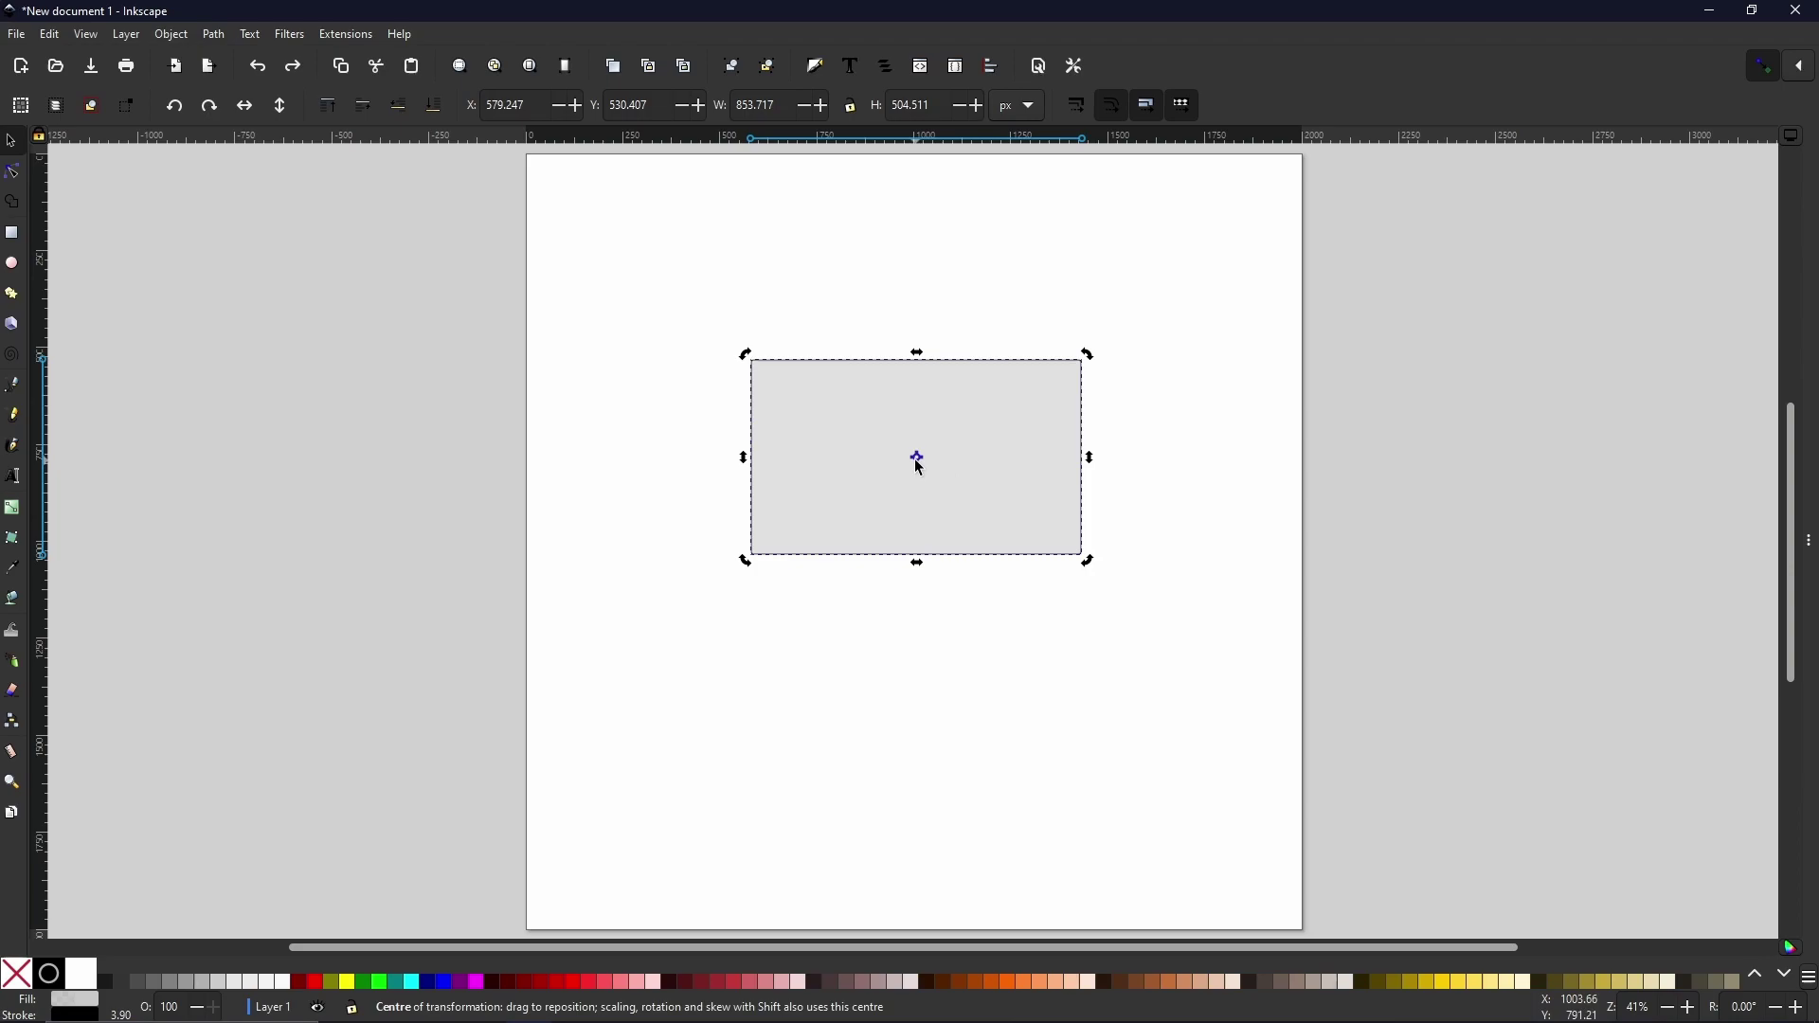
# Move the rotation centre below the rectangle and rotate it -15° around that pivot.
pyautogui.moveTo(919, 464); pyautogui.dragTo(919, 649)
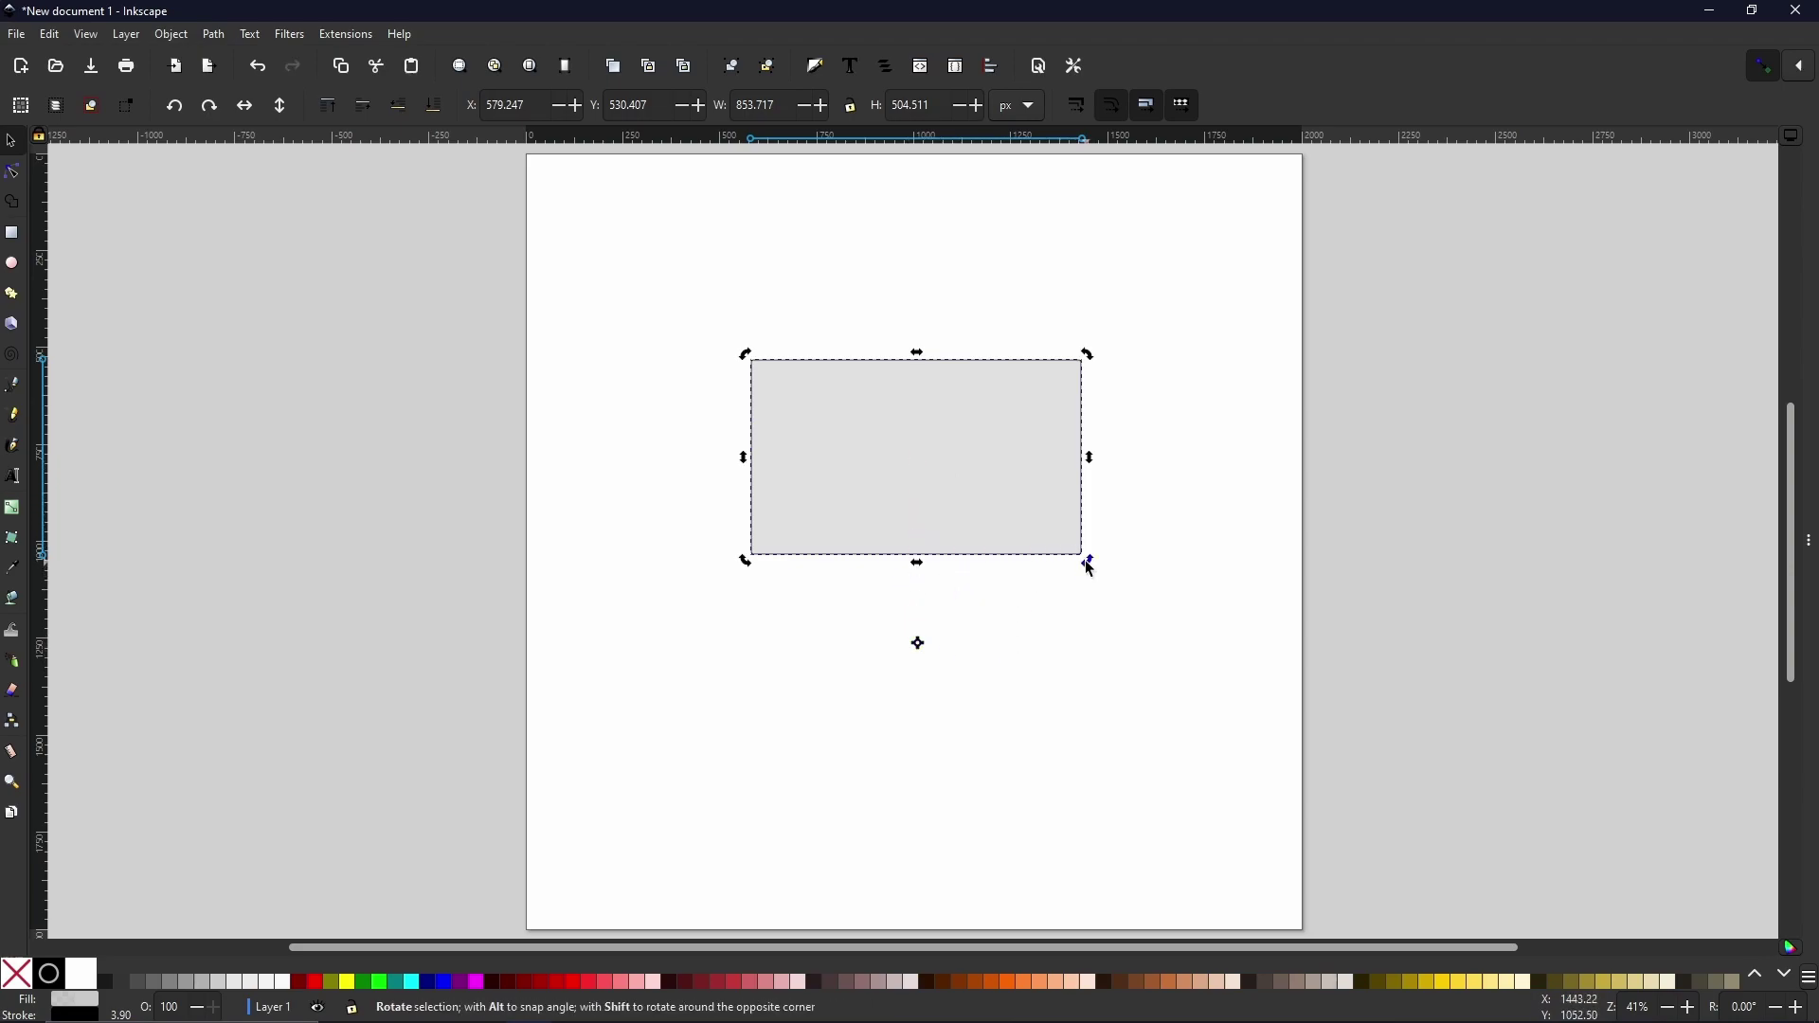
pyautogui.moveTo(1088, 563); pyautogui.dragTo(1007, 597)
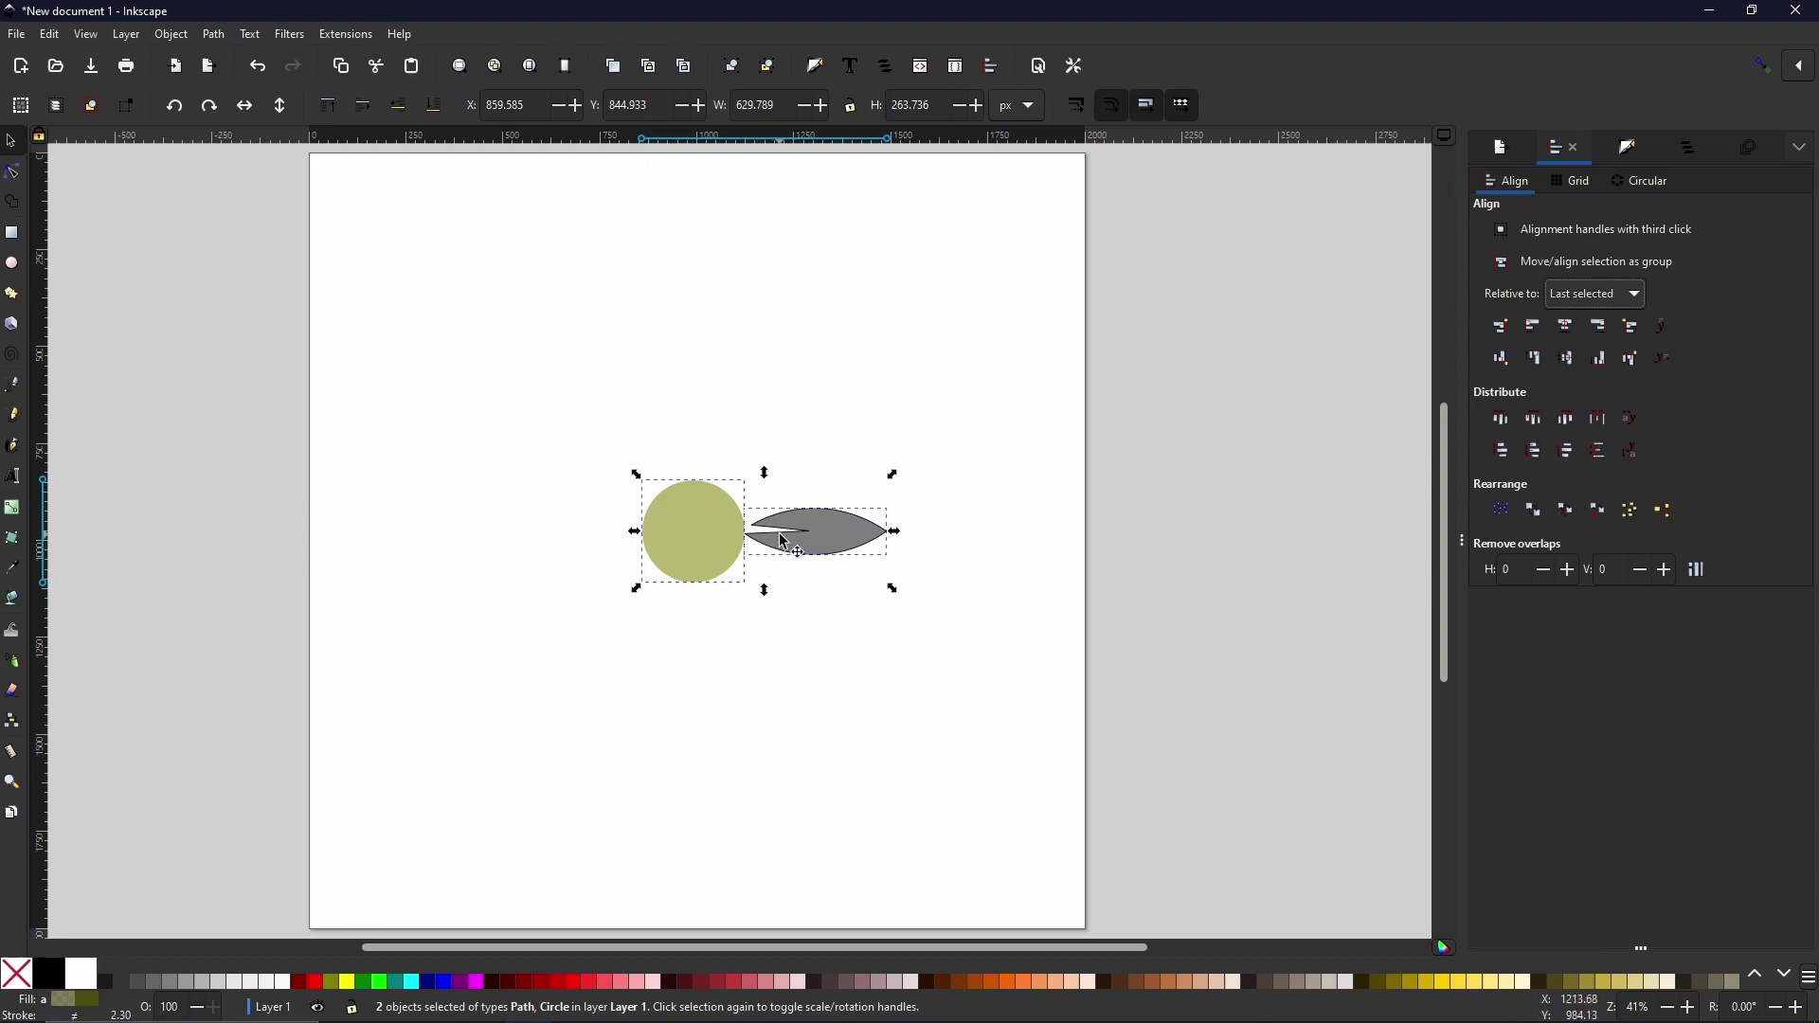
# Select the grey leaf and move its rotation centre onto the circle's centre.
pyautogui.click(284, 431)
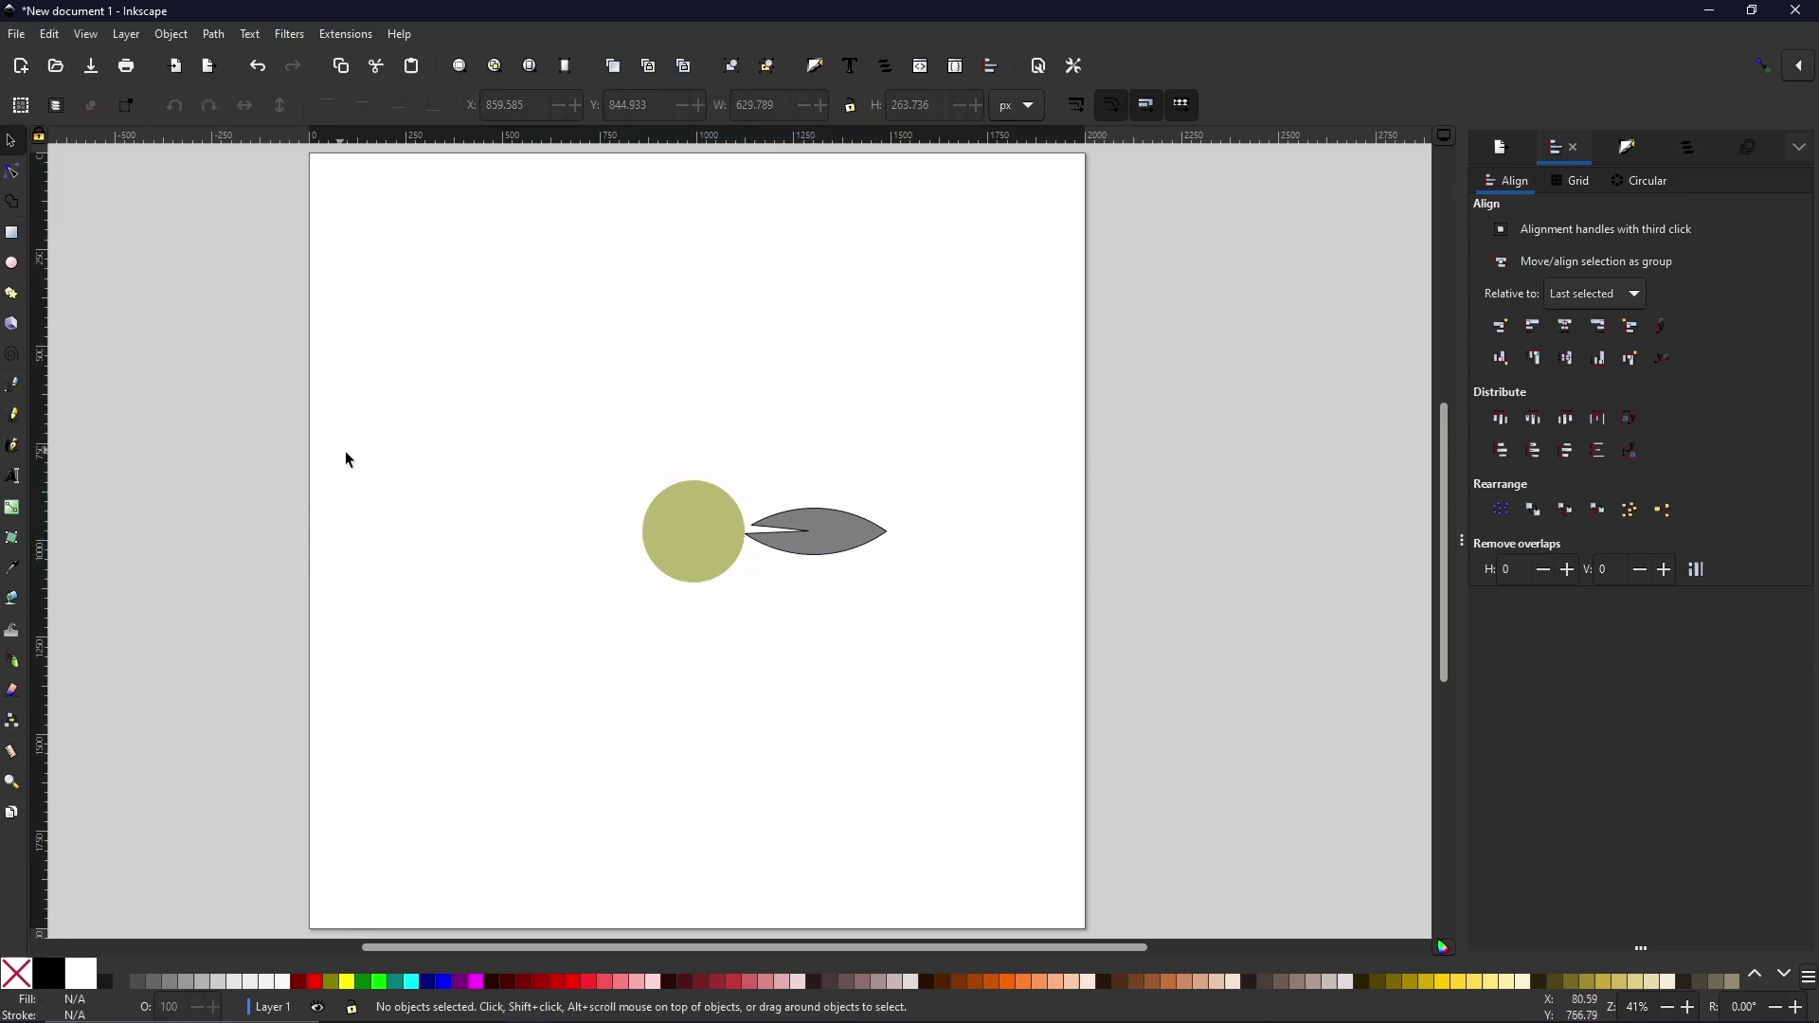
pyautogui.click(854, 538)
pyautogui.click(858, 545)
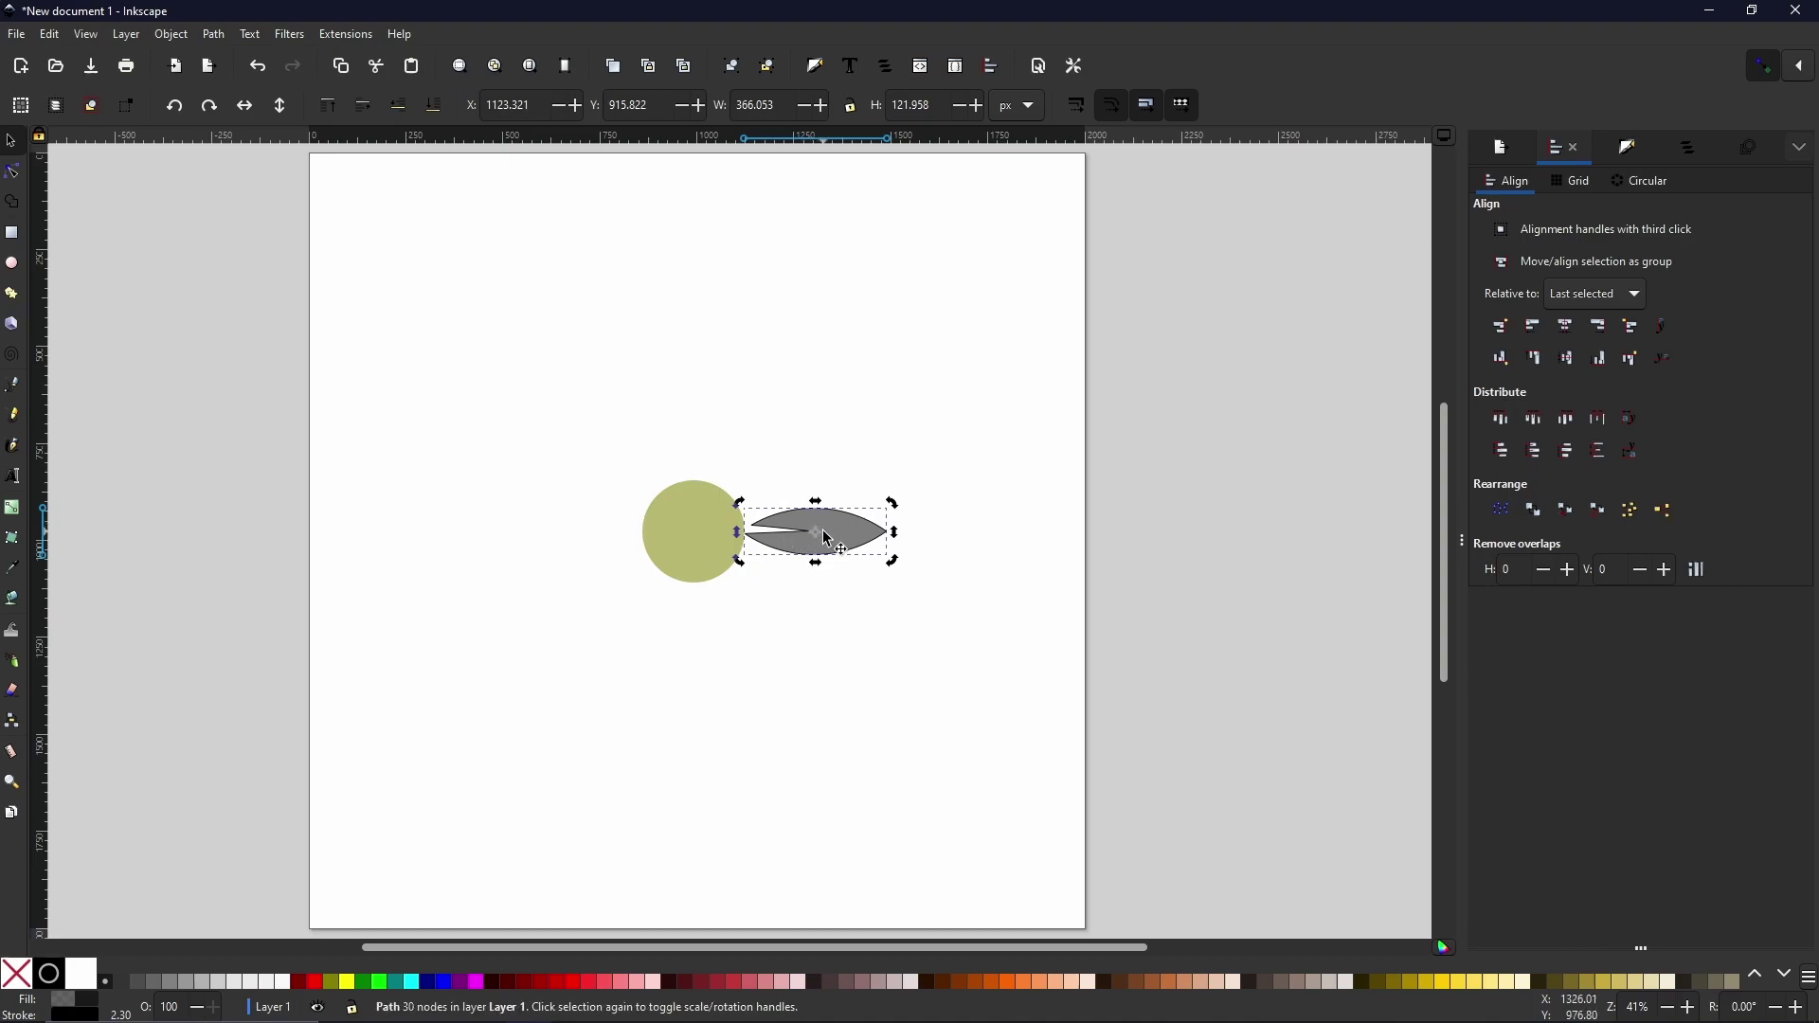
pyautogui.moveTo(816, 533); pyautogui.dragTo(698, 529)
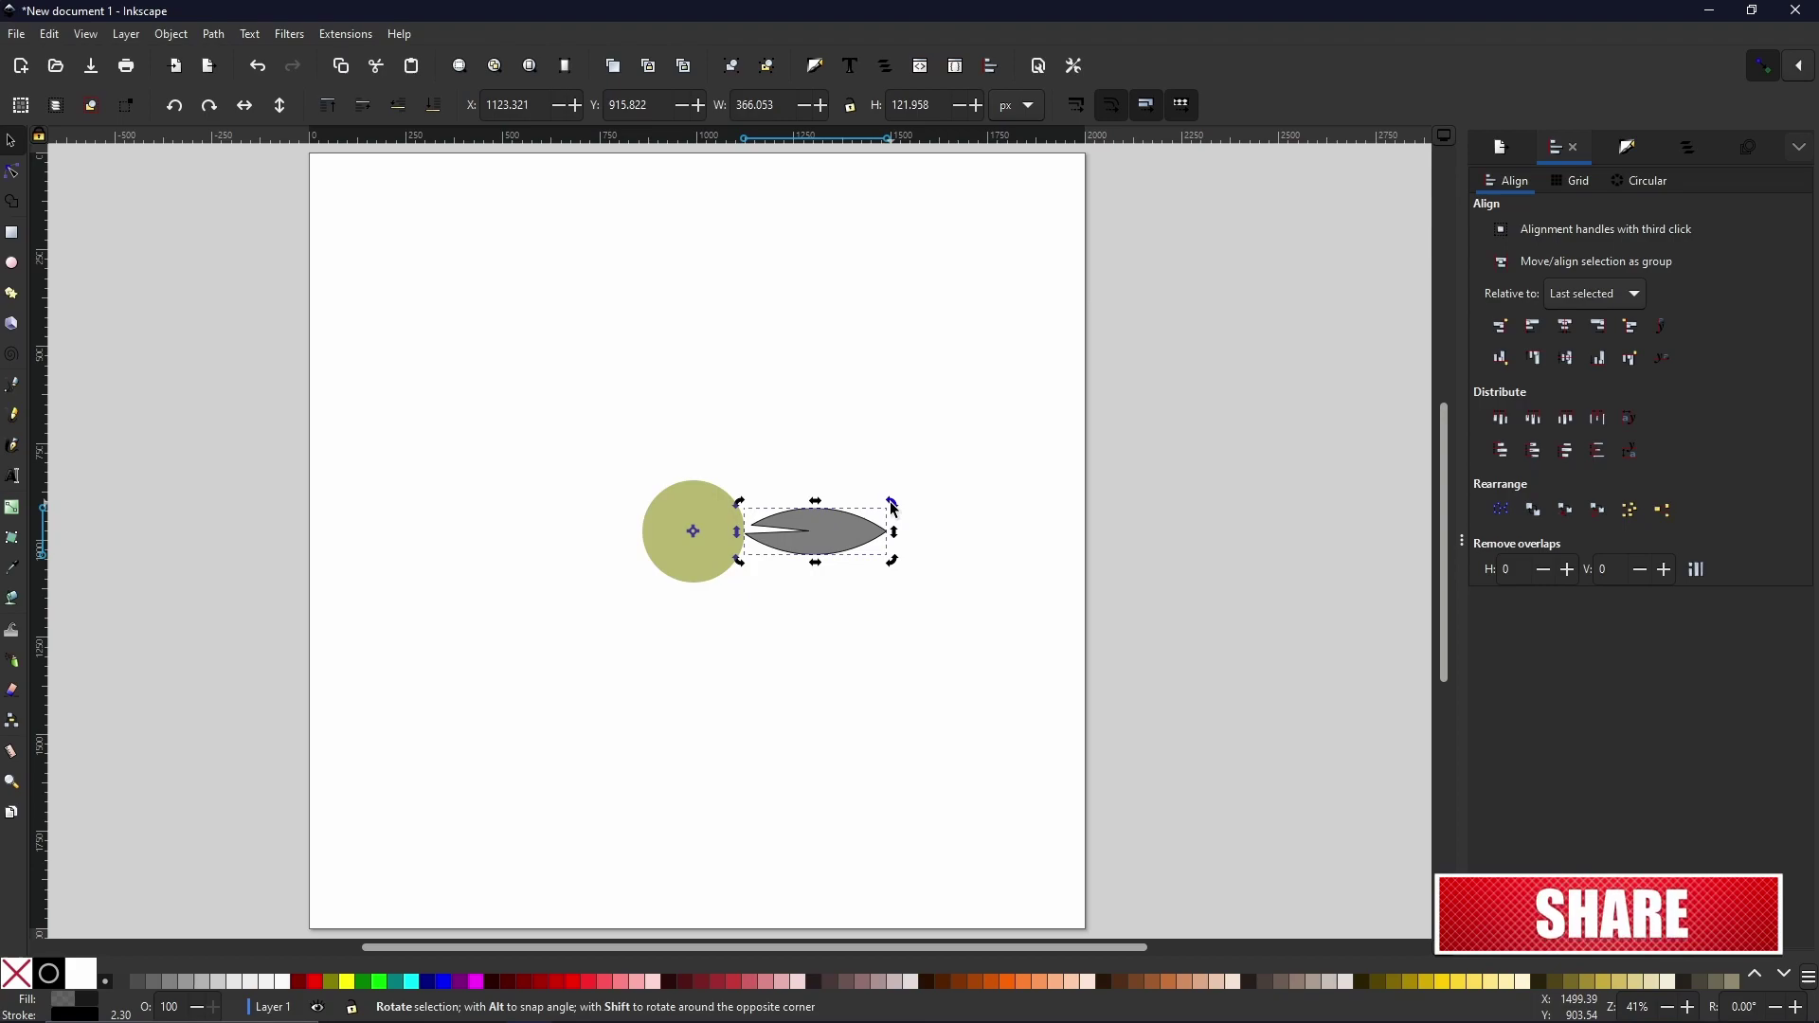
# Rotate and duplicate leaf copies around the circle, then stretch the radial gradient so orange fills more.
pyautogui.moveTo(894, 509); pyautogui.dragTo(832, 629)
pyautogui.hotkey('ctrl', 'd')
pyautogui.hotkey('ctrl', 'd')
pyautogui.hotkey('ctrl', 'd')
pyautogui.hotkey('ctrl', 'd')
pyautogui.hotkey('ctrl', 'd')
pyautogui.hotkey('ctrl', 'd')
pyautogui.hotkey('ctrl', 'd')
pyautogui.hotkey('ctrl', 'd')
pyautogui.hotkey('ctrl', 'd')
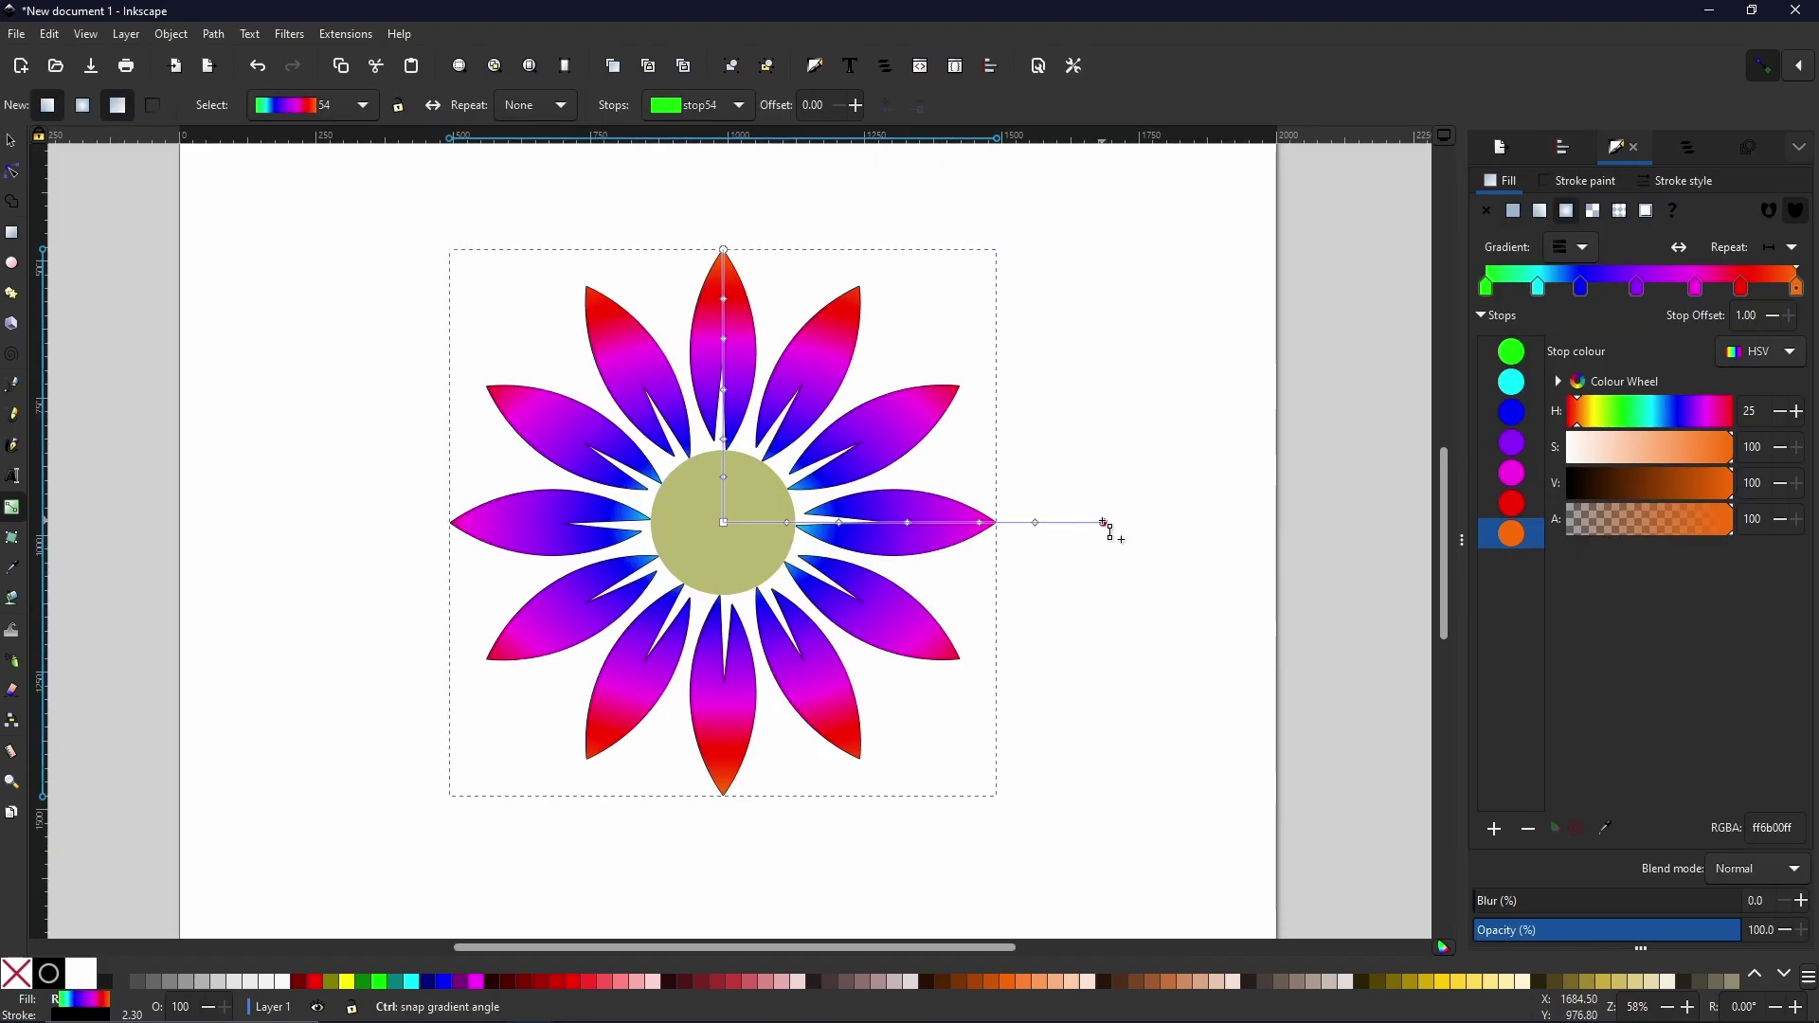
pyautogui.moveTo(1105, 526); pyautogui.dragTo(1128, 527)
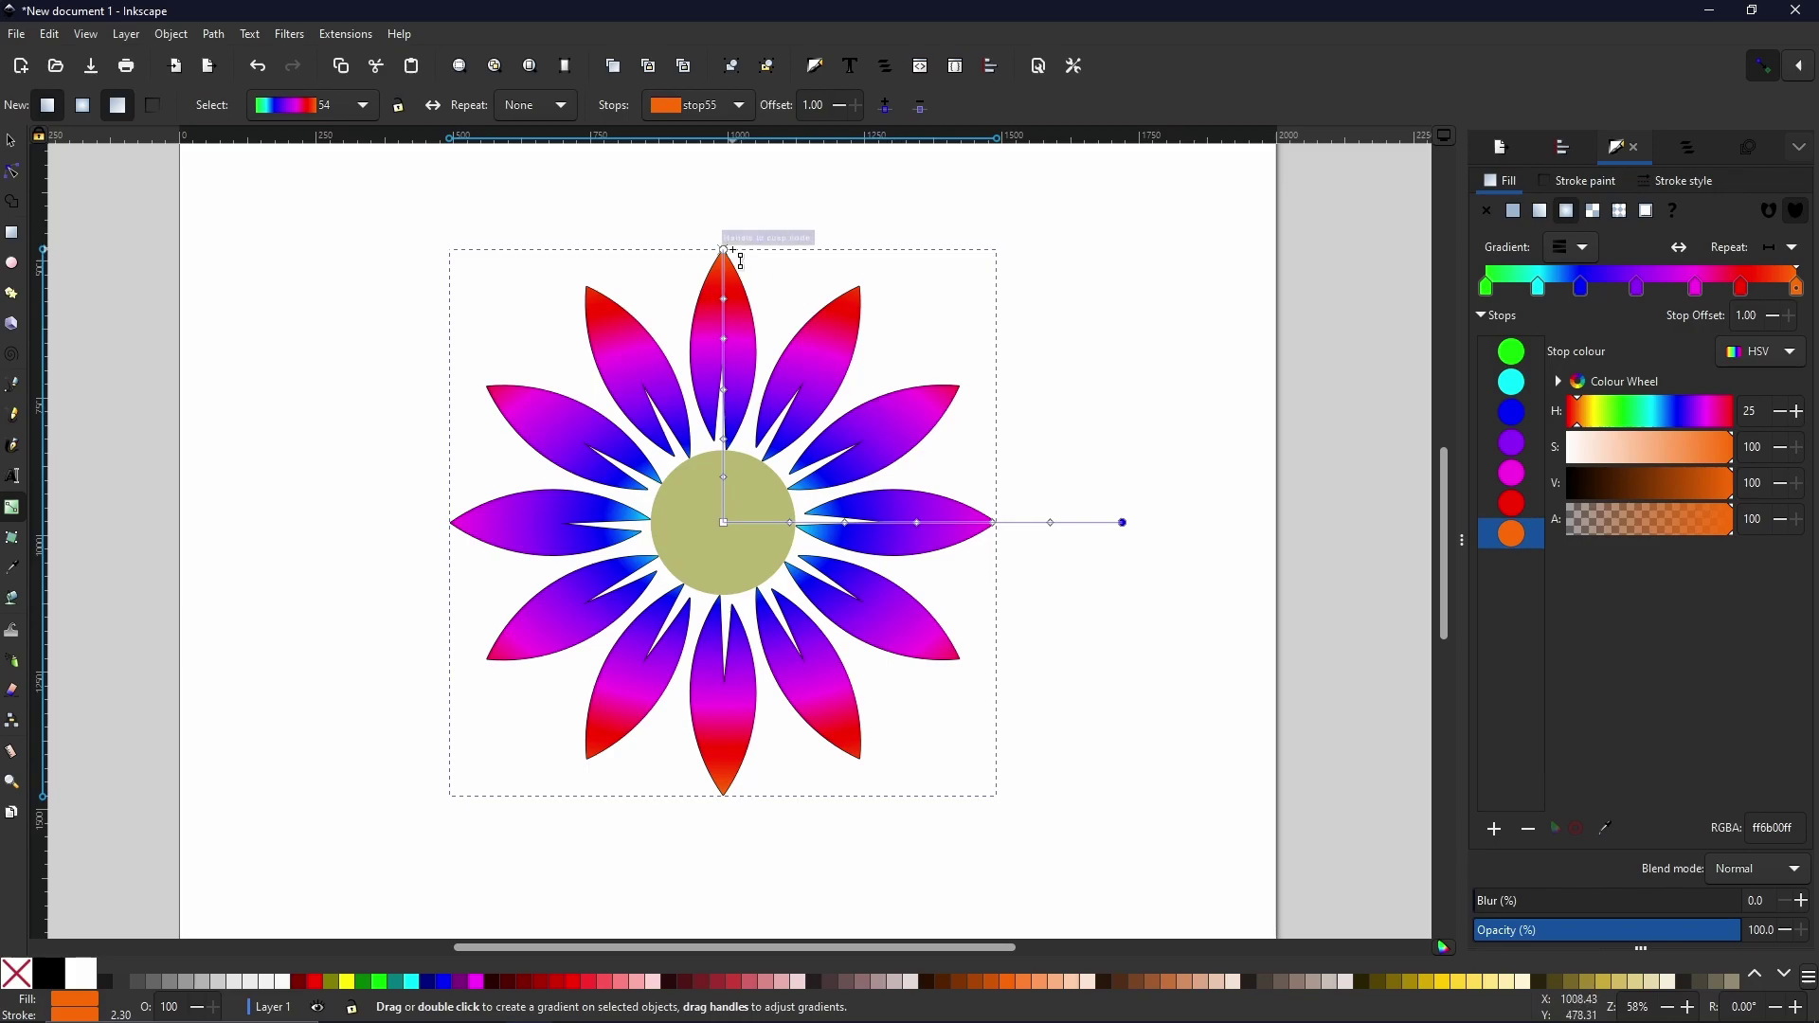
pyautogui.moveTo(726, 252); pyautogui.dragTo(733, 317)
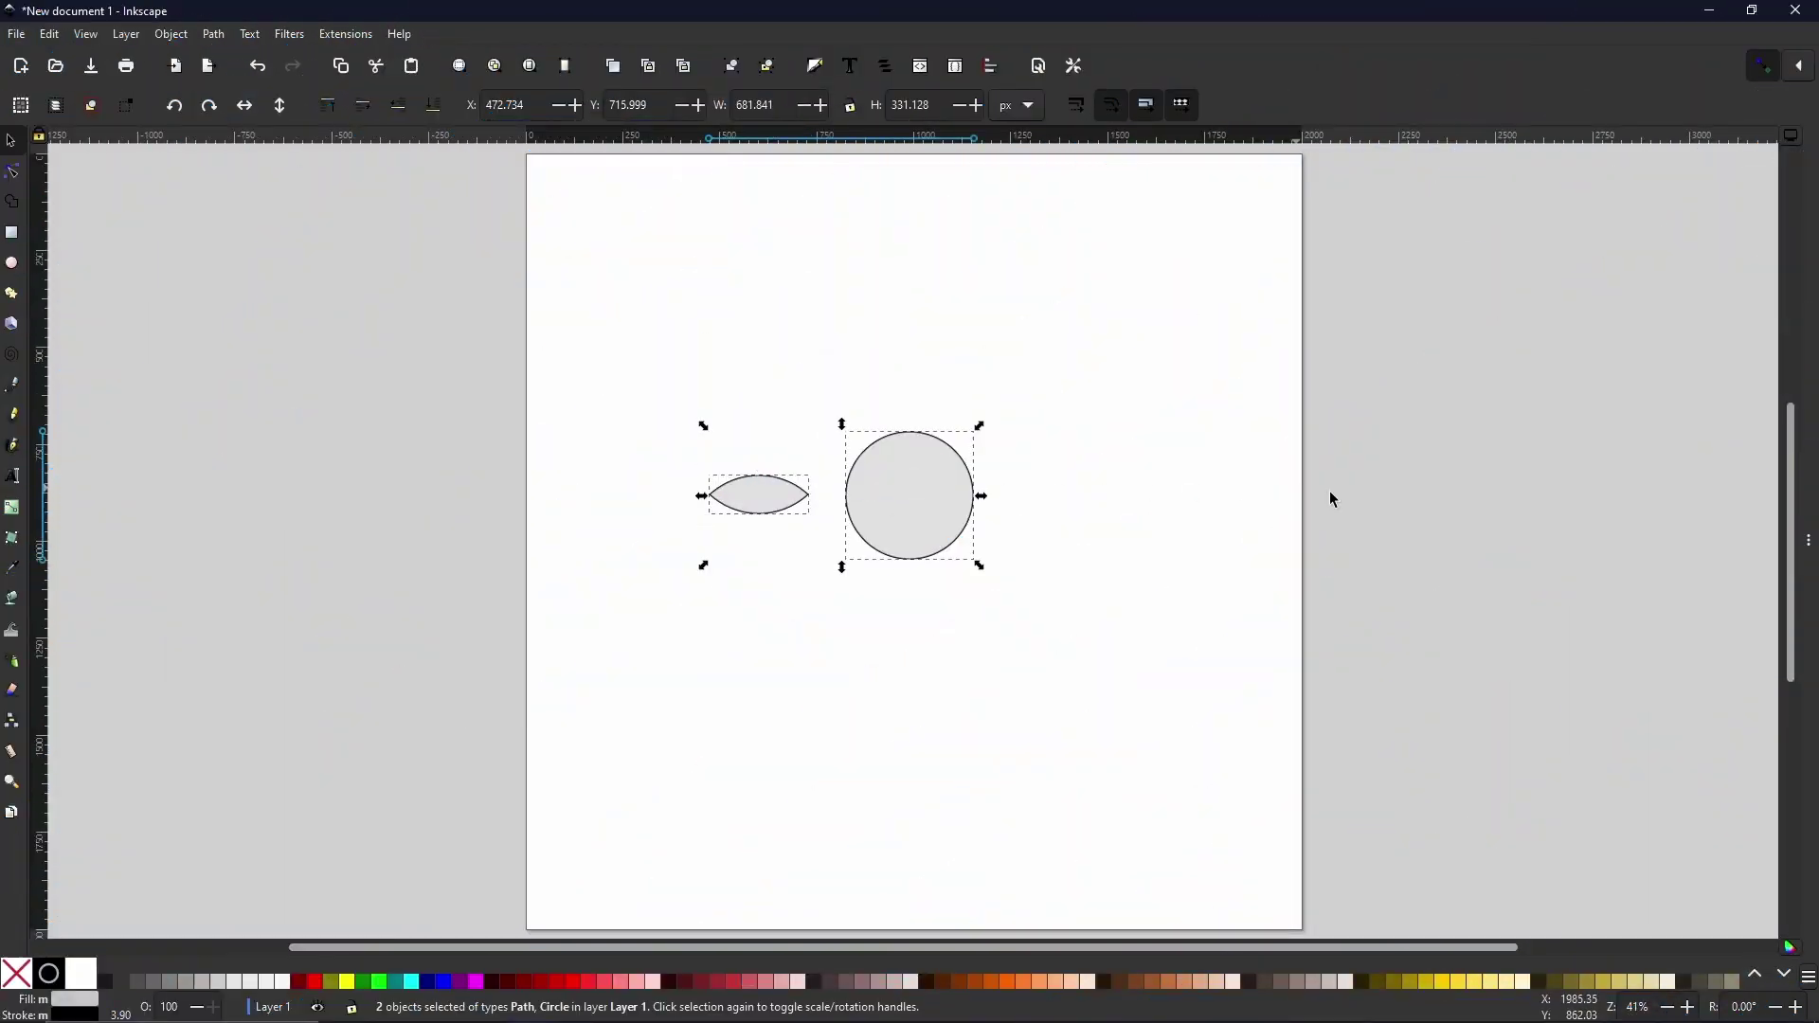
# Use Align and Distribute to place the lens just outside the circle's right edge.
pyautogui.moveTo(1803, 545); pyautogui.dragTo(1586, 559)
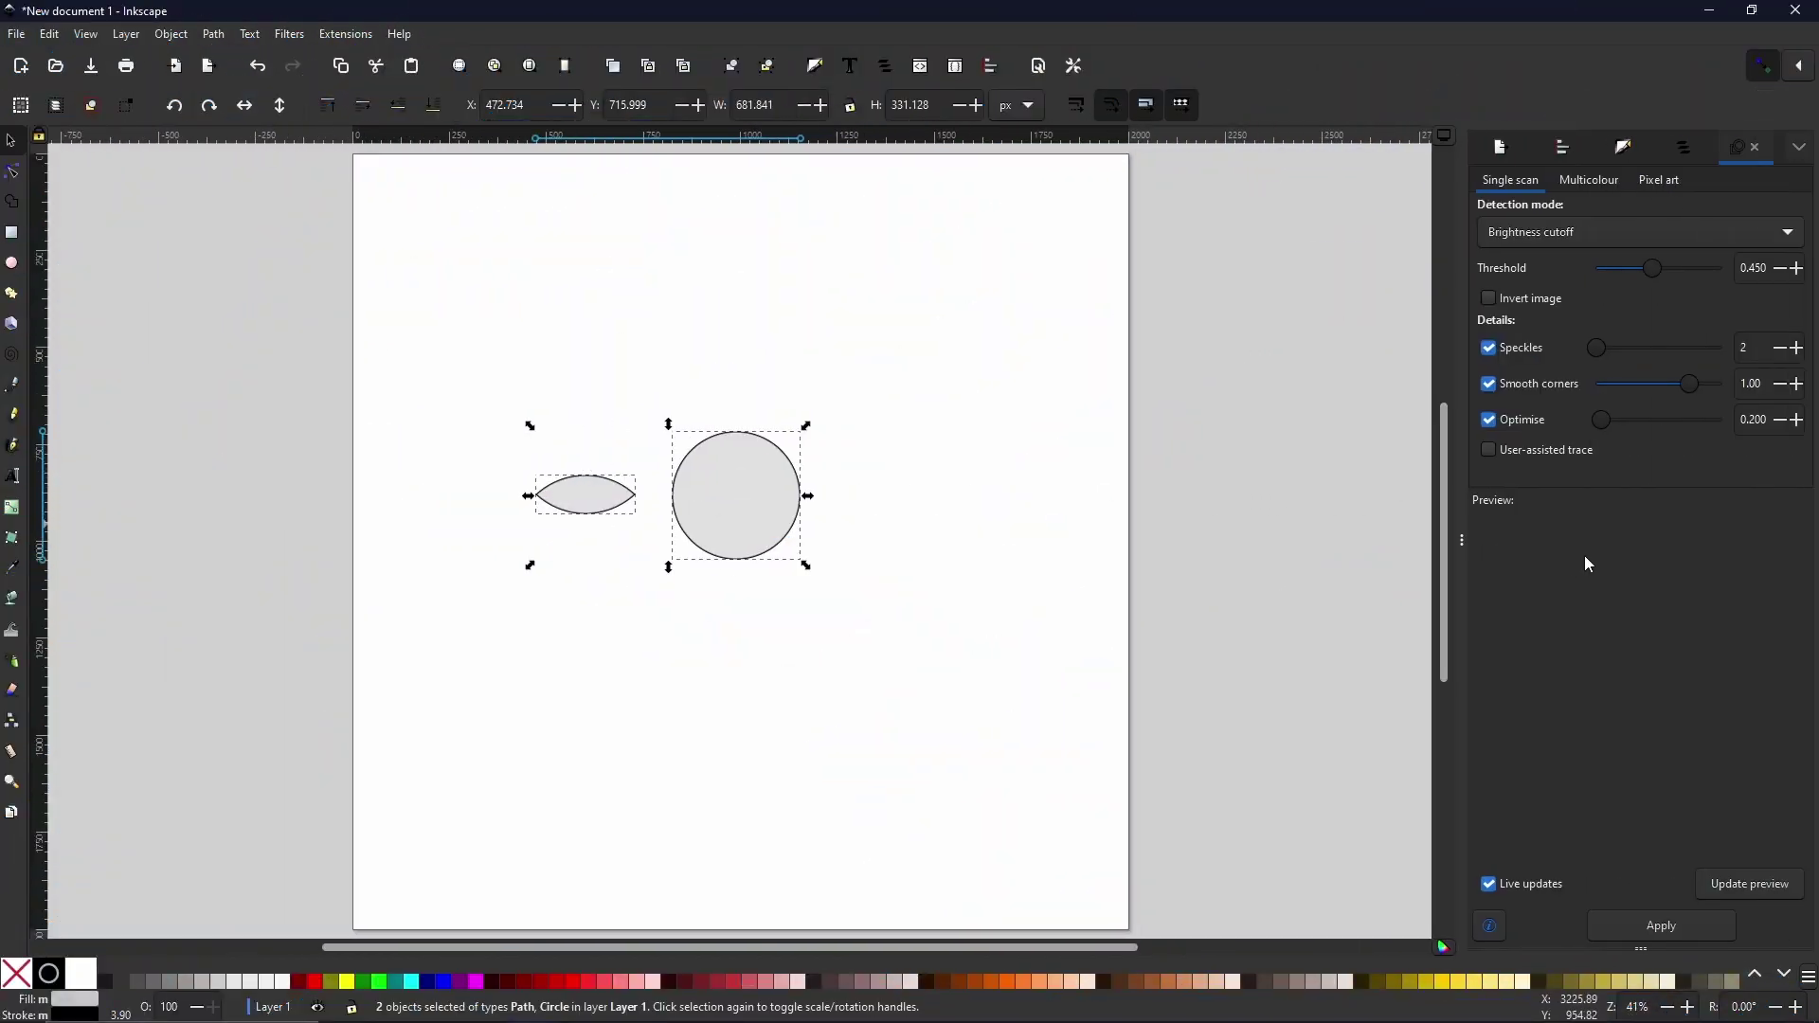
pyautogui.click(1558, 152)
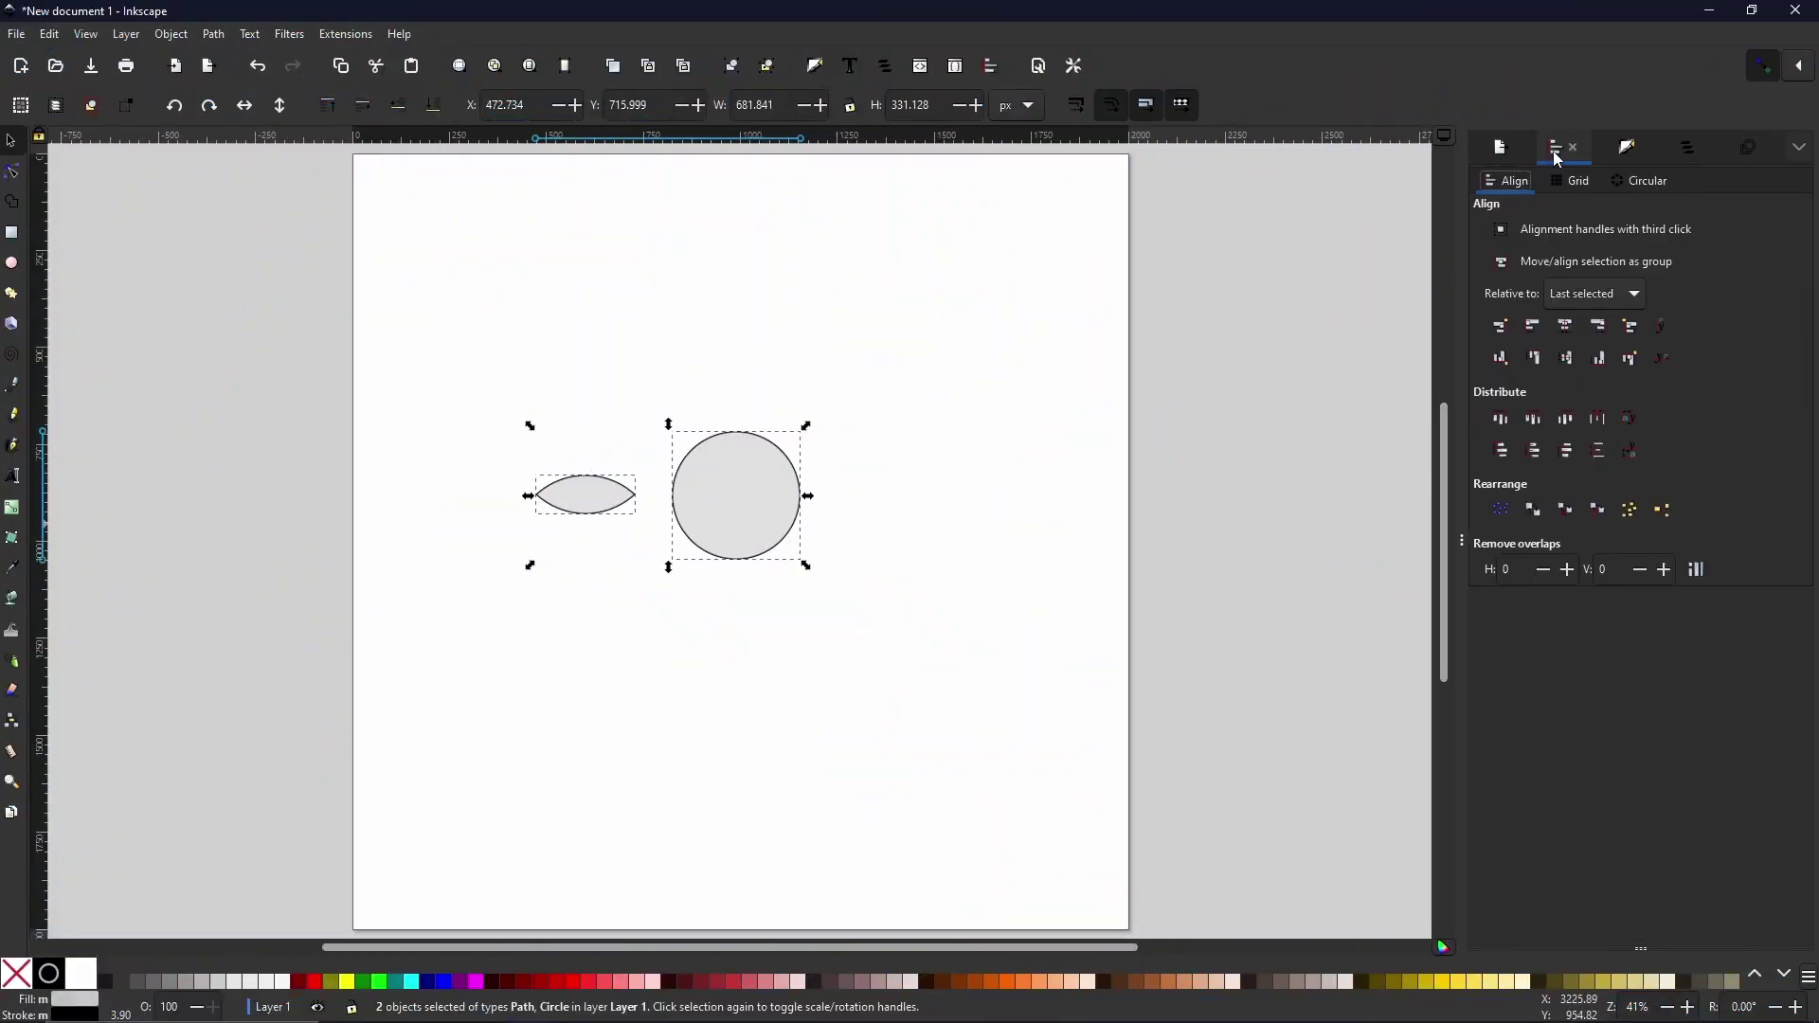
pyautogui.click(1535, 329)
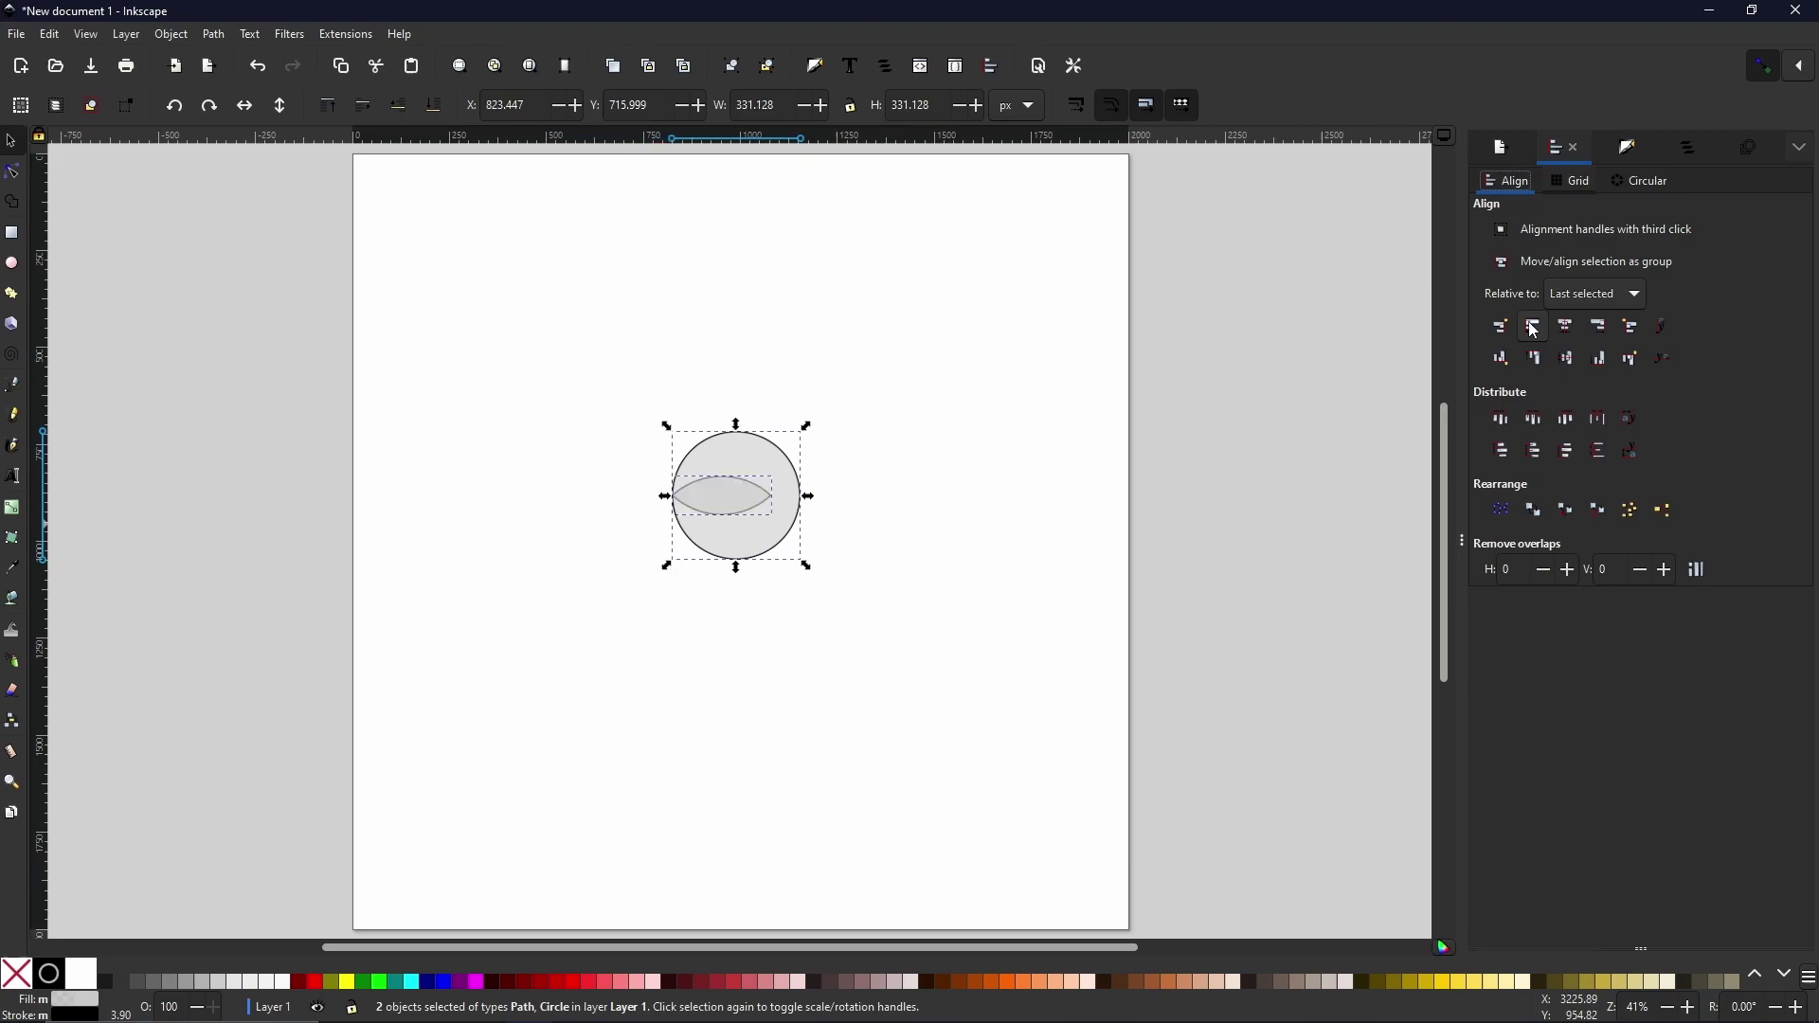
pyautogui.click(1631, 329)
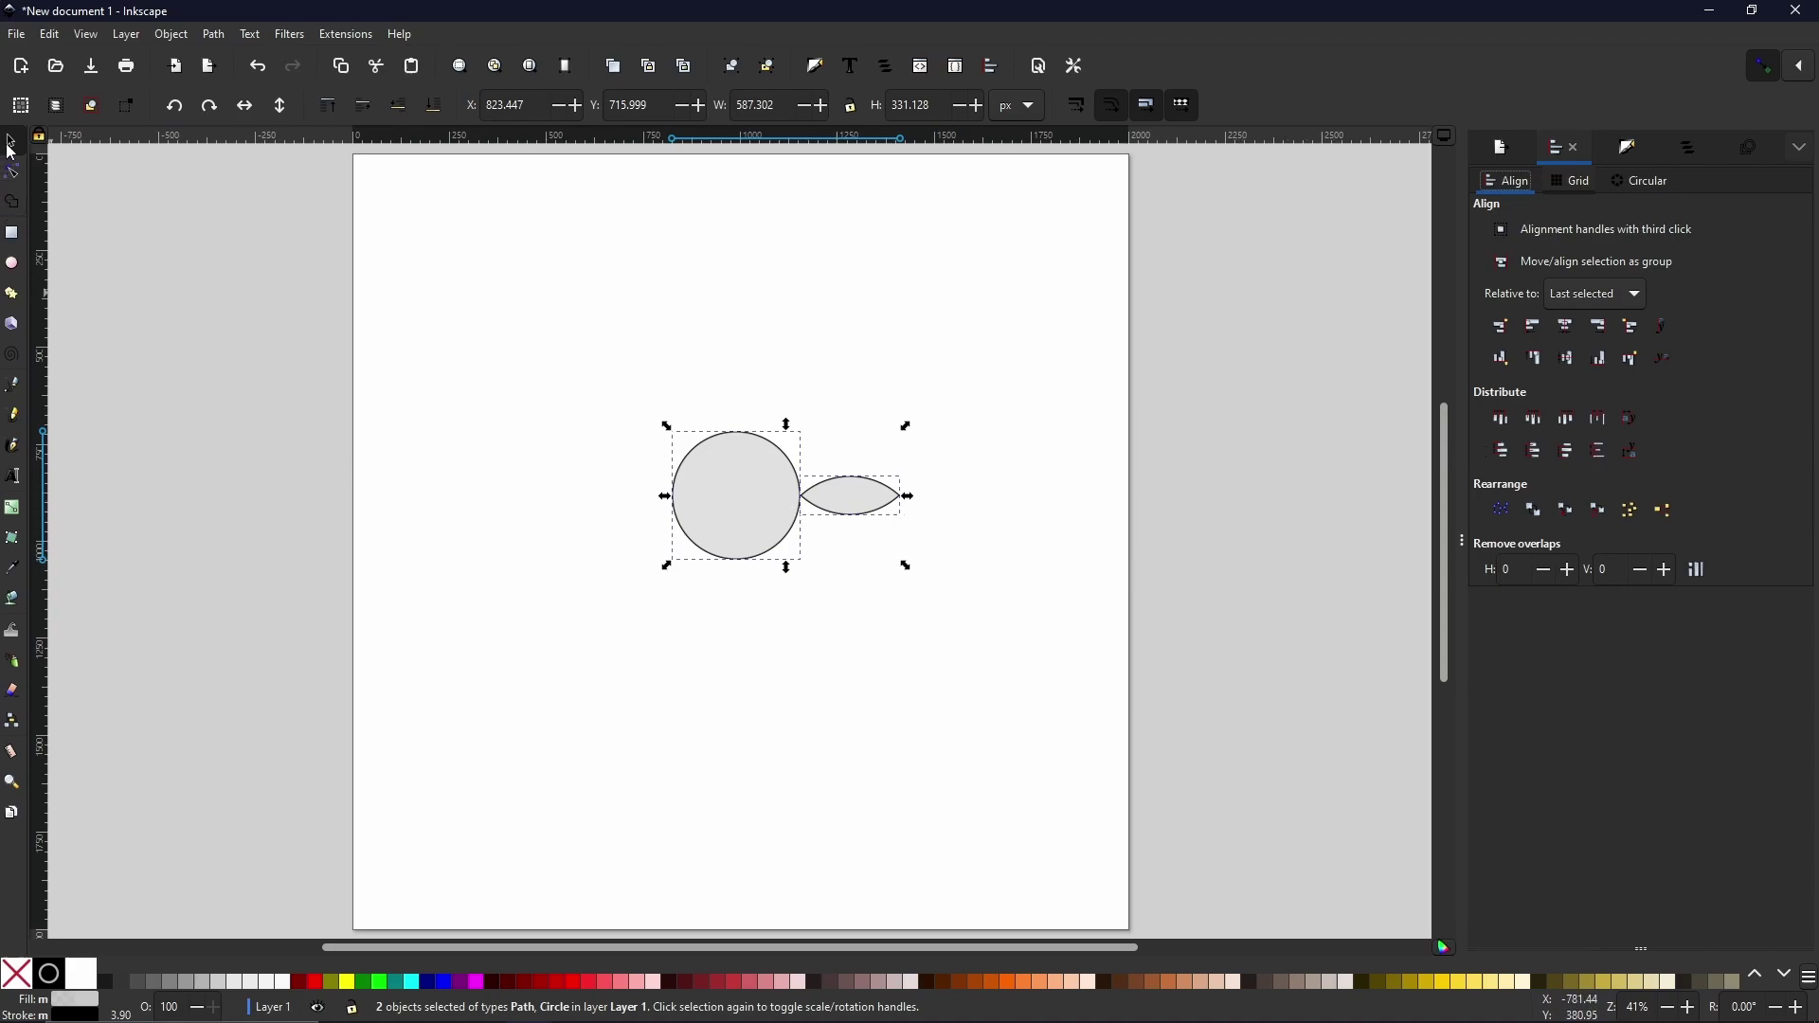
# Move the lens's rotation centre onto the circle's centre and rotate it, stamping copies with Space.
pyautogui.click(527, 417)
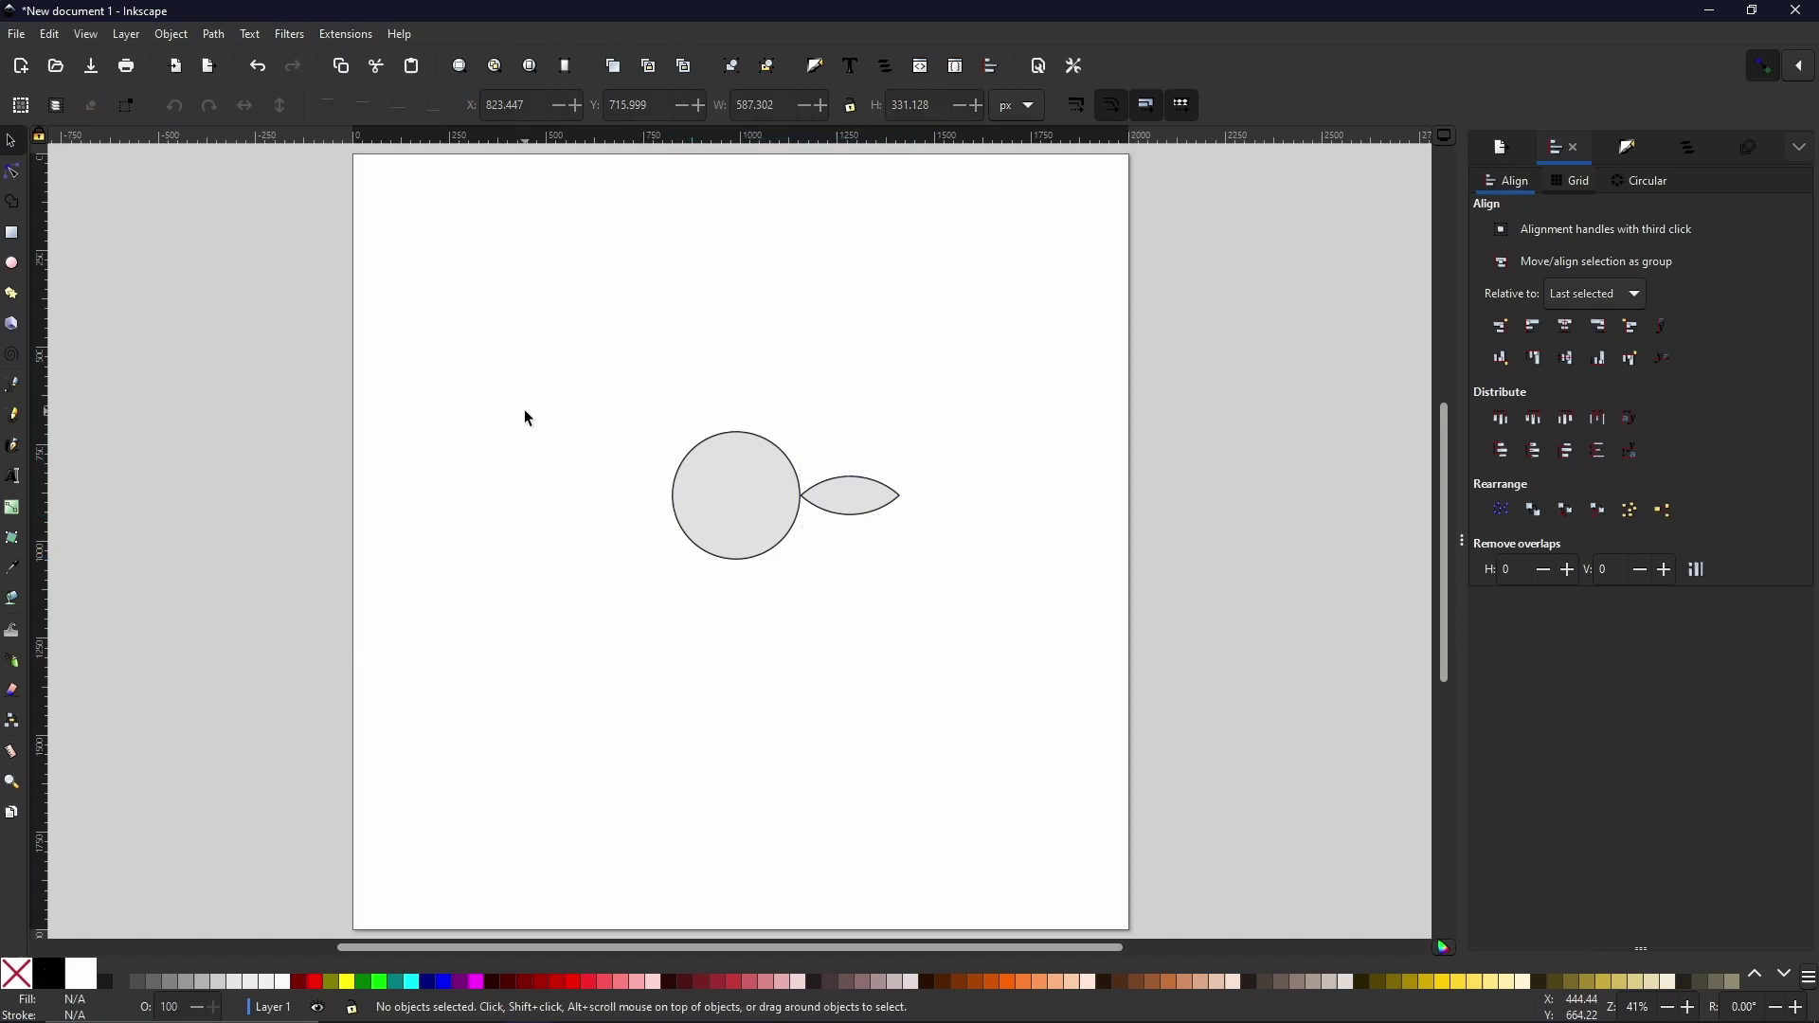
pyautogui.click(849, 511)
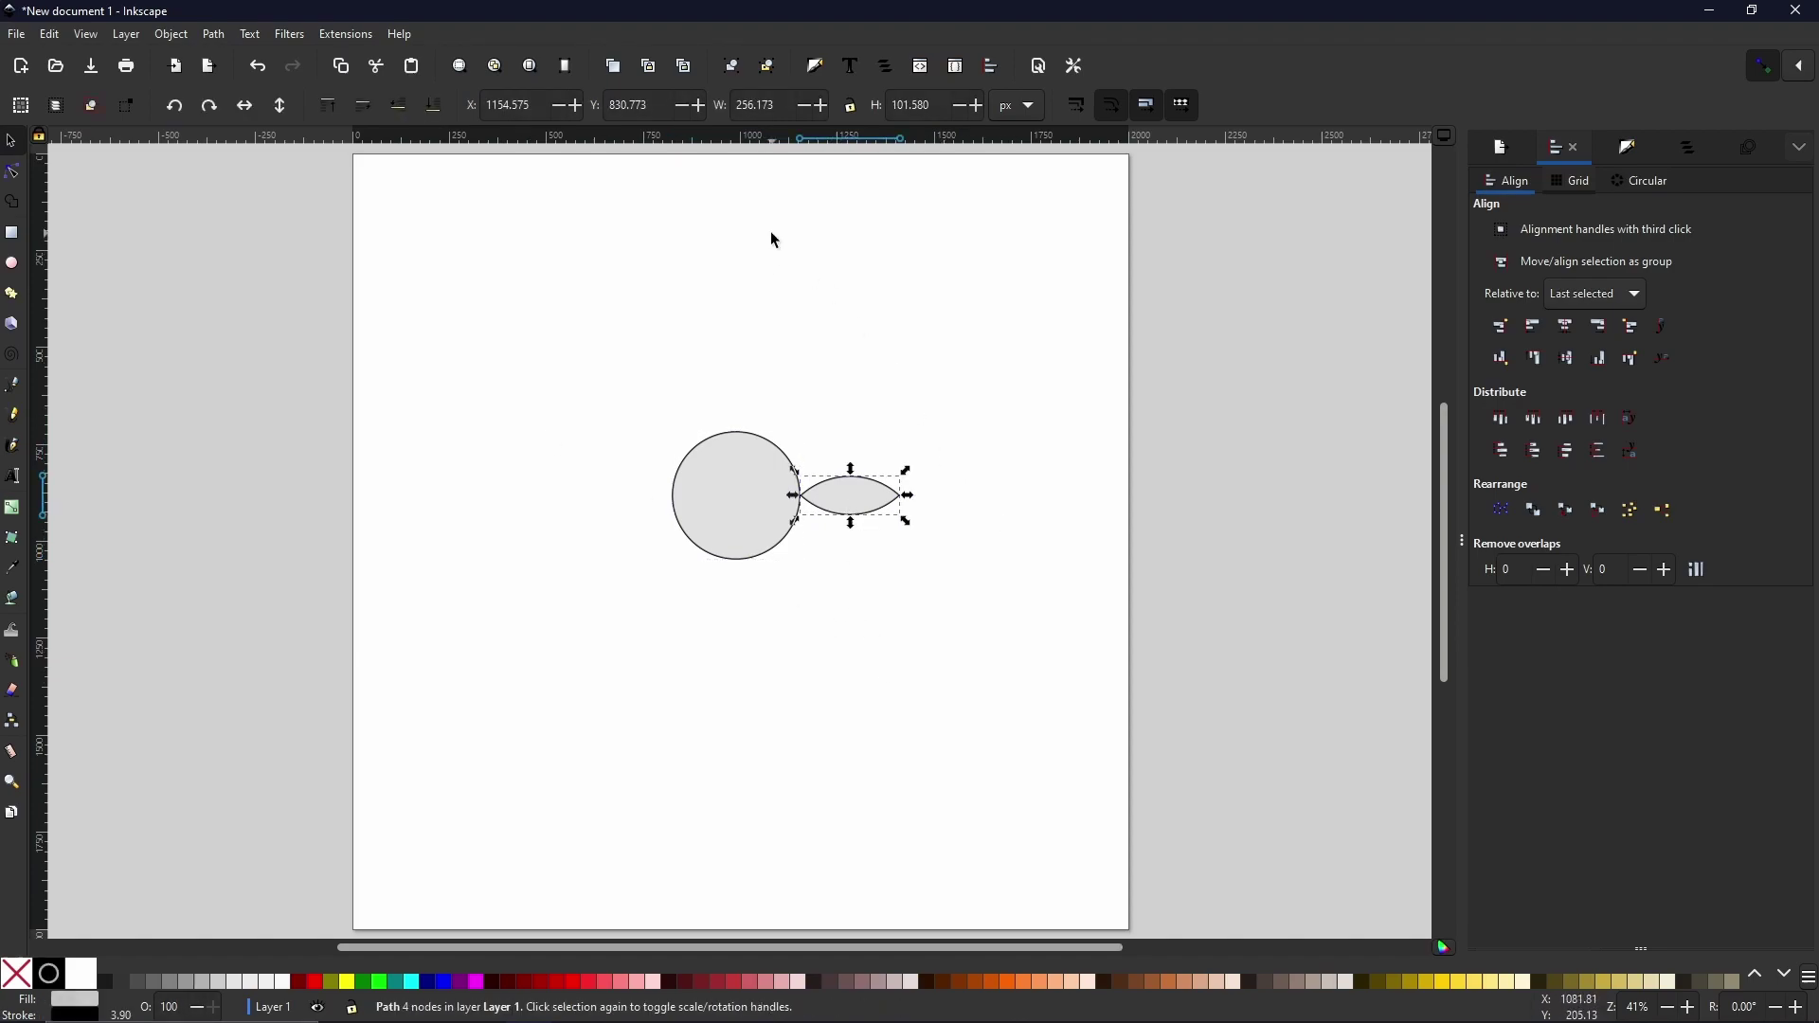
pyautogui.click(837, 500)
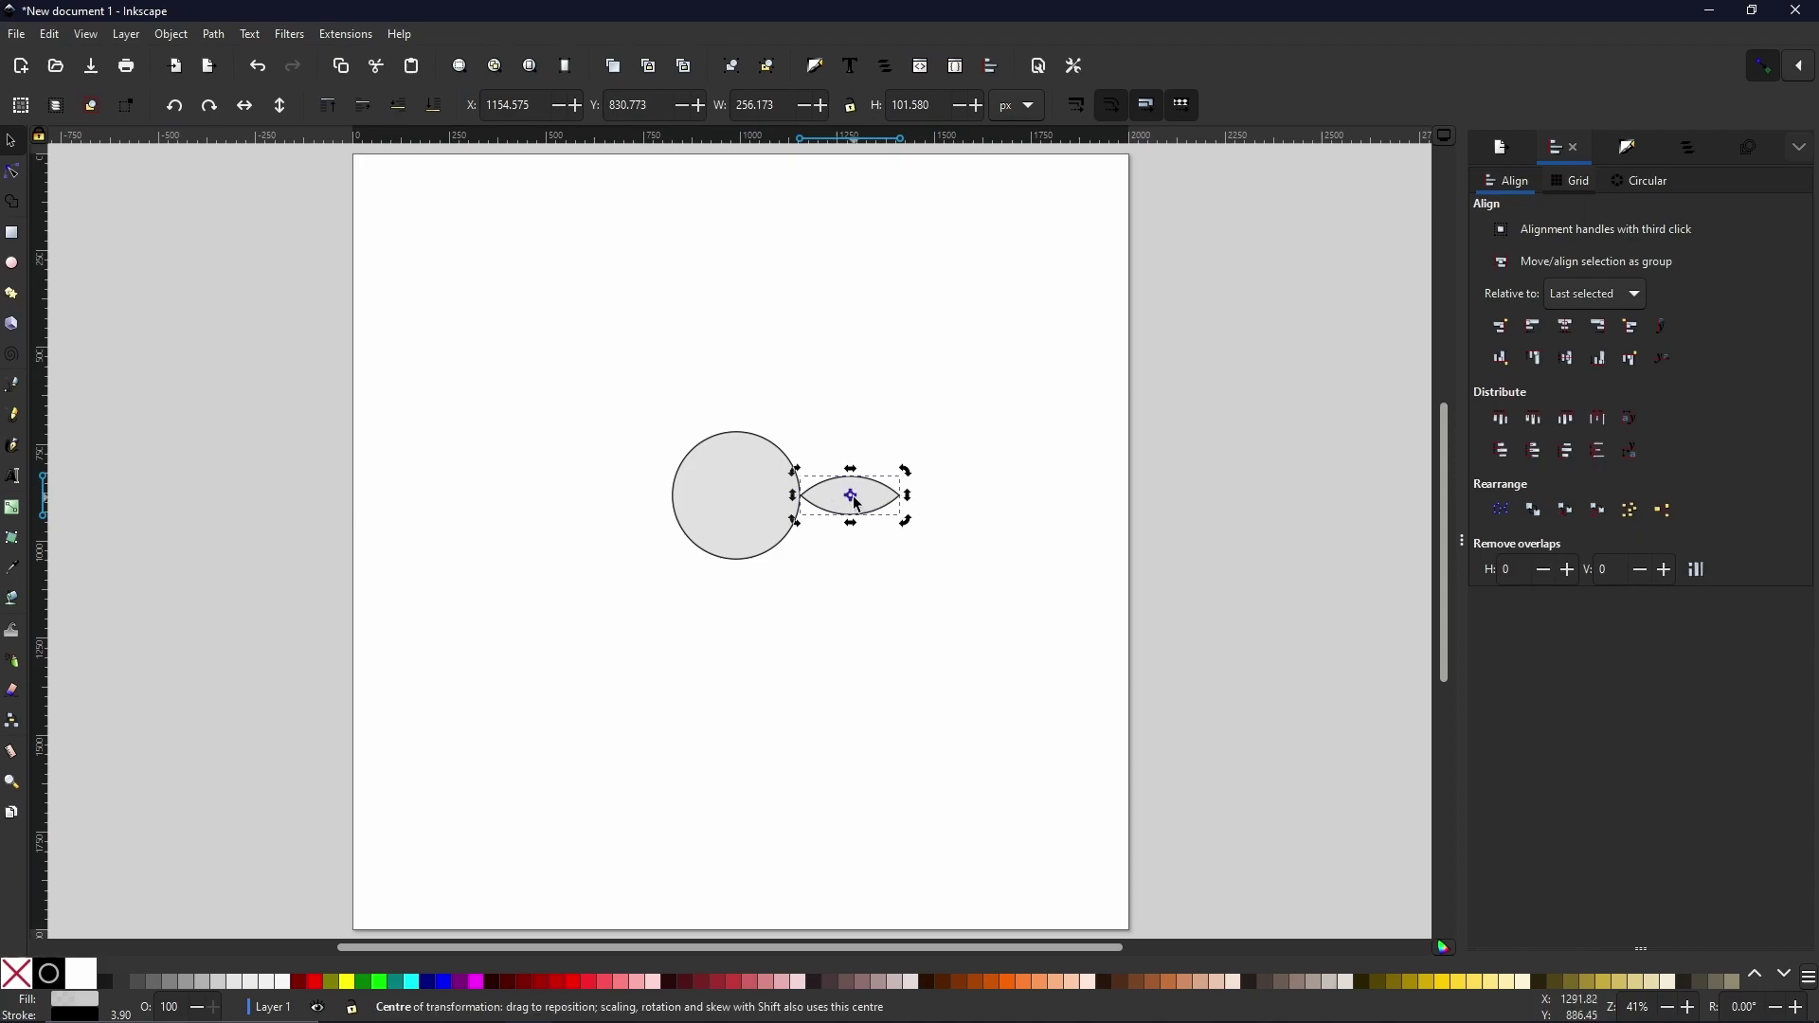
pyautogui.moveTo(856, 505); pyautogui.dragTo(738, 513)
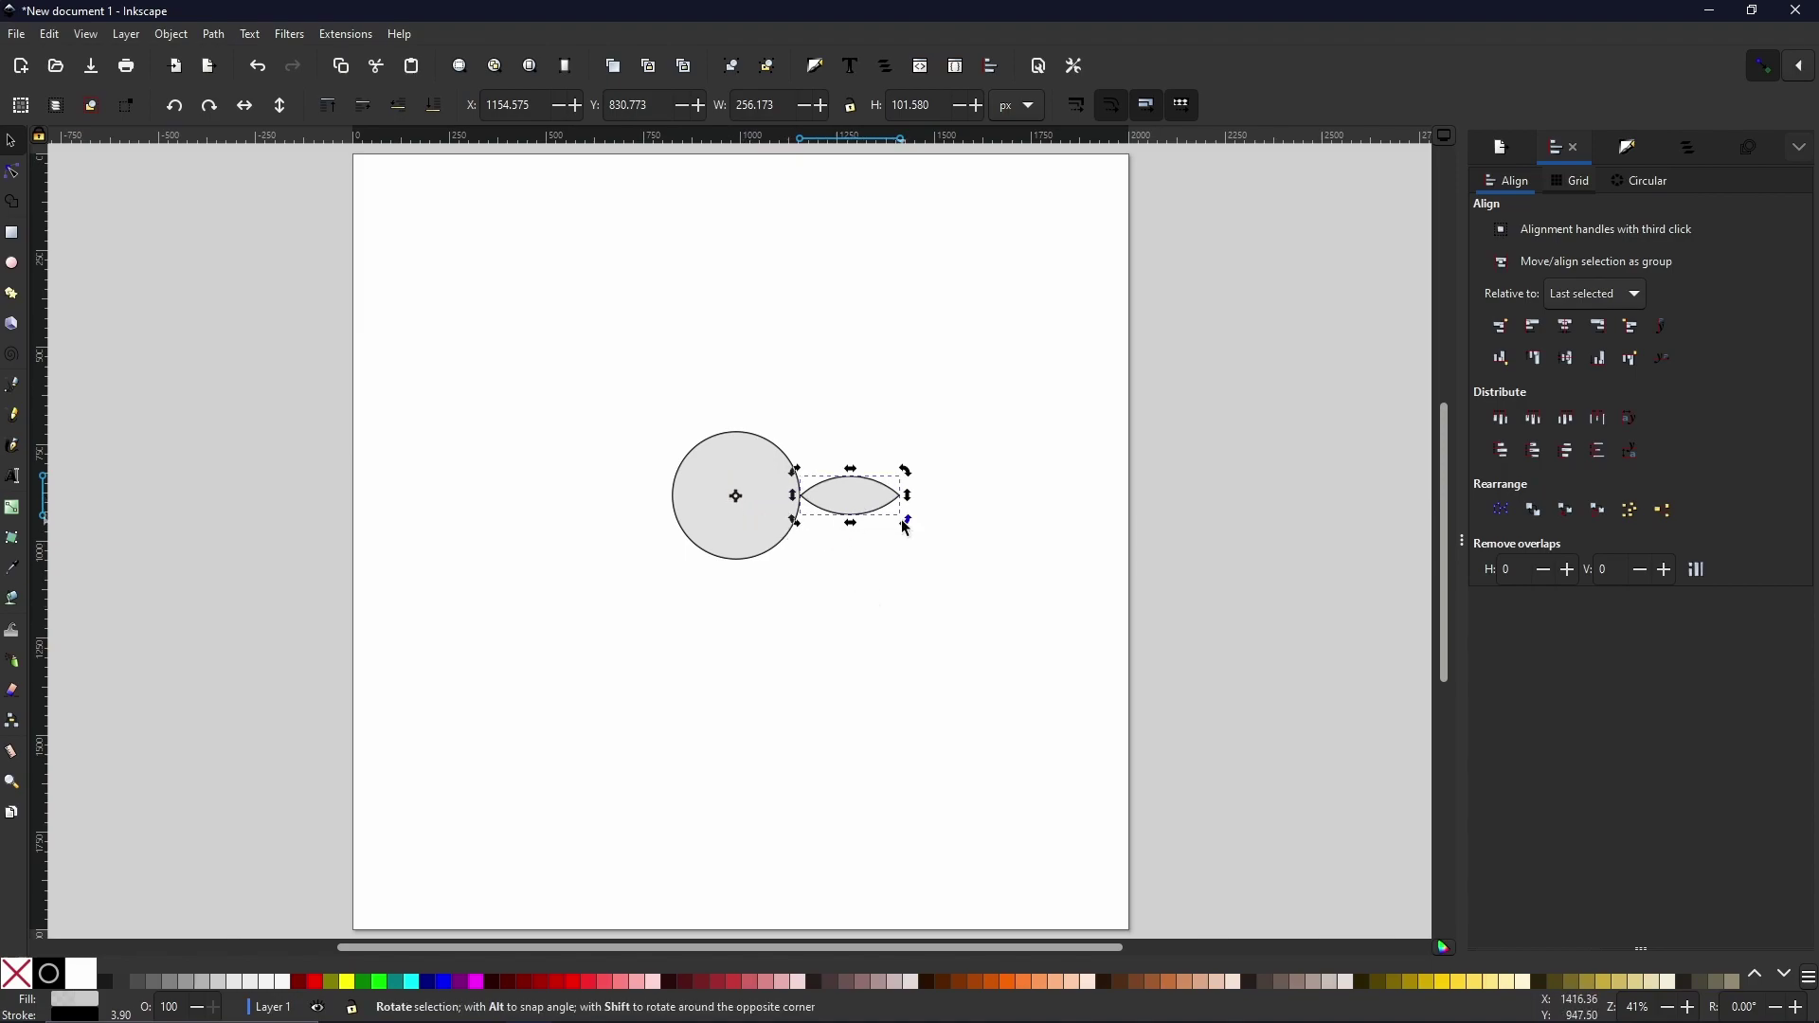
pyautogui.moveTo(909, 526); pyautogui.dragTo(849, 577)
pyautogui.press('space')
pyautogui.press('space')
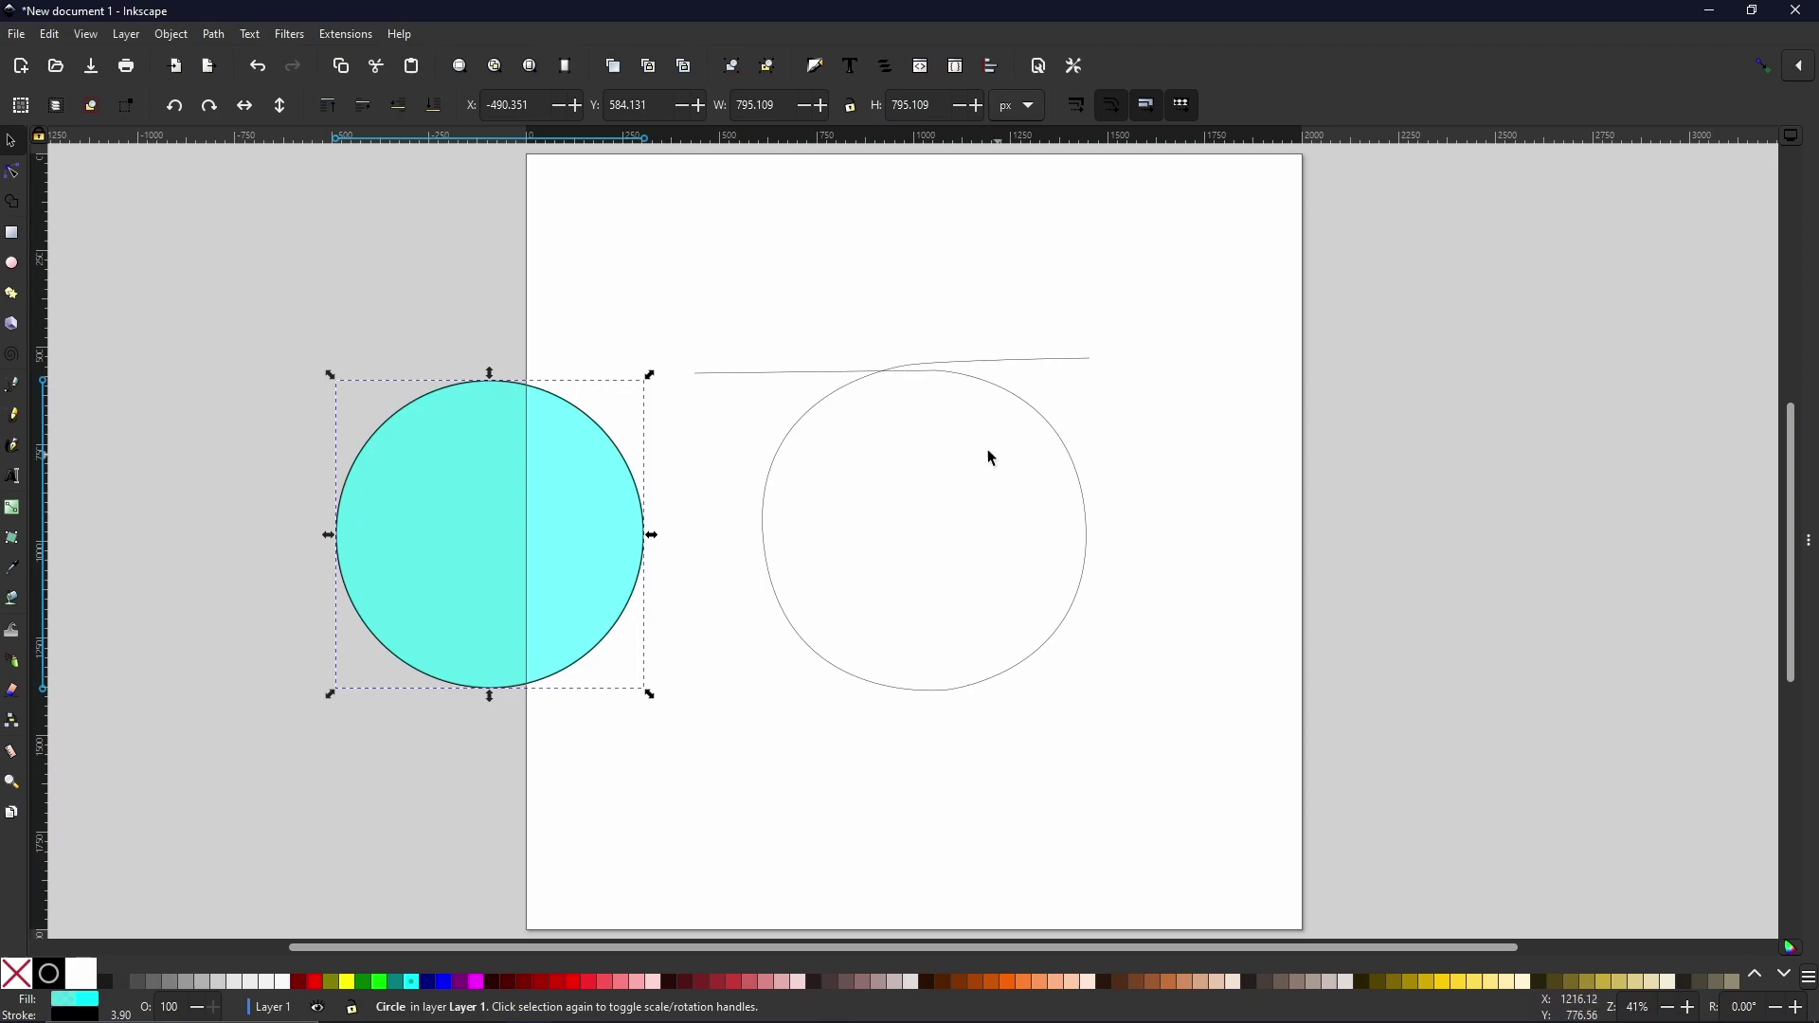
# Reshape the hand-drawn outline by moving its right node, a curve handle and the top node.
pyautogui.click(907, 382)
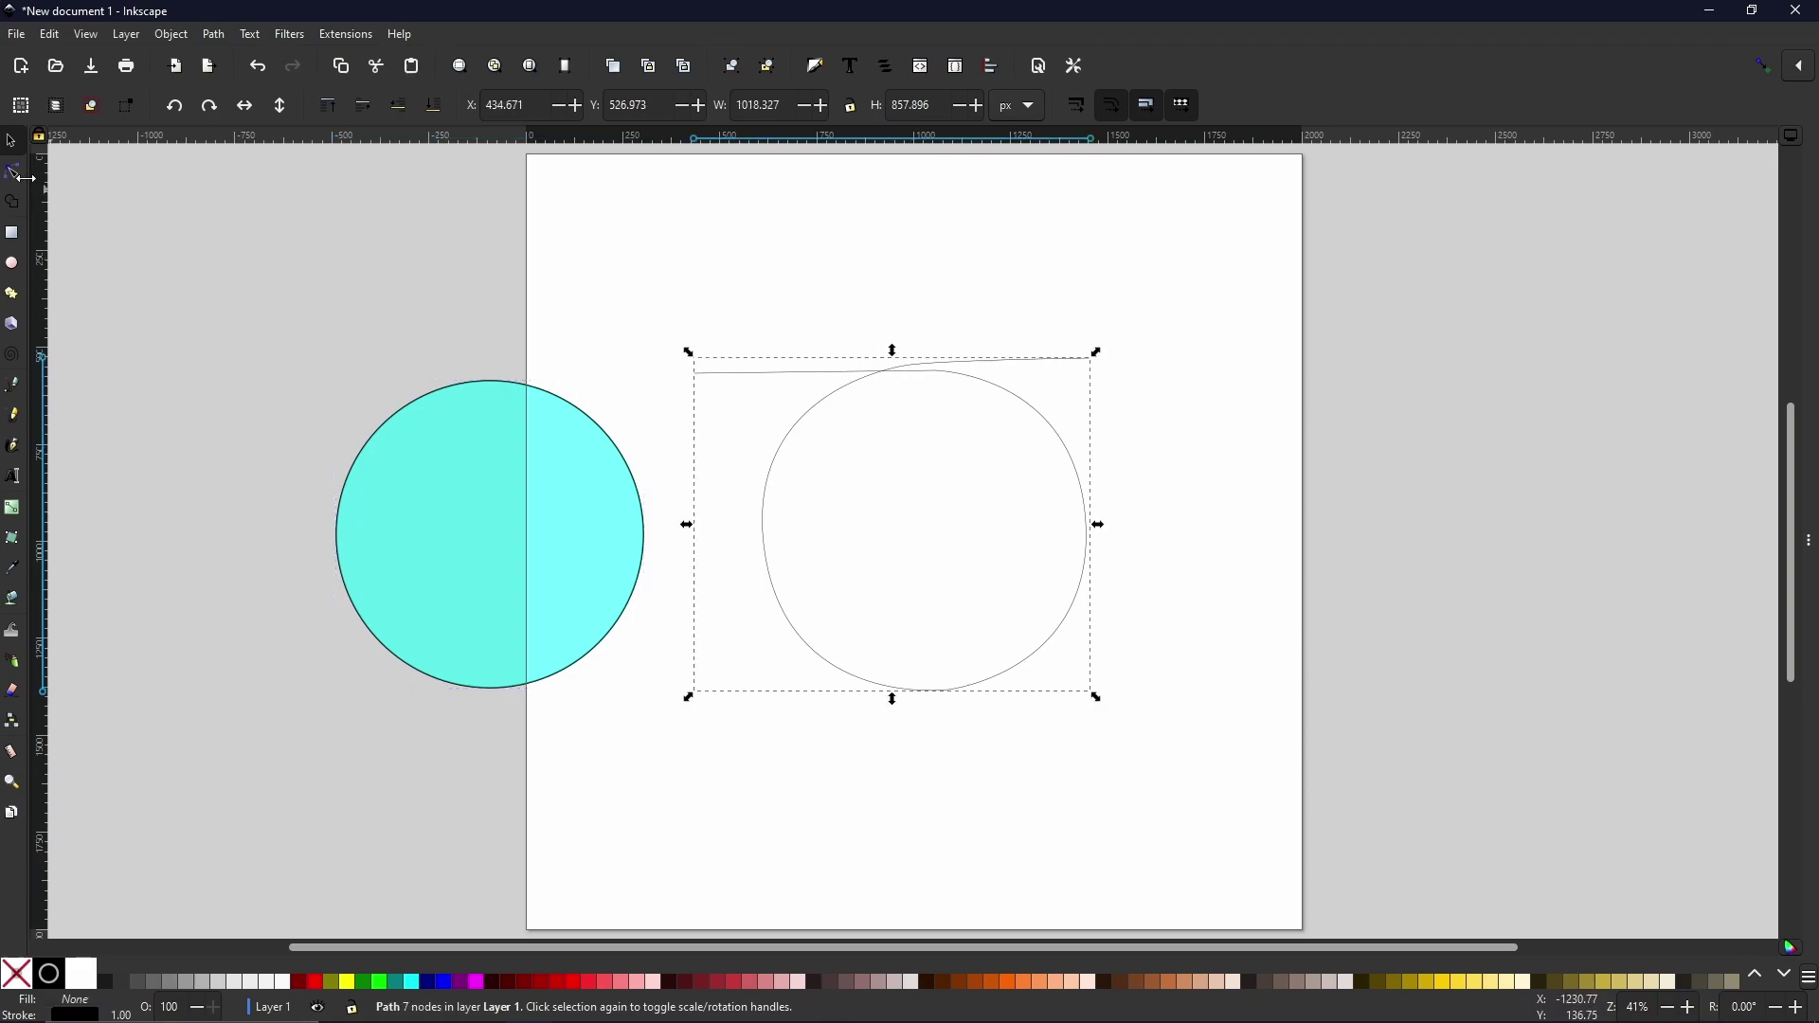
pyautogui.click(13, 173)
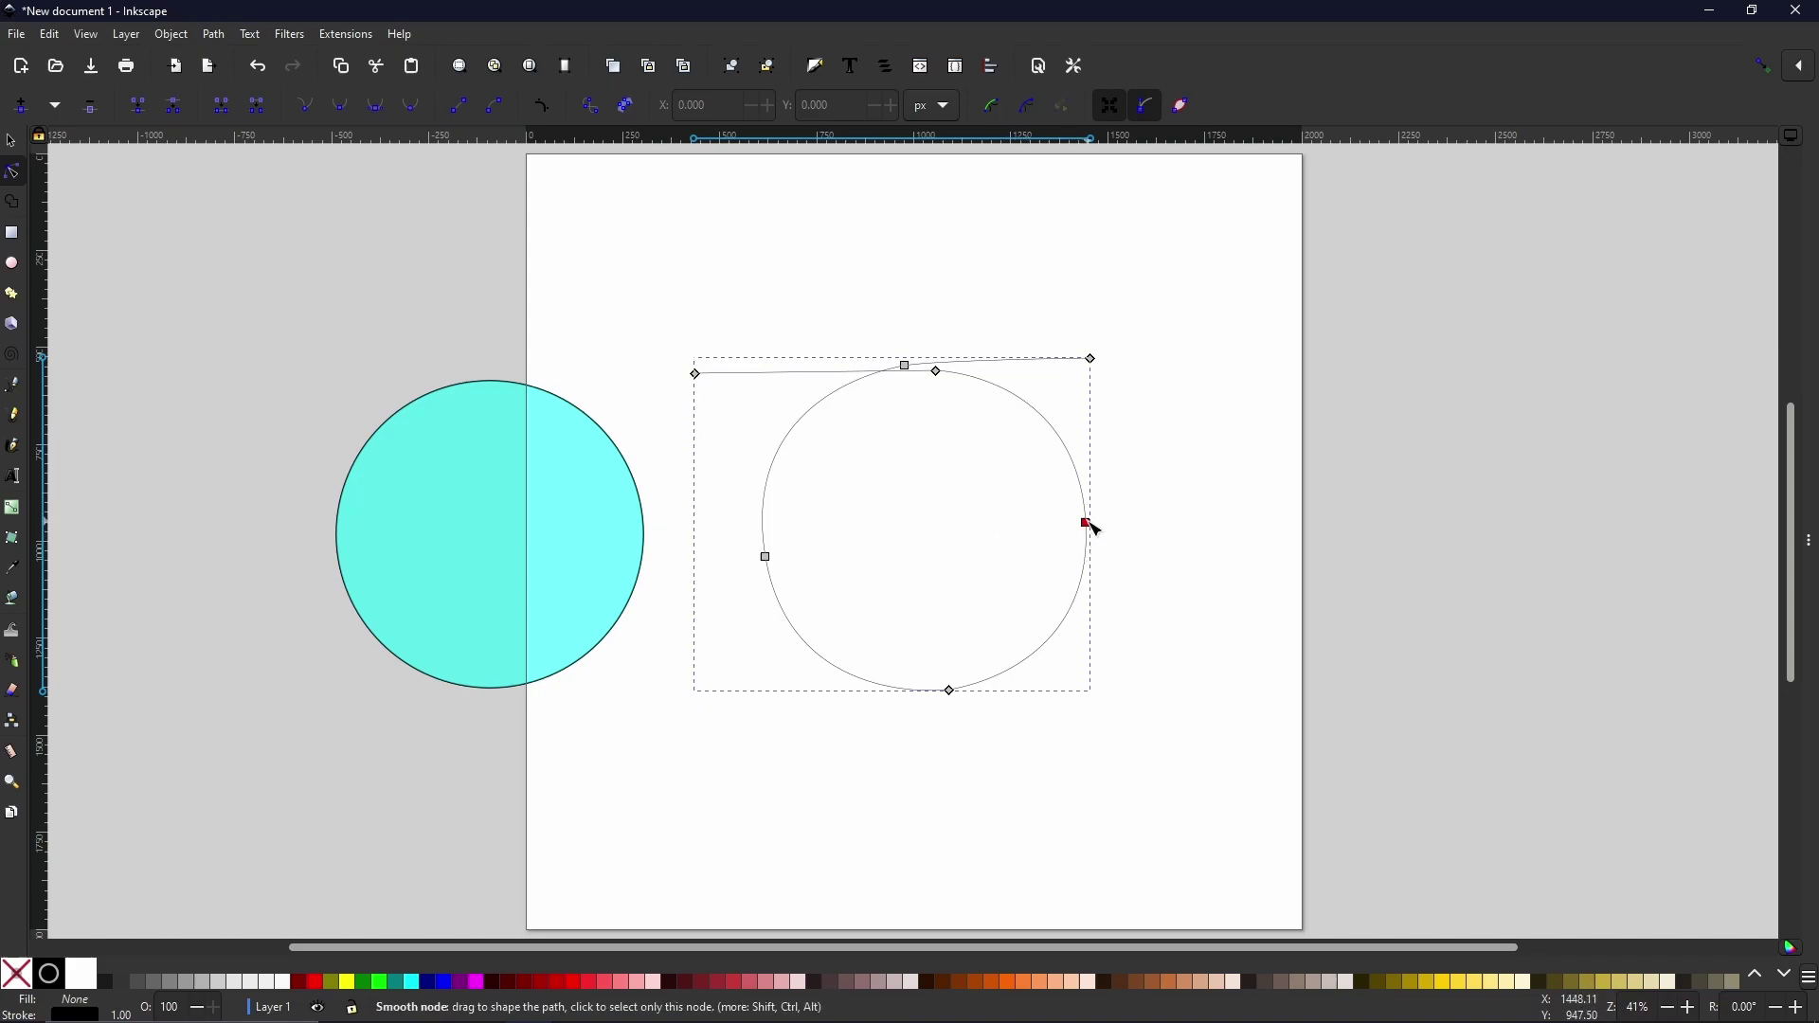
pyautogui.moveTo(1089, 524); pyautogui.dragTo(1069, 522)
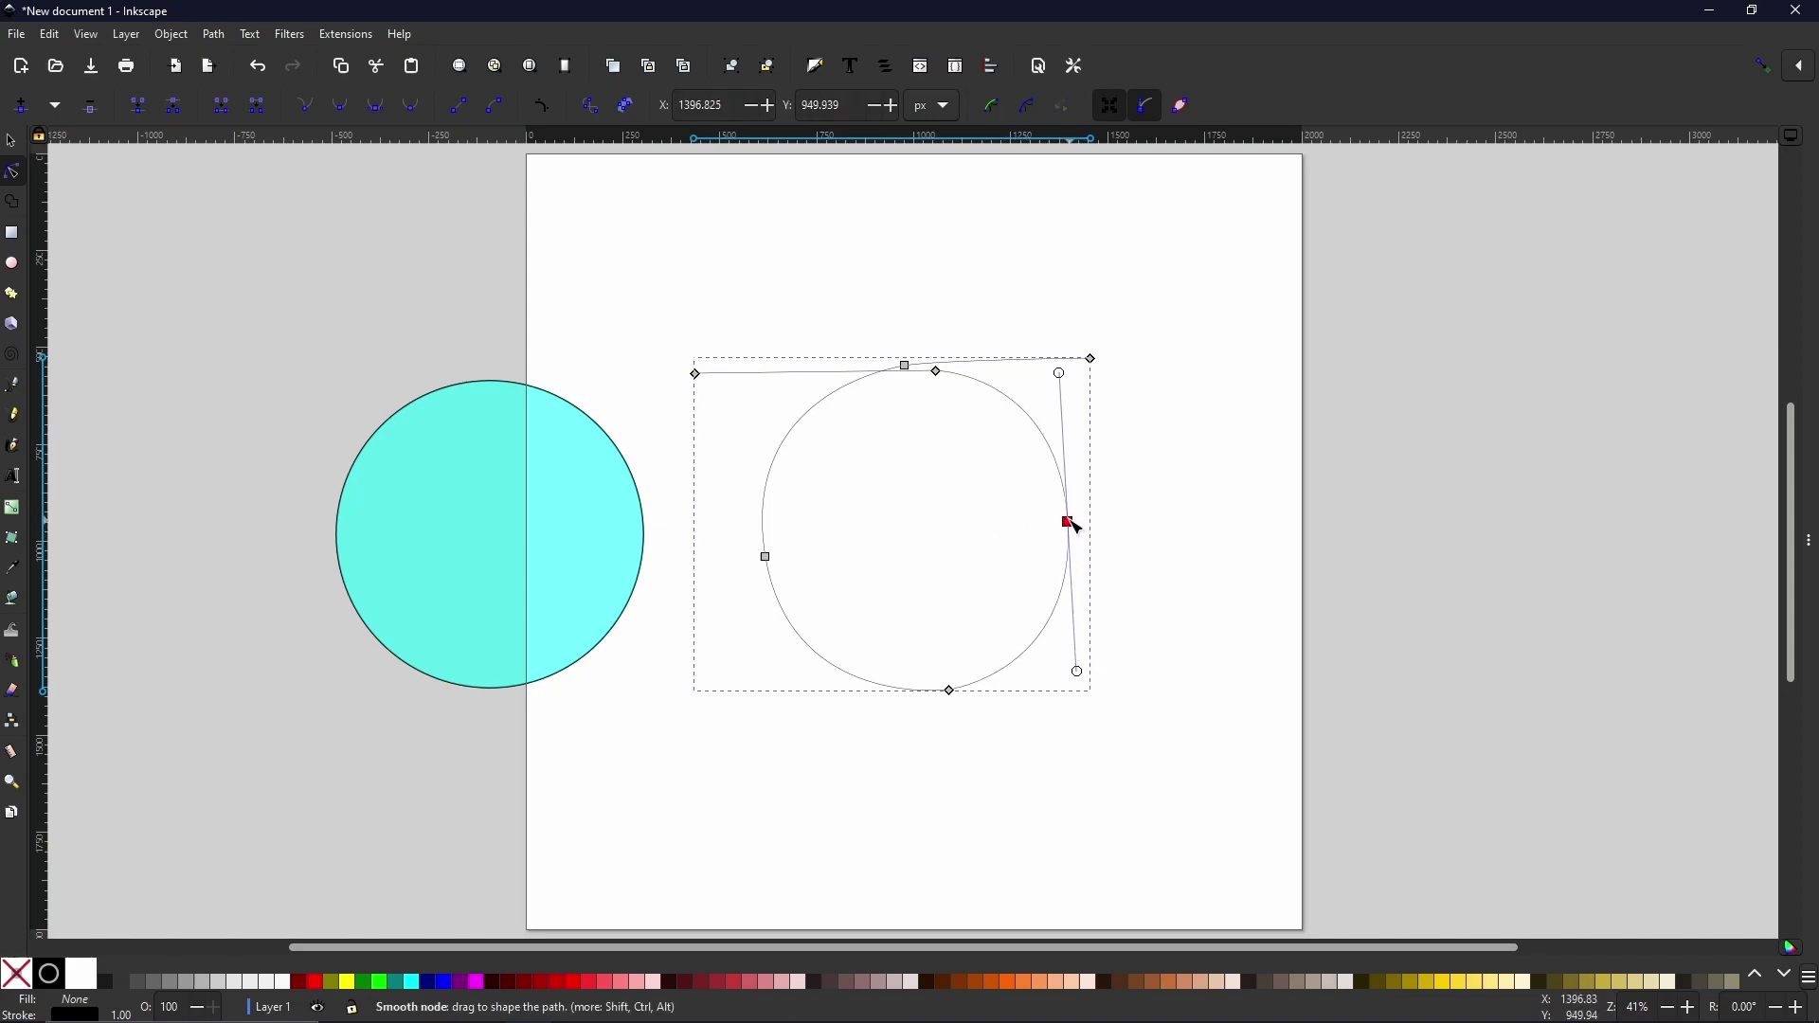
pyautogui.moveTo(1082, 675)
pyautogui.mouseDown()
pyautogui.moveTo(1121, 784)
pyautogui.moveTo(1209, 886)
pyautogui.moveTo(1110, 616)
pyautogui.moveTo(1083, 582)
pyautogui.moveTo(1050, 587)
pyautogui.moveTo(1096, 600)
pyautogui.moveTo(1043, 610)
pyautogui.moveTo(1089, 611)
pyautogui.moveTo(1087, 677)
pyautogui.mouseUp()
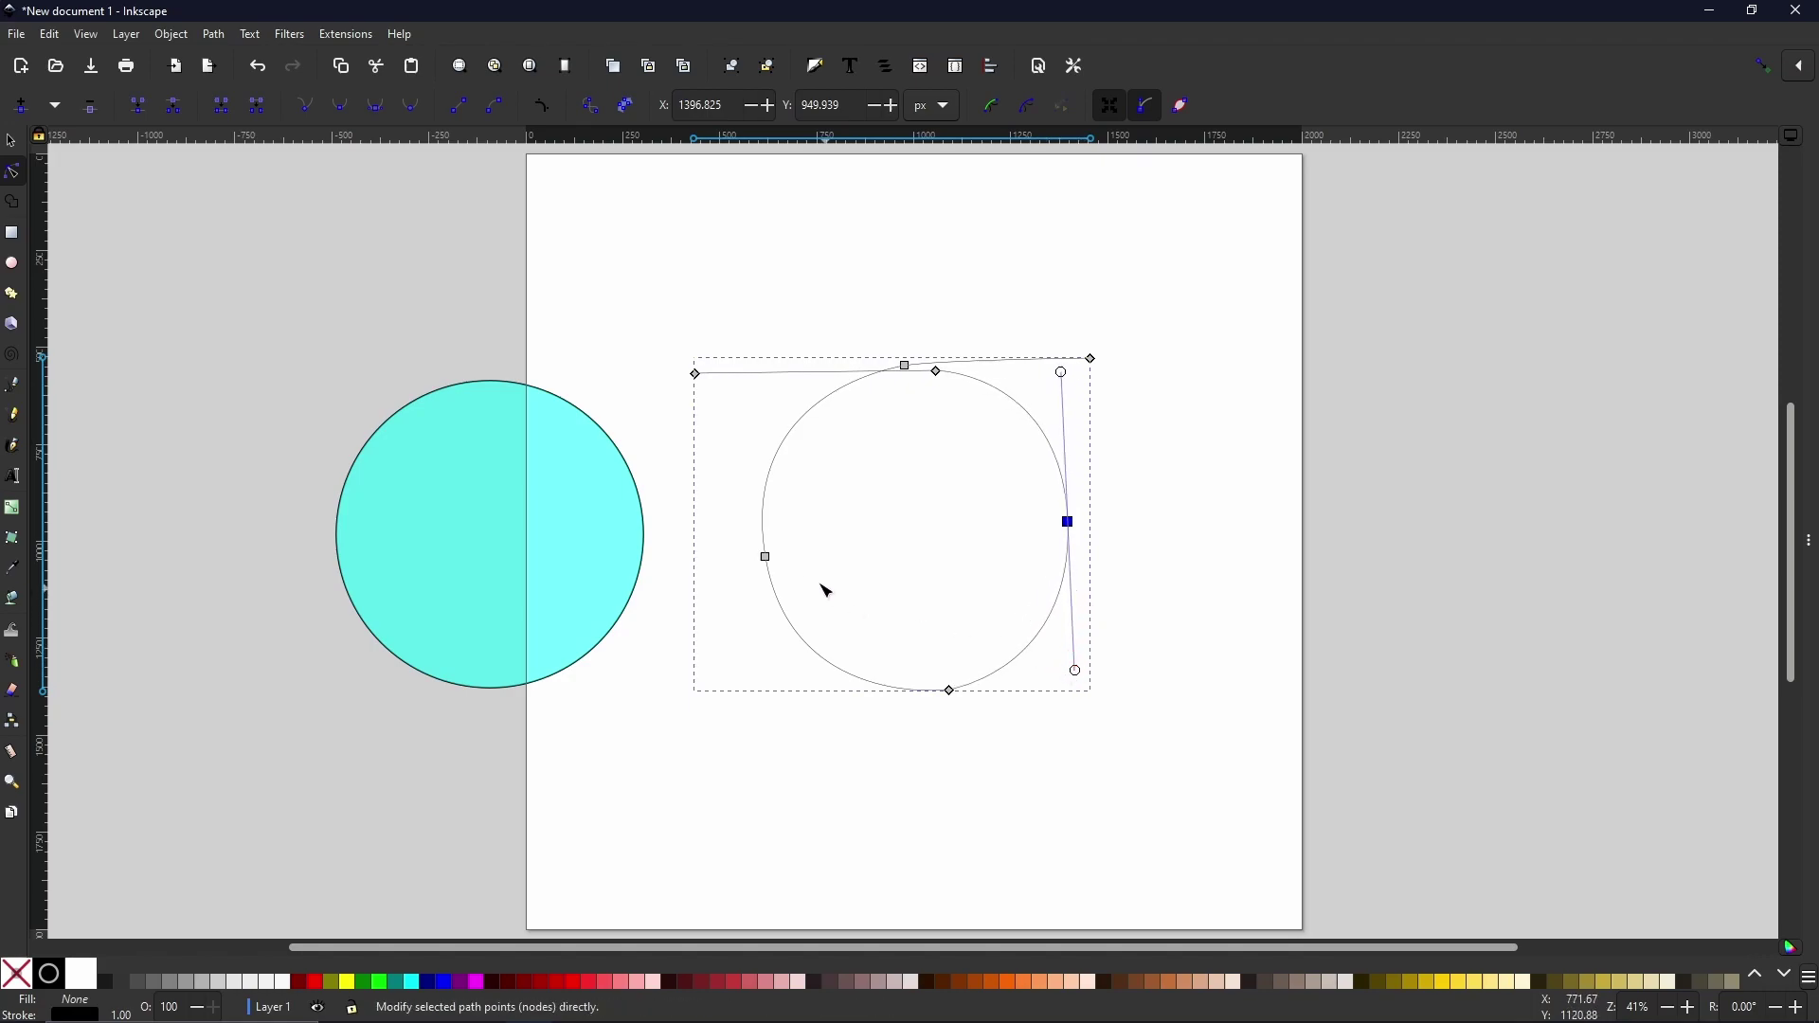
pyautogui.click(767, 558)
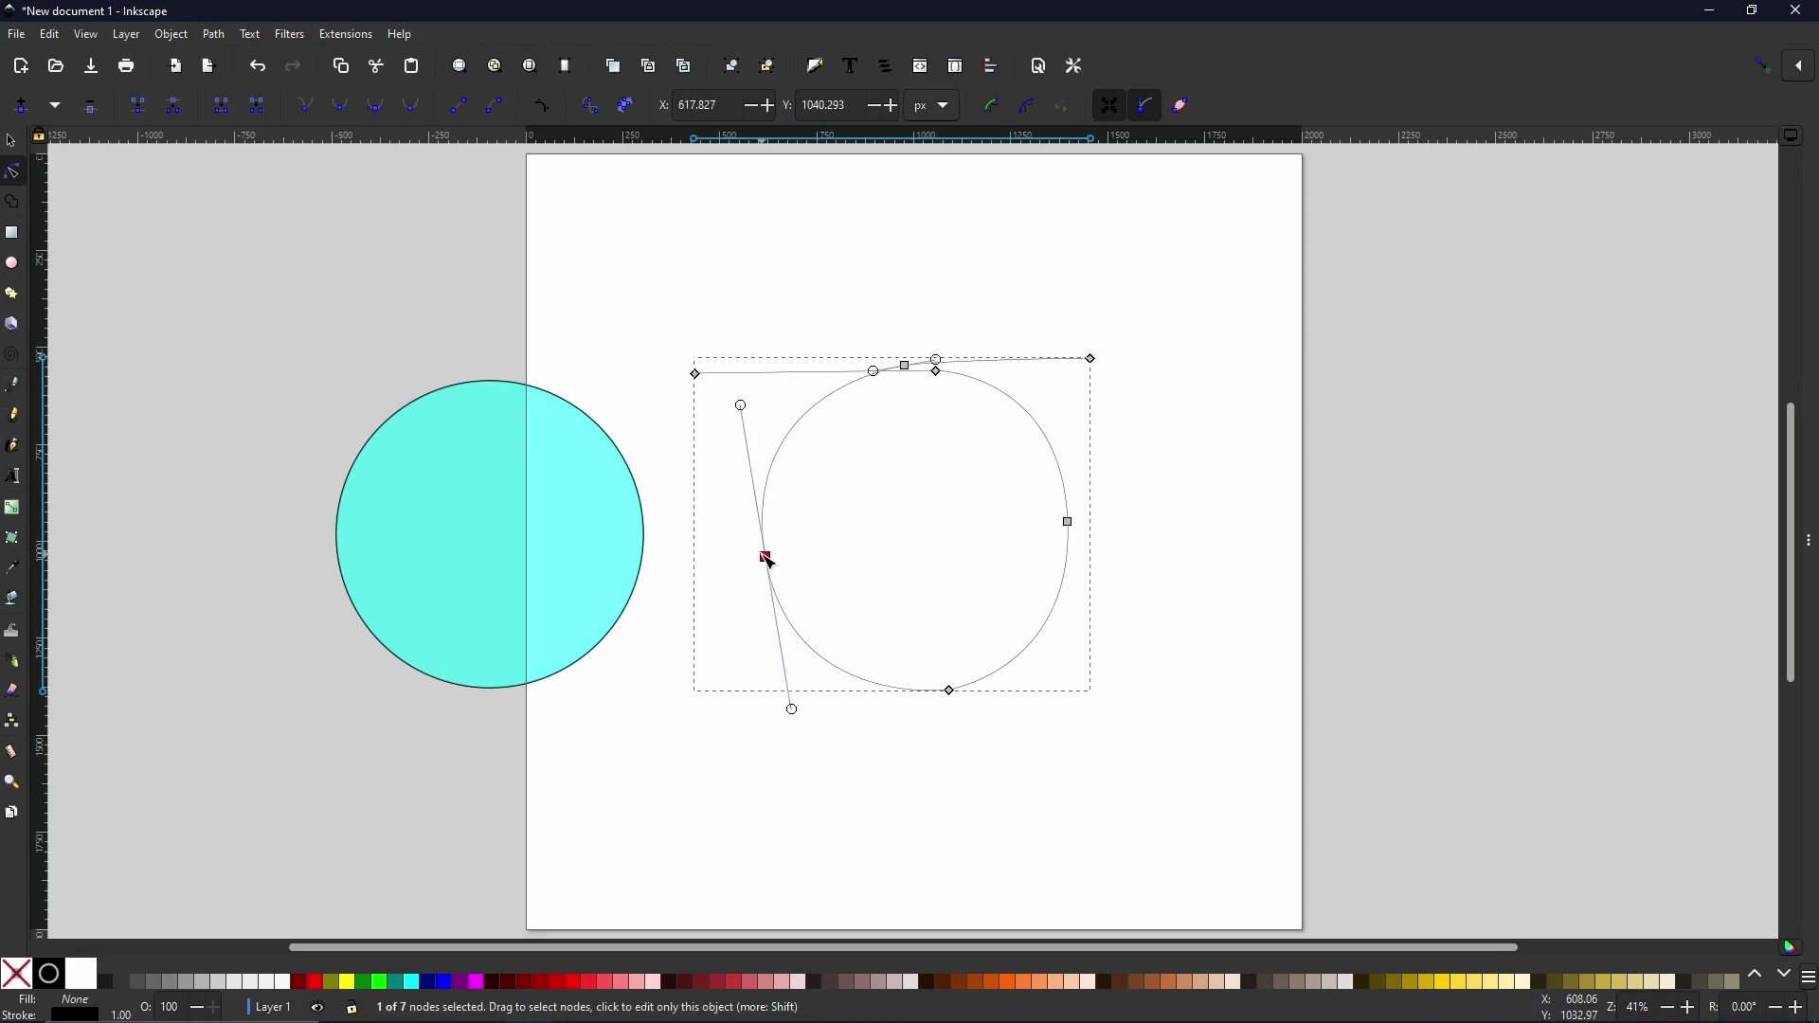
pyautogui.click(938, 372)
pyautogui.moveTo(947, 378)
pyautogui.mouseDown()
pyautogui.moveTo(946, 411)
pyautogui.moveTo(893, 446)
pyautogui.moveTo(859, 400)
pyautogui.moveTo(972, 372)
pyautogui.mouseUp()
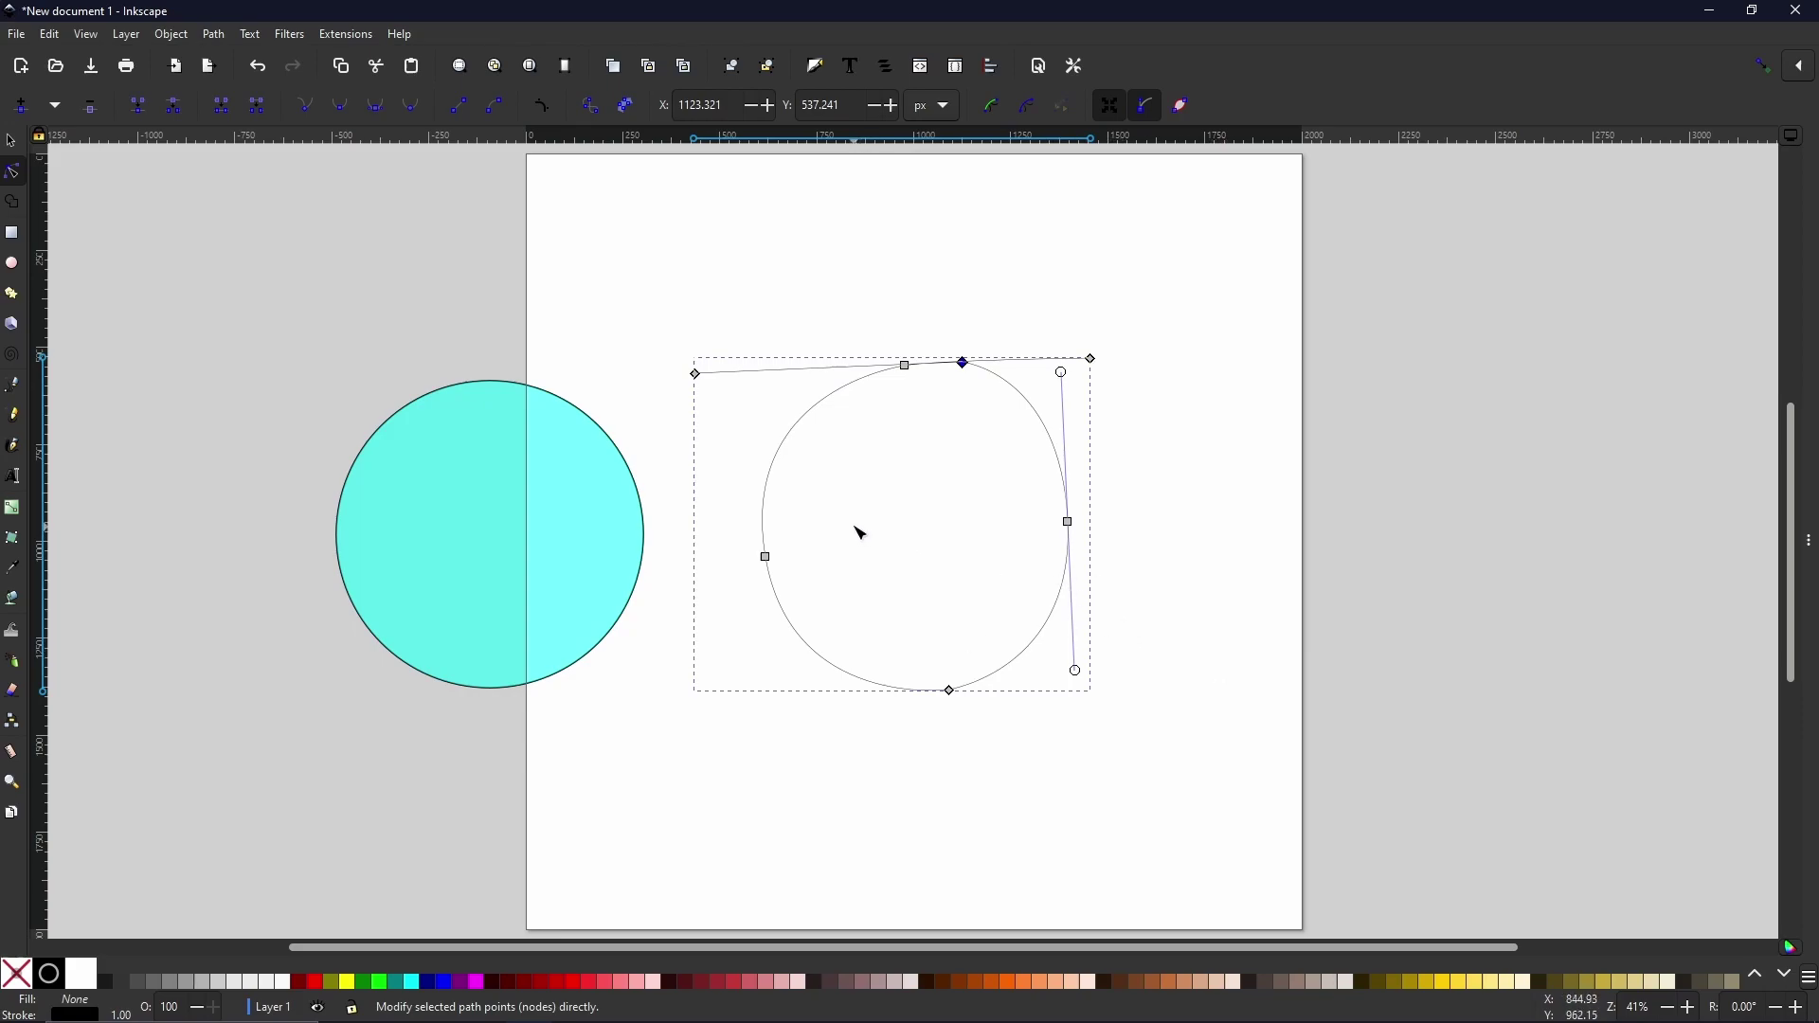
# Delete the top-right and left end nodes, removing their straight tails.
pyautogui.keyDown('ctrl'); pyautogui.scroll(3, 994, 451); pyautogui.keyUp('ctrl')
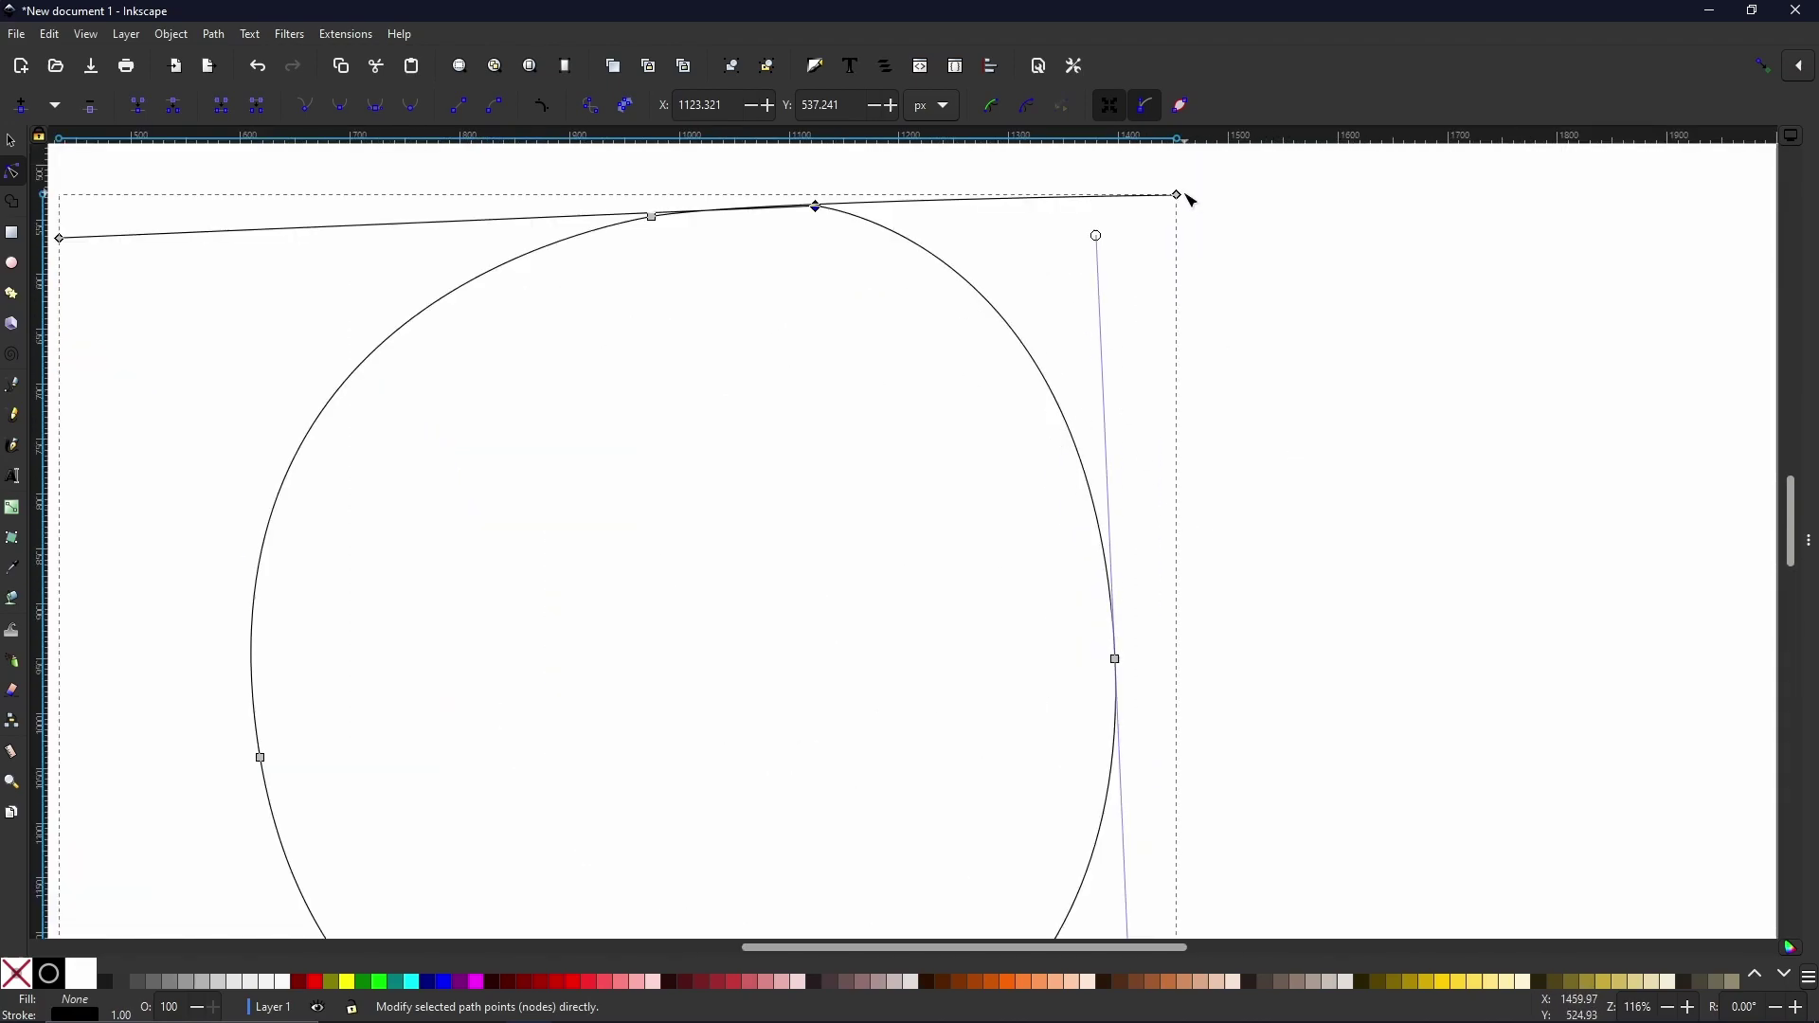
pyautogui.click(1179, 196)
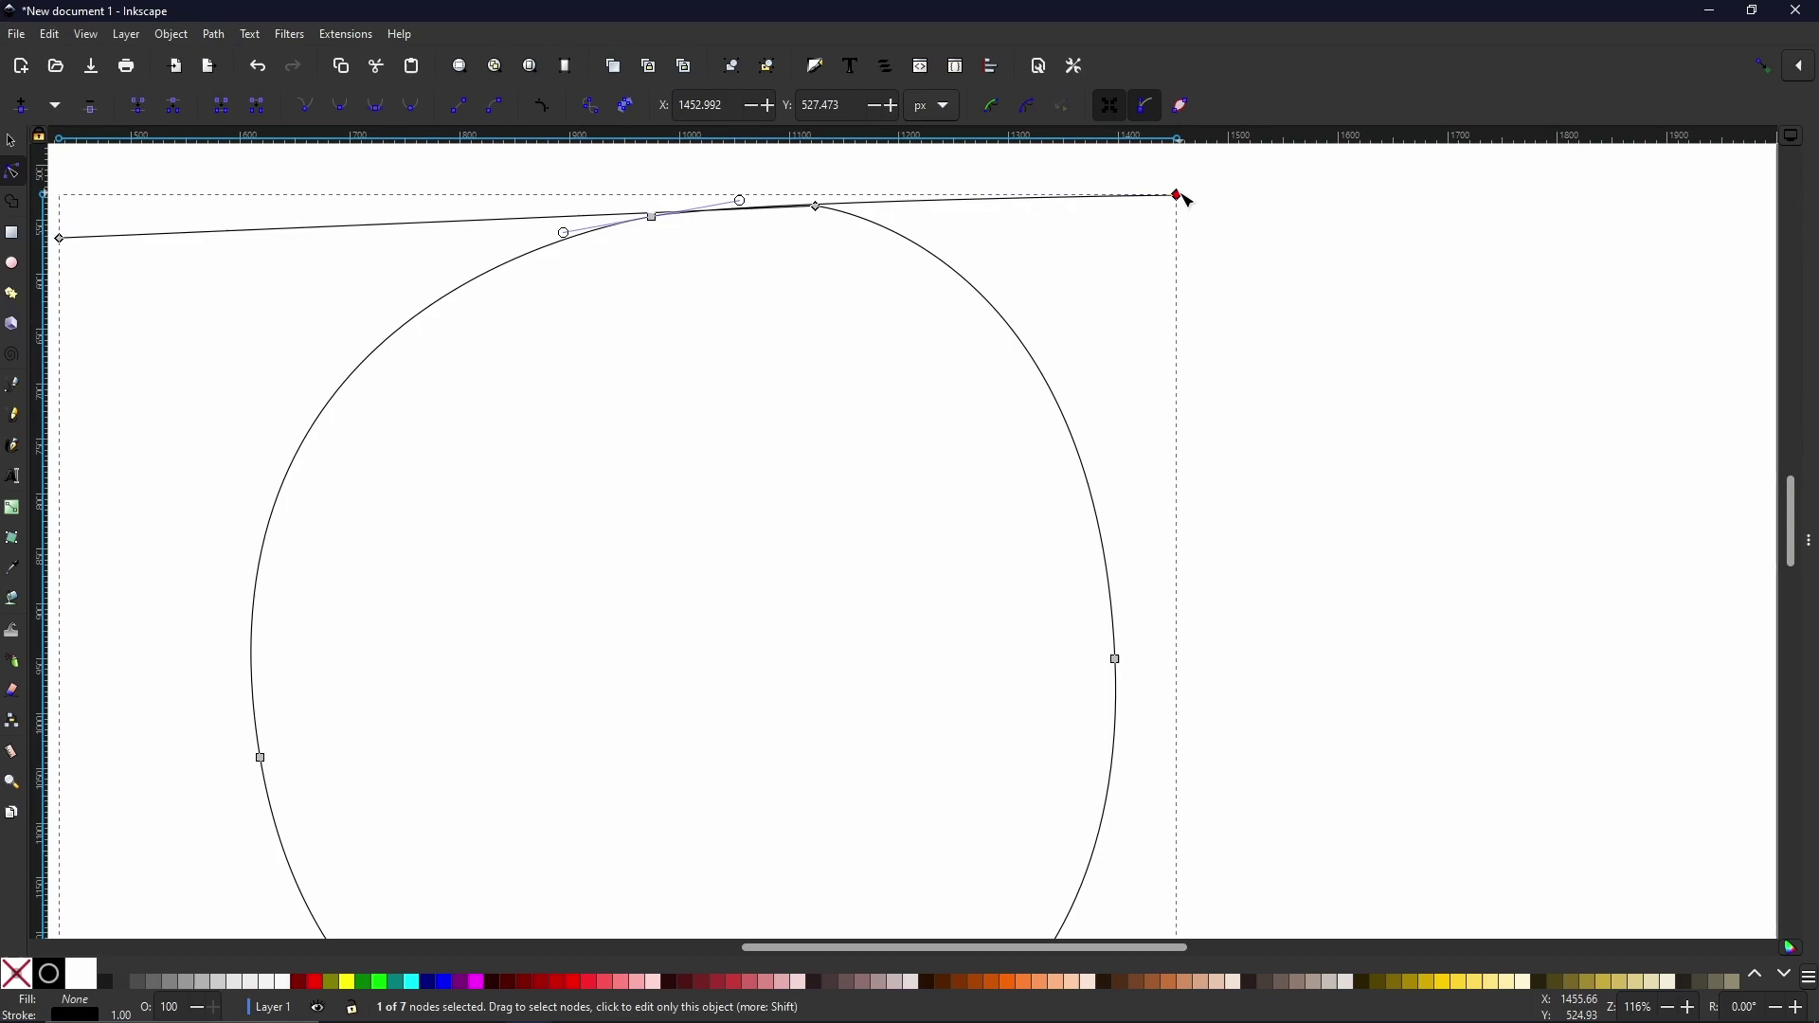
pyautogui.press('Delete')
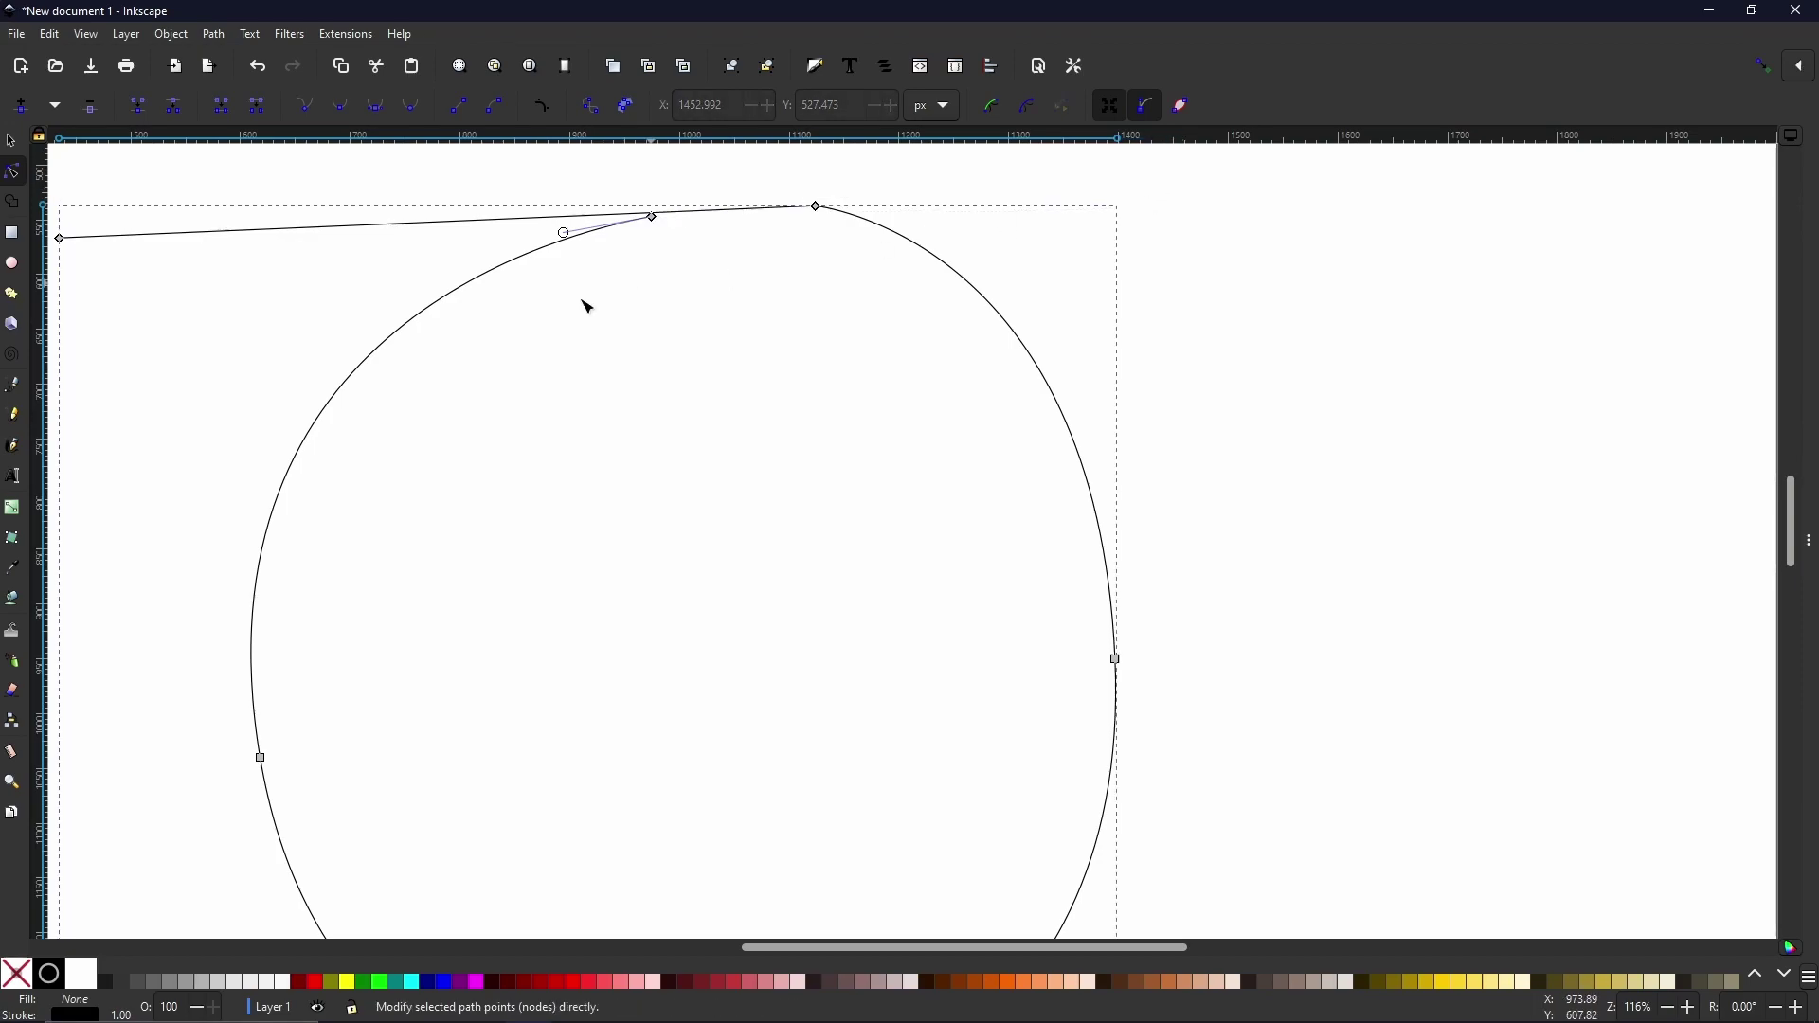
pyautogui.moveTo(332, 410); pyautogui.dragTo(735, 462)
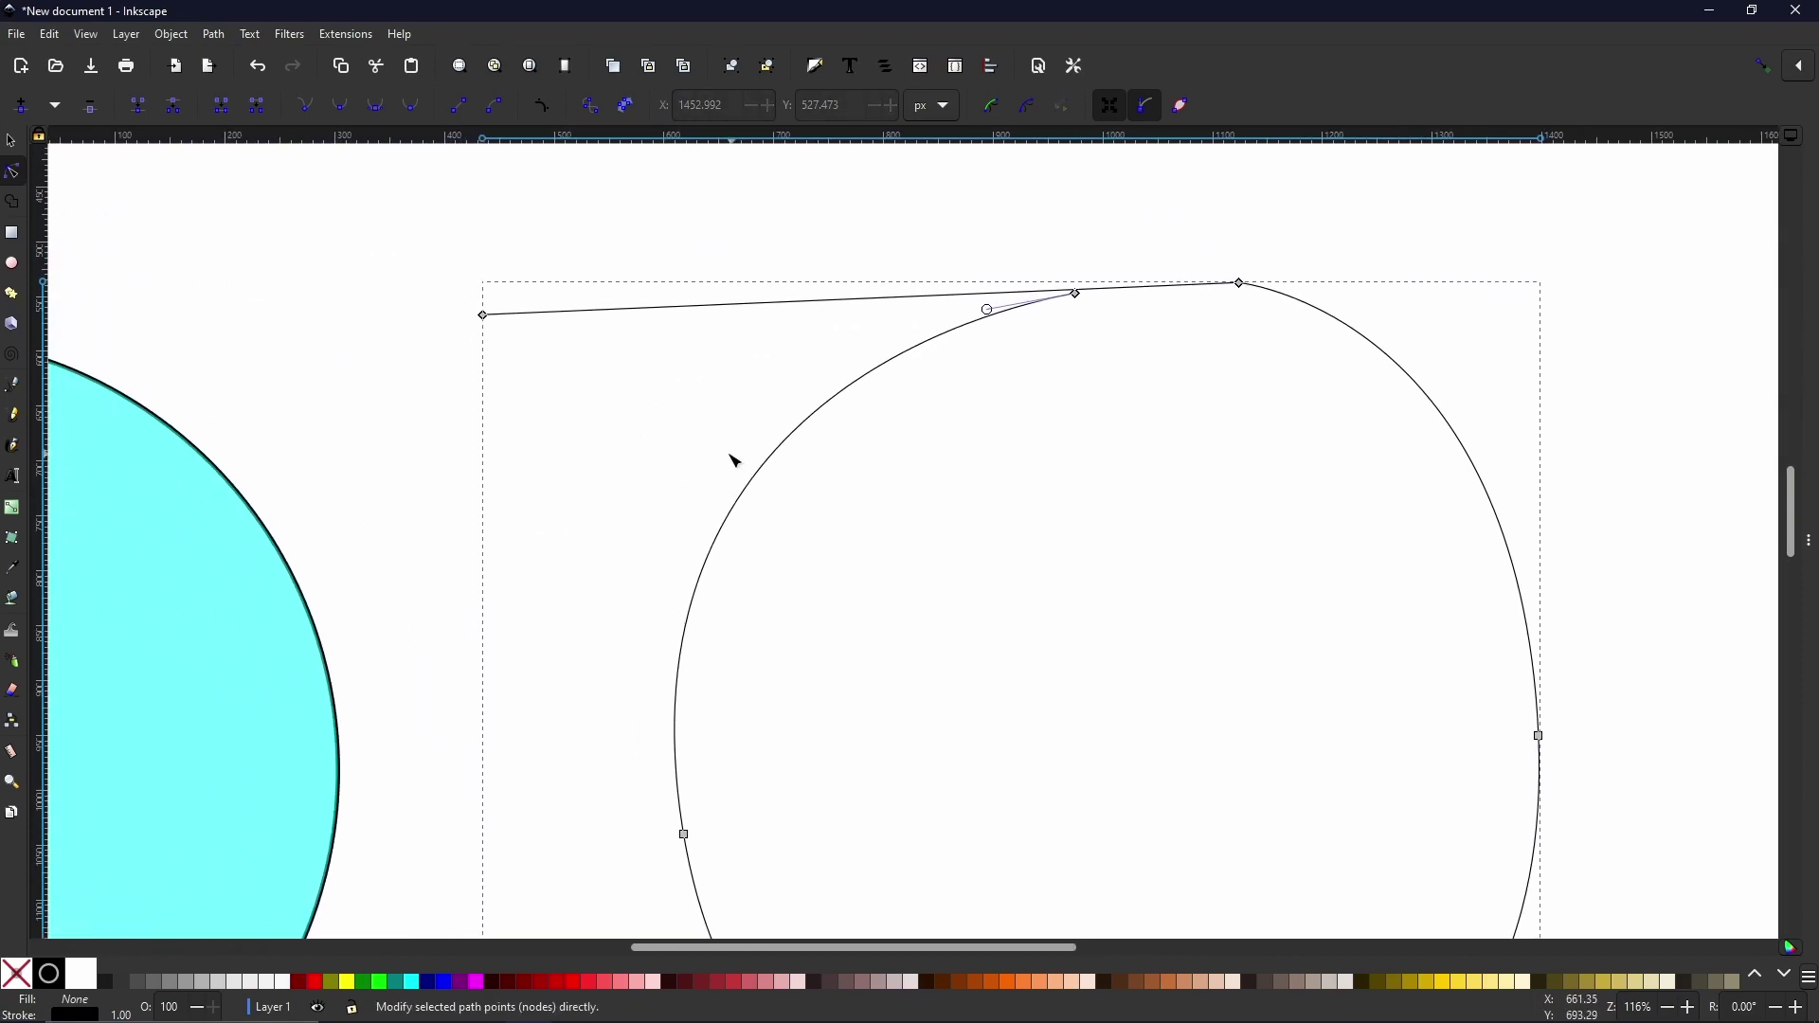
pyautogui.click(484, 313)
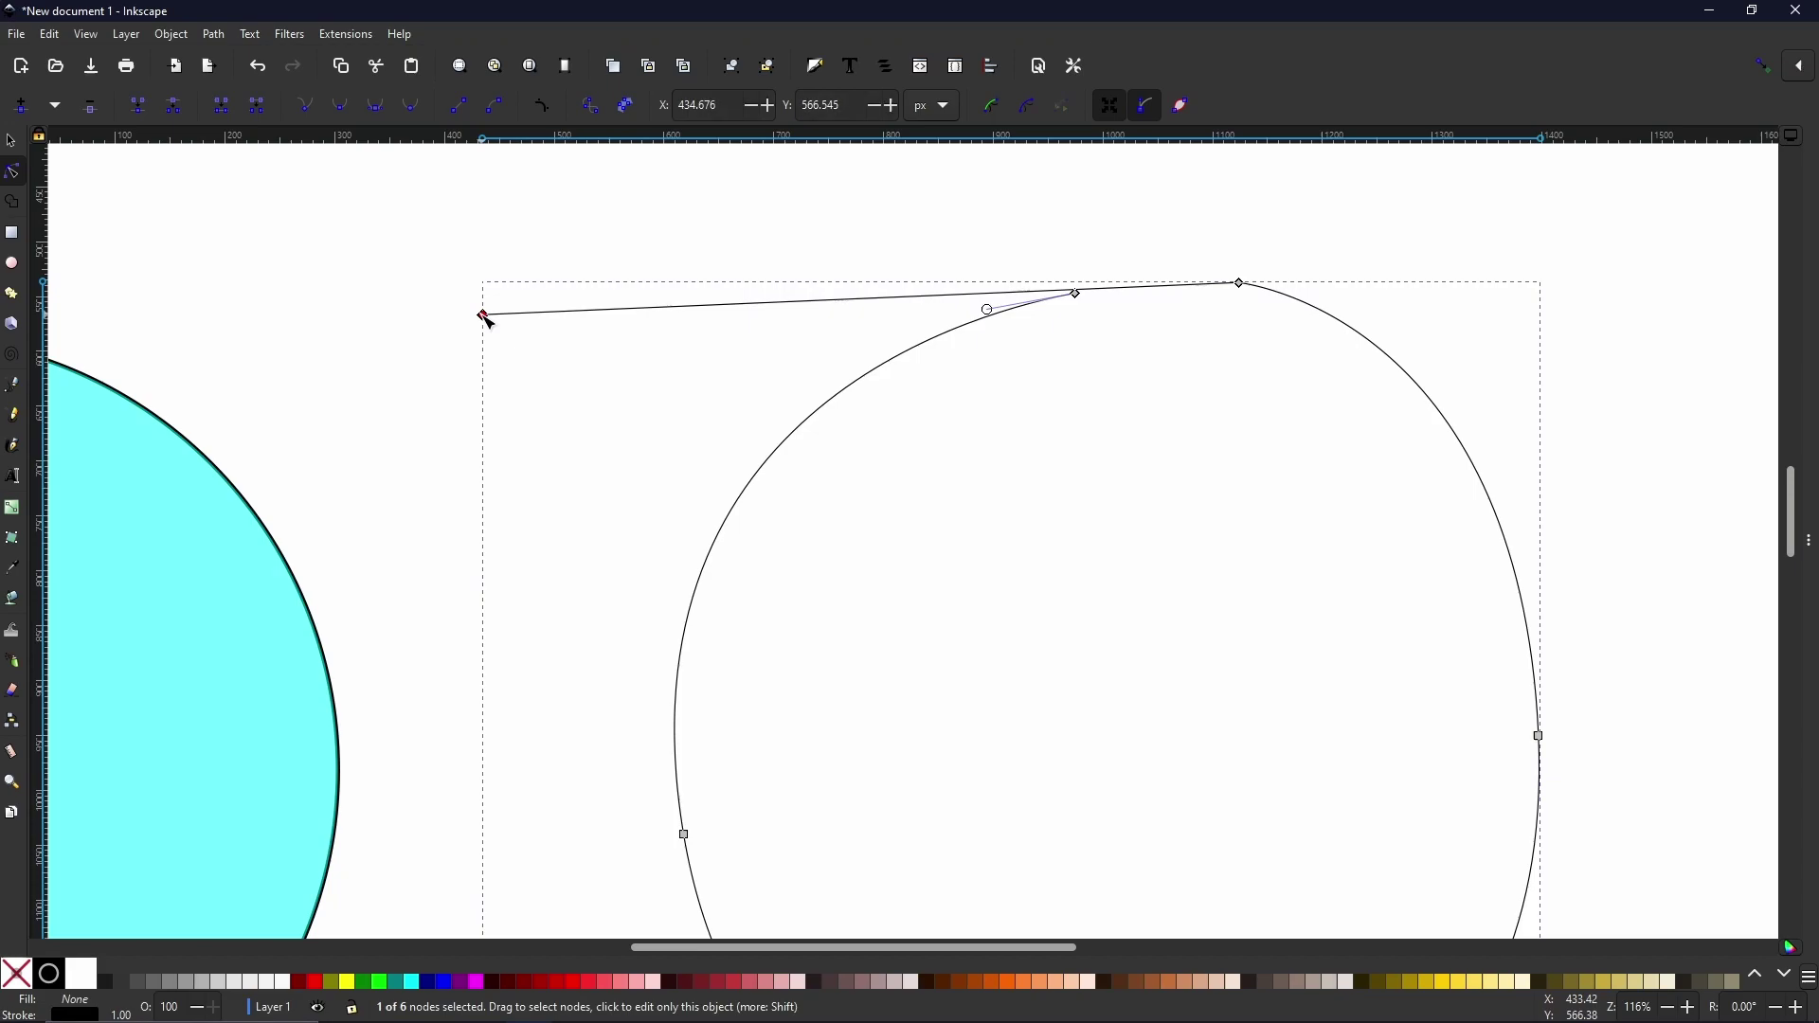
pyautogui.press('Delete')
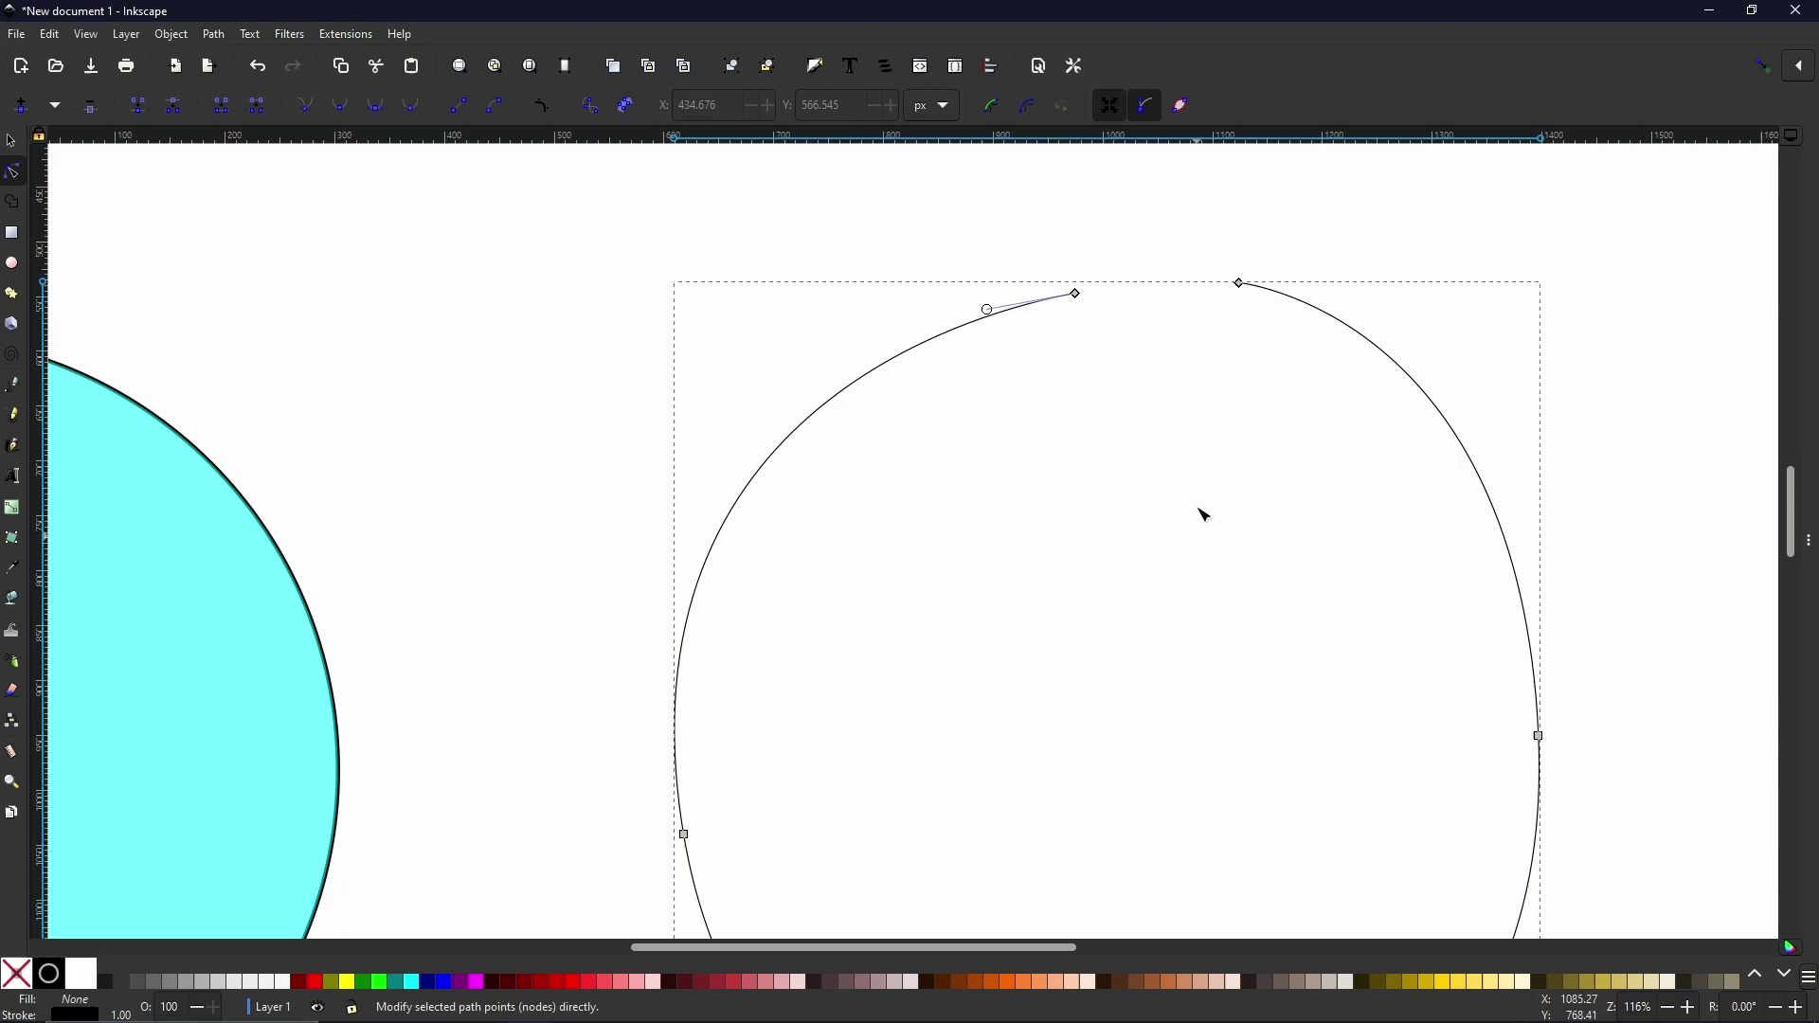
# Join the two open top end nodes with a new segment.
pyautogui.moveTo(1238, 435); pyautogui.dragTo(1116, 457)
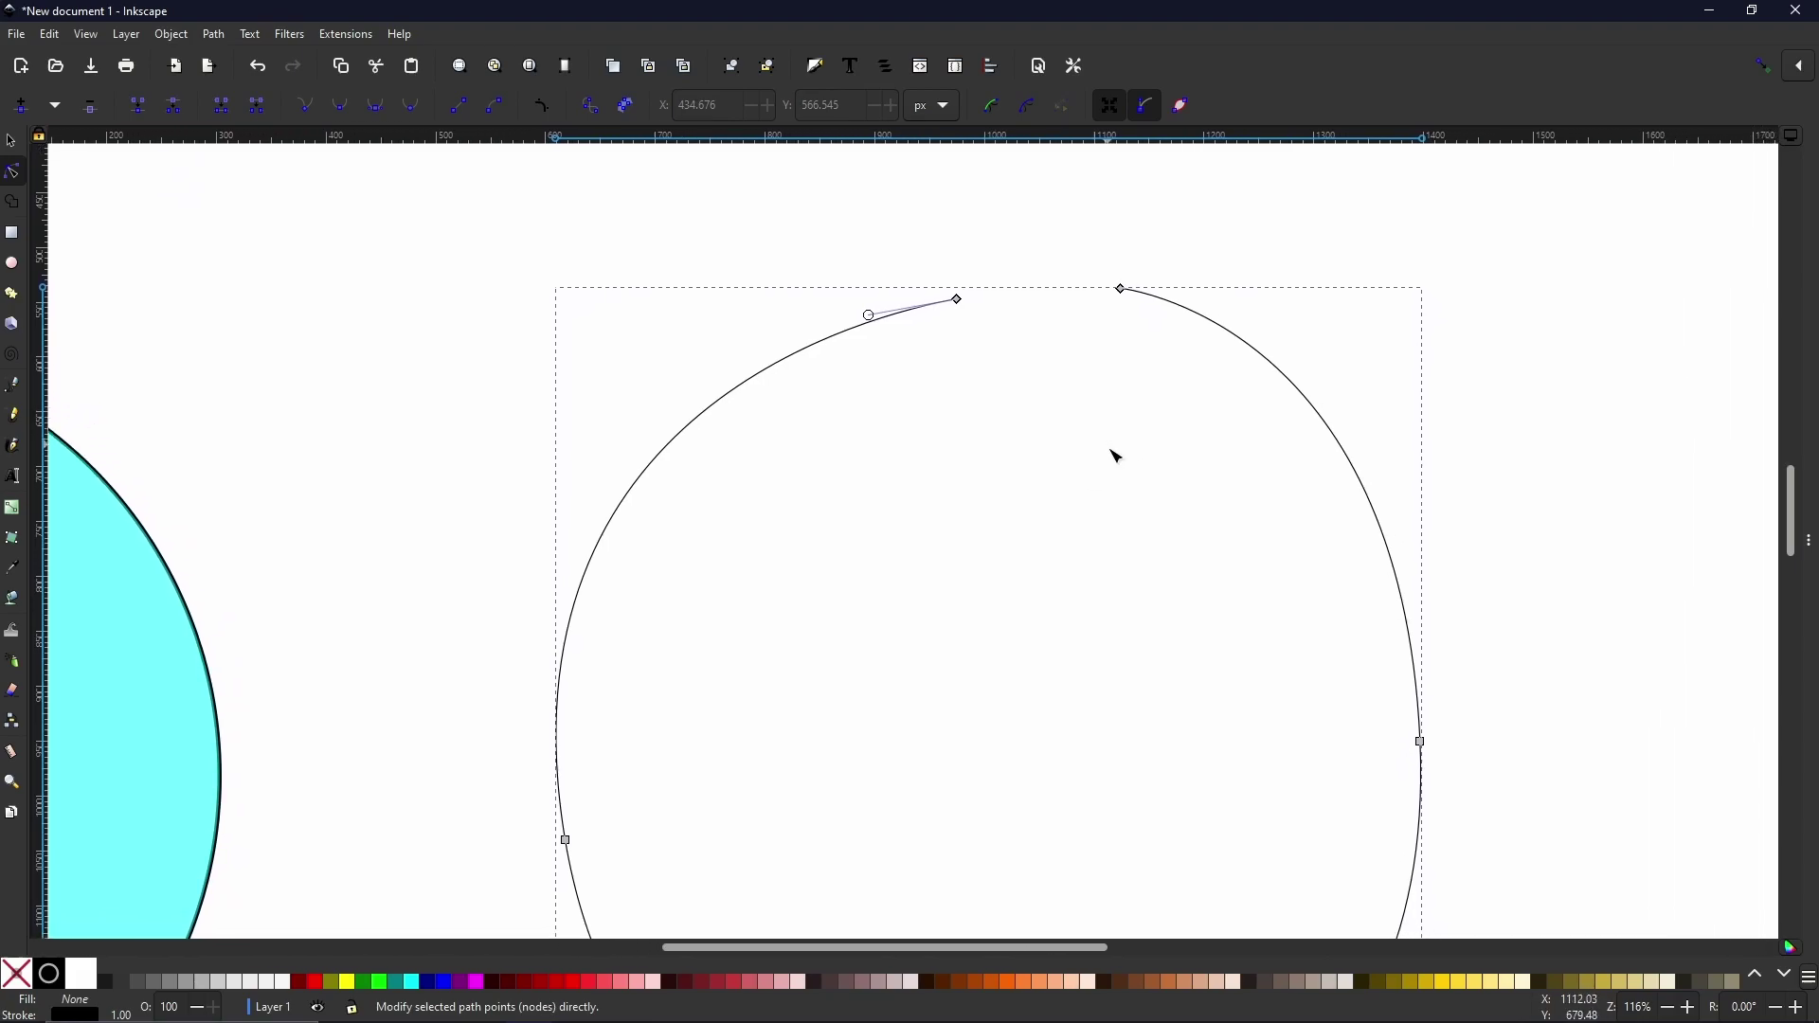
pyautogui.moveTo(870, 213); pyautogui.dragTo(1244, 382)
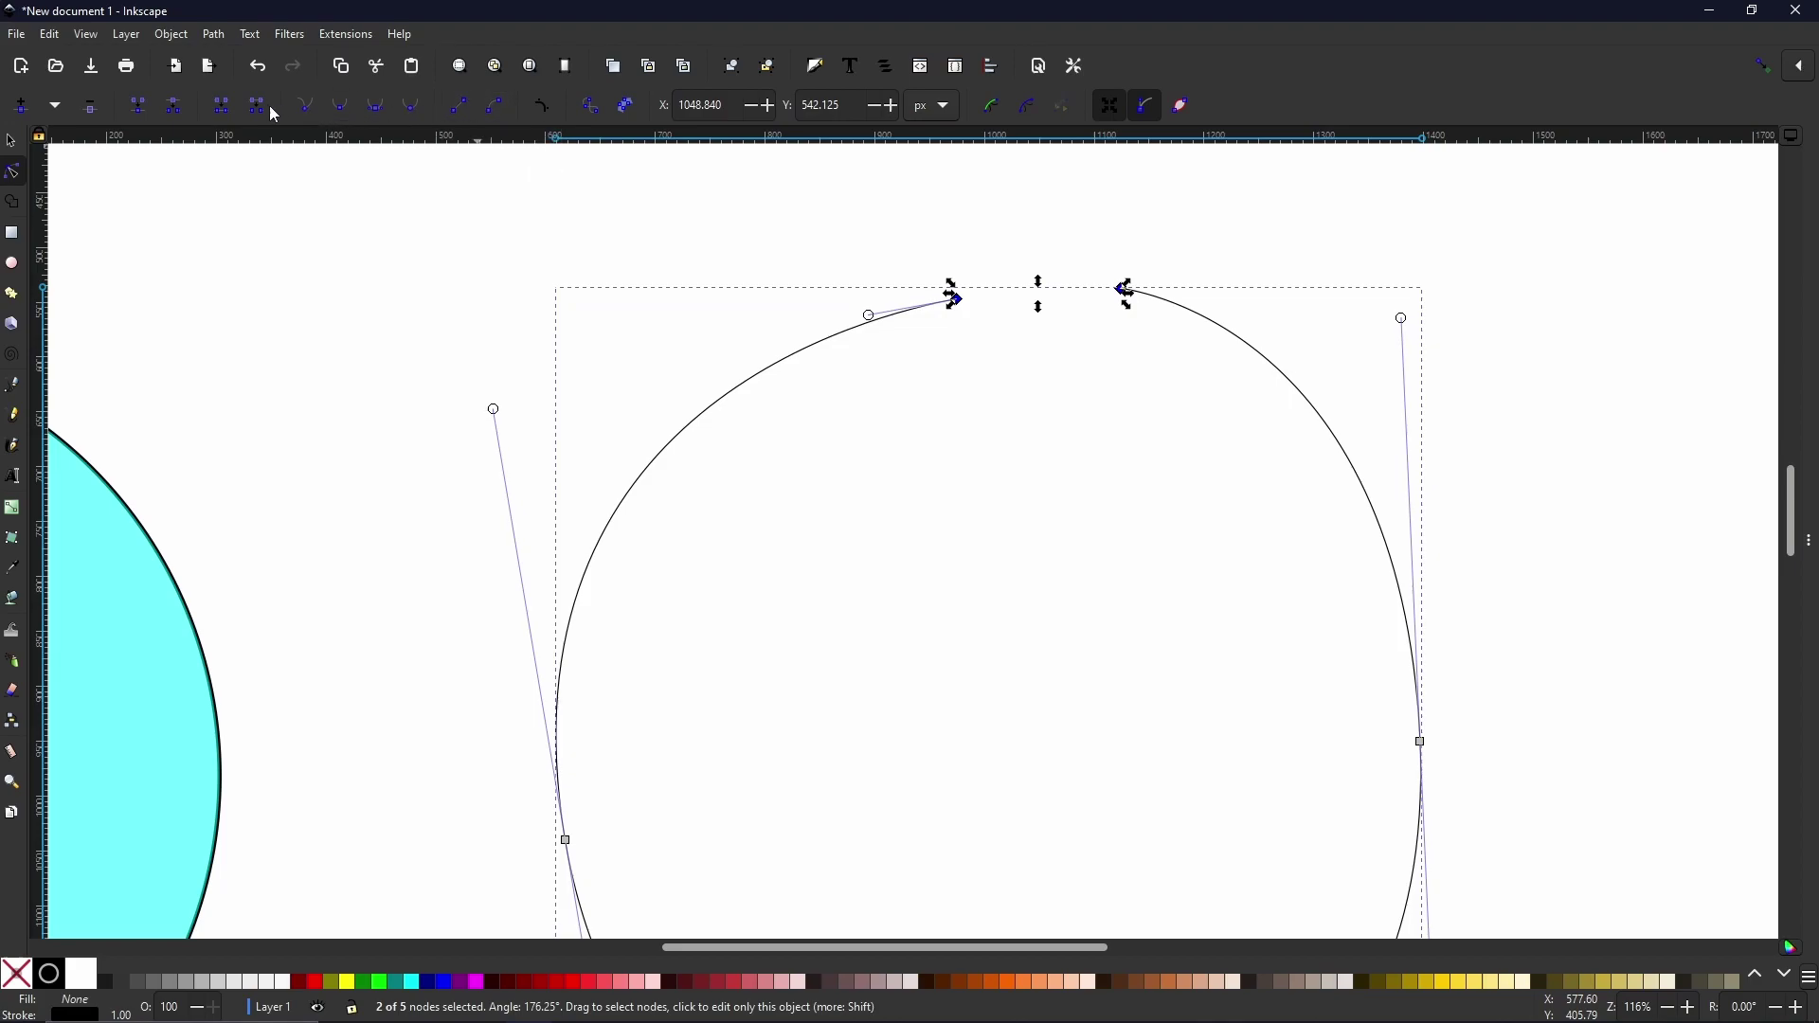
pyautogui.click(220, 106)
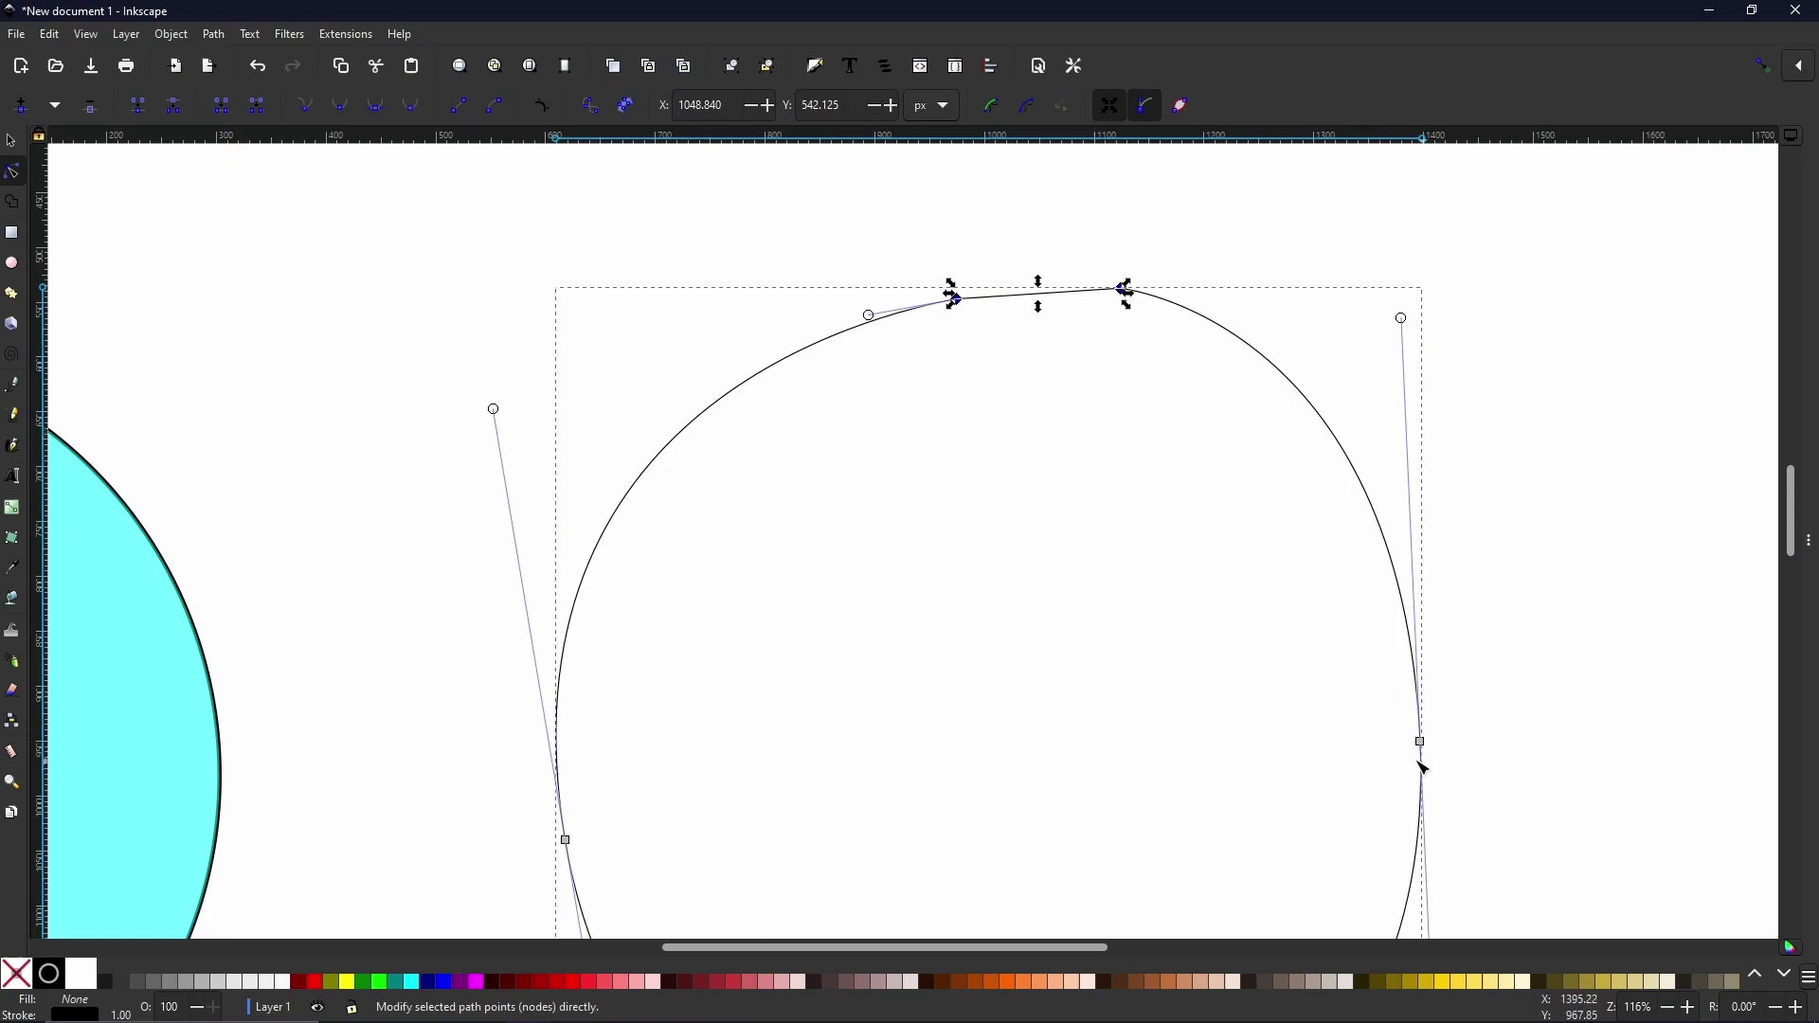
# Insert extra nodes between the selected top-right and right-side nodes.
pyautogui.moveTo(1307, 735); pyautogui.dragTo(1055, 776)
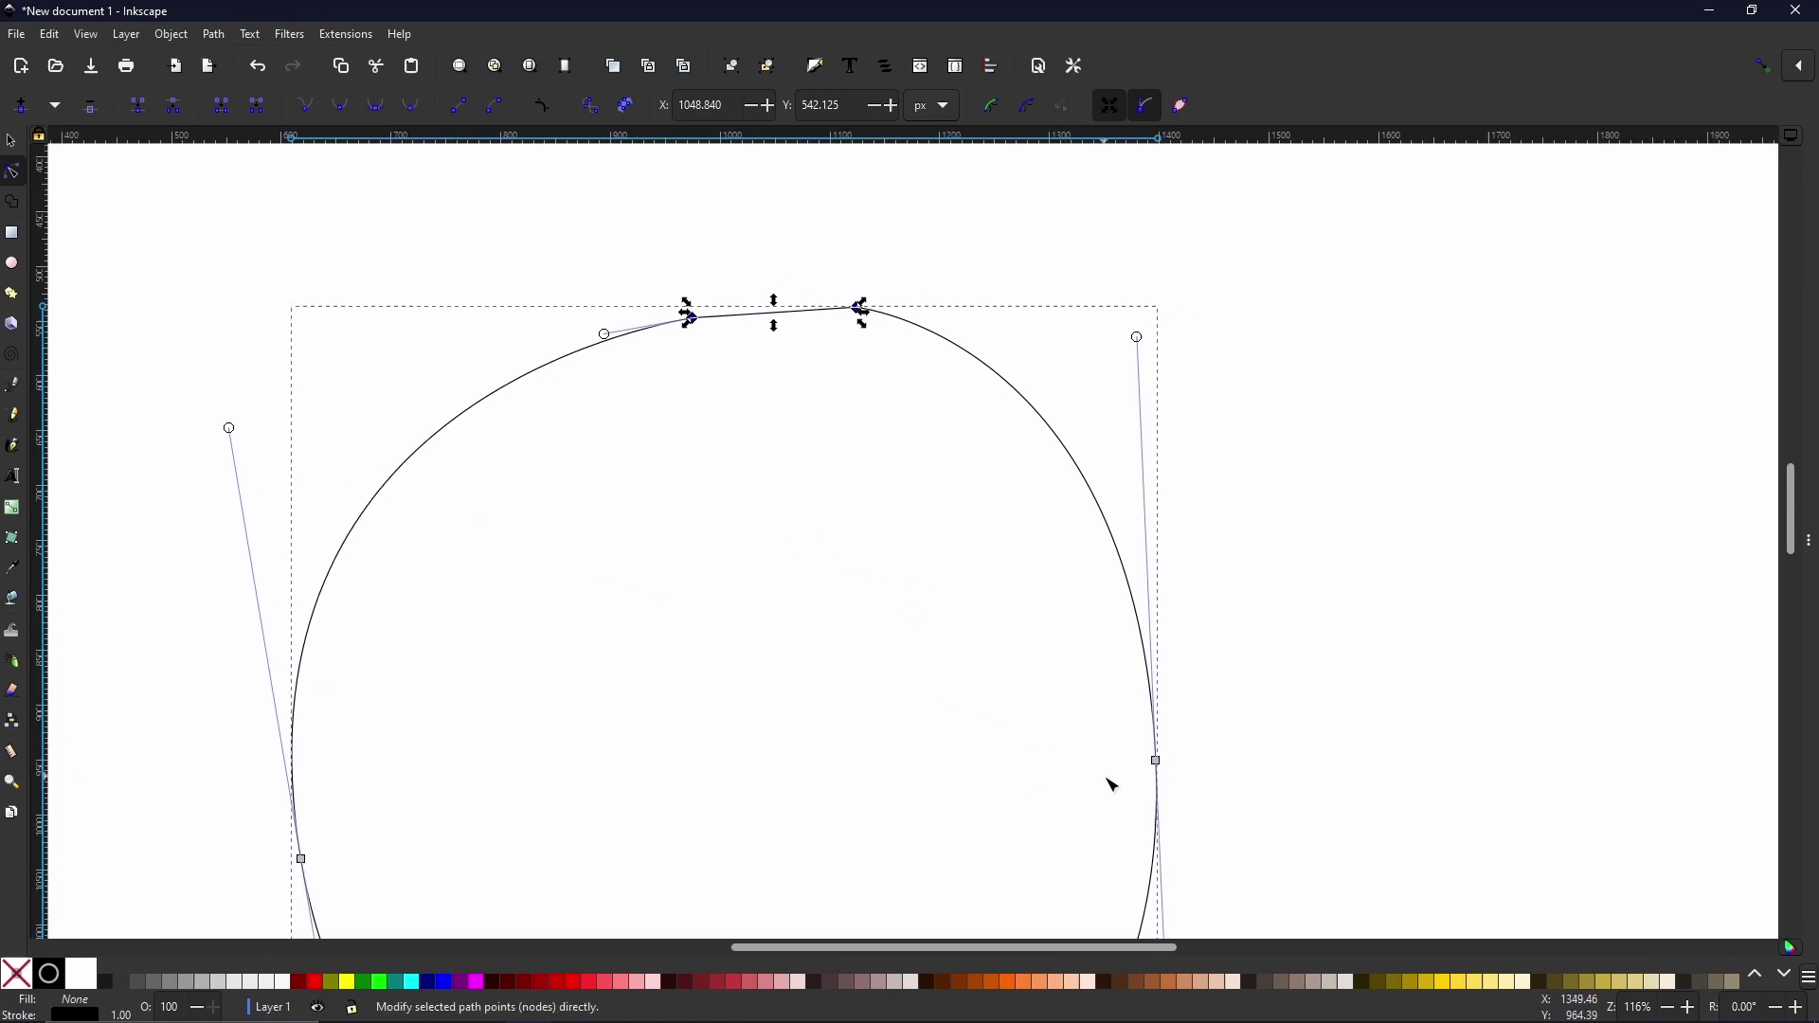
pyautogui.moveTo(757, 227); pyautogui.dragTo(1441, 810)
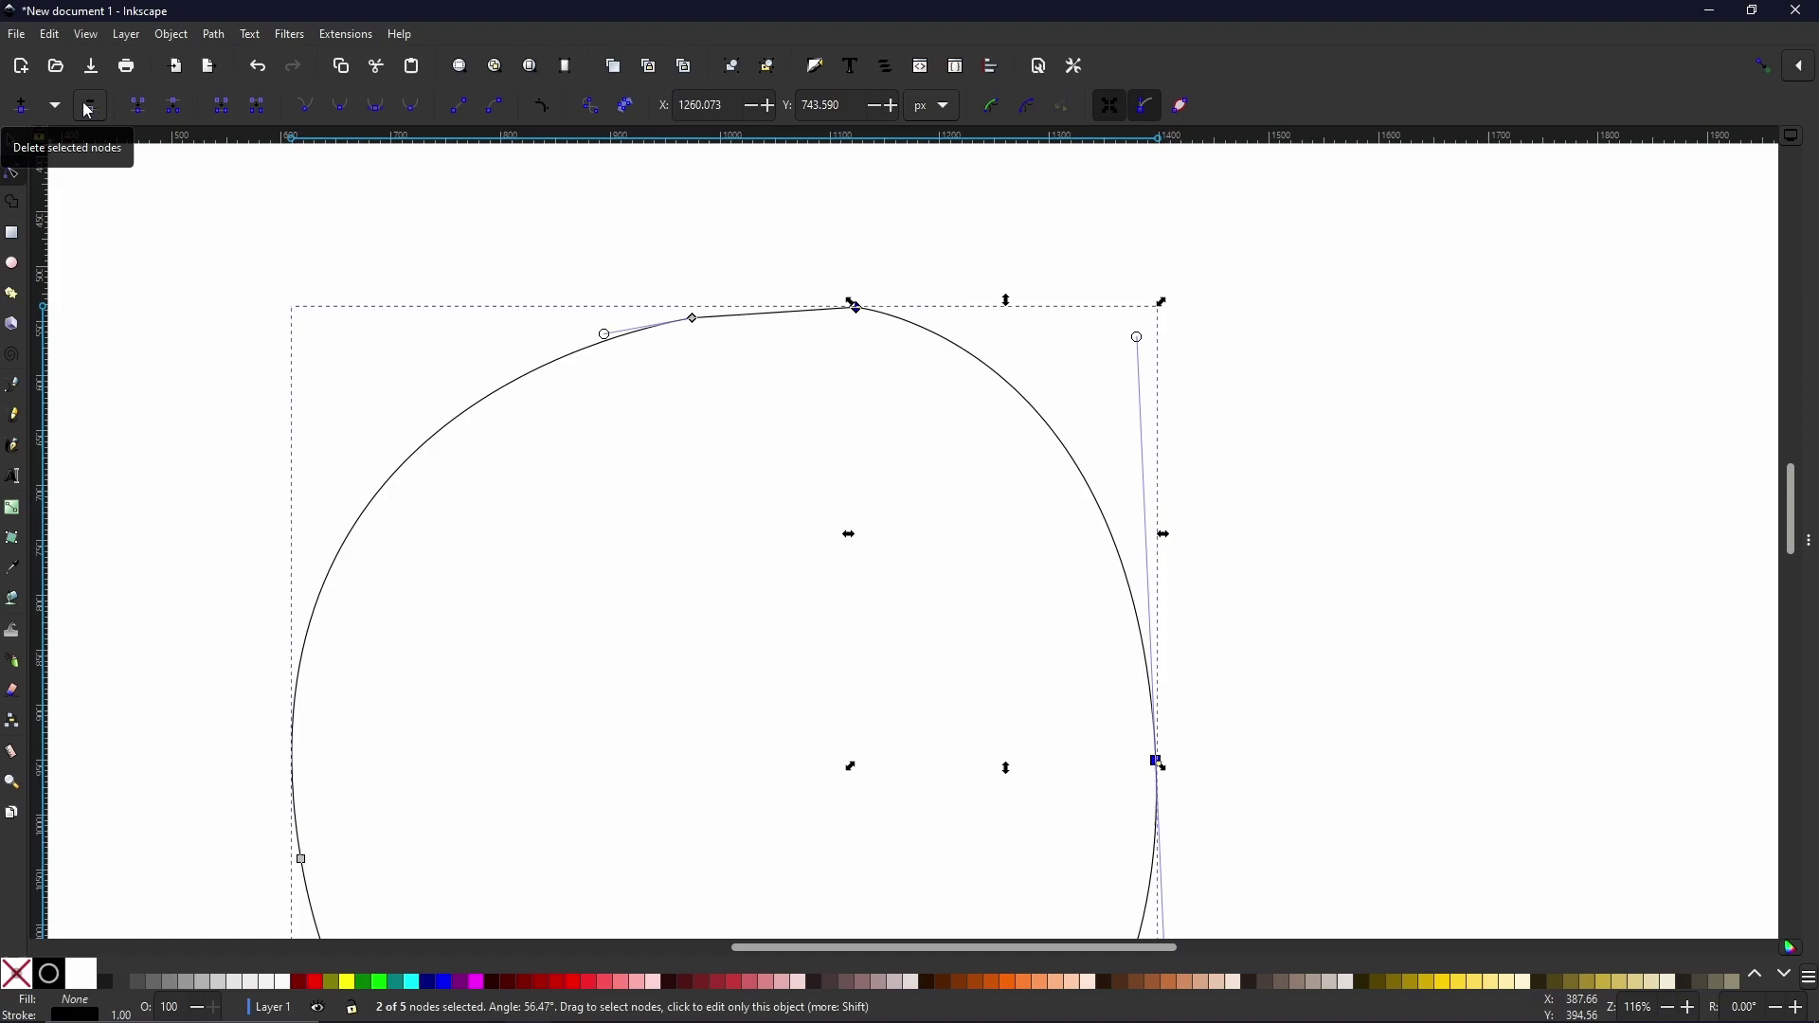
pyautogui.click(23, 106)
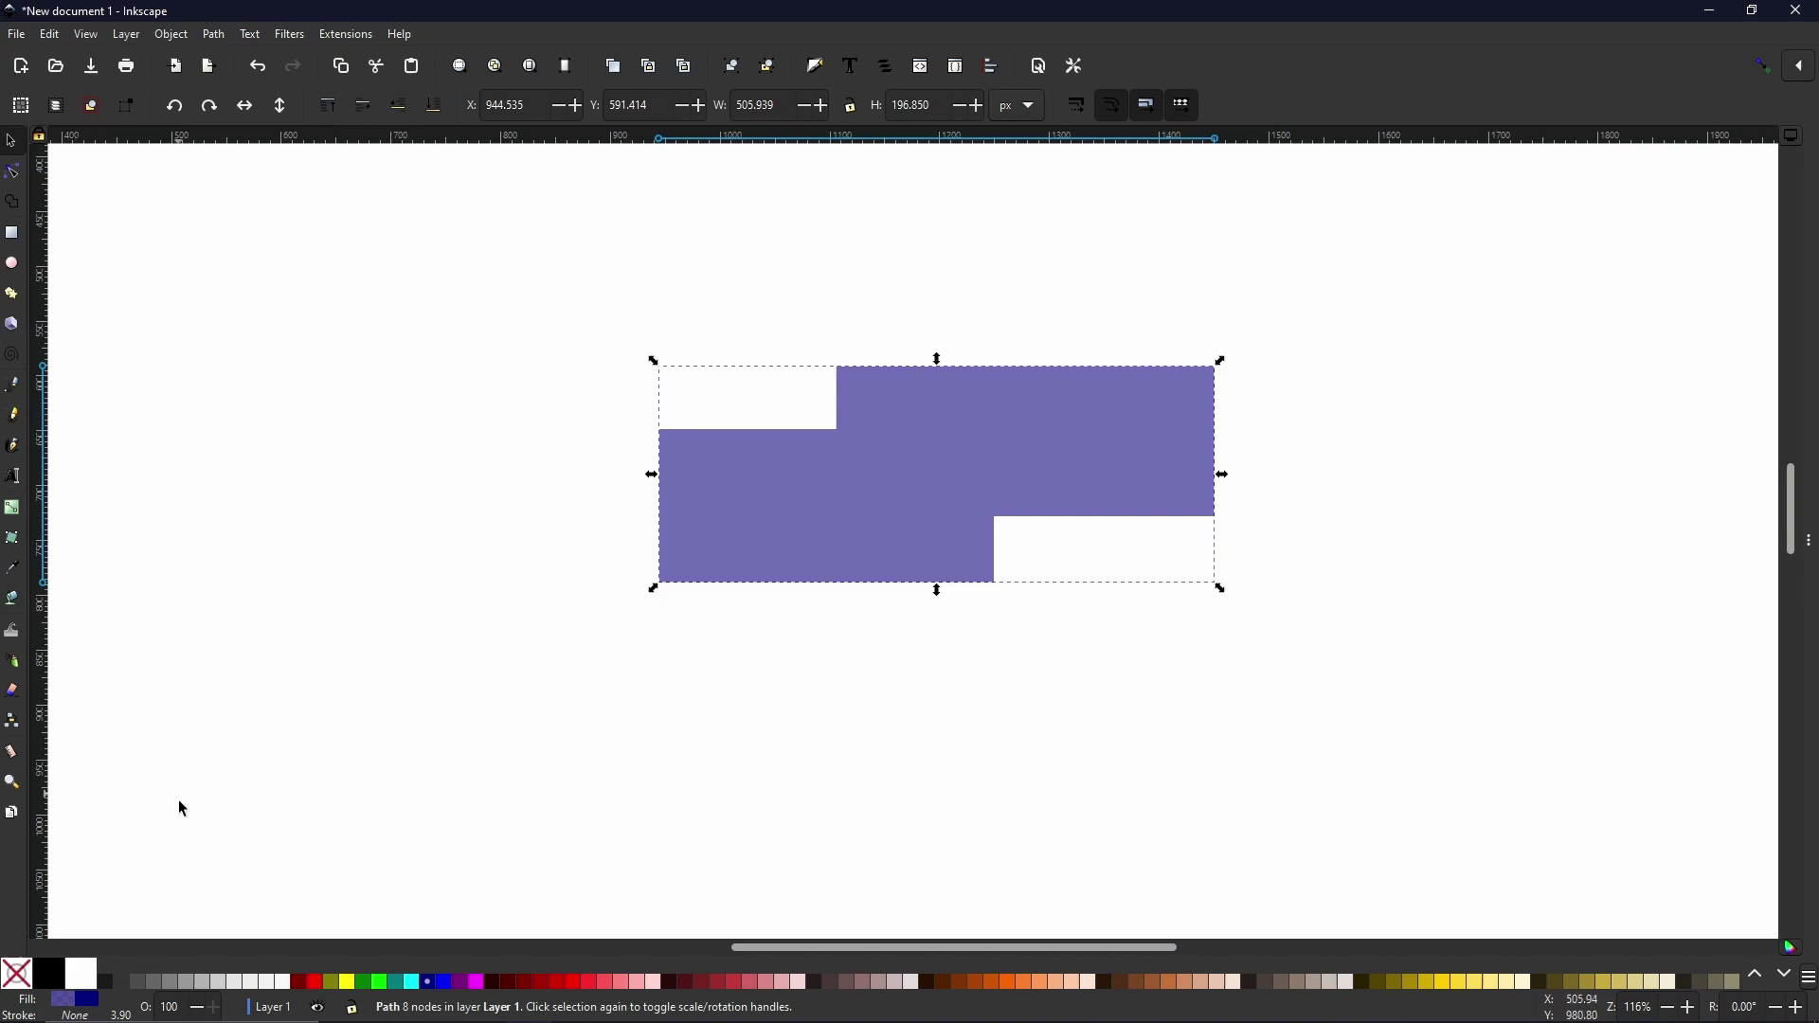
# Give the purple stepped shape a black outline.
pyautogui.press('shift')
pyautogui.keyDown('shift'); pyautogui.click(50, 985); pyautogui.keyUp('shift')
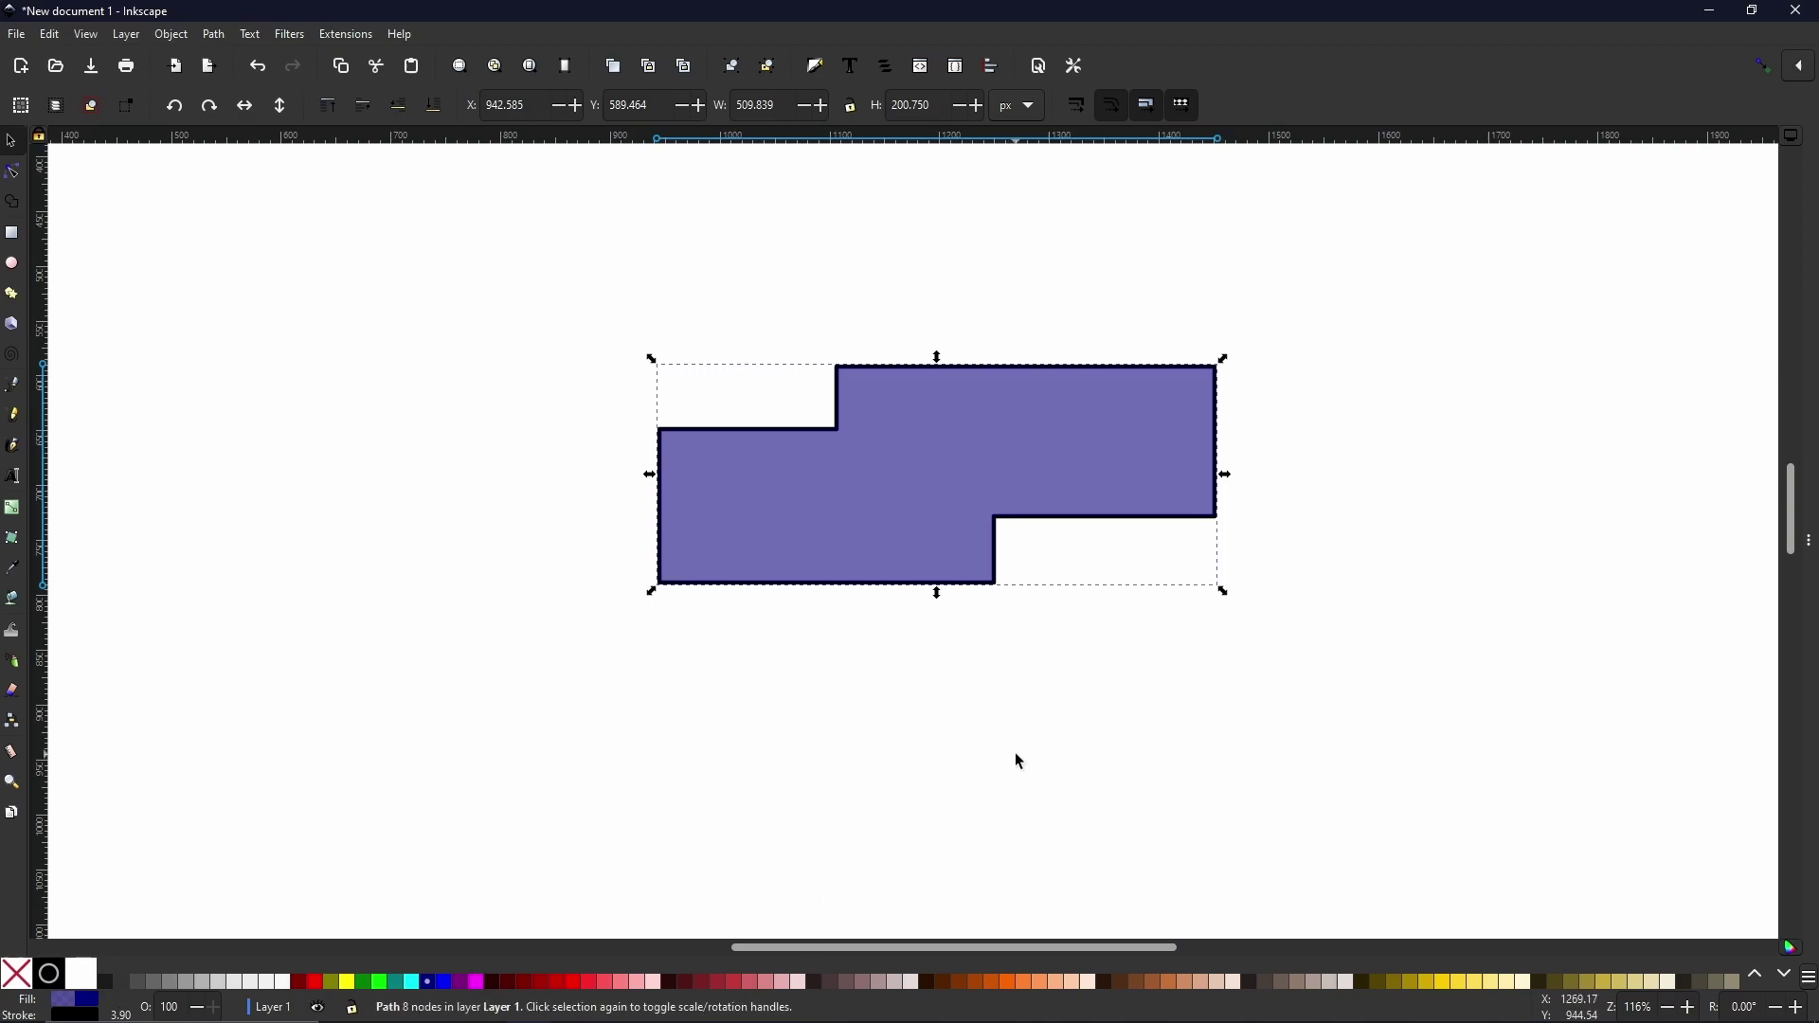
pyautogui.keyDown('ctrl'); pyautogui.scroll(5, 983, 586); pyautogui.keyUp('ctrl')
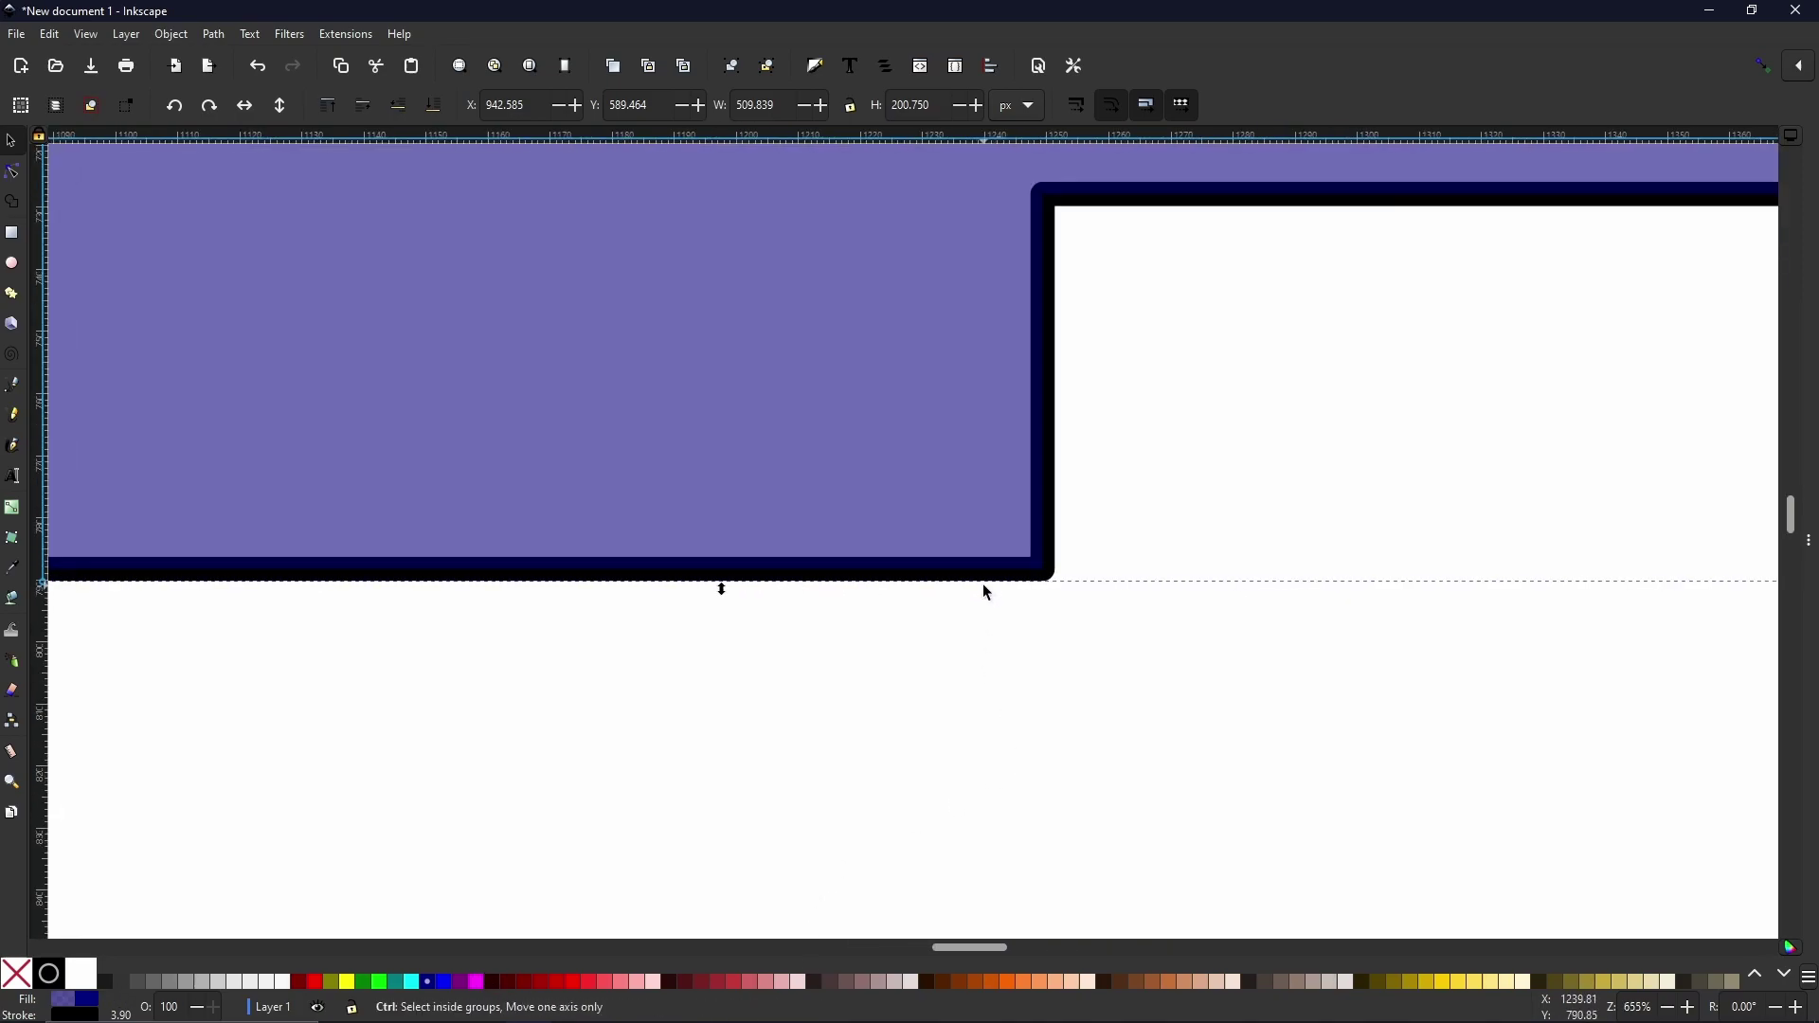
pyautogui.keyDown('ctrl'); pyautogui.scroll(2, 982, 585); pyautogui.keyUp('ctrl')
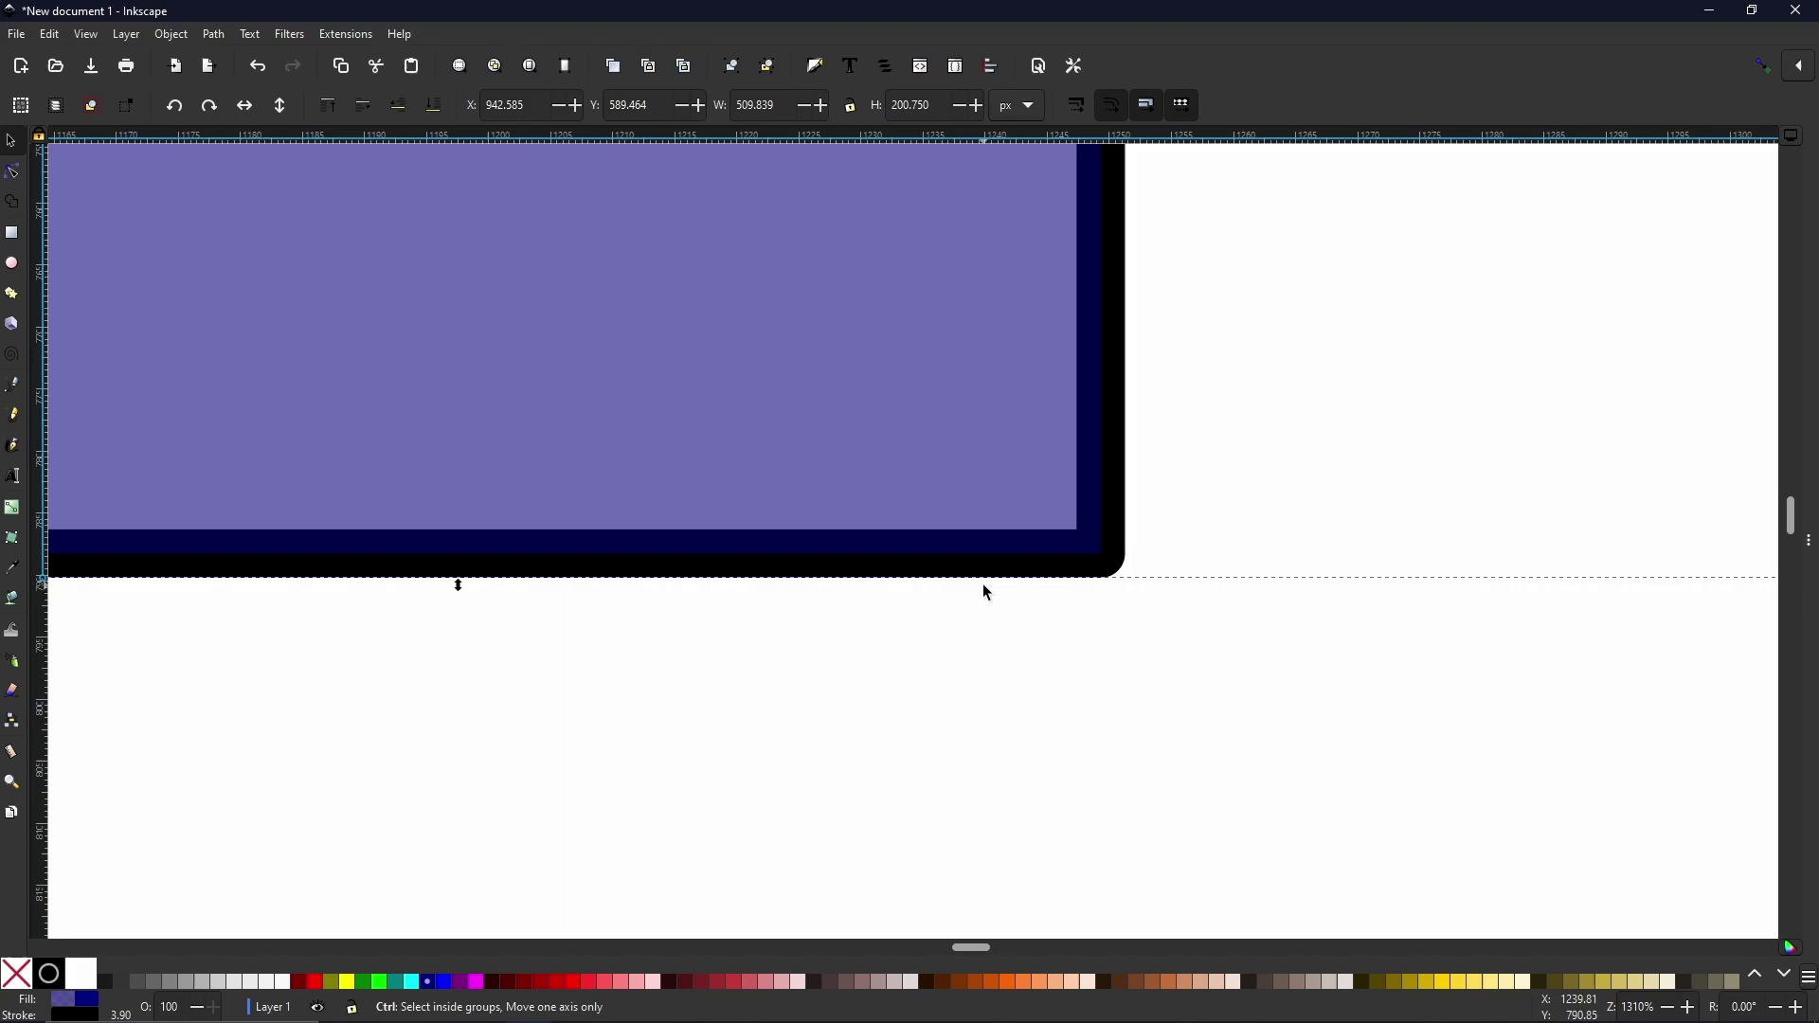
pyautogui.keyDown('ctrl'); pyautogui.scroll(-6, 986, 592); pyautogui.keyUp('ctrl')
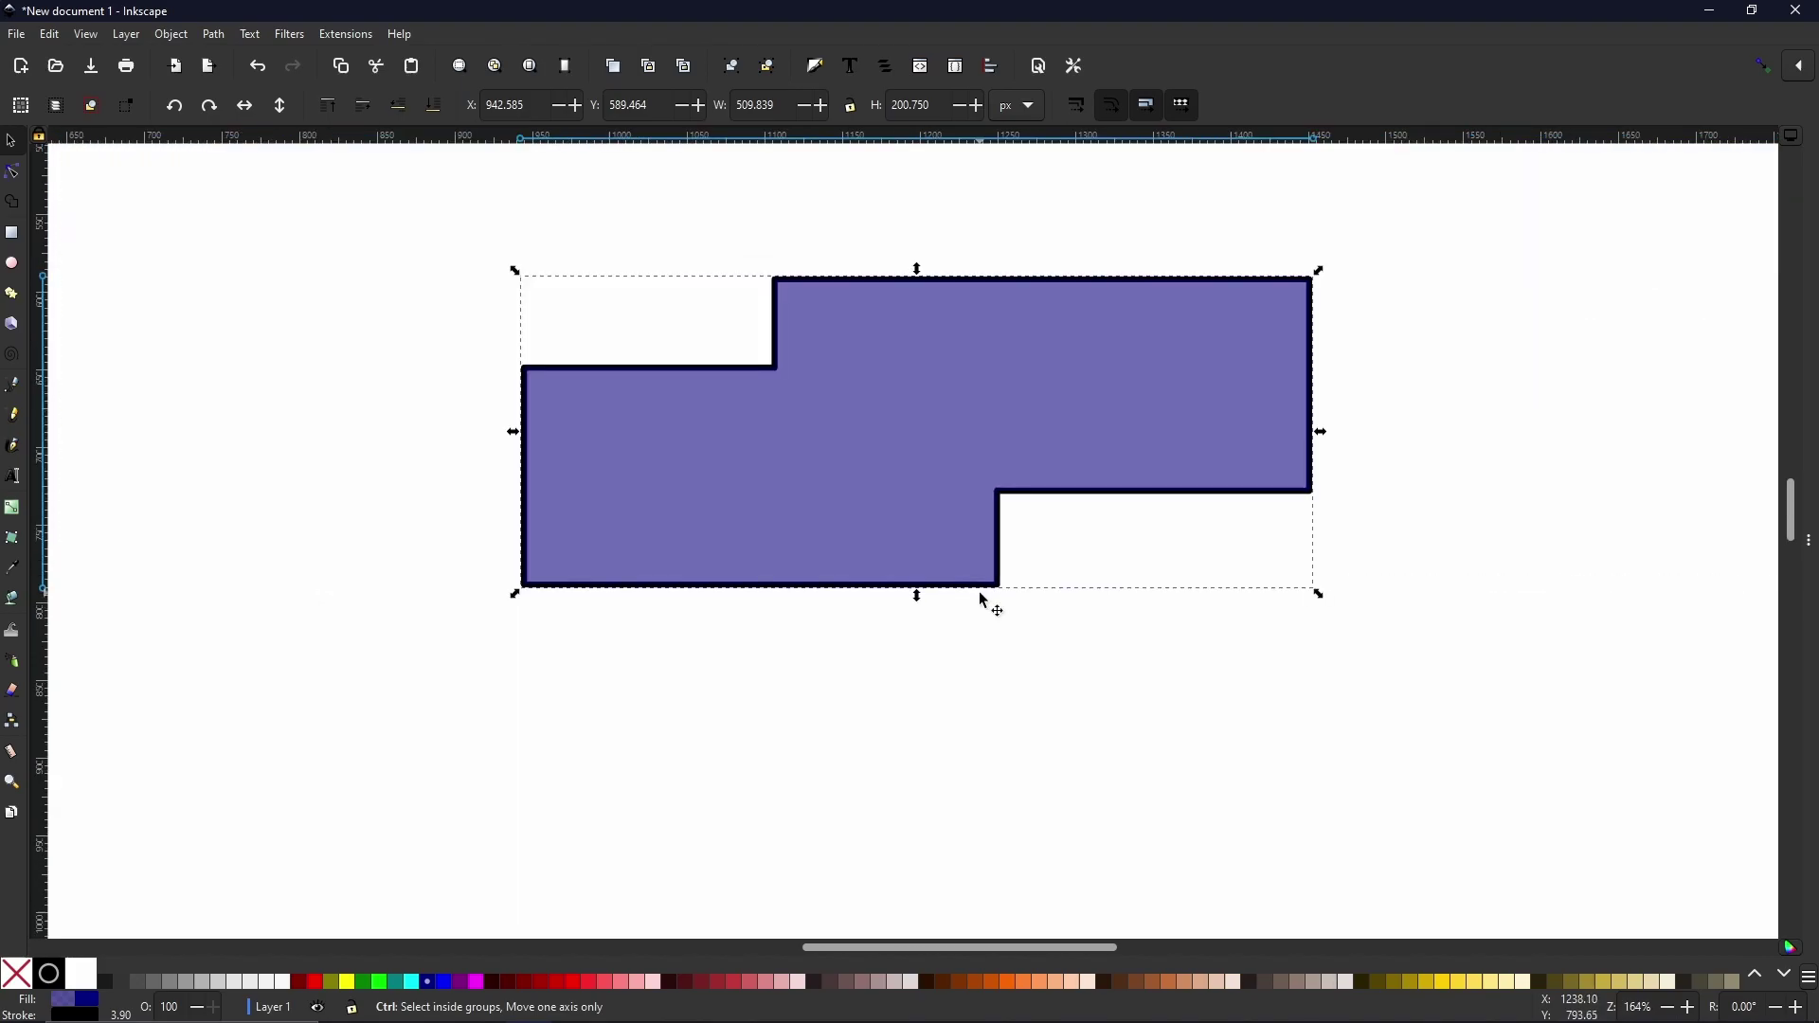
# Recentre the stepped shape and remove its purple fill, leaving just the outline.
pyautogui.moveTo(1035, 515); pyautogui.dragTo(934, 618)
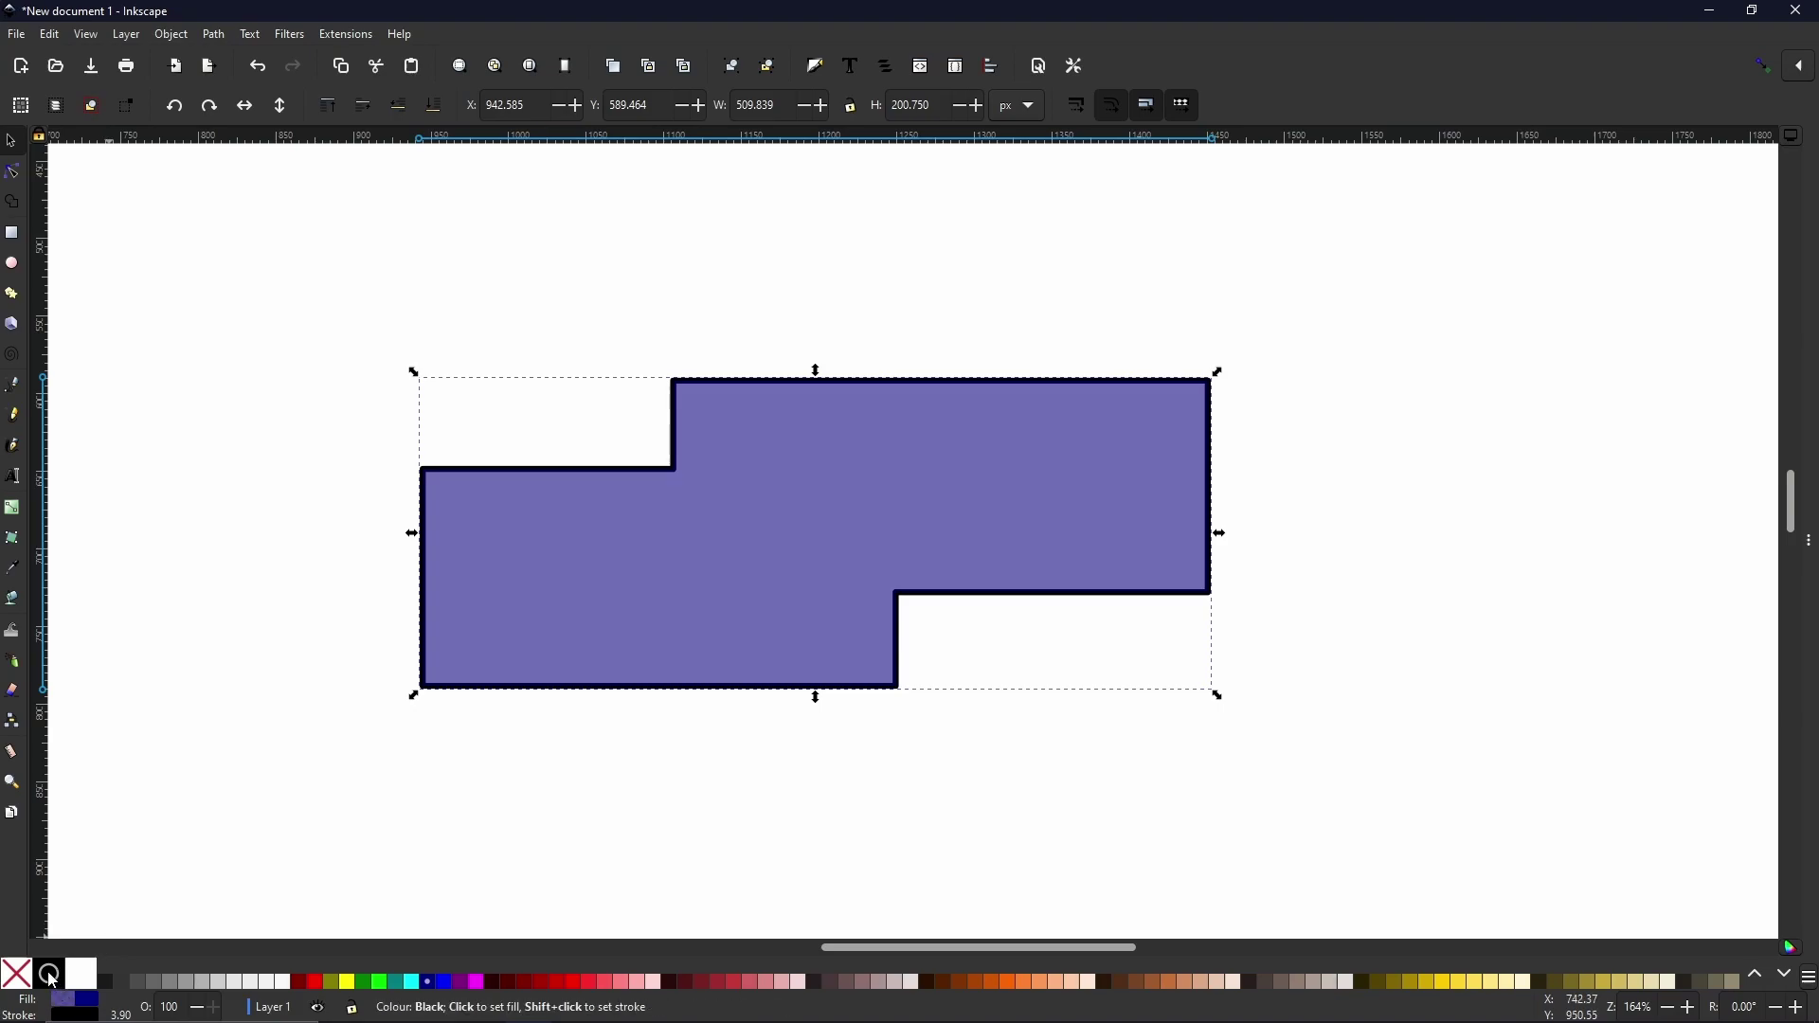
pyautogui.press('shift')
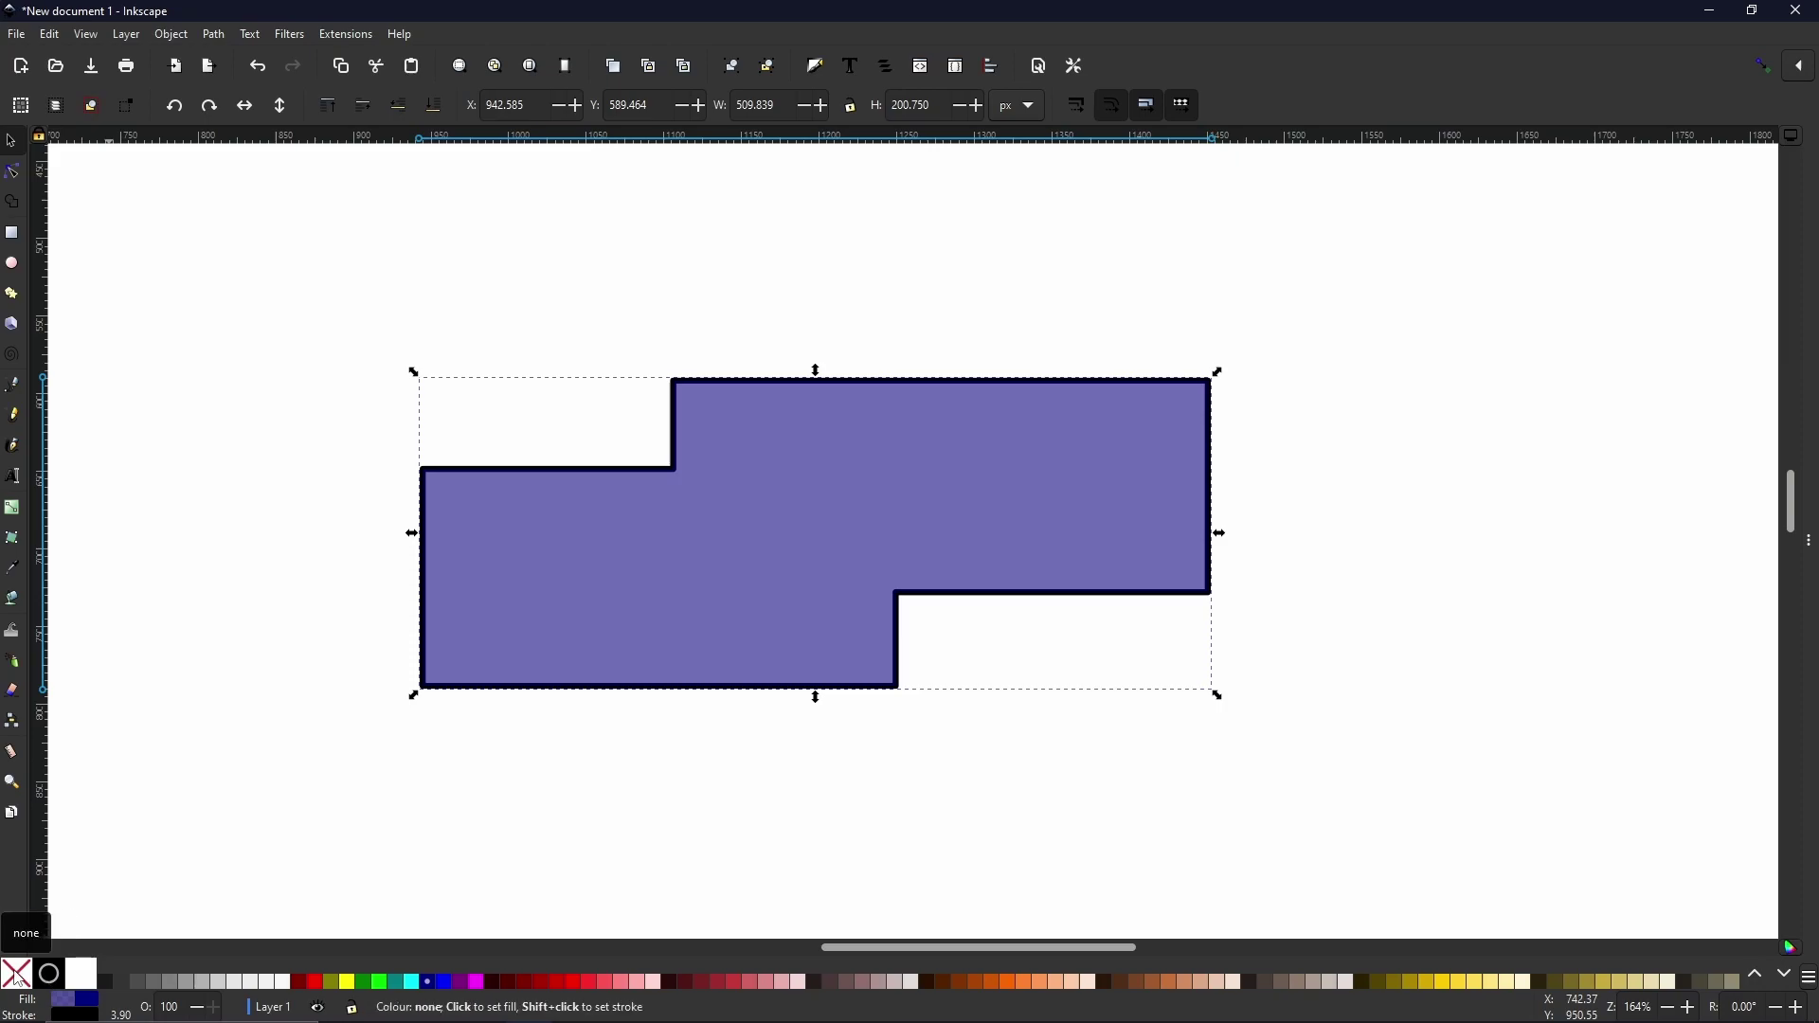
pyautogui.click(18, 975)
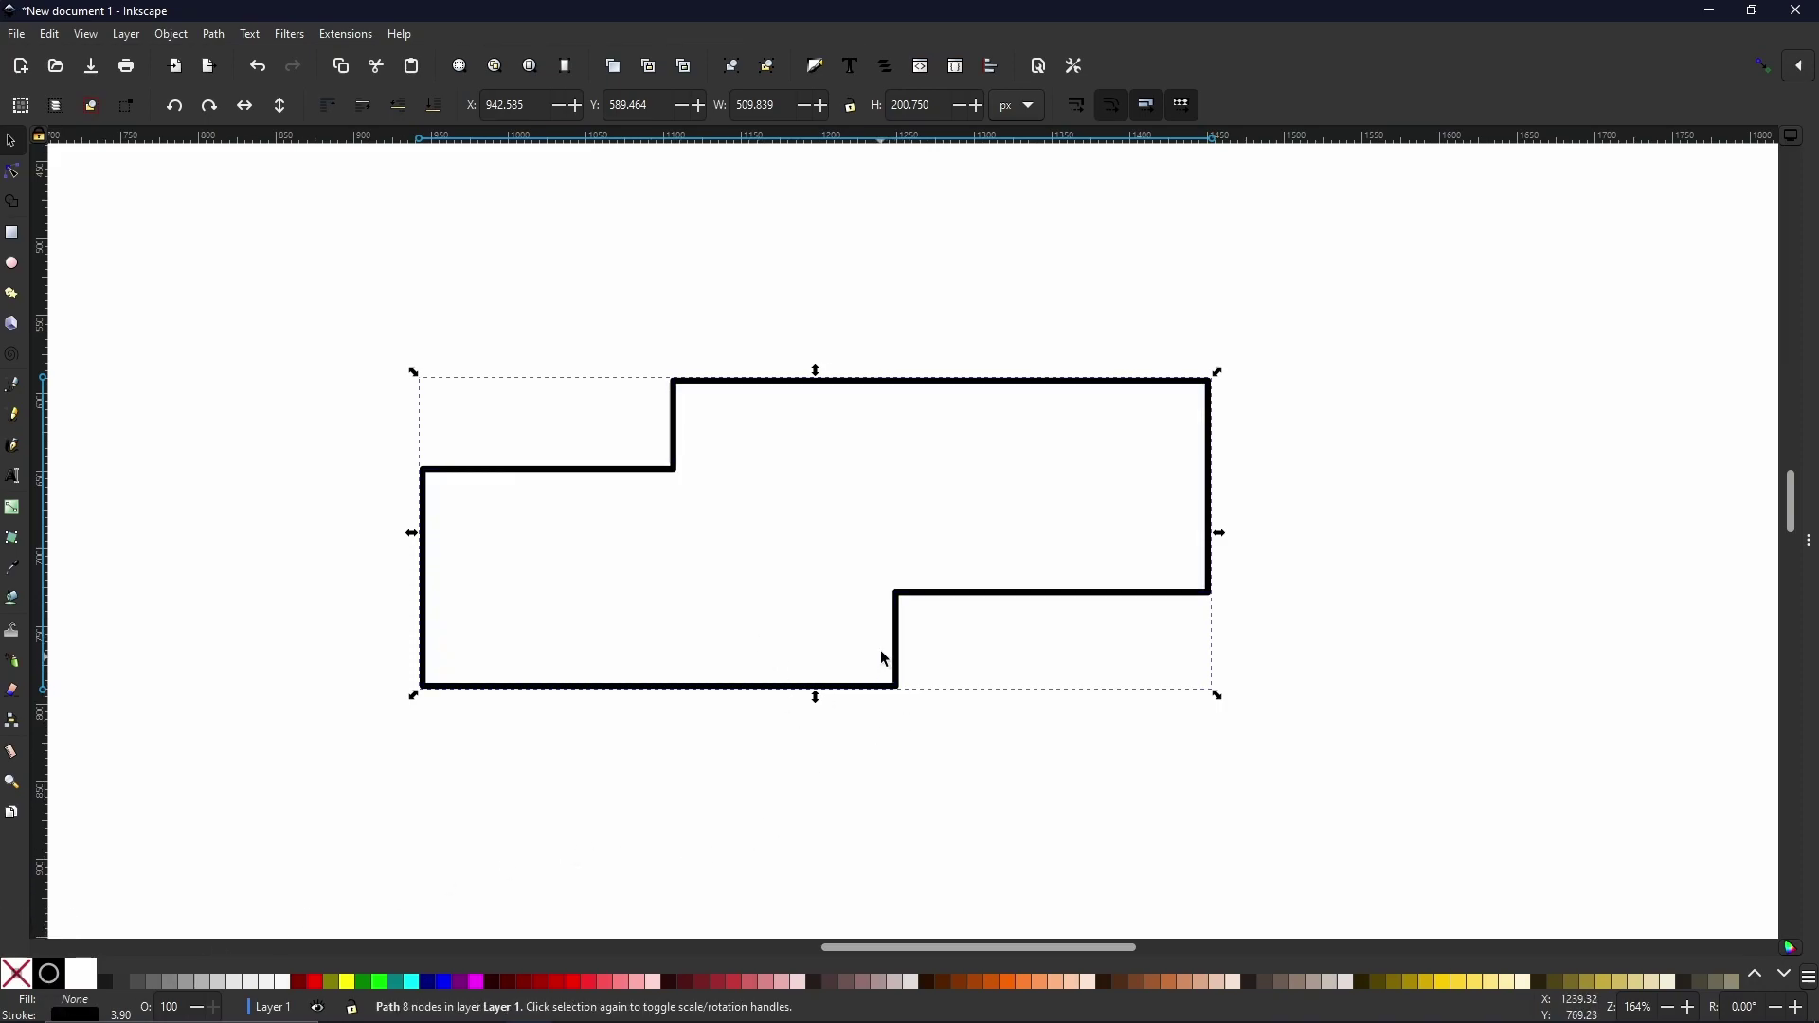
# Try a sparse dotted dash pattern on the outline, then return it to solid.
pyautogui.hotkey('ctrl', 'shift', 'f')
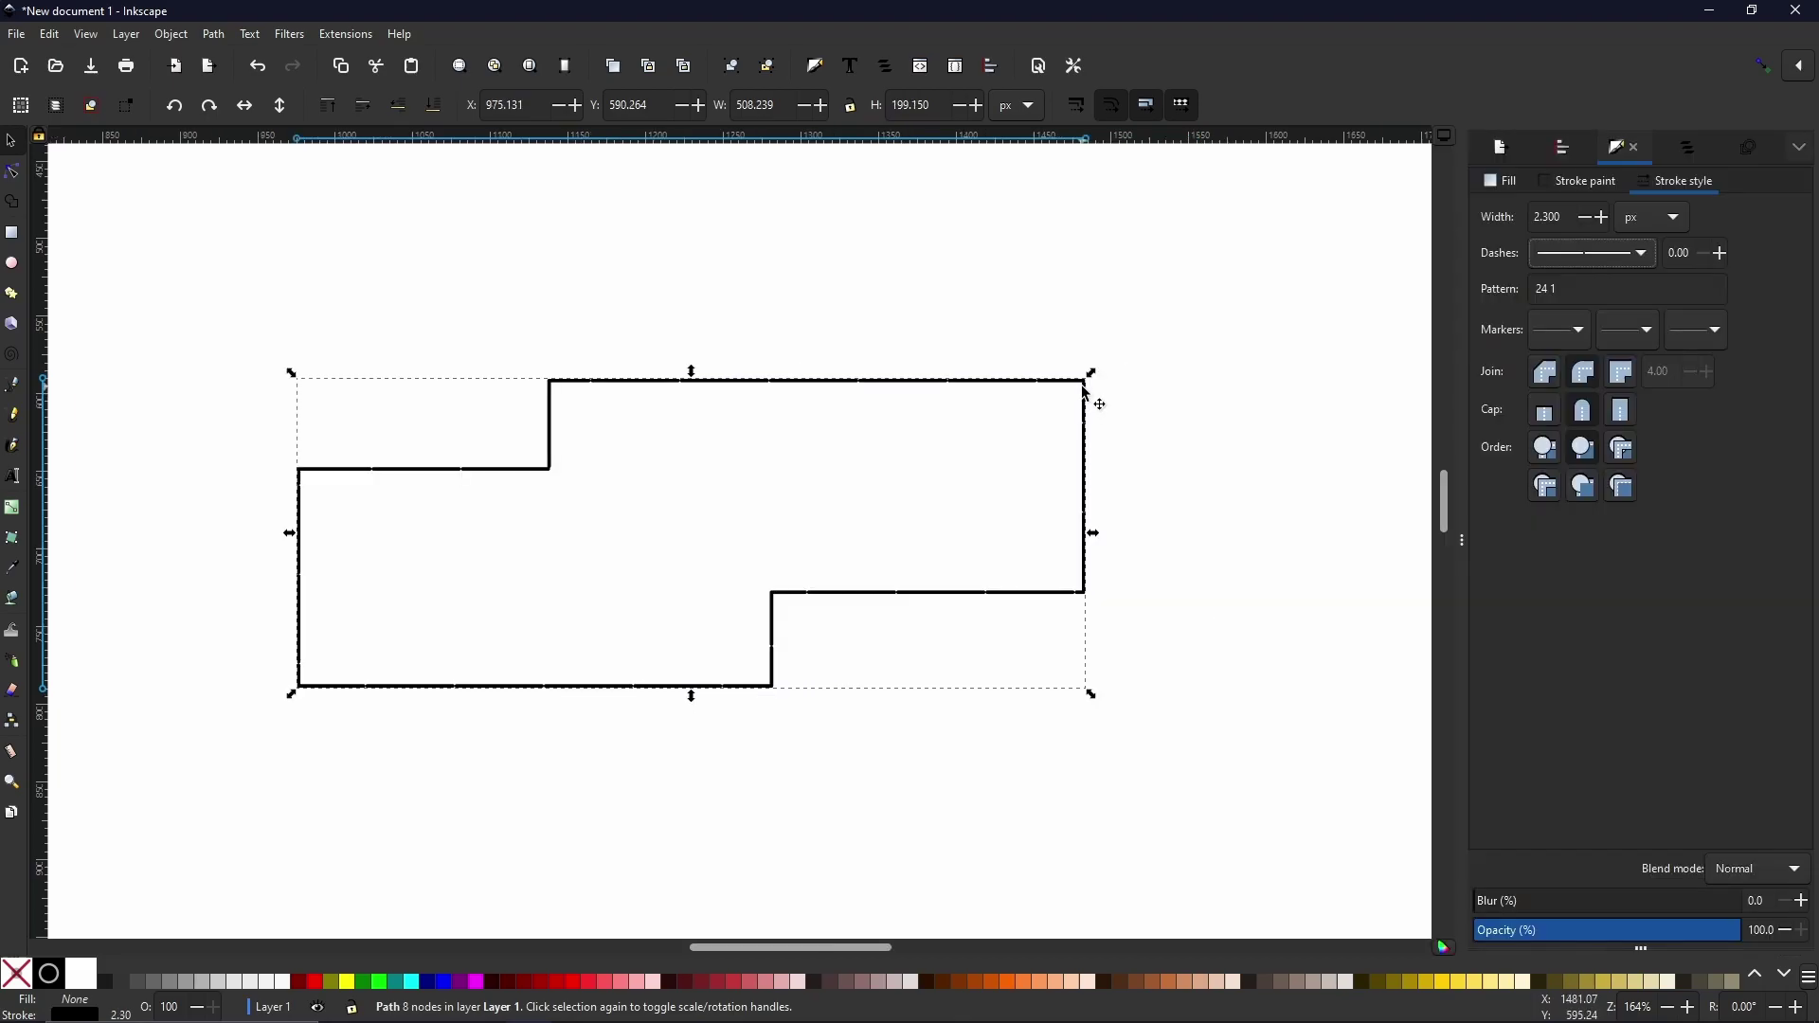
pyautogui.scroll(5, 1087, 393)
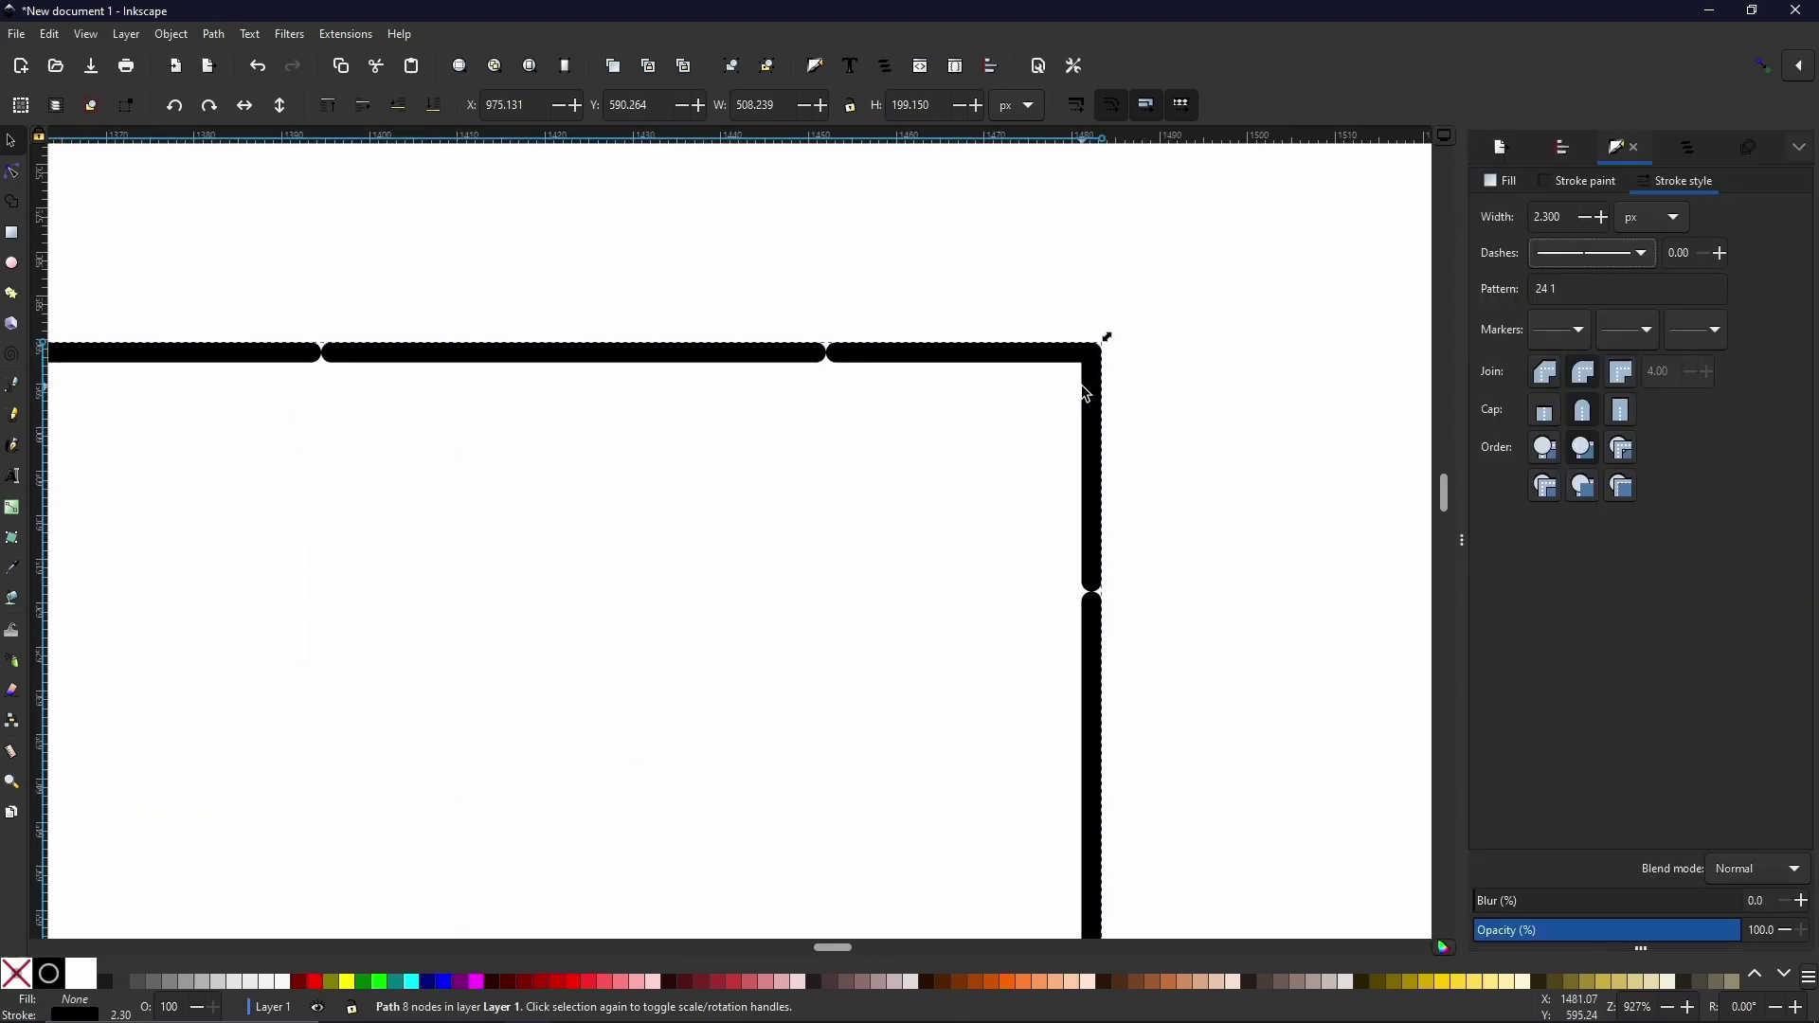
pyautogui.click(1606, 257)
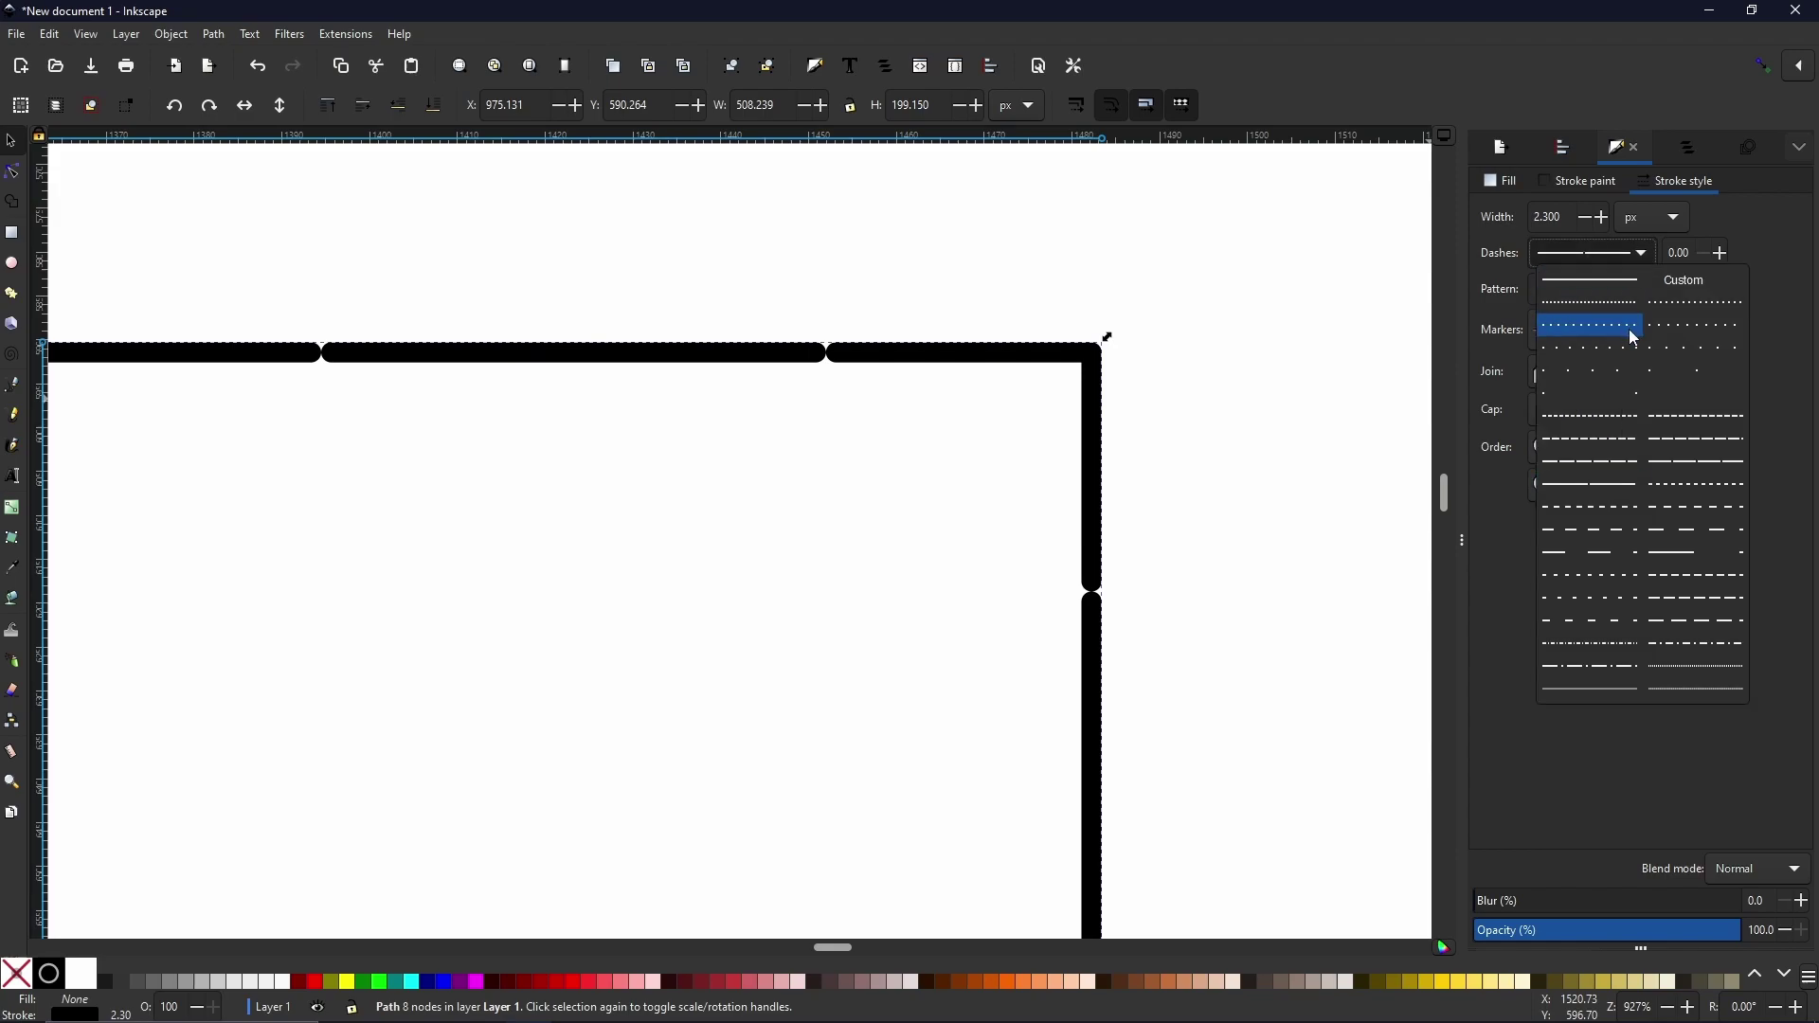
pyautogui.click(1667, 331)
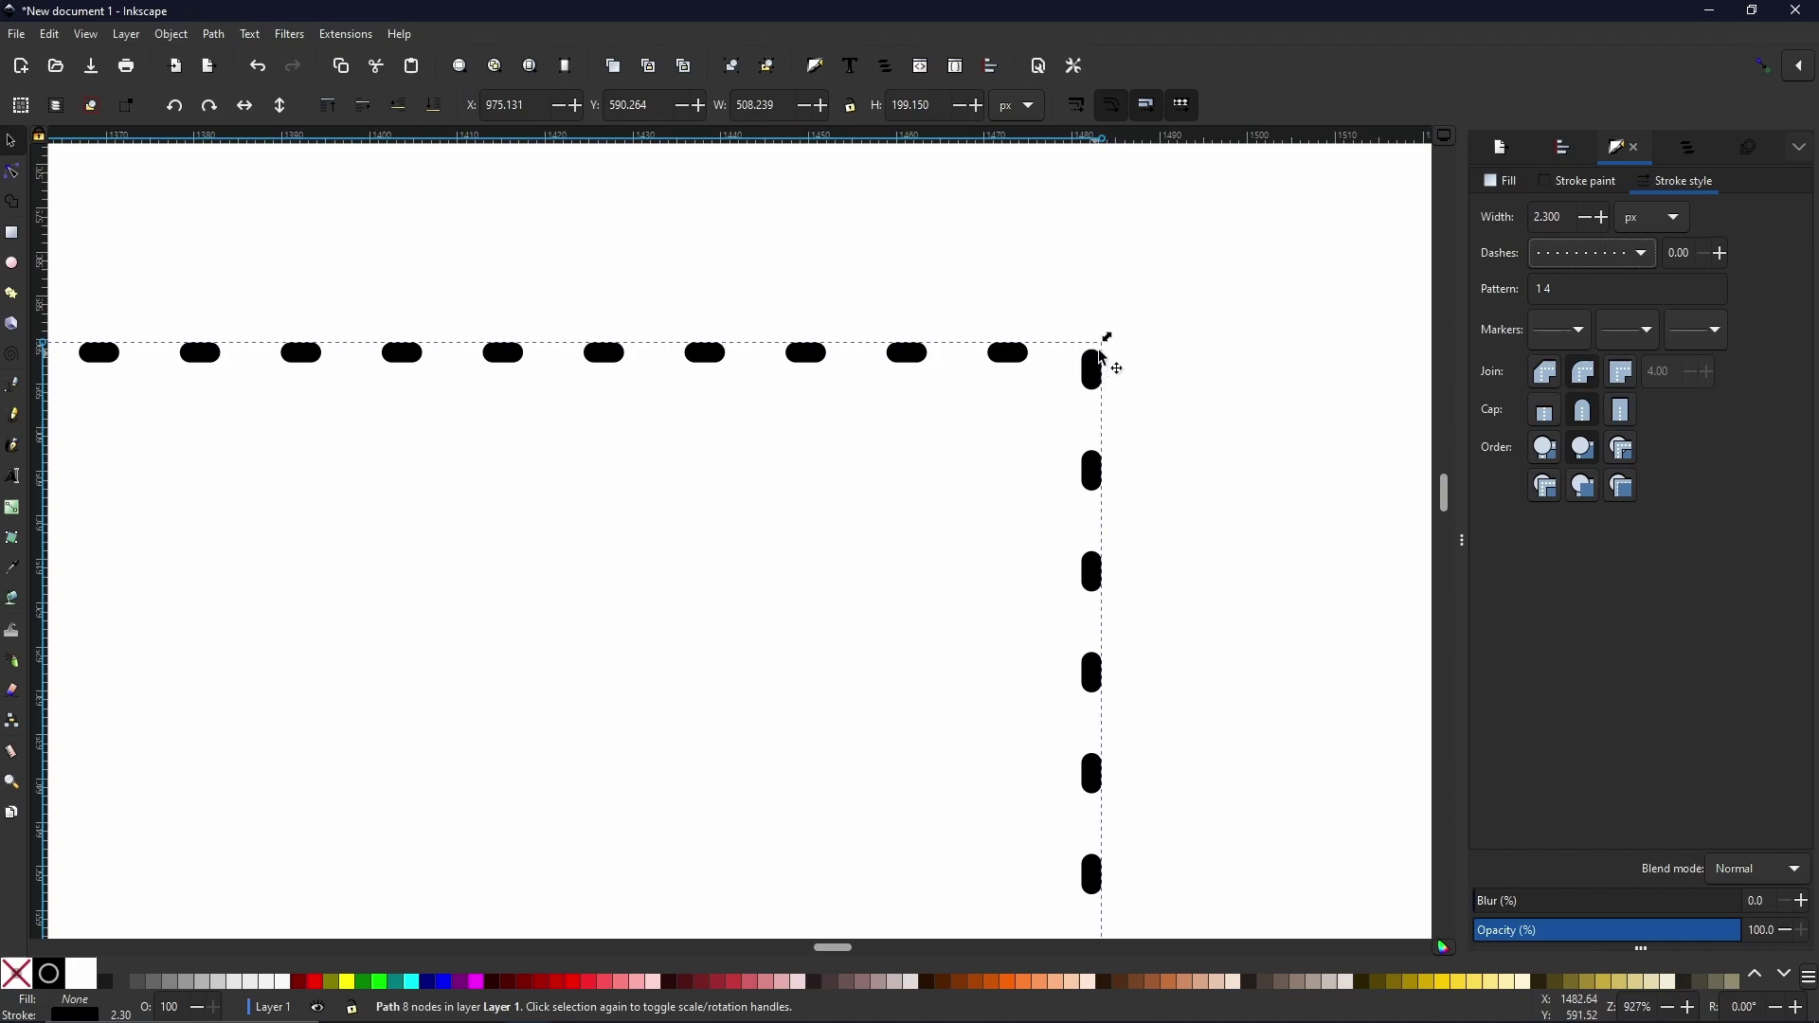
pyautogui.click(1601, 256)
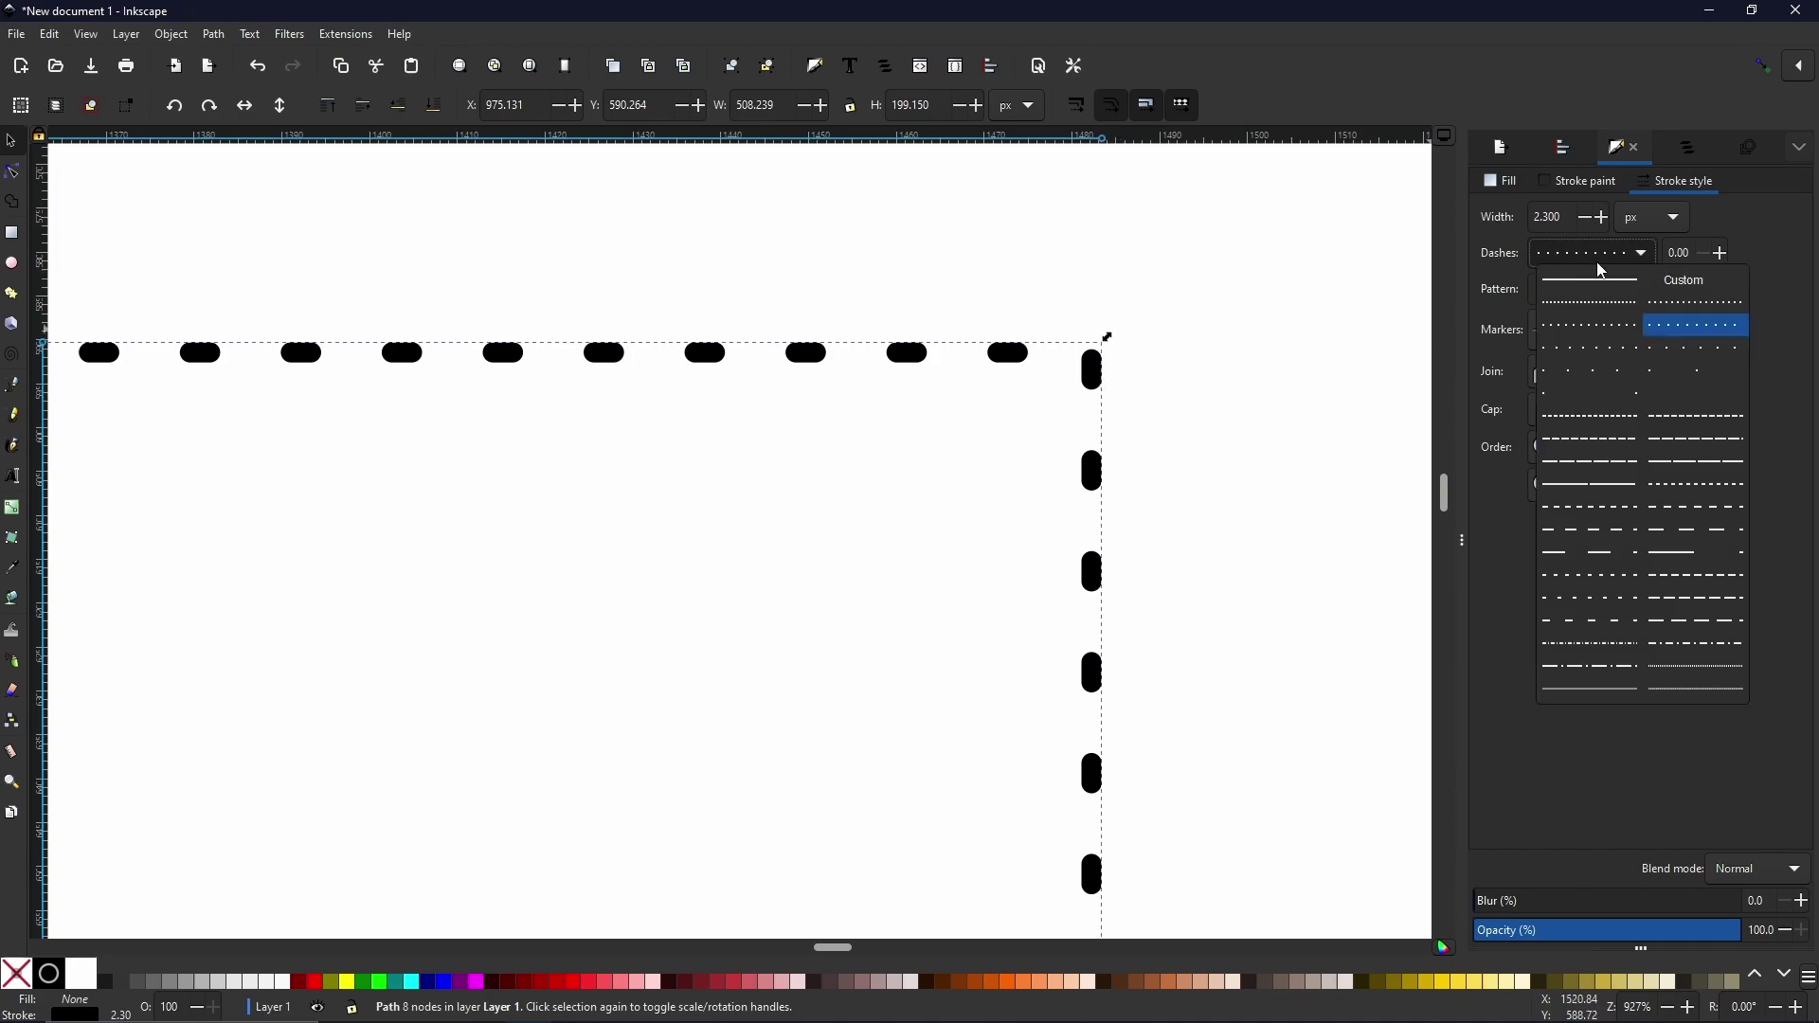
pyautogui.click(1593, 282)
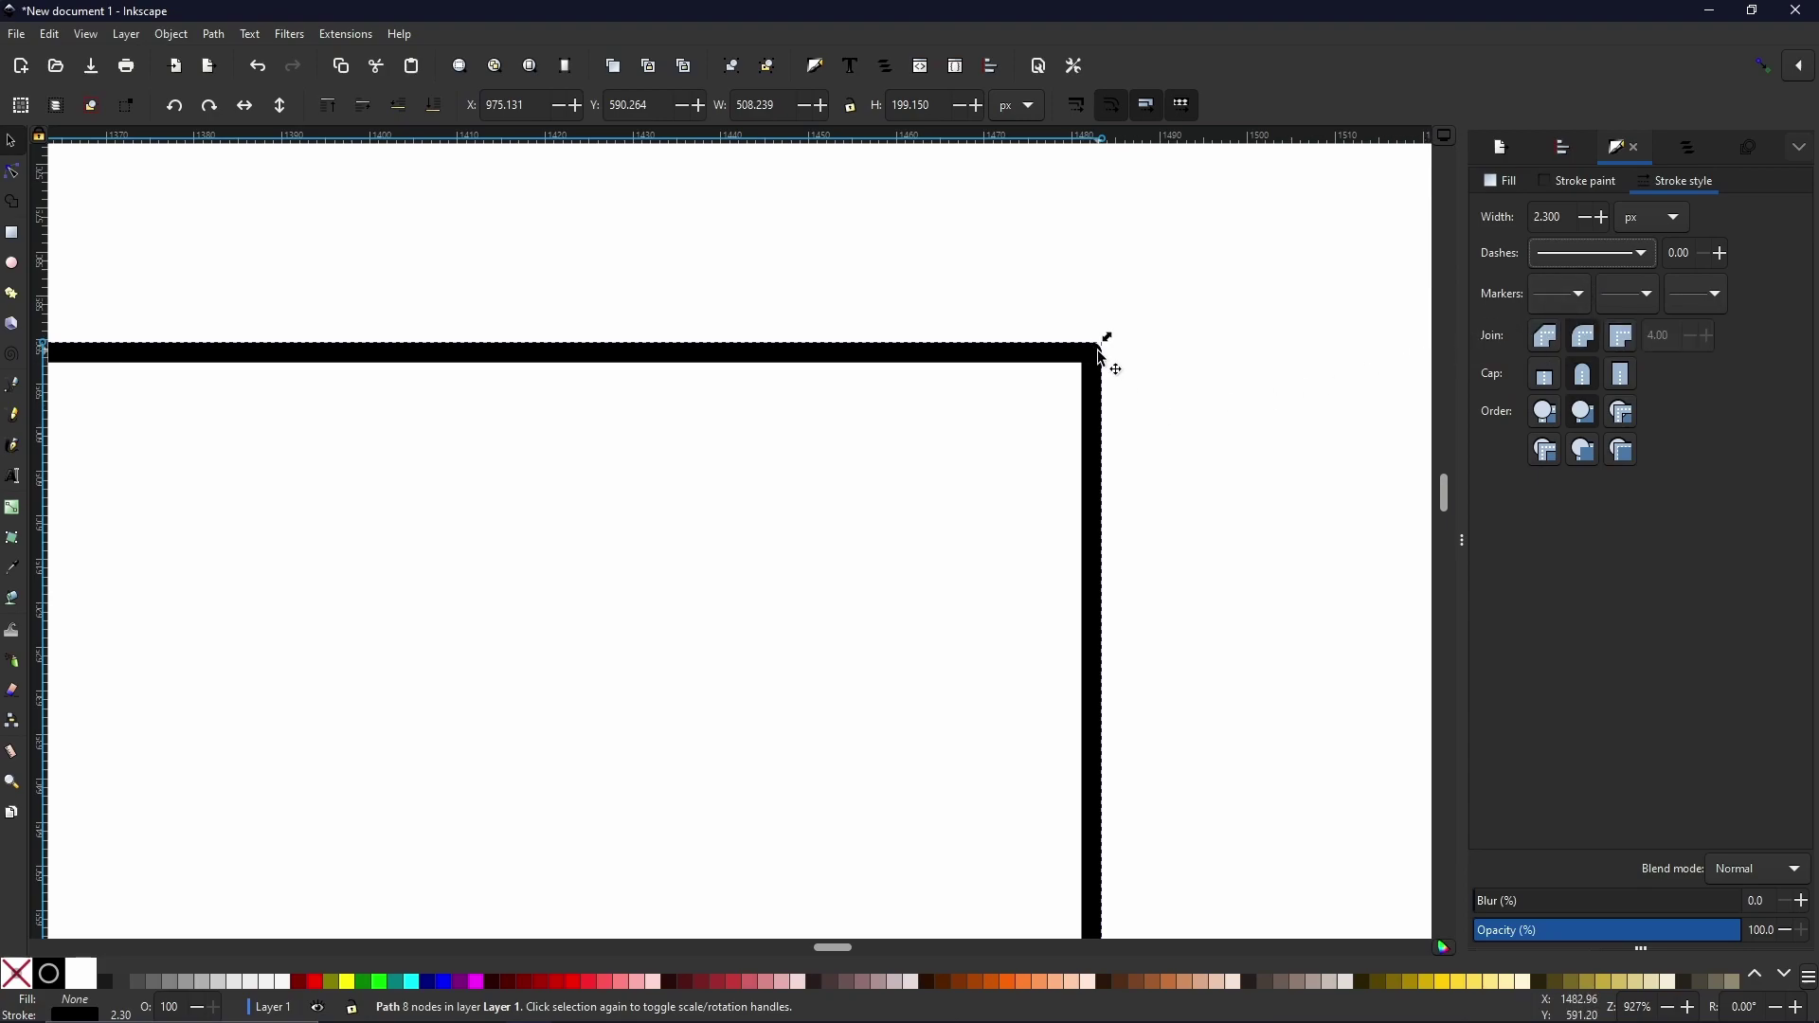
# Set the outline's corner join to Bevel.
pyautogui.scroll(4, 1122, 367)
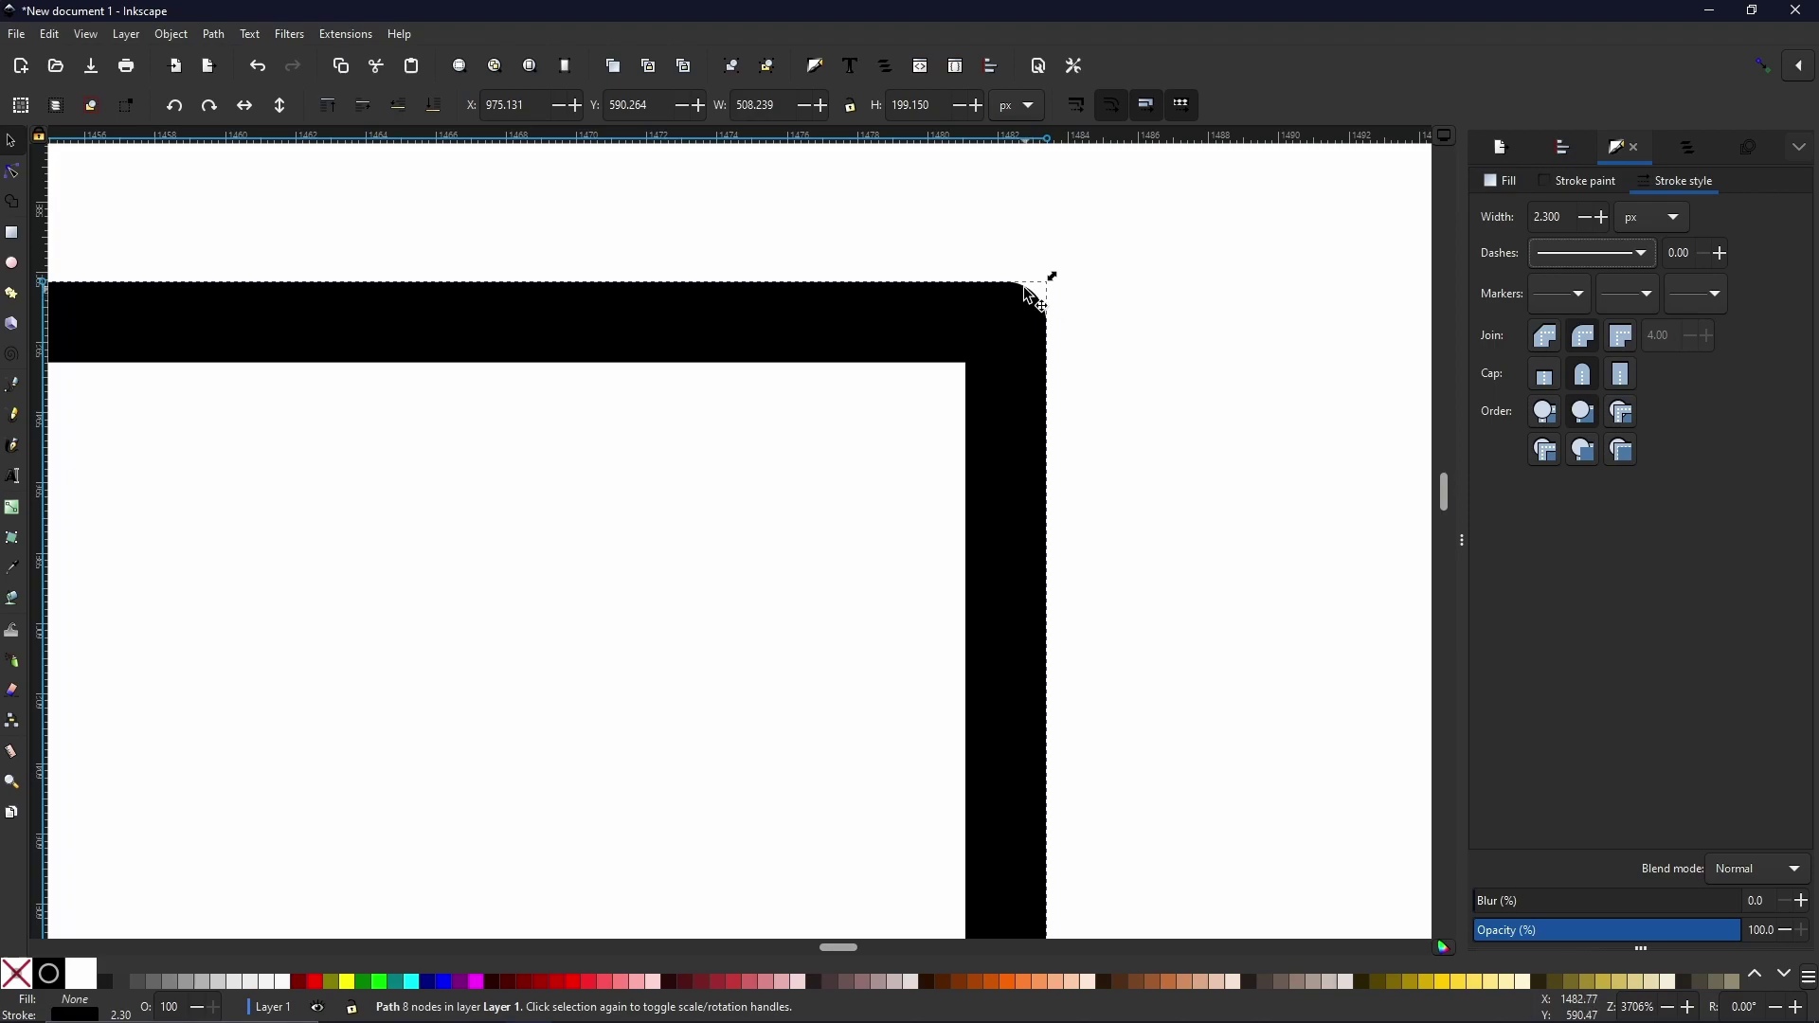
pyautogui.click(1622, 339)
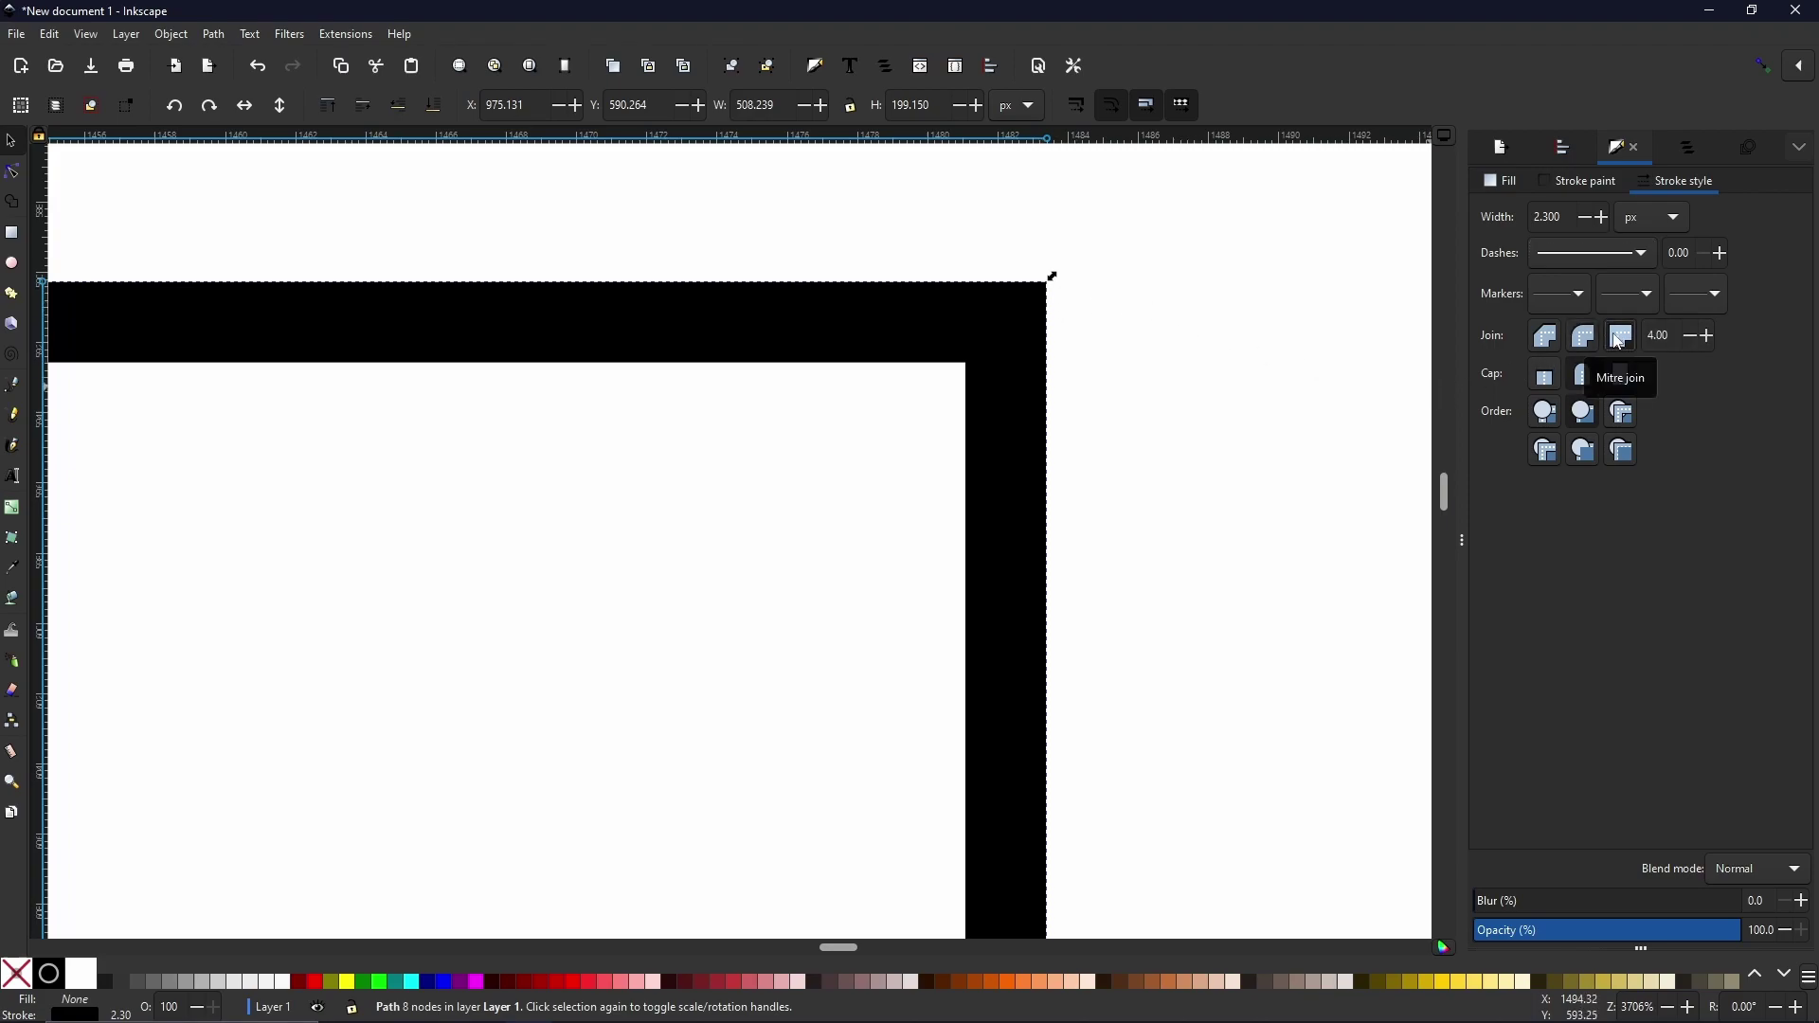
pyautogui.click(1550, 342)
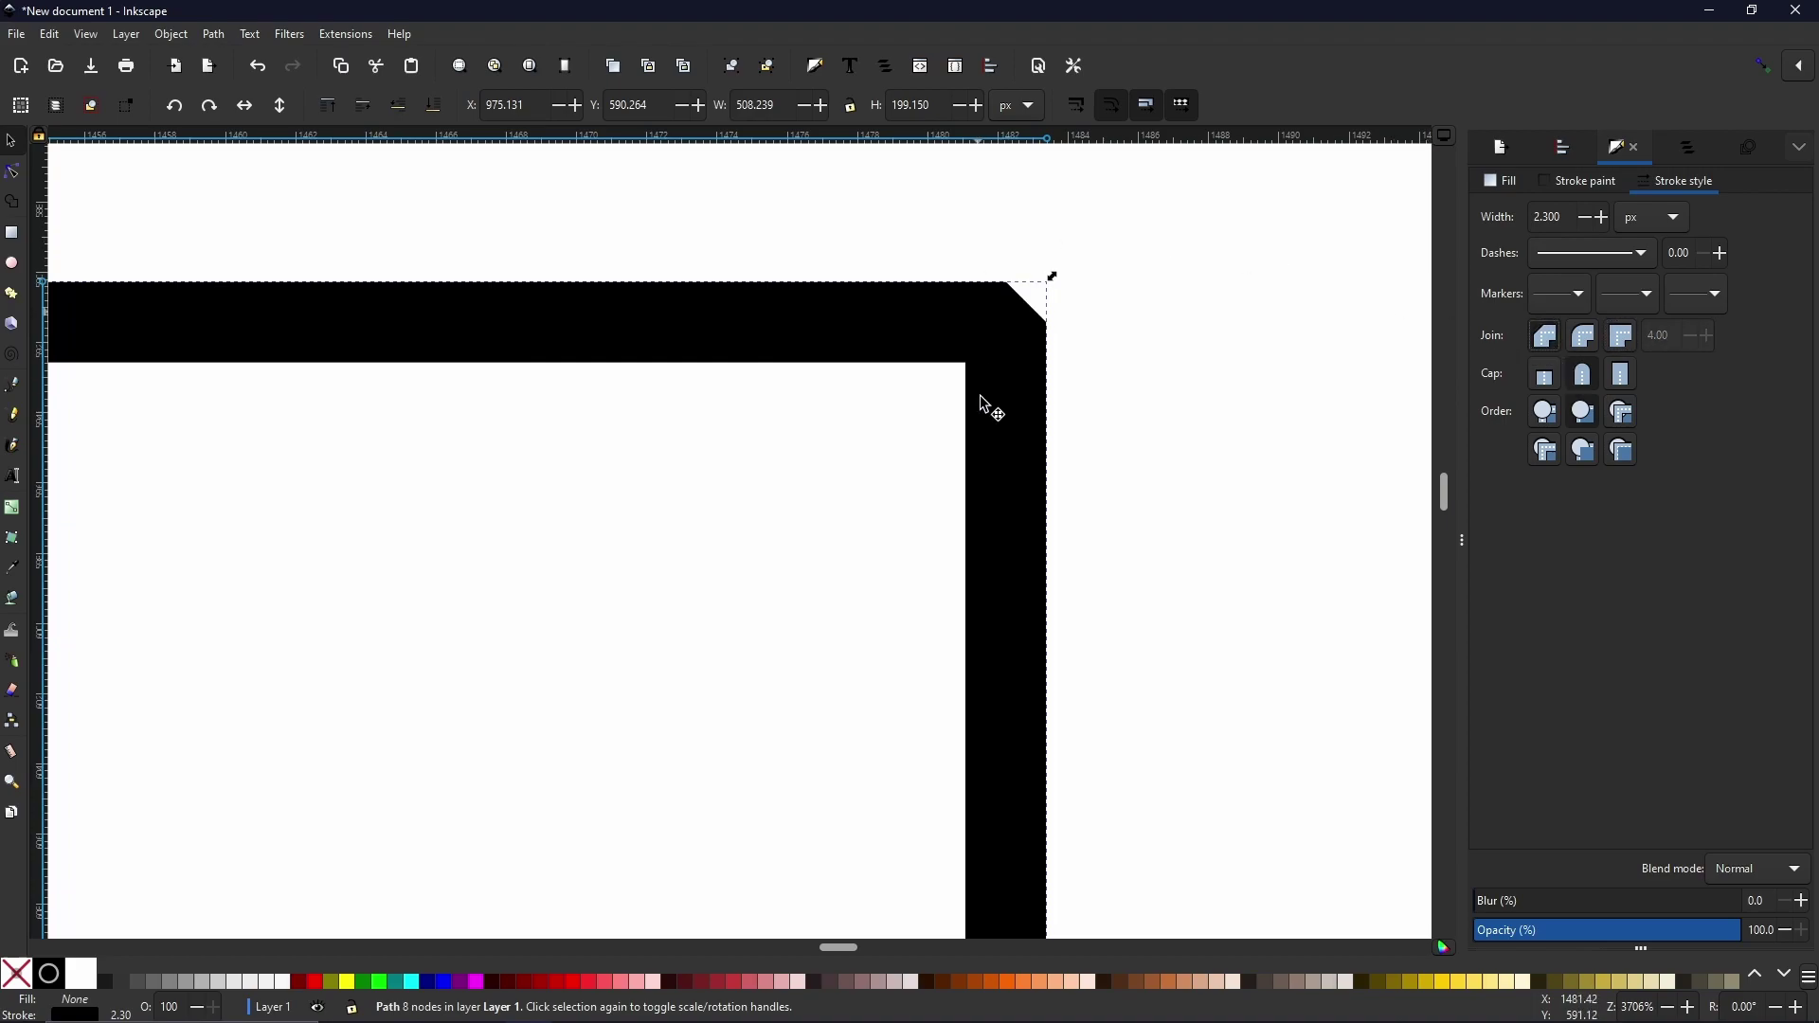
pyautogui.scroll(-4, 912, 320)
pyautogui.scroll(-1, 912, 320)
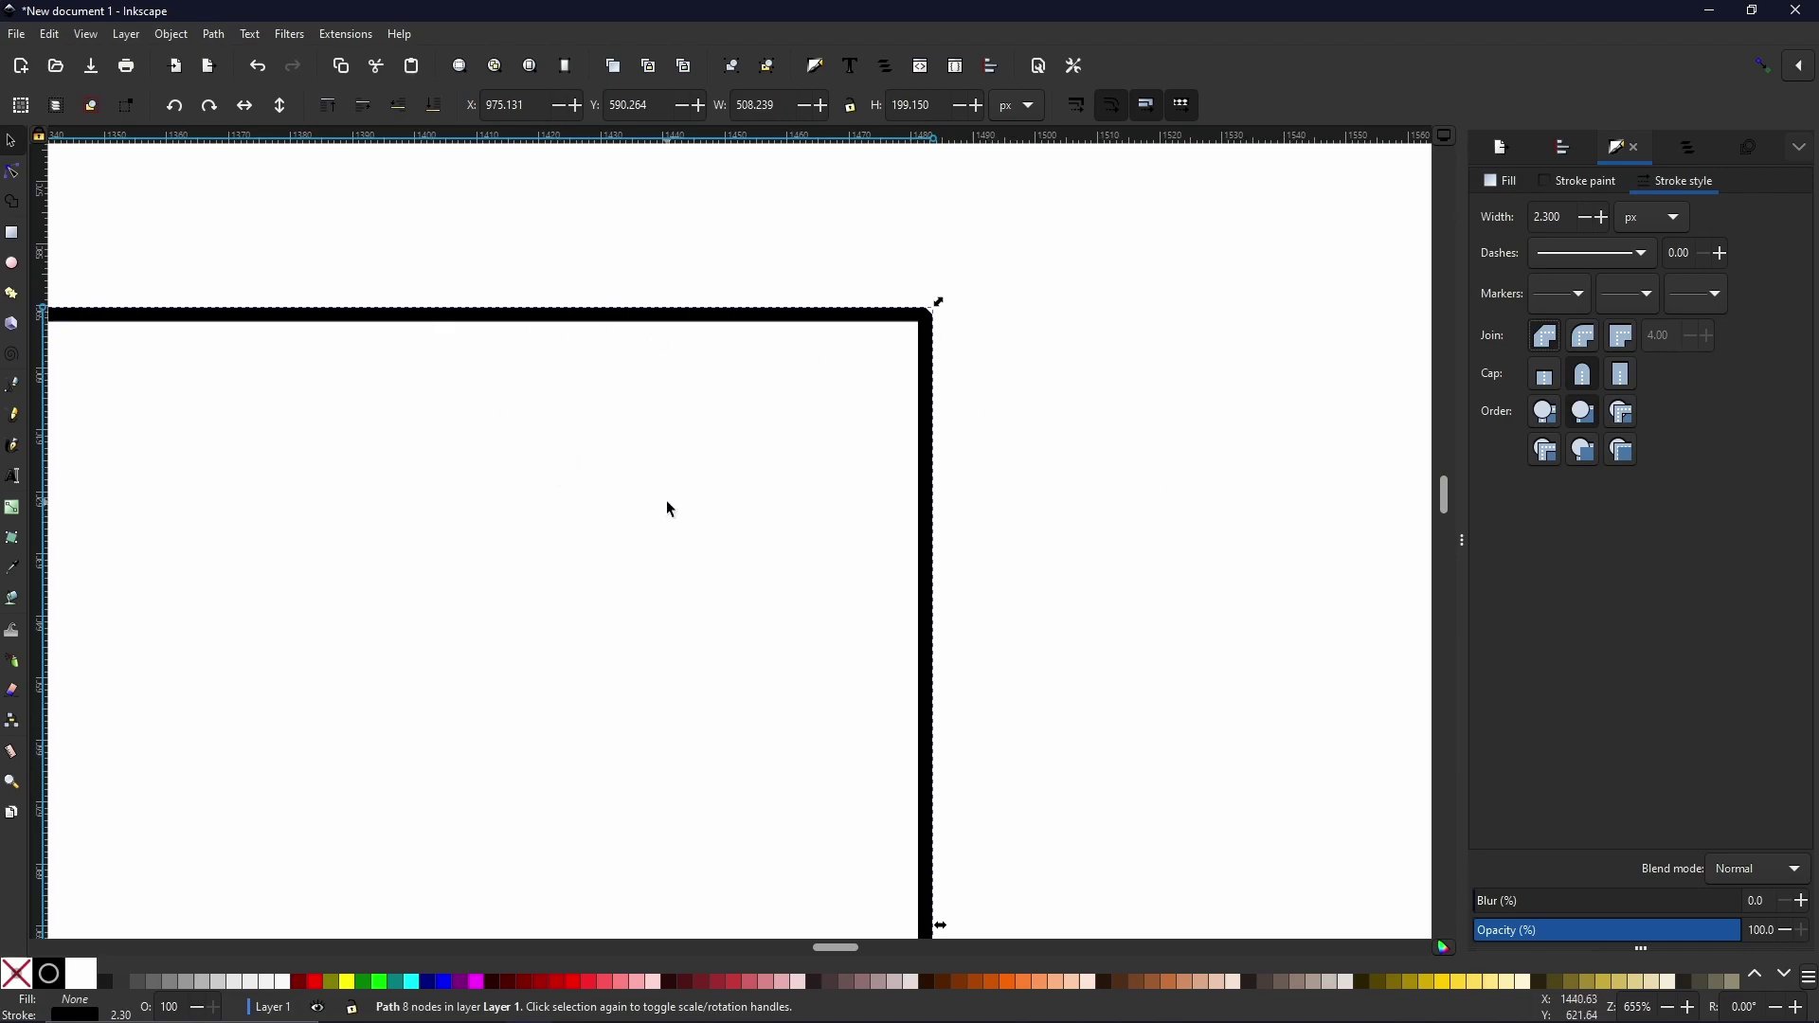
# Draw a grey rectangle over the outline's top-right corner, then reselect the stepped path.
pyautogui.click(12, 232)
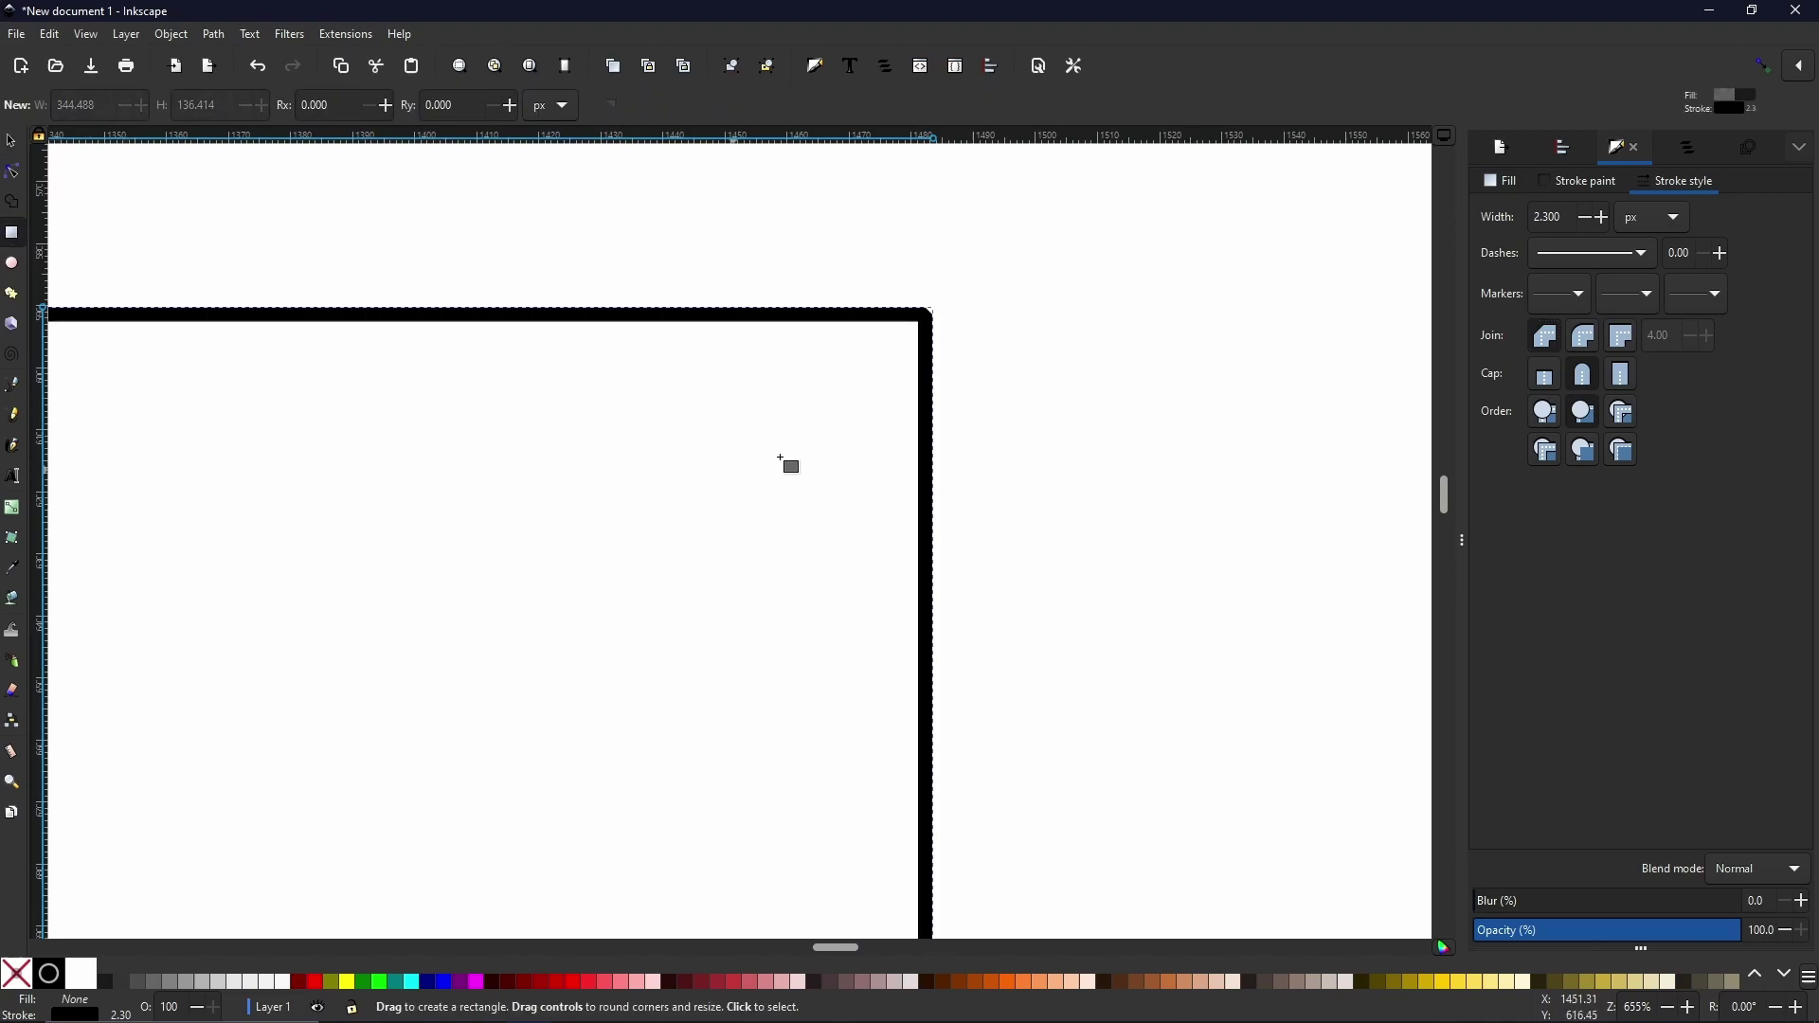
pyautogui.moveTo(751, 256); pyautogui.dragTo(977, 427)
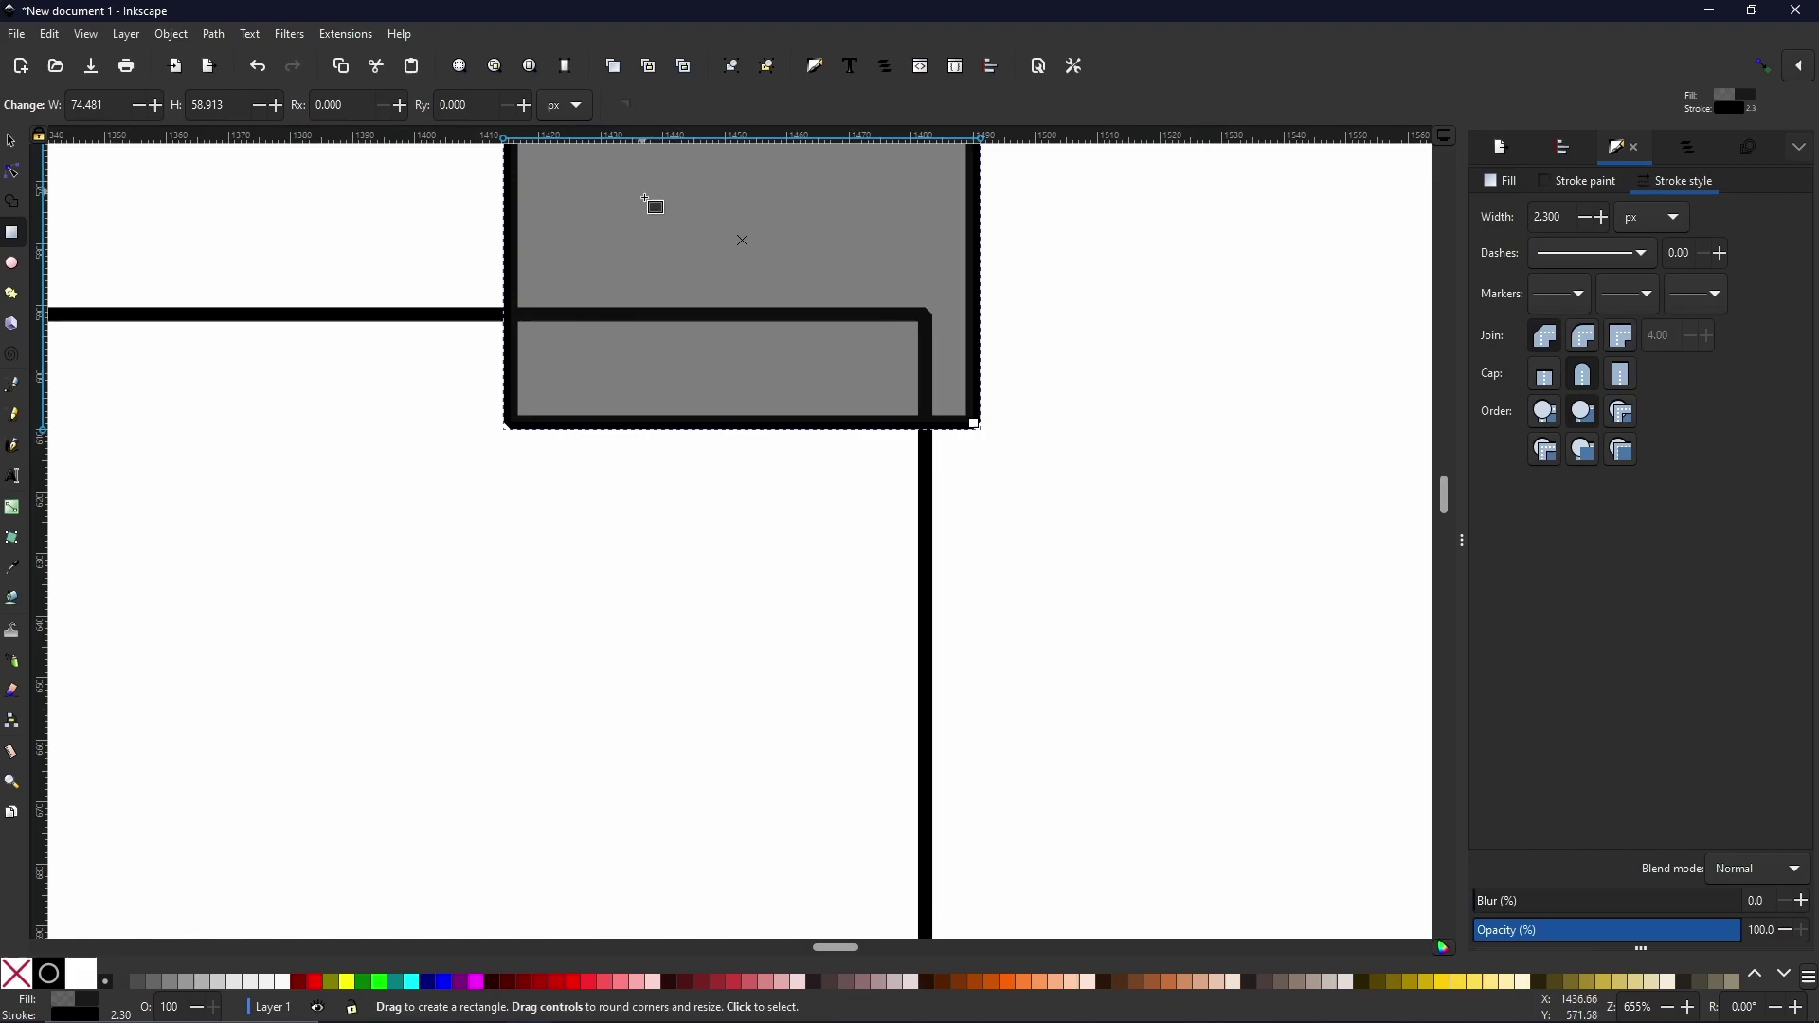
pyautogui.scroll(5, 650, 203)
pyautogui.hscroll(-2, 650, 203)
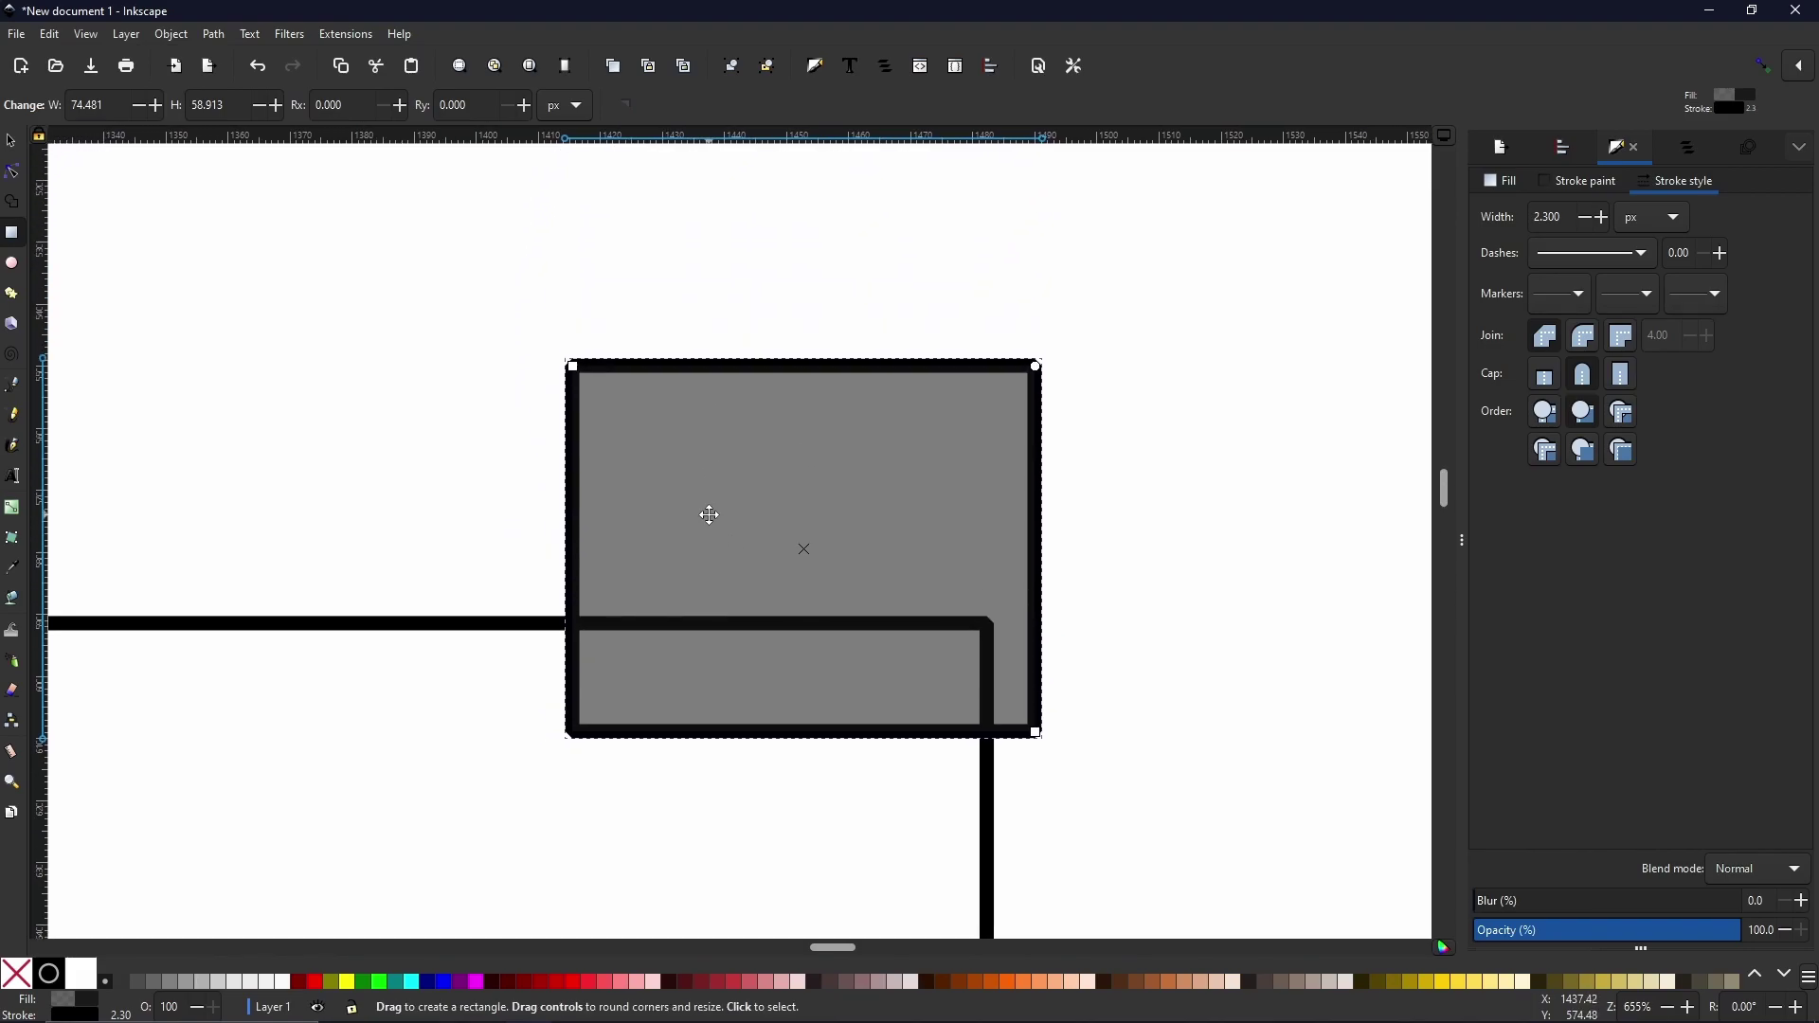
pyautogui.click(6, 147)
pyautogui.click(437, 624)
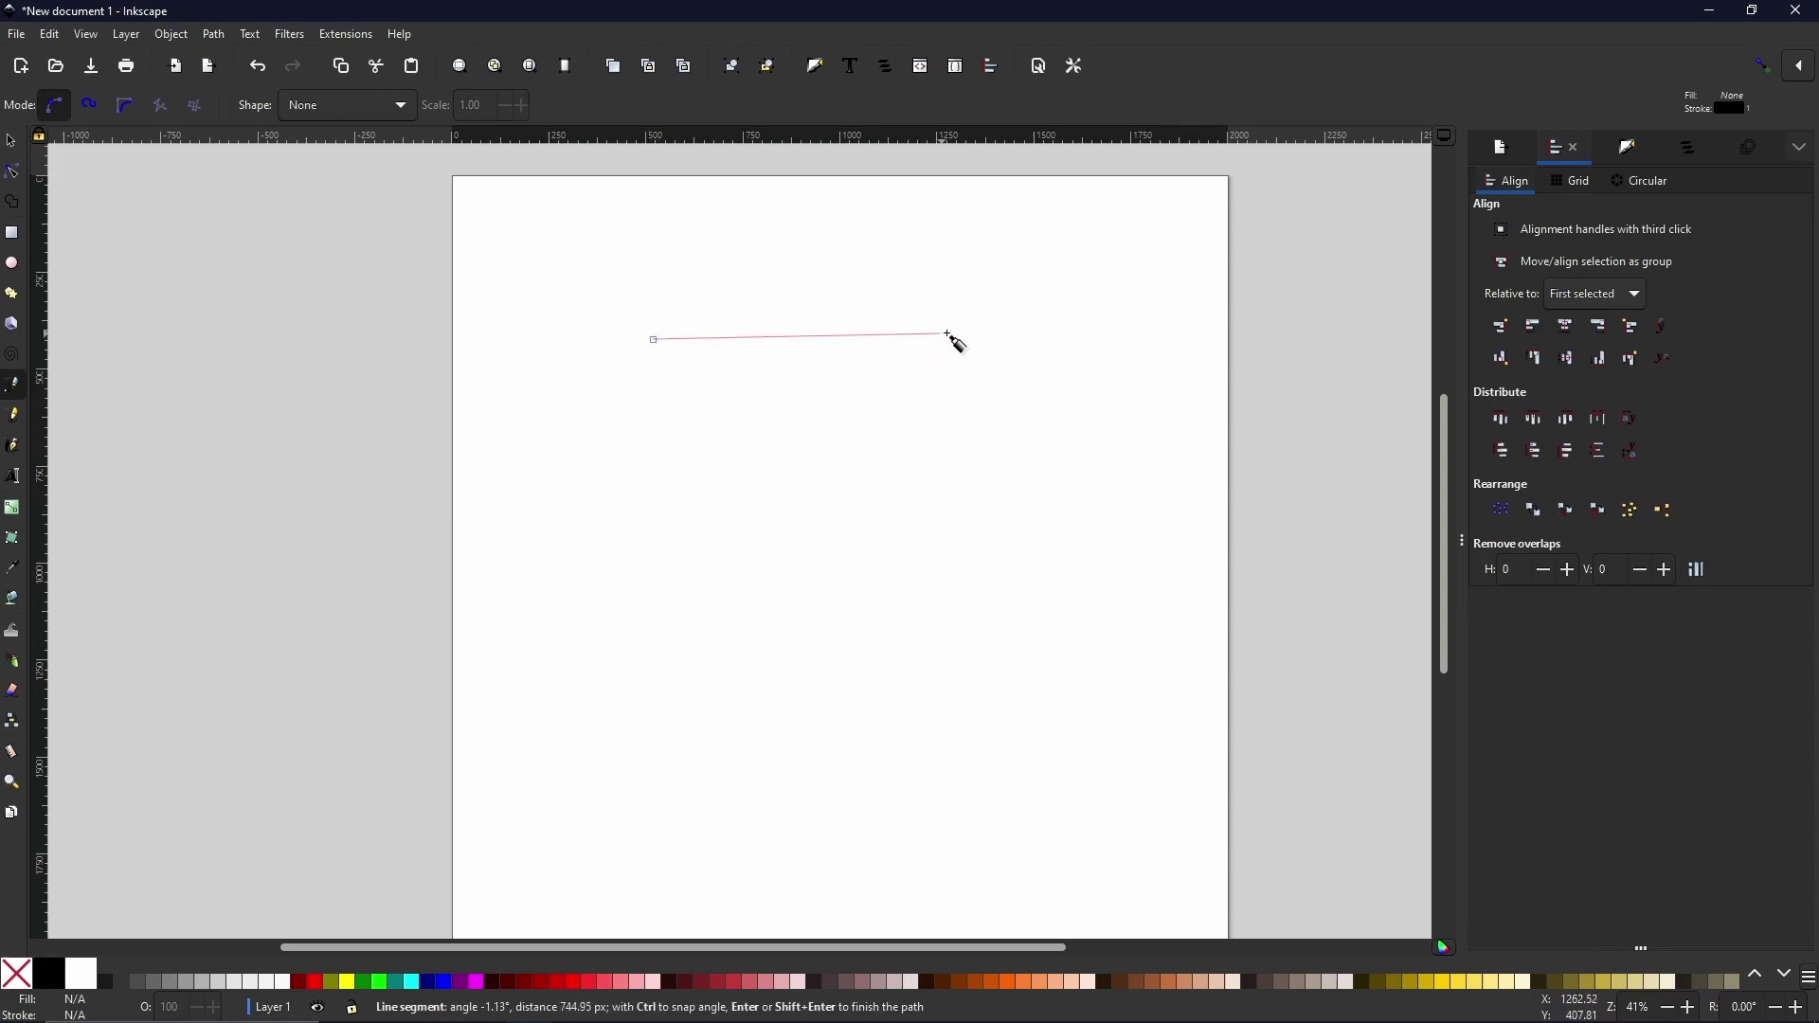
# Draw a pen path with a straight segment, a vertical segment and a symmetric curved node.
pyautogui.click(986, 347)
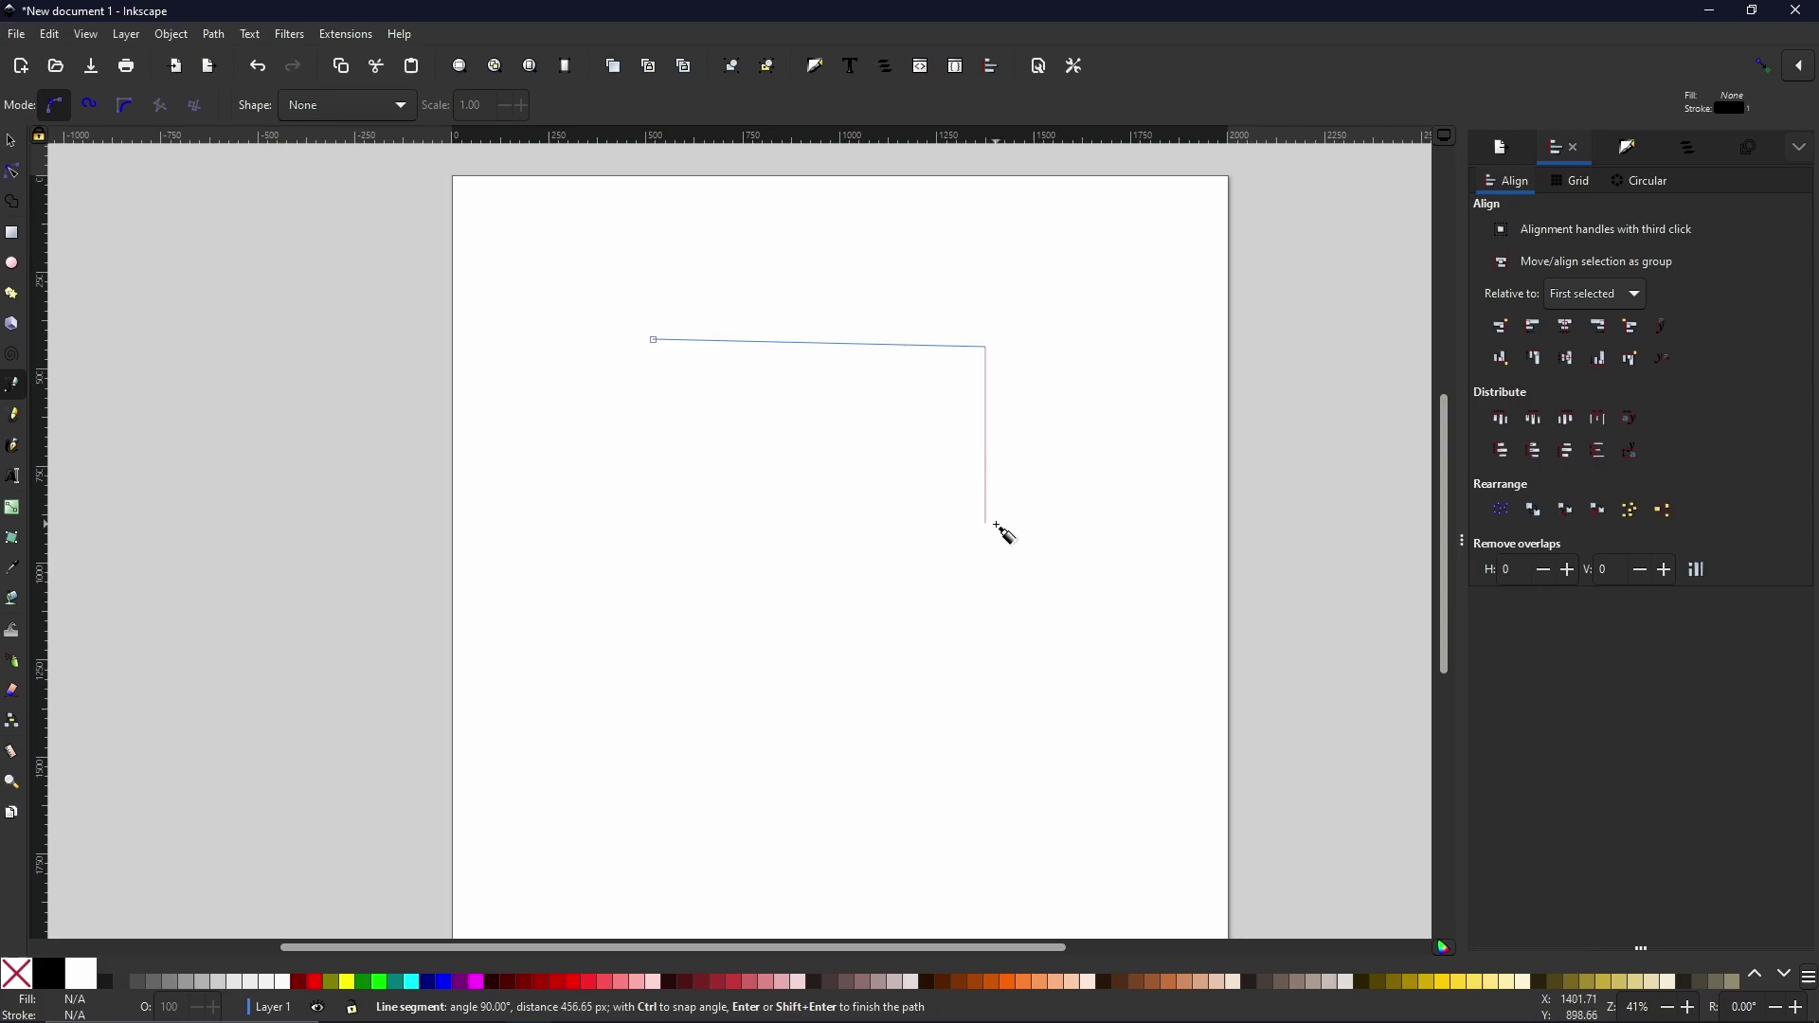
pyautogui.click(997, 544)
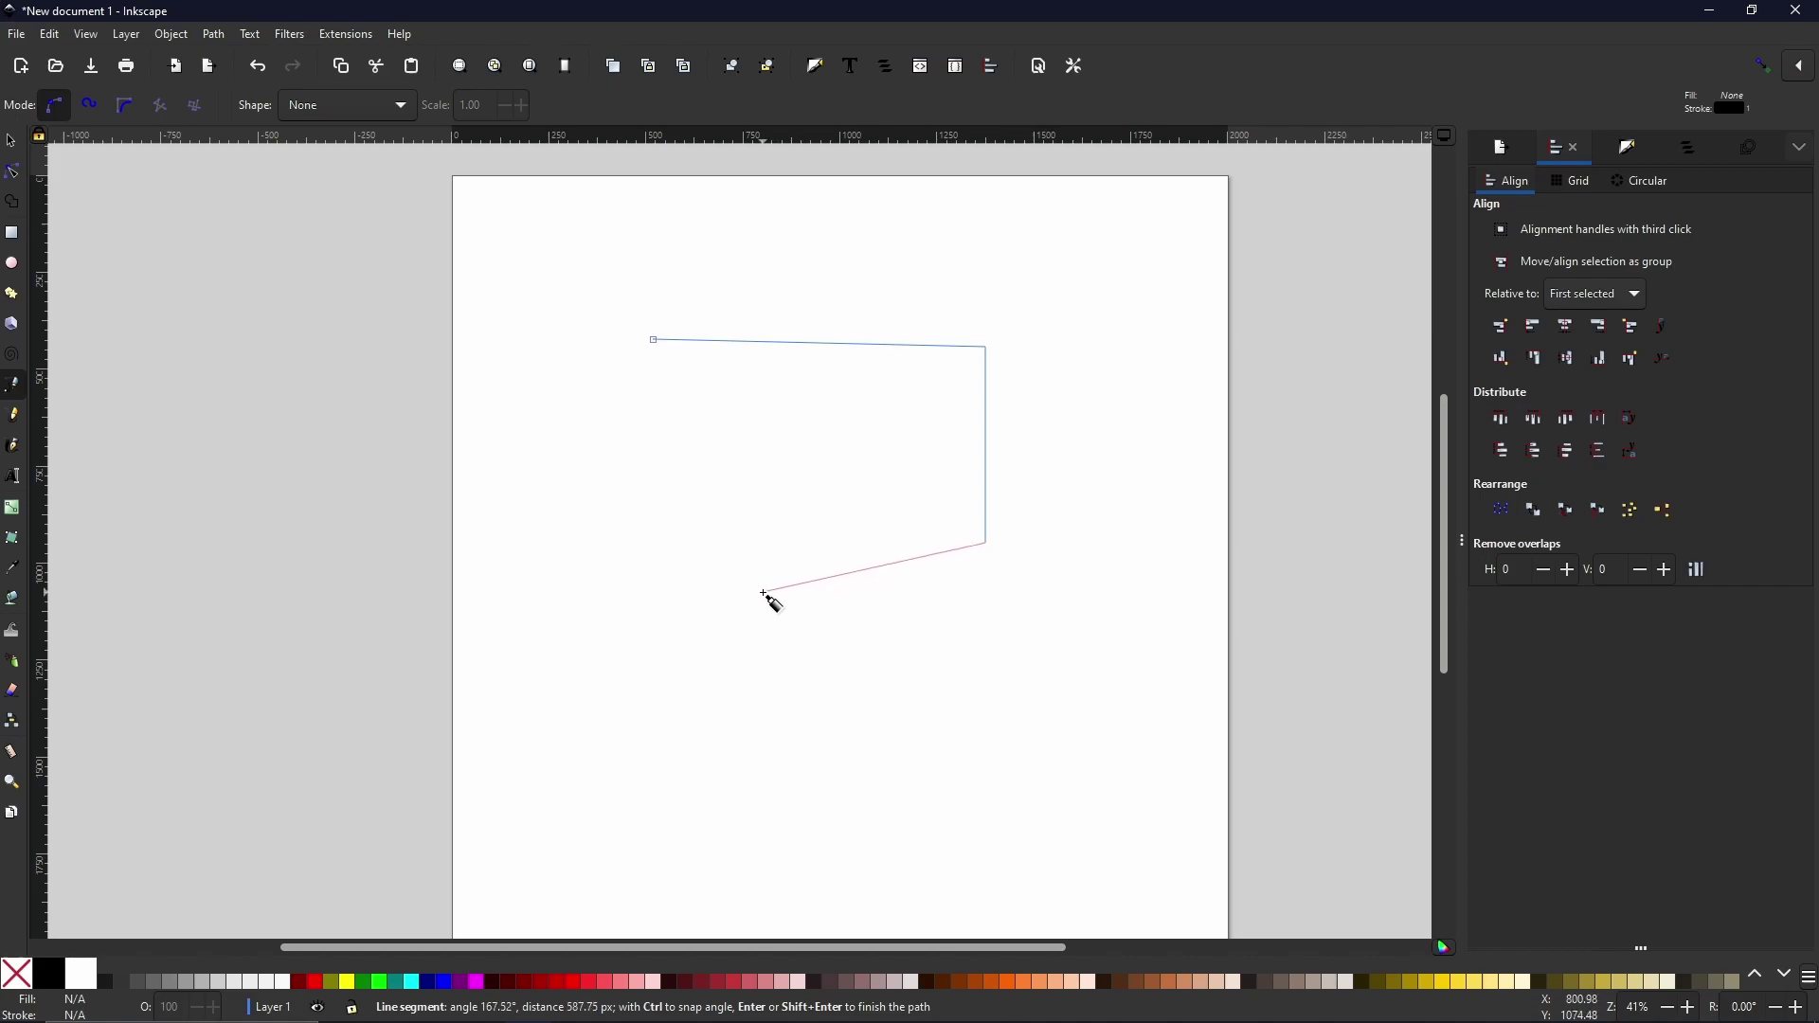
pyautogui.moveTo(763, 593); pyautogui.dragTo(1010, 745)
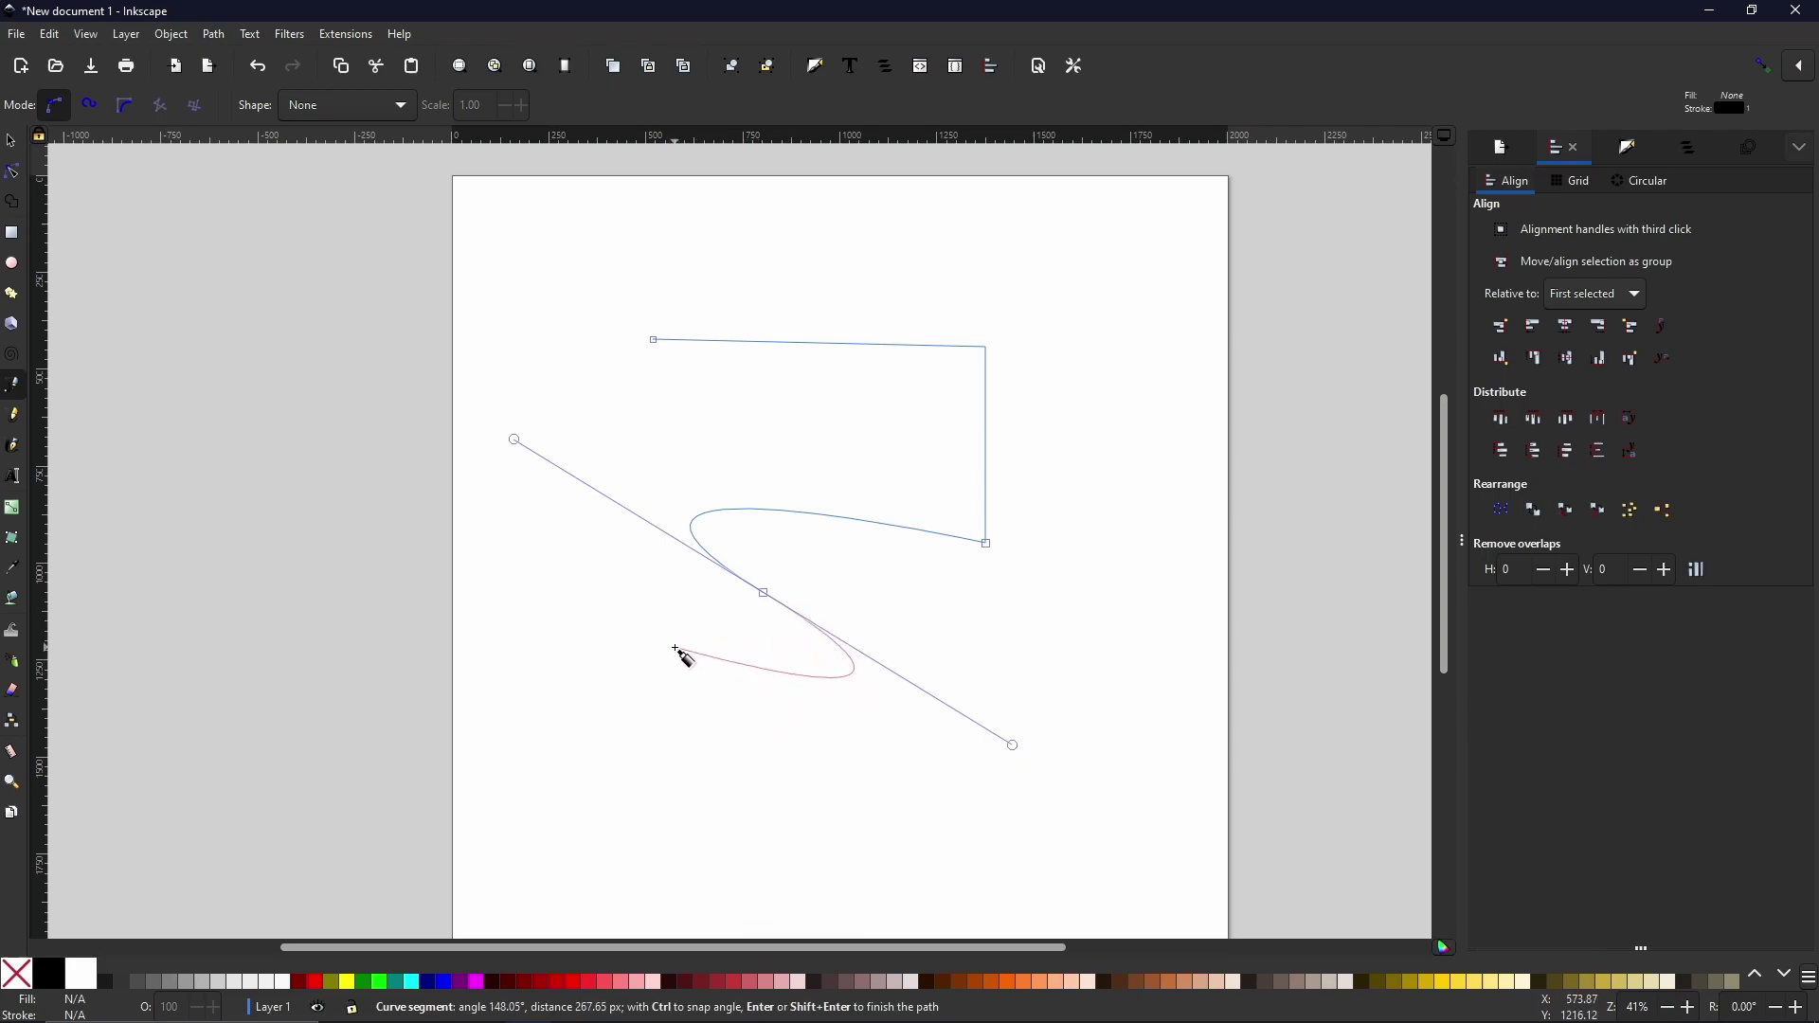
pyautogui.press('Return')
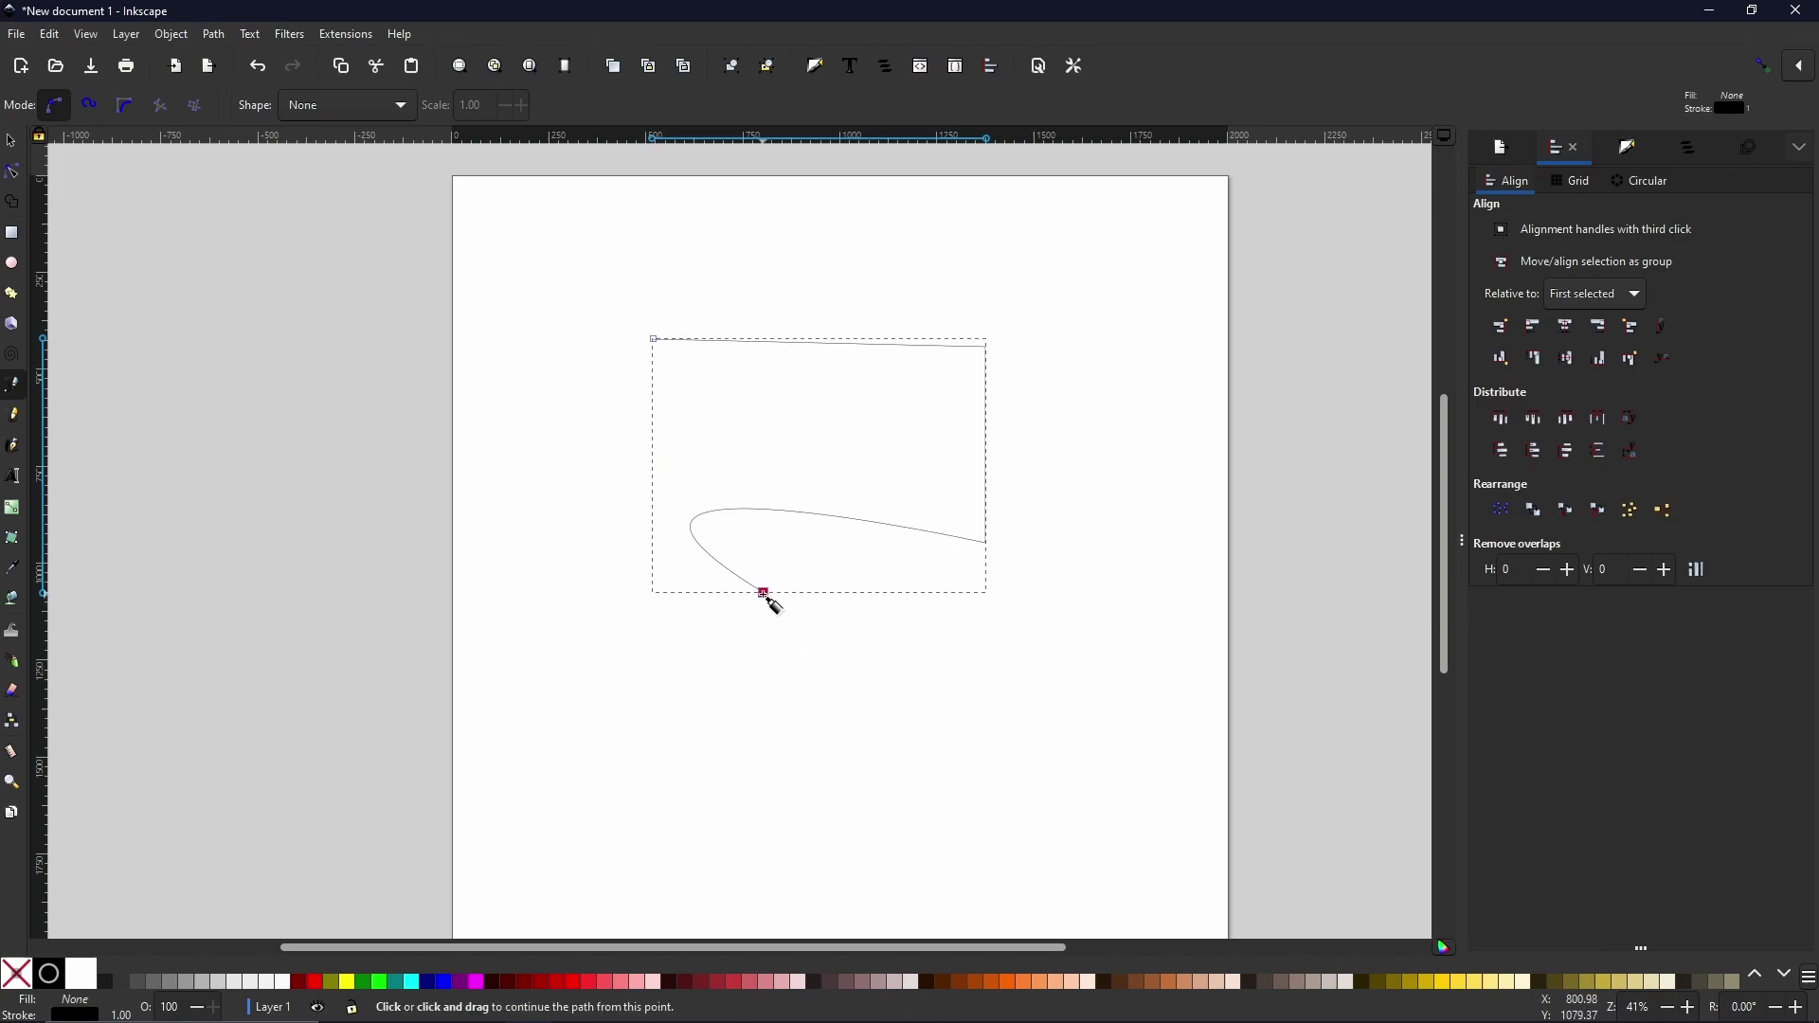
# Continue the path with curves, close it at its start node, then delete it.
pyautogui.click(765, 594)
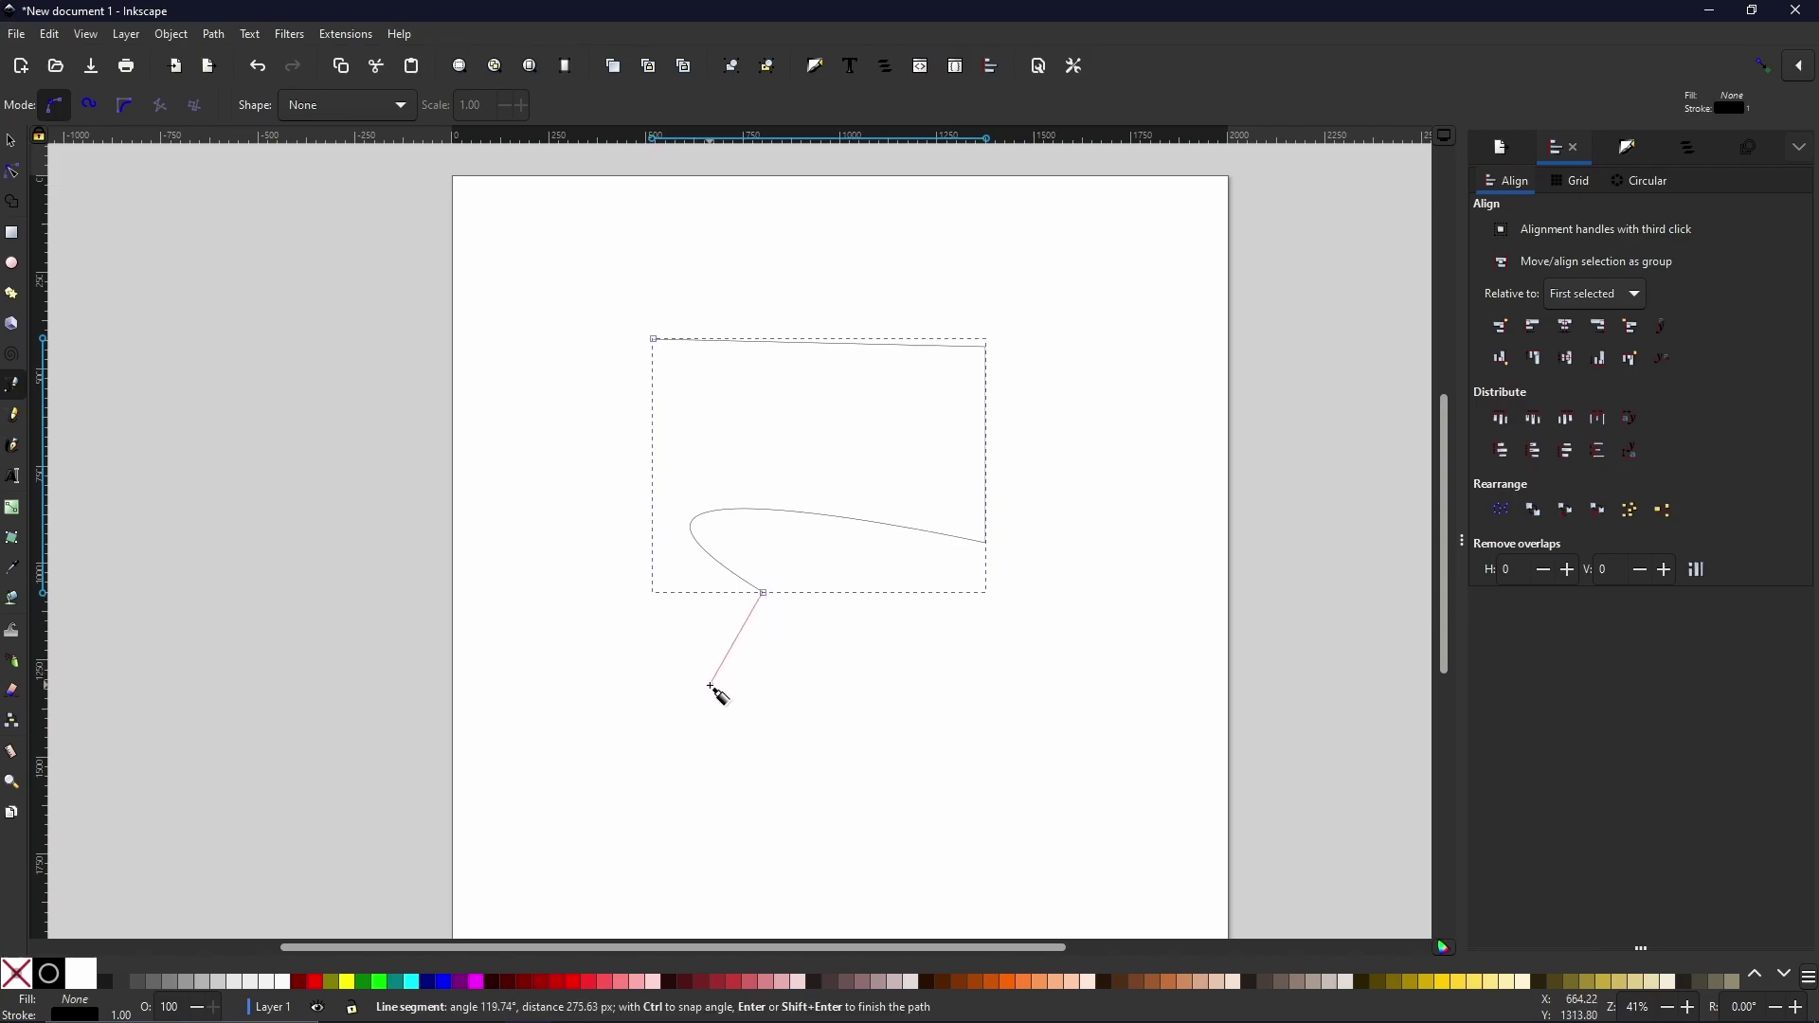
pyautogui.moveTo(709, 686); pyautogui.dragTo(490, 653)
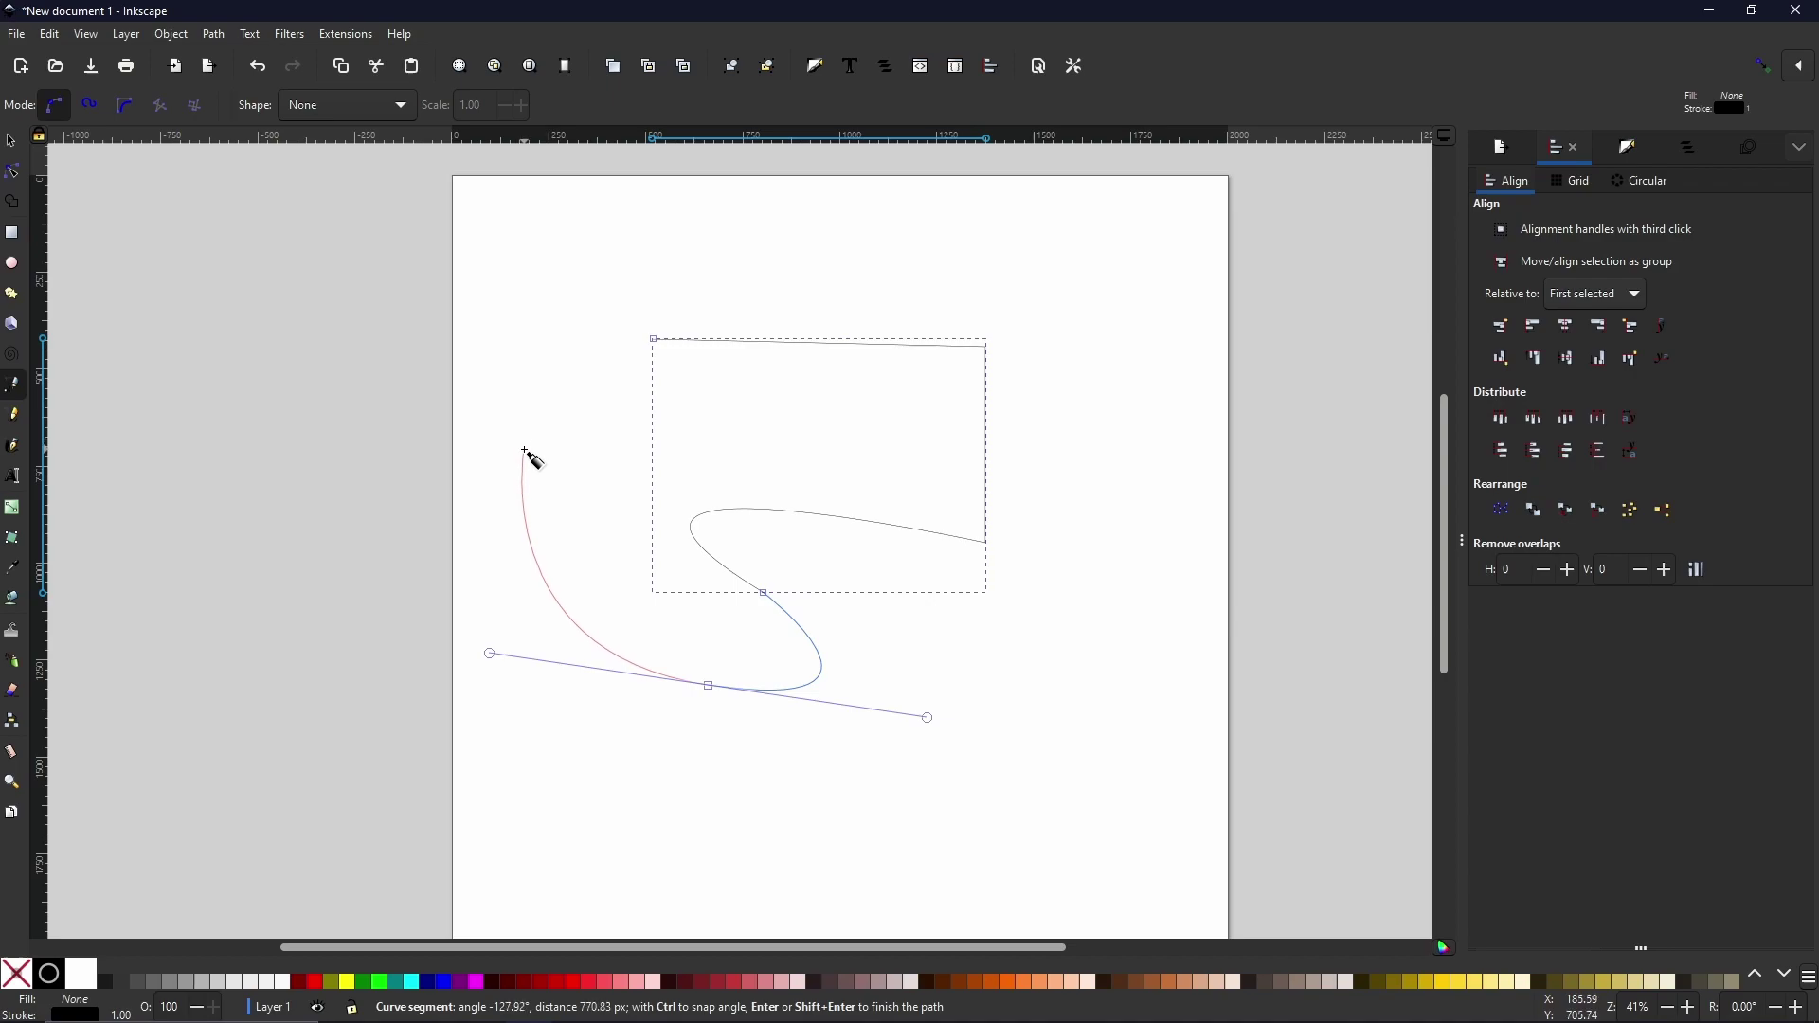
pyautogui.click(526, 453)
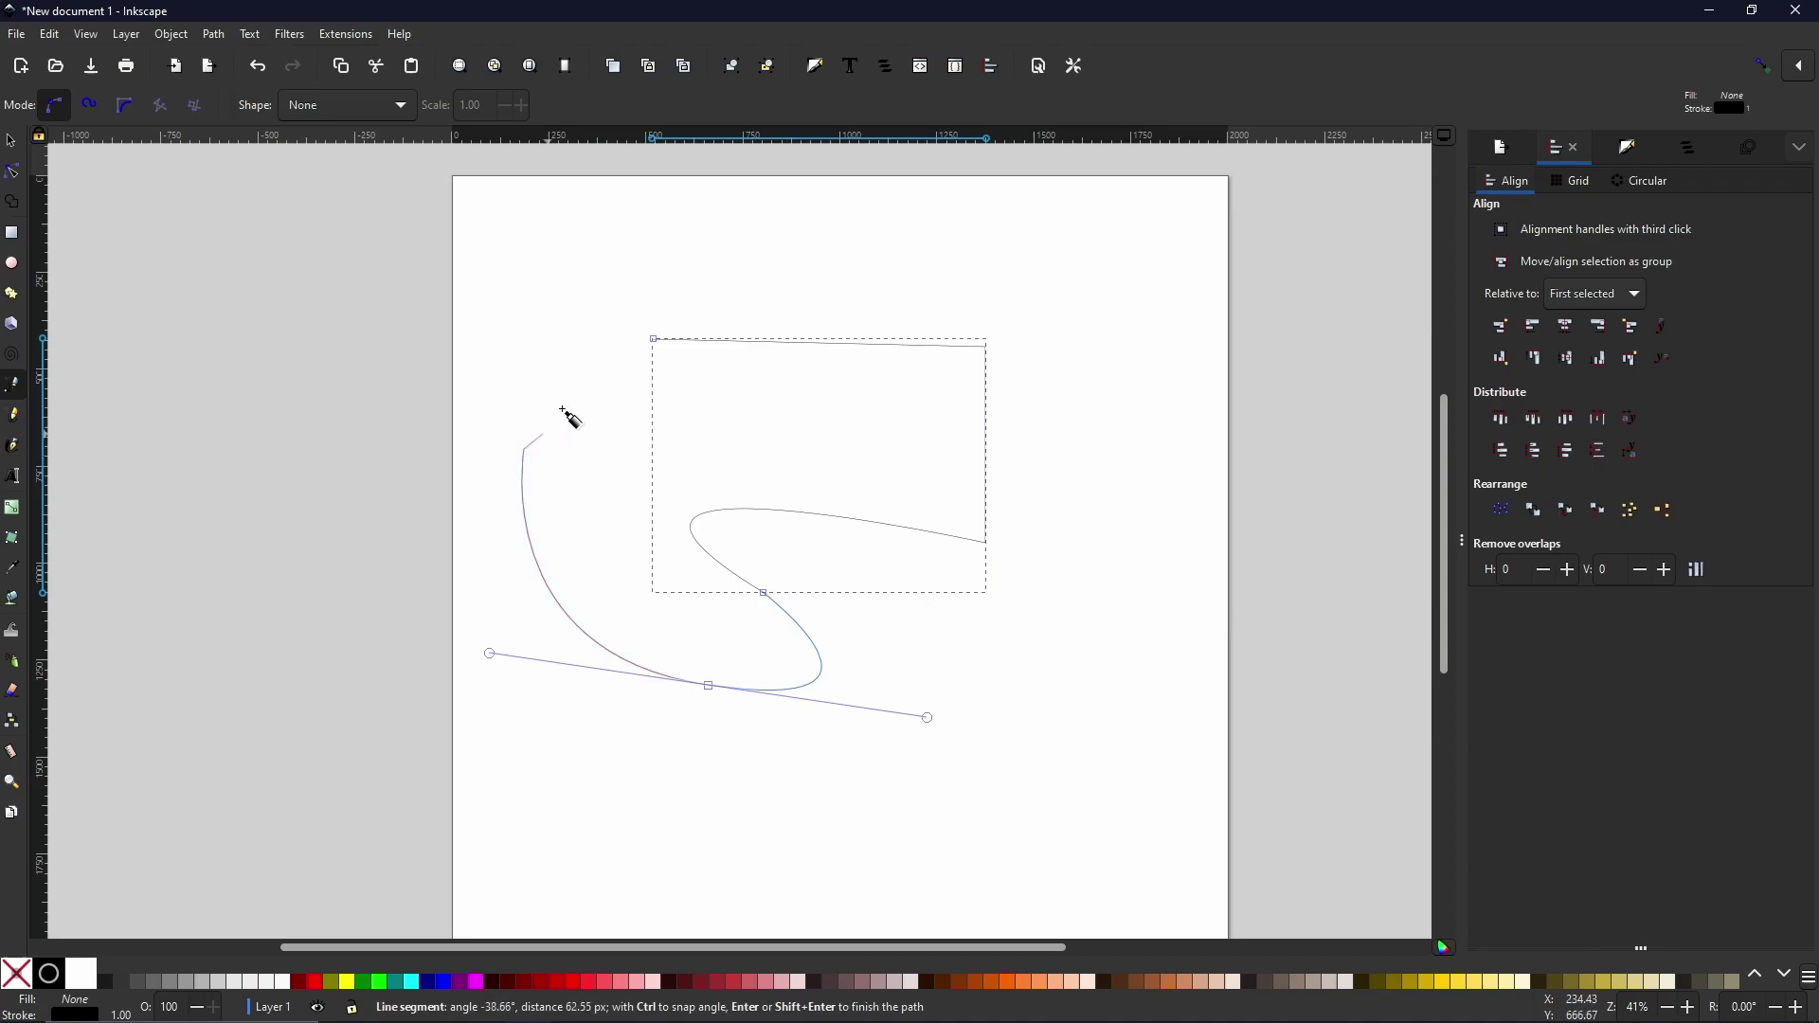
pyautogui.moveTo(654, 340); pyautogui.dragTo(806, 339)
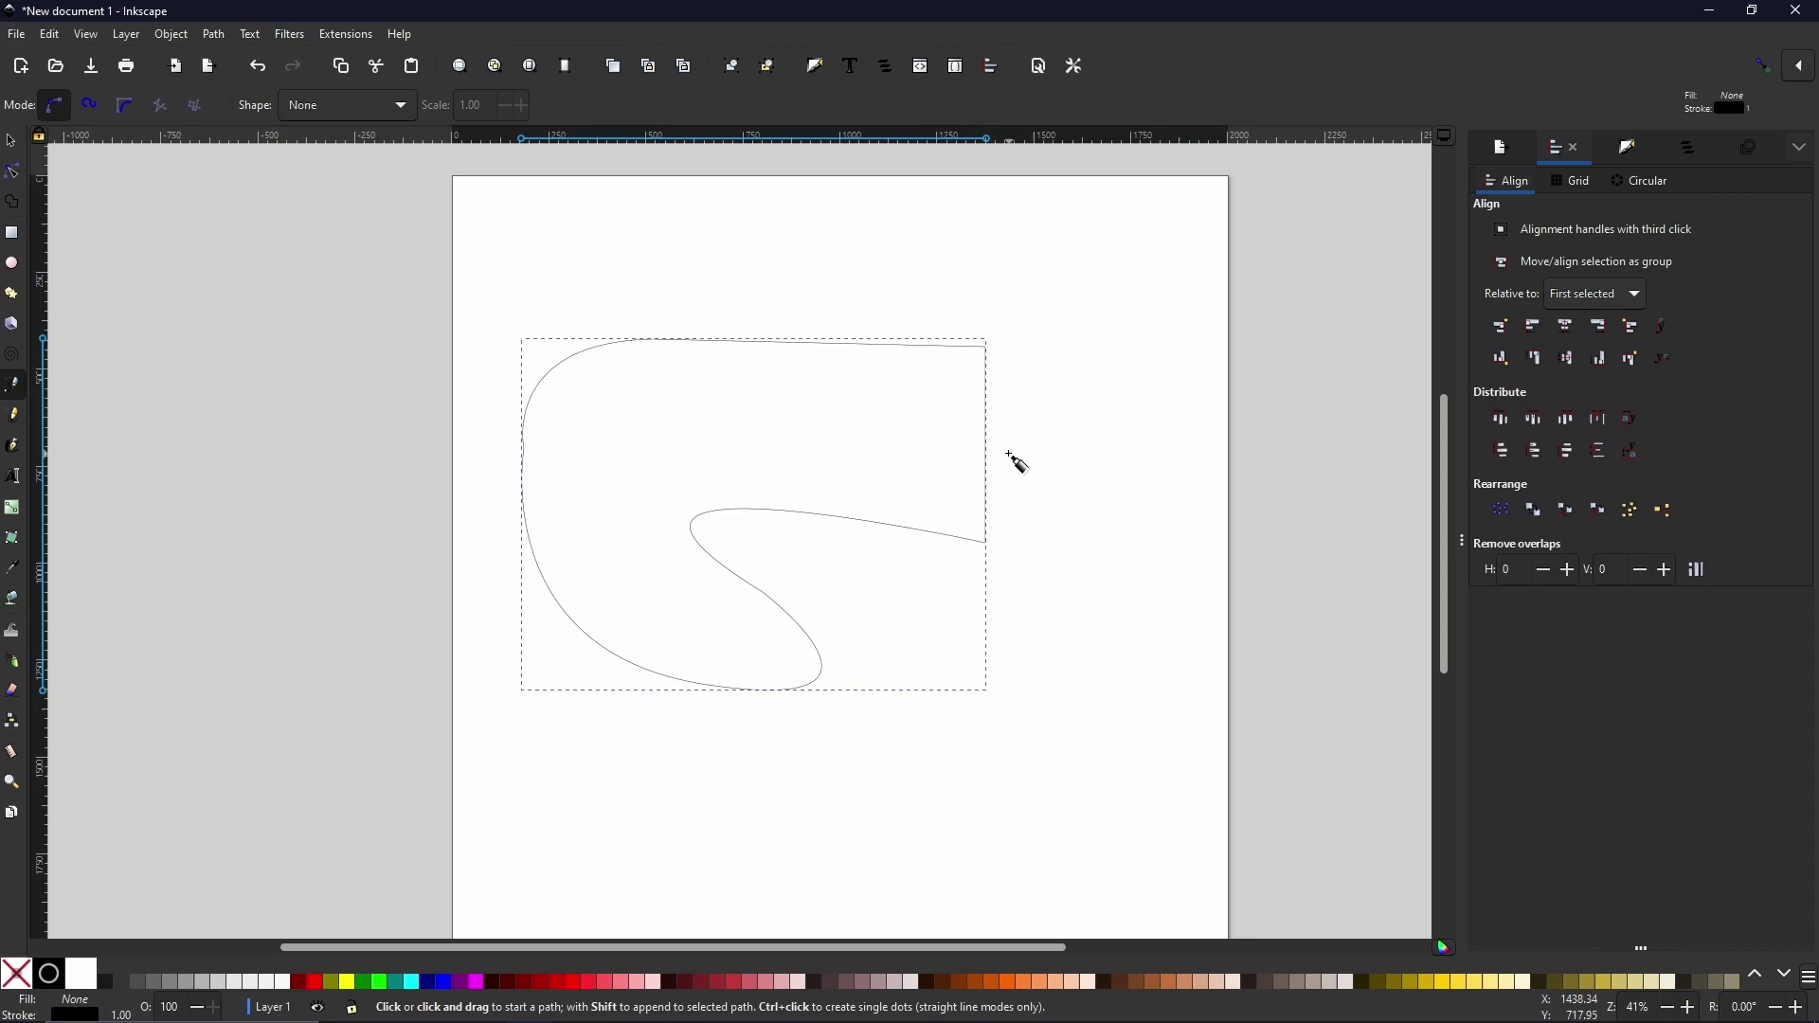
pyautogui.press('Delete')
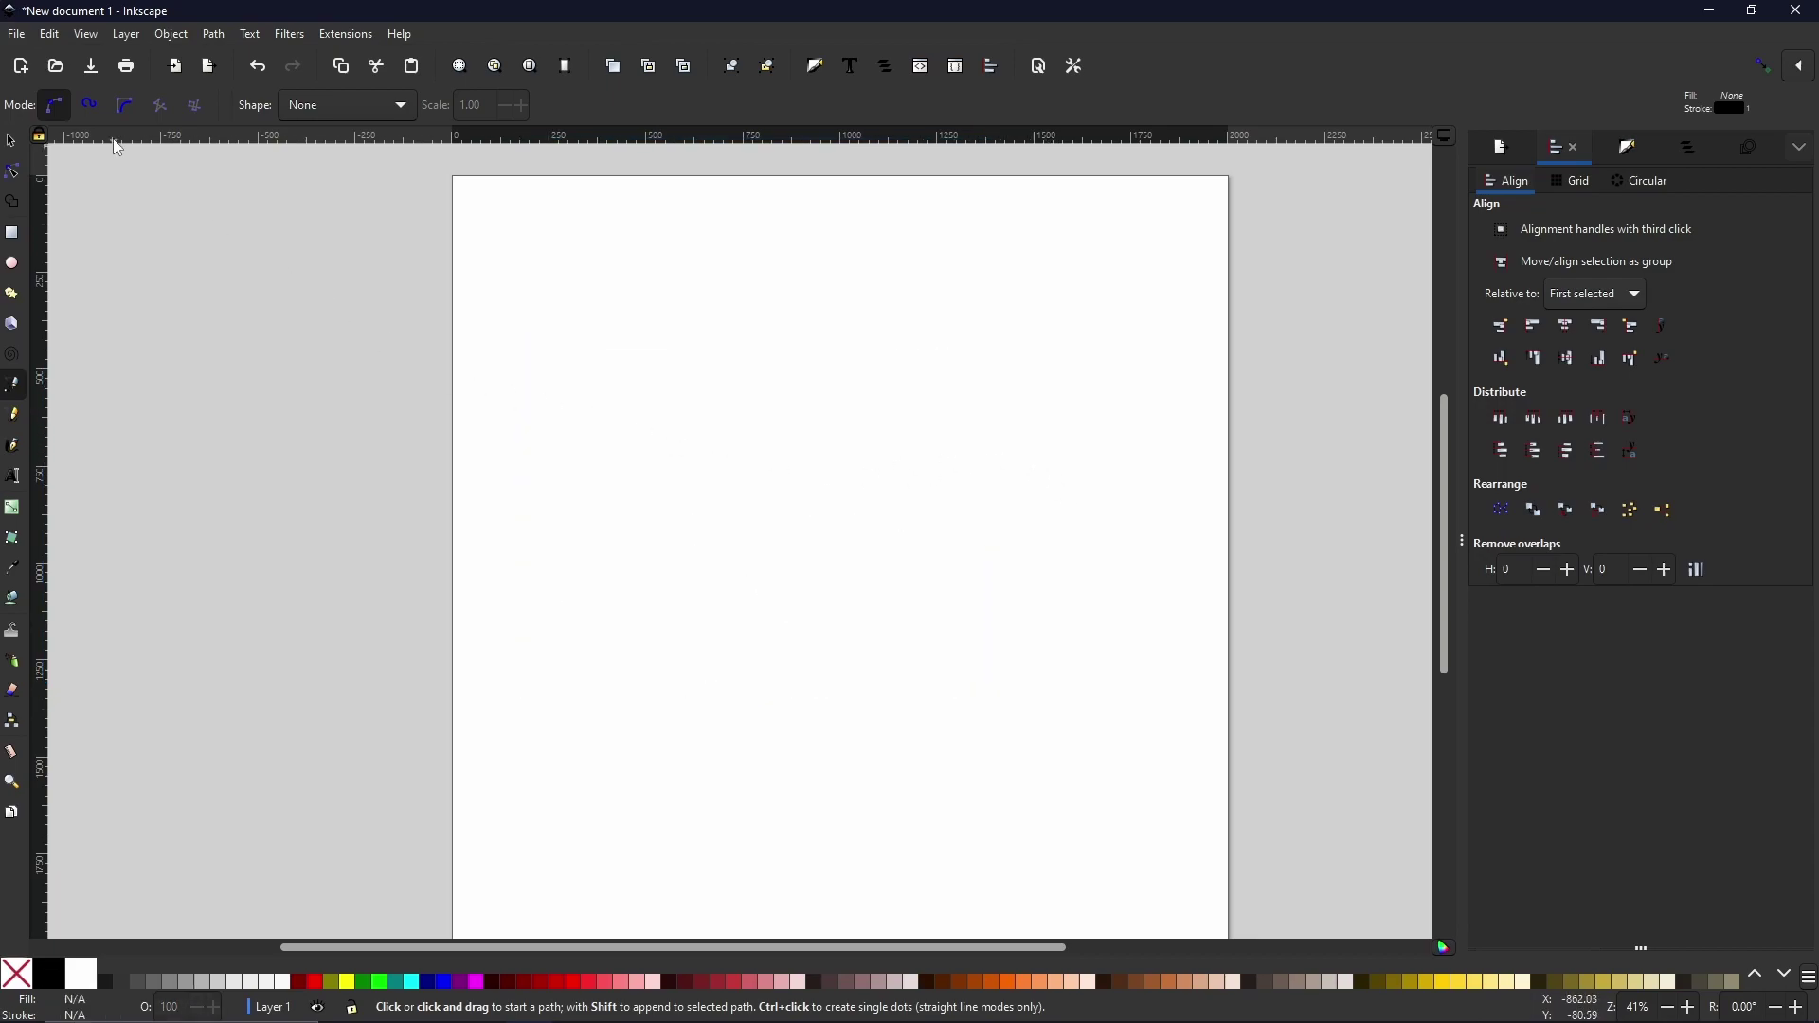
# Switch the pen to Spiro mode and place three curve nodes left of centre.
pyautogui.click(90, 106)
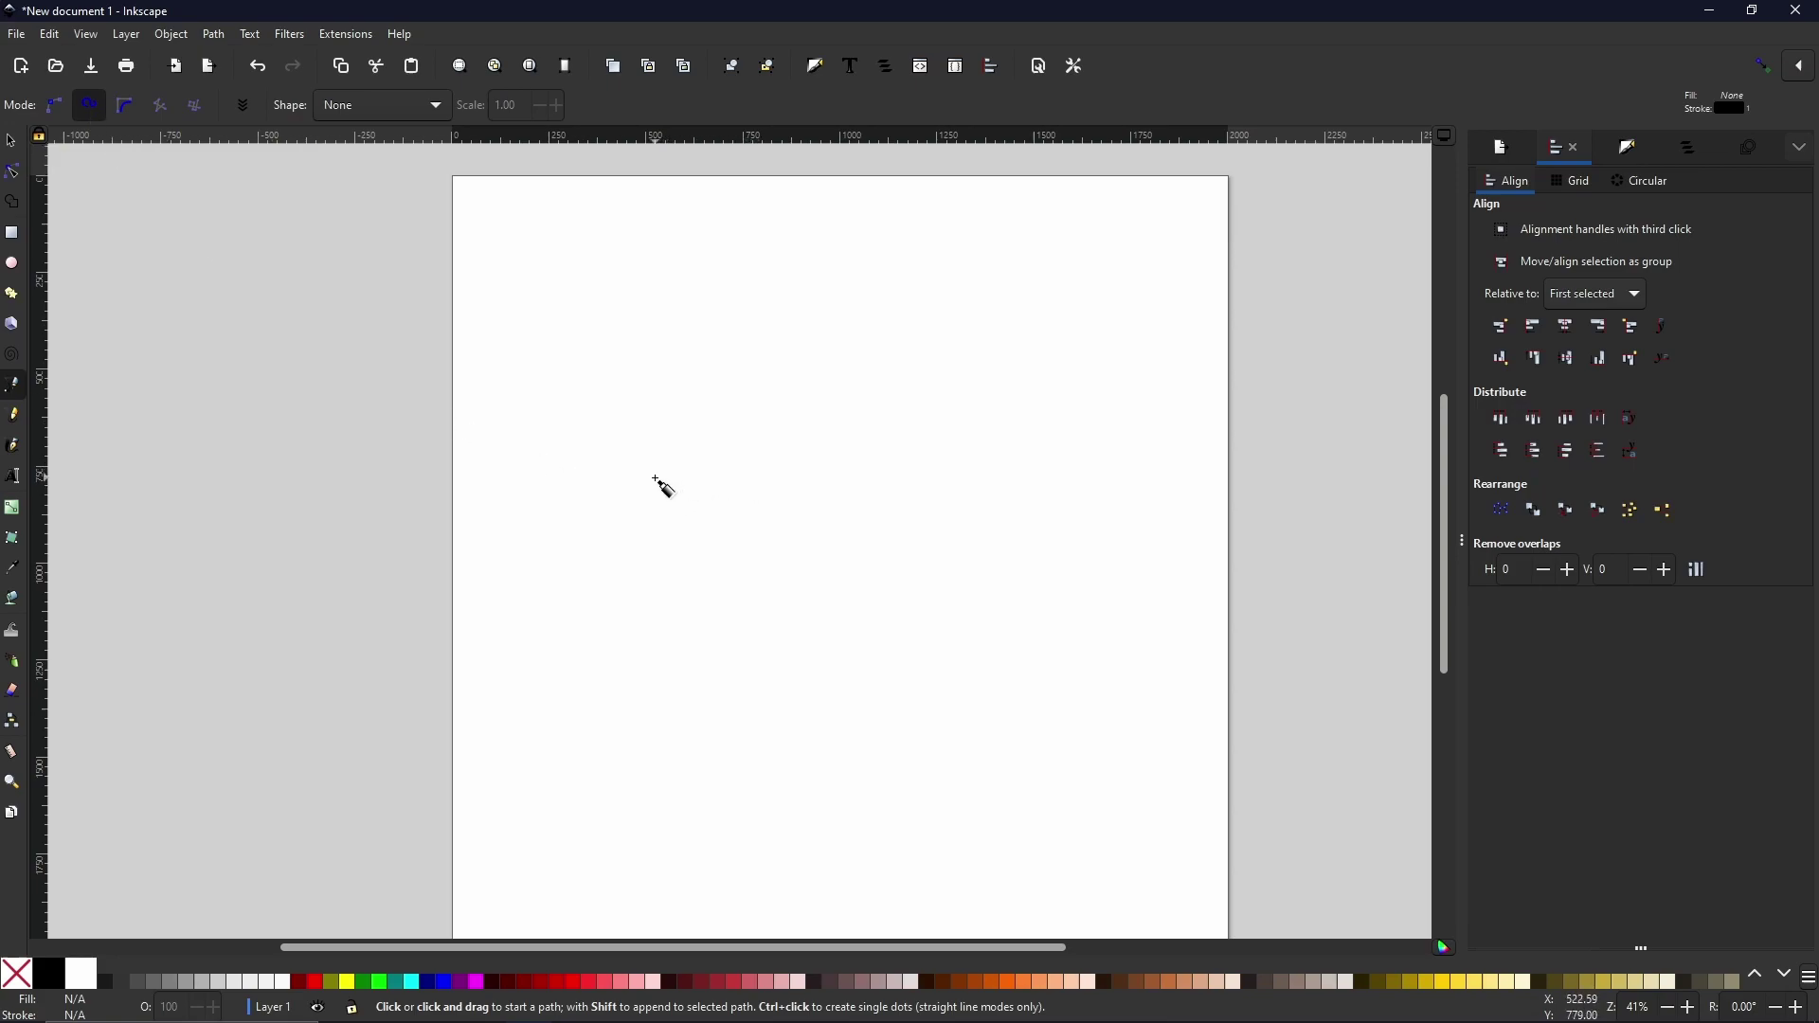
pyautogui.click(655, 478)
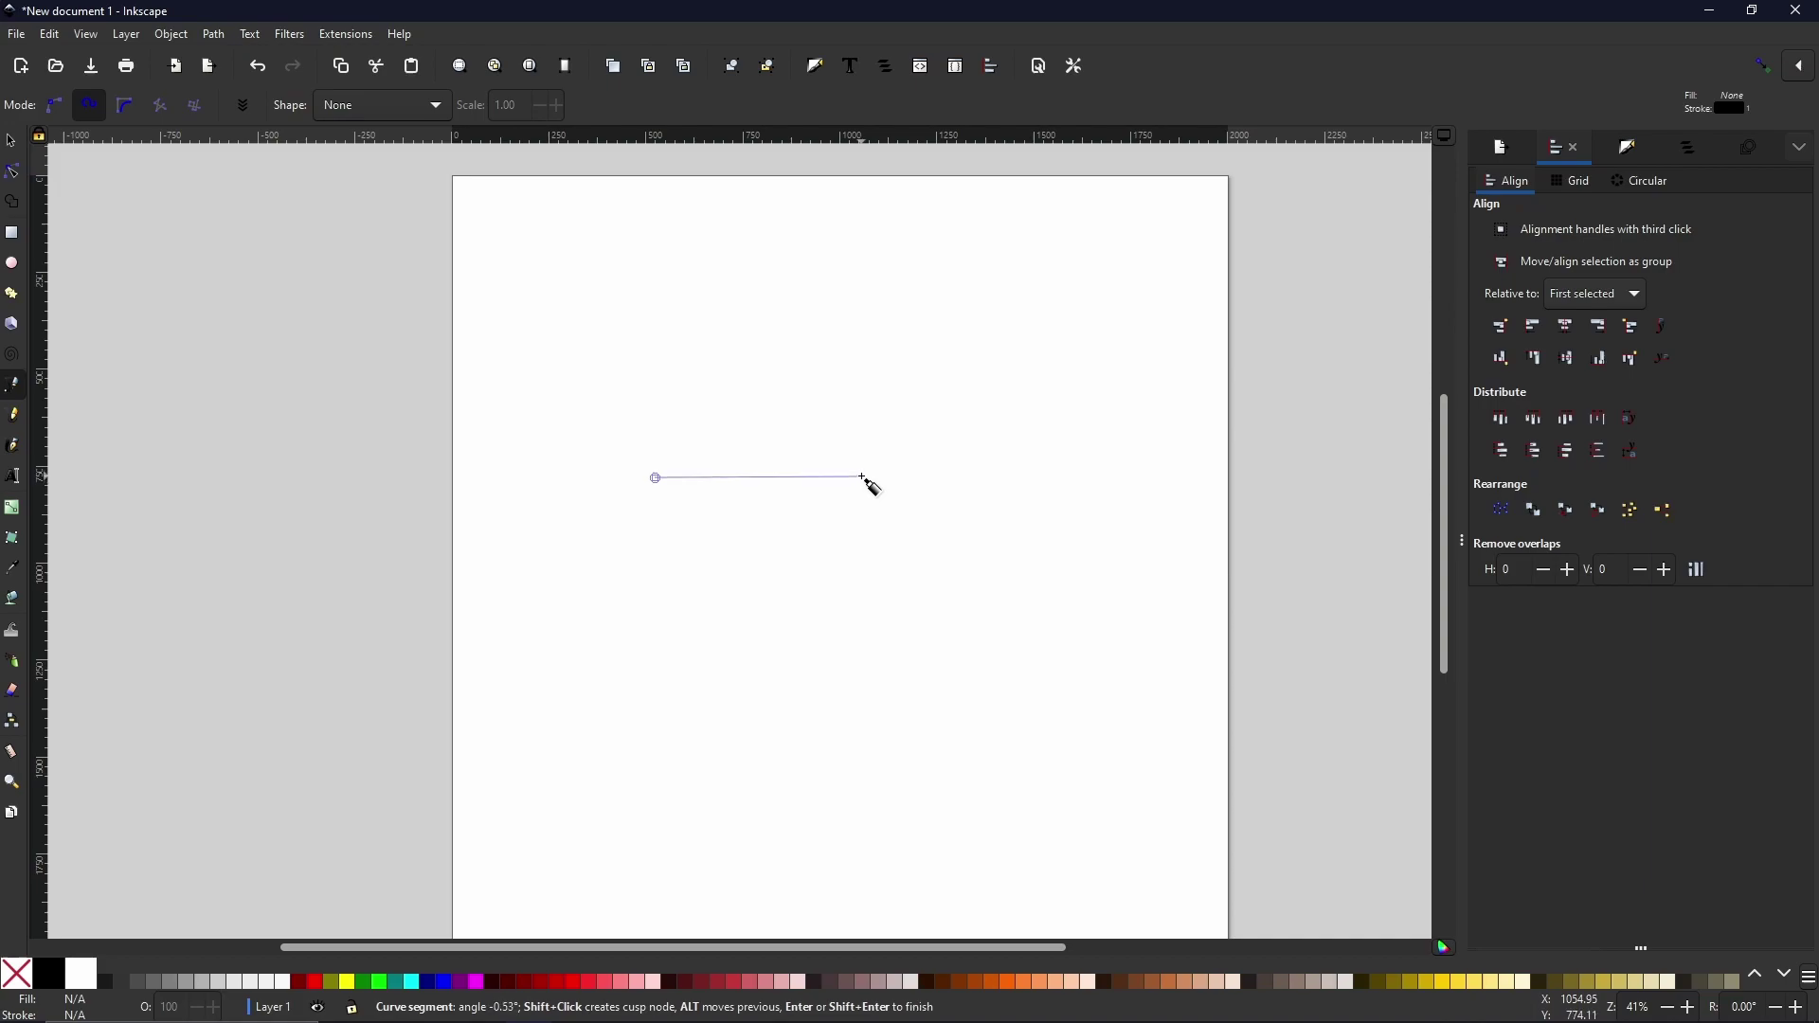
pyautogui.click(863, 476)
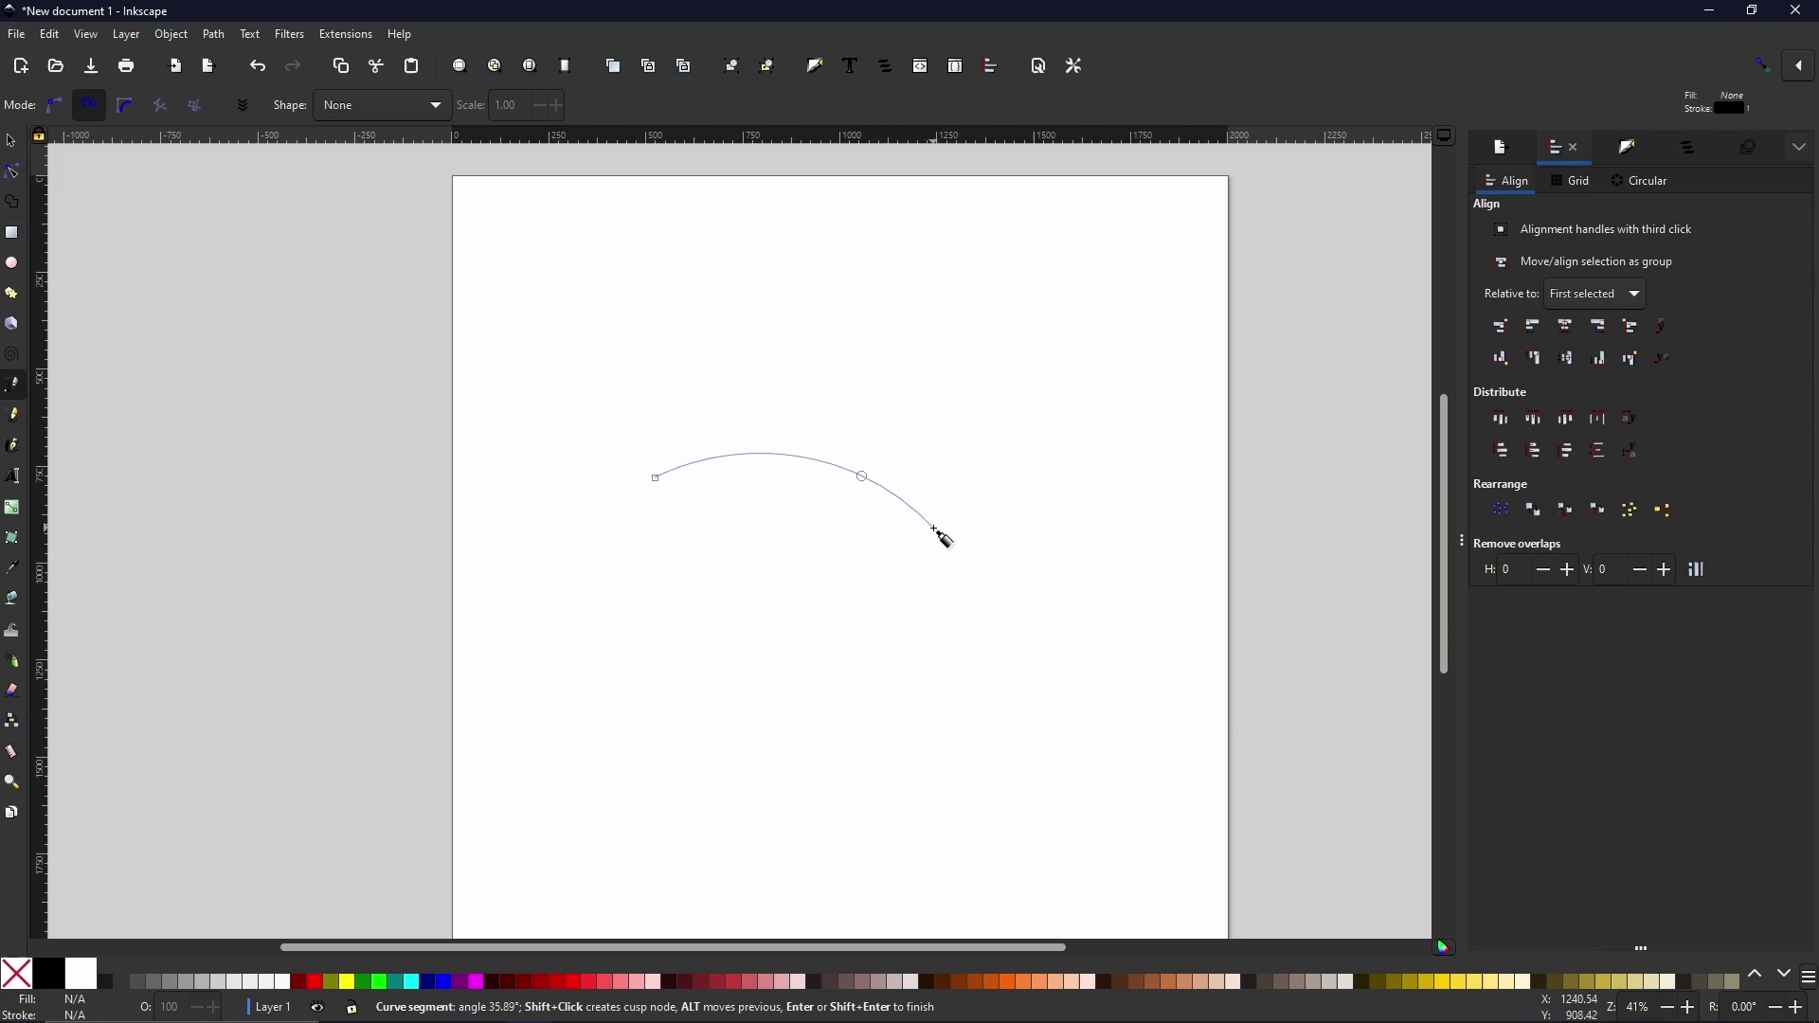
pyautogui.click(933, 528)
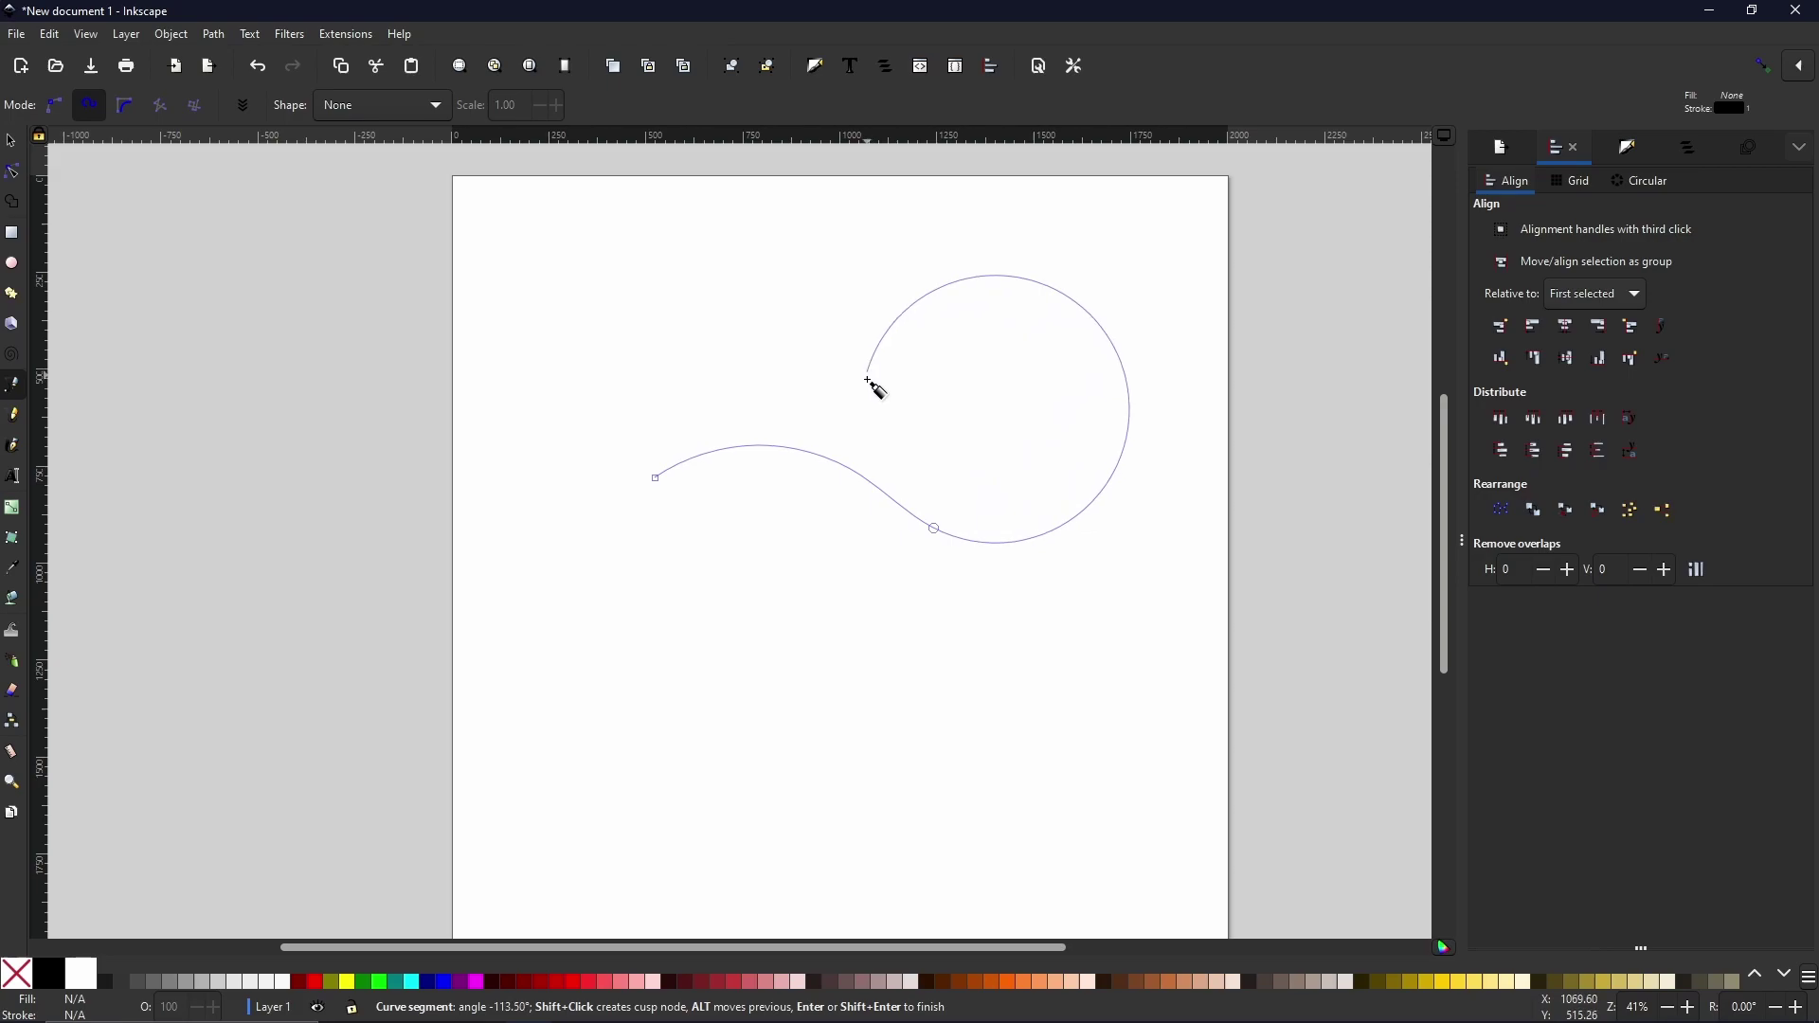
# Add a small loop, cancel the curve with Escape, and begin a BSpline path at lower left.
pyautogui.click(880, 392)
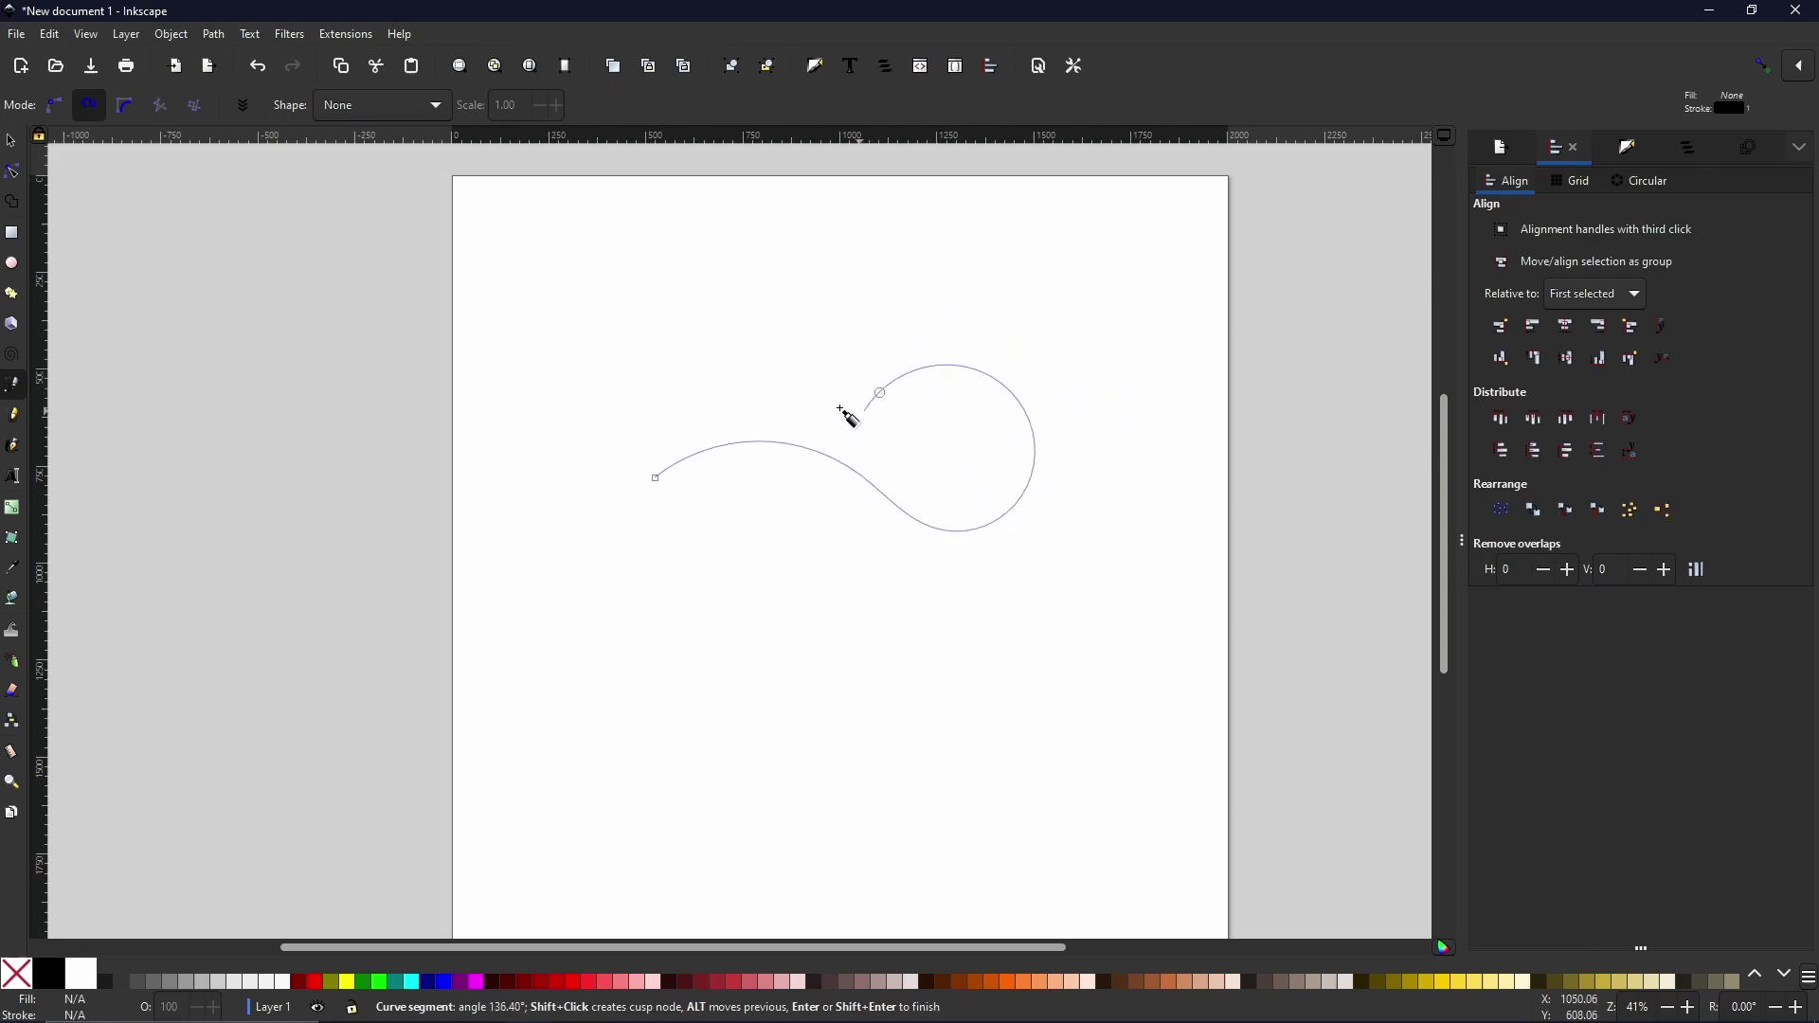
pyautogui.click(952, 414)
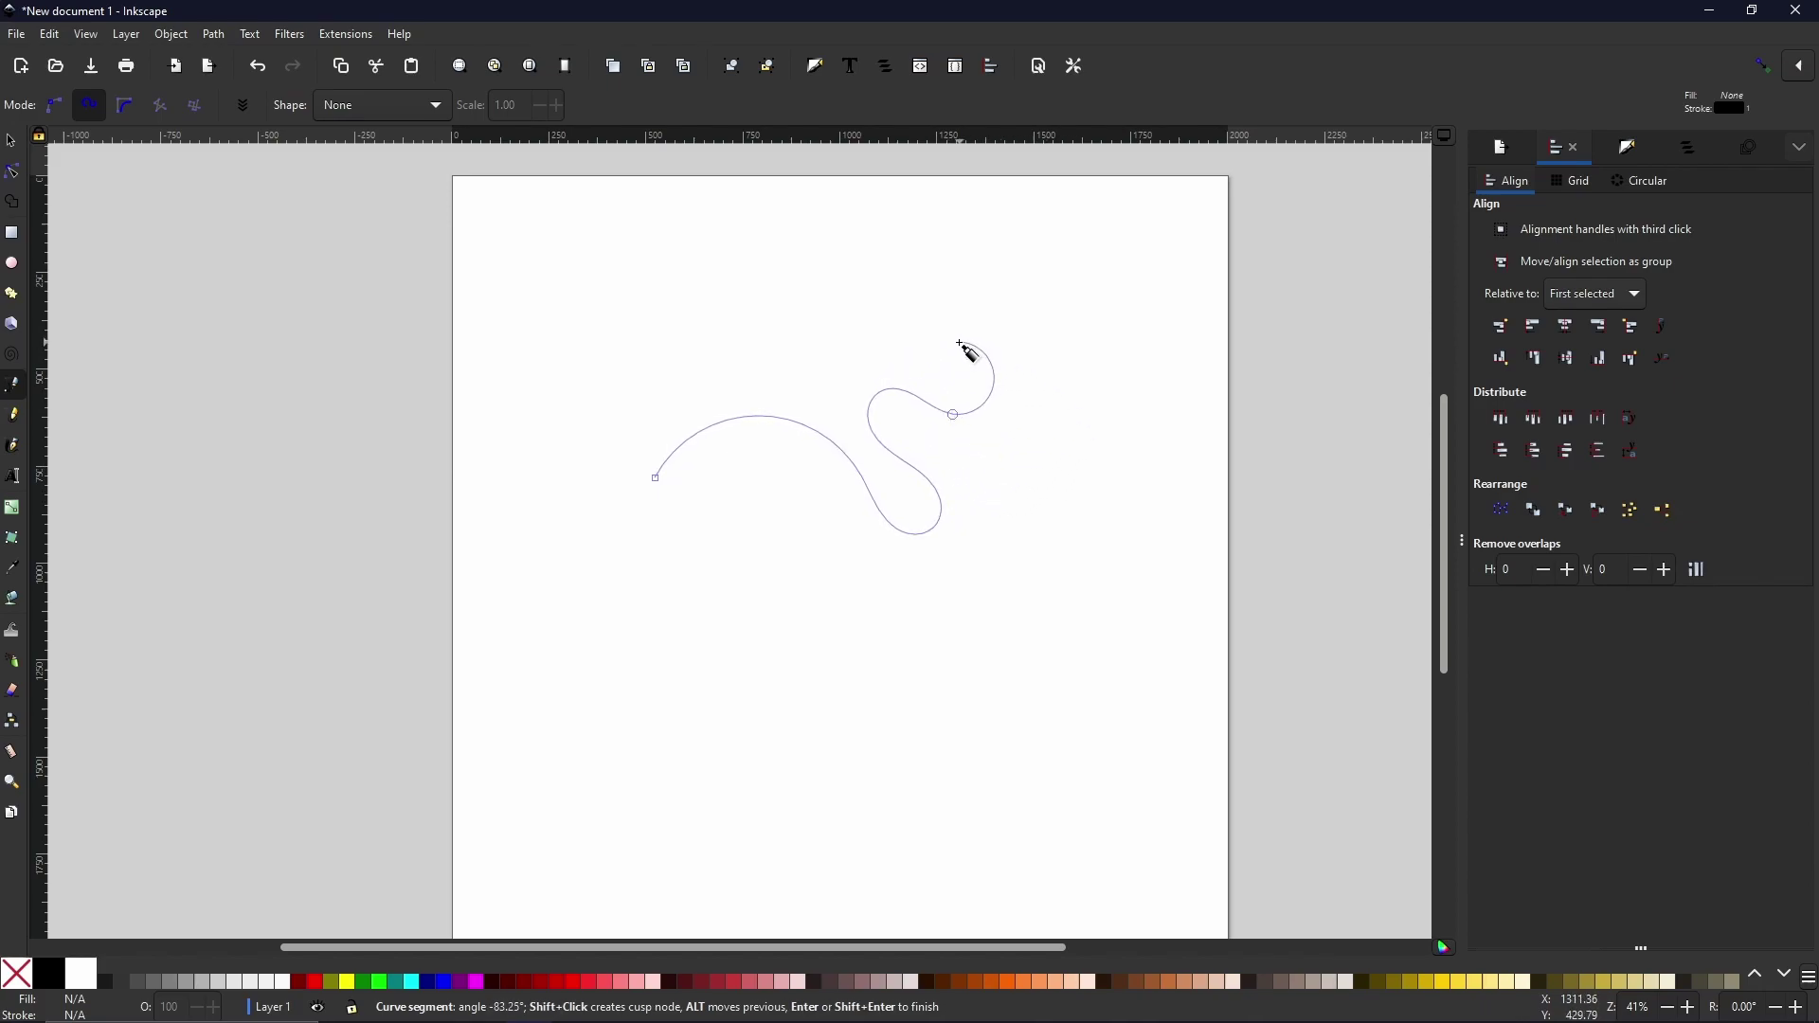
pyautogui.press('Escape')
pyautogui.click(581, 560)
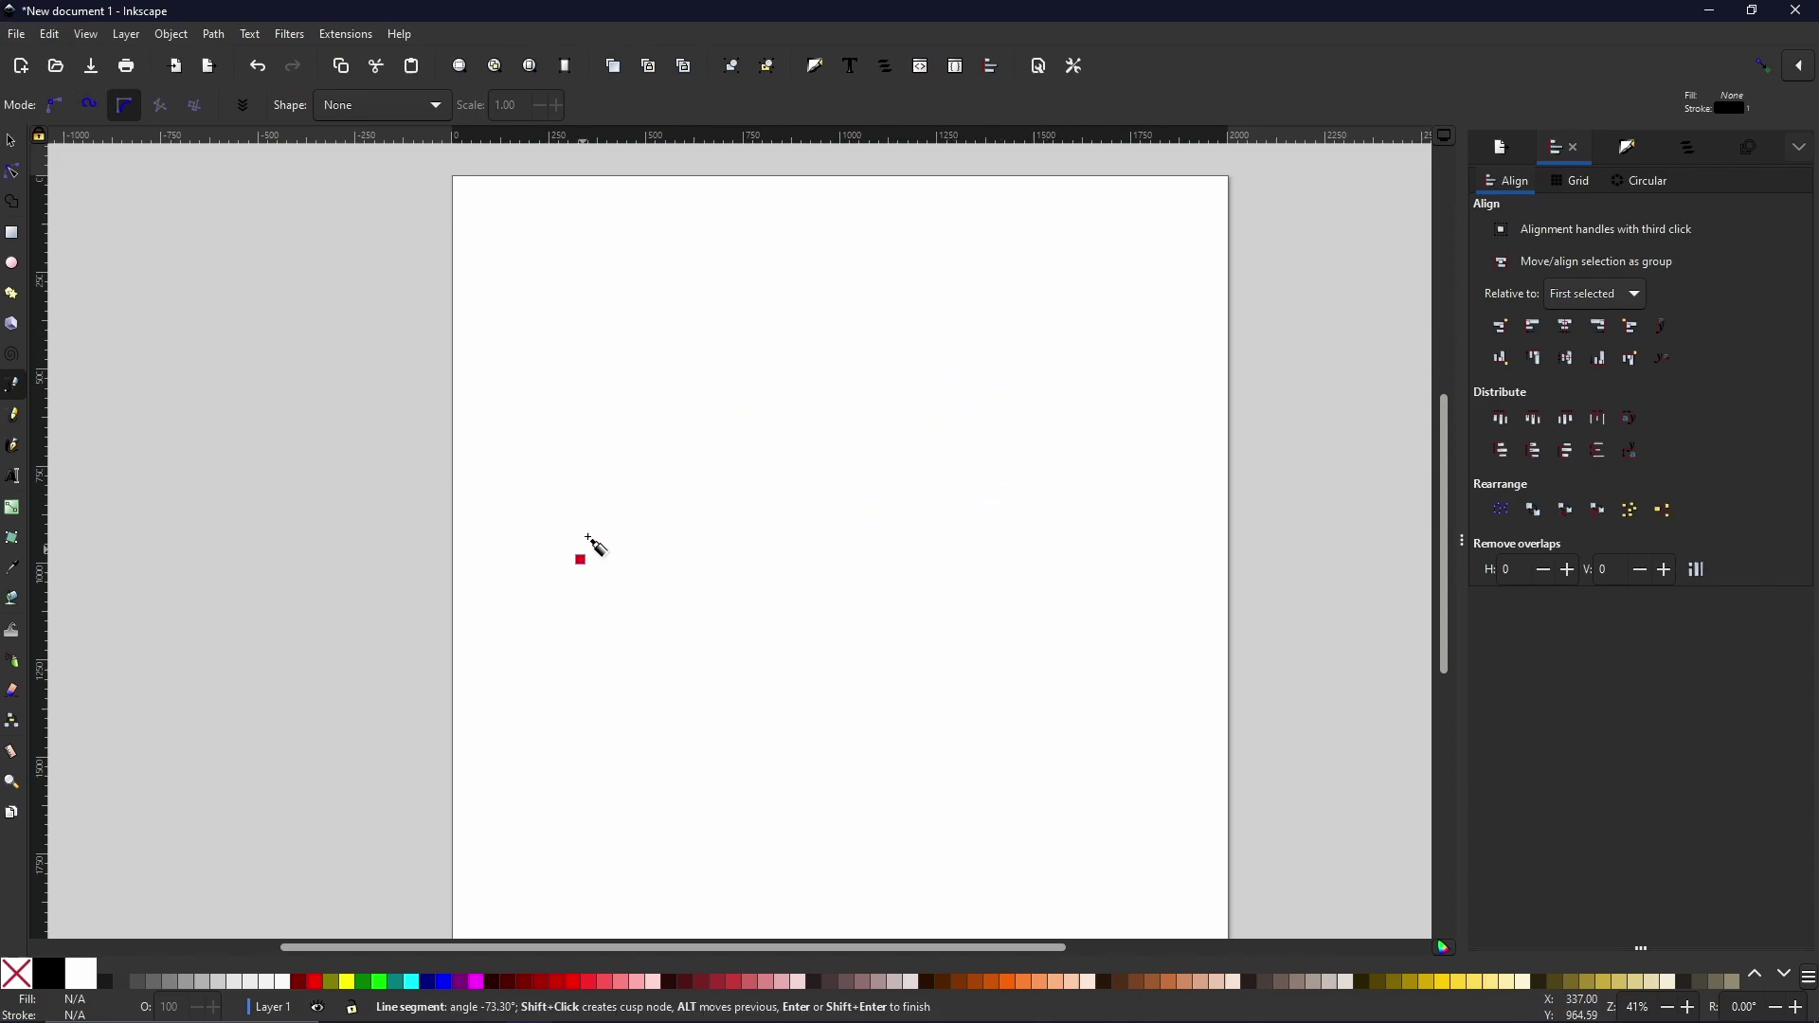
# Place top, right and bottom corners and close at the start node for a round shape.
pyautogui.click(744, 396)
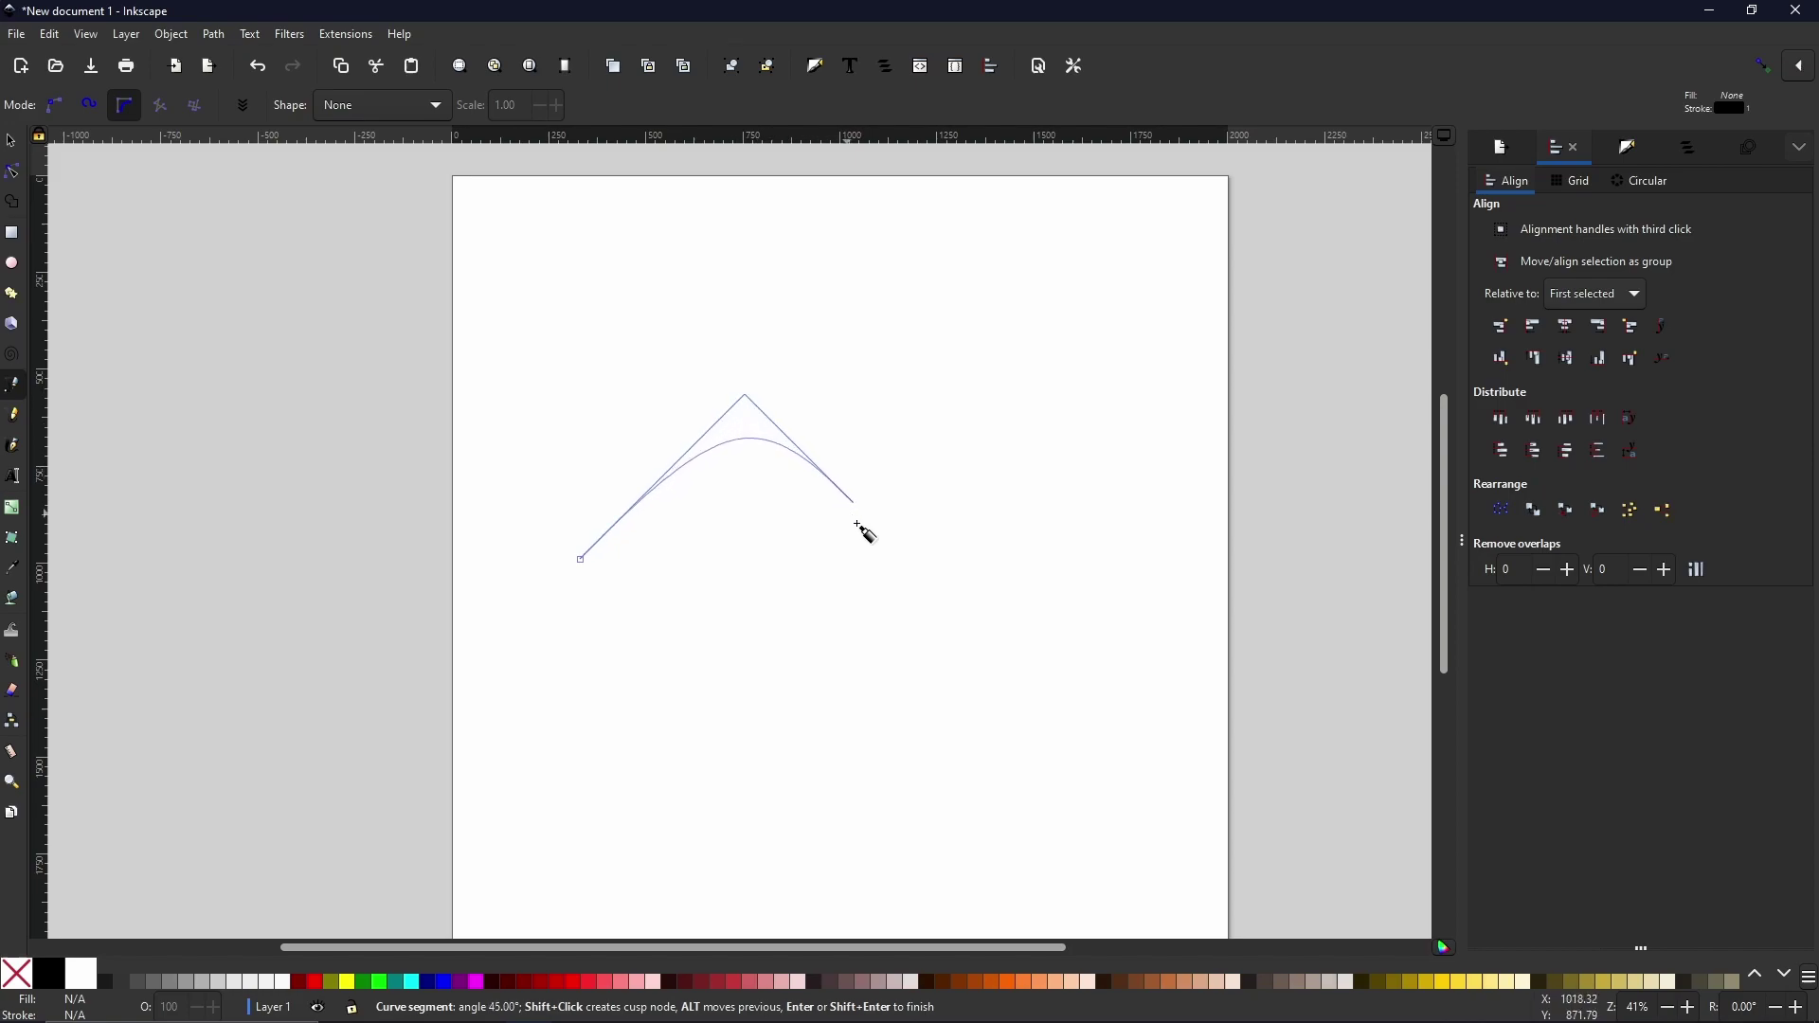
pyautogui.click(903, 555)
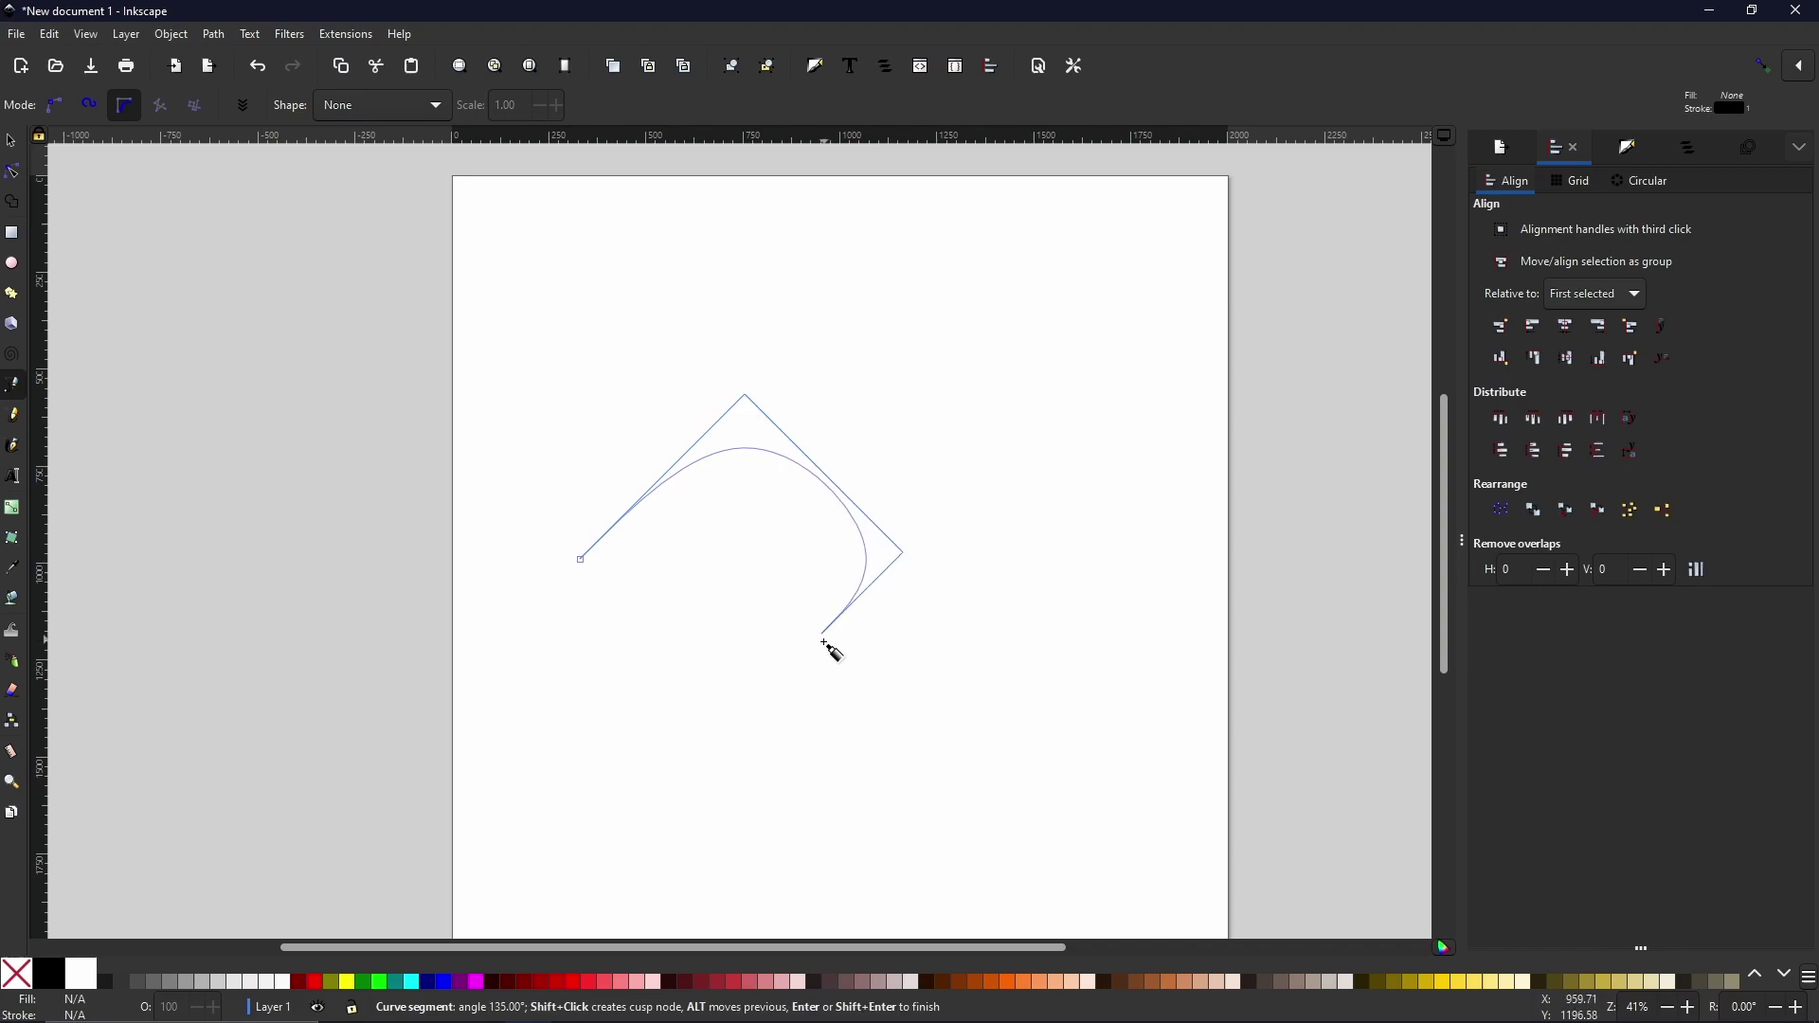
pyautogui.click(739, 714)
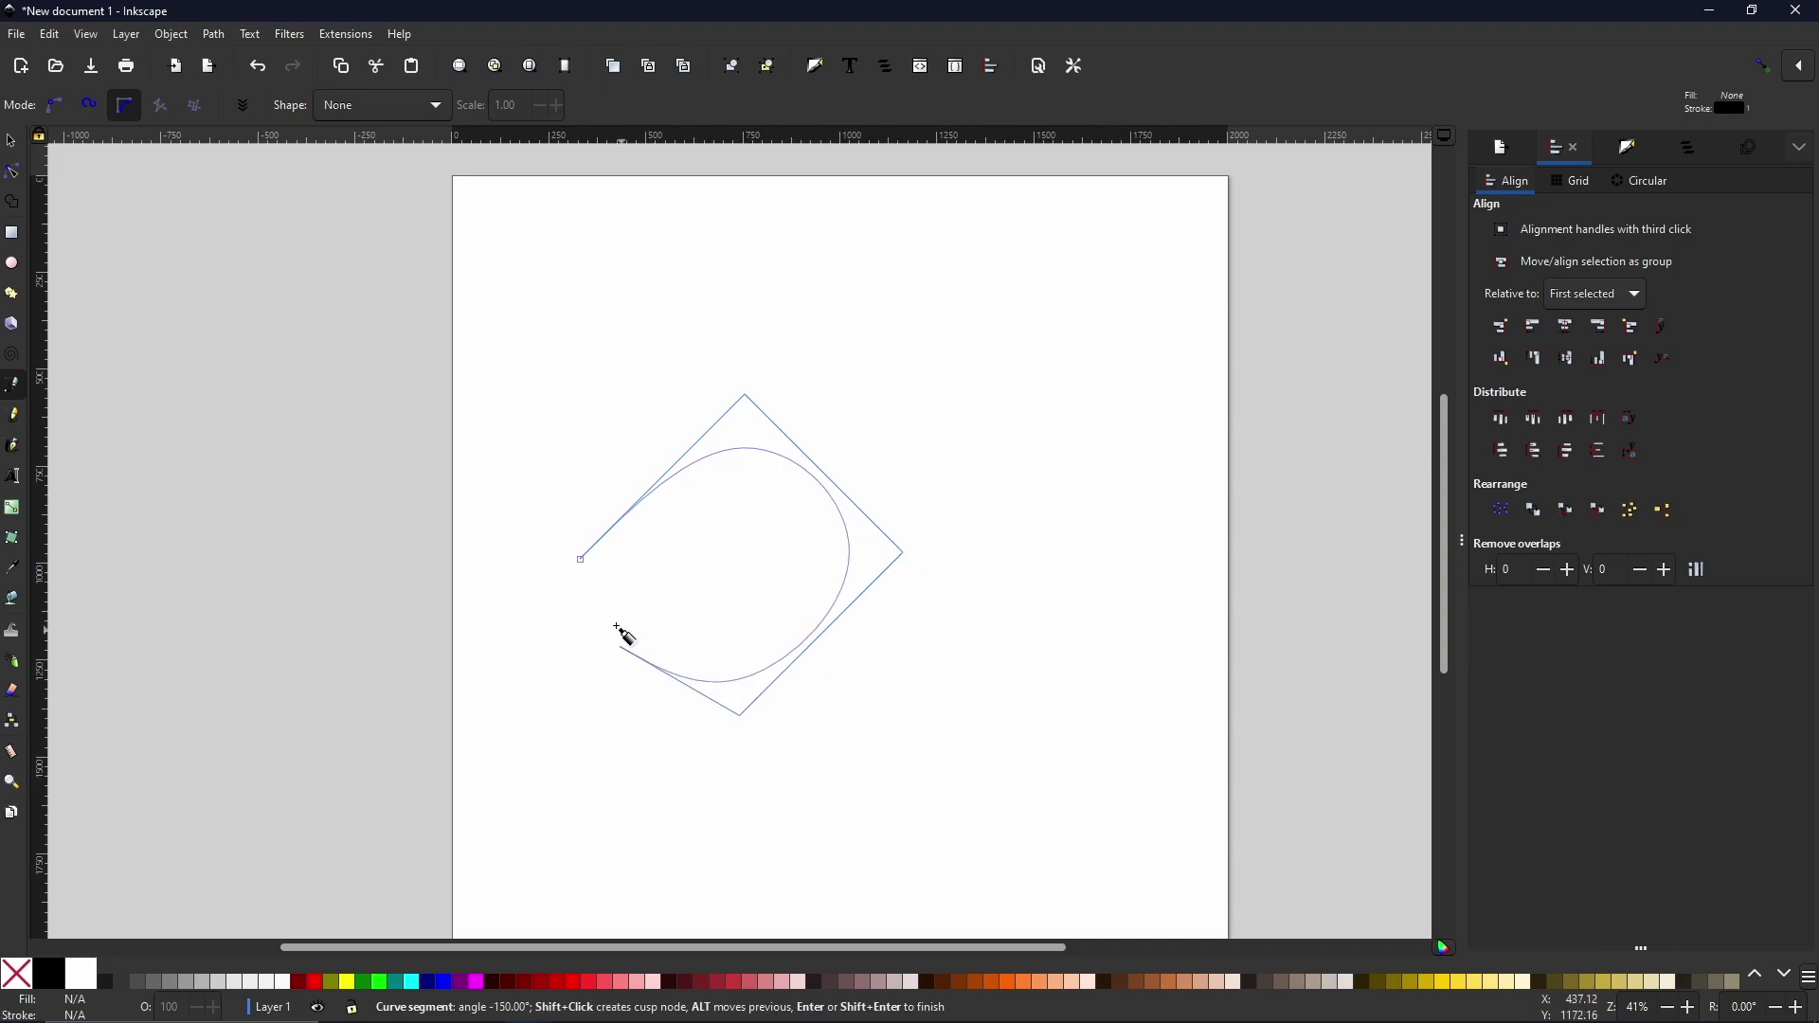
pyautogui.click(580, 560)
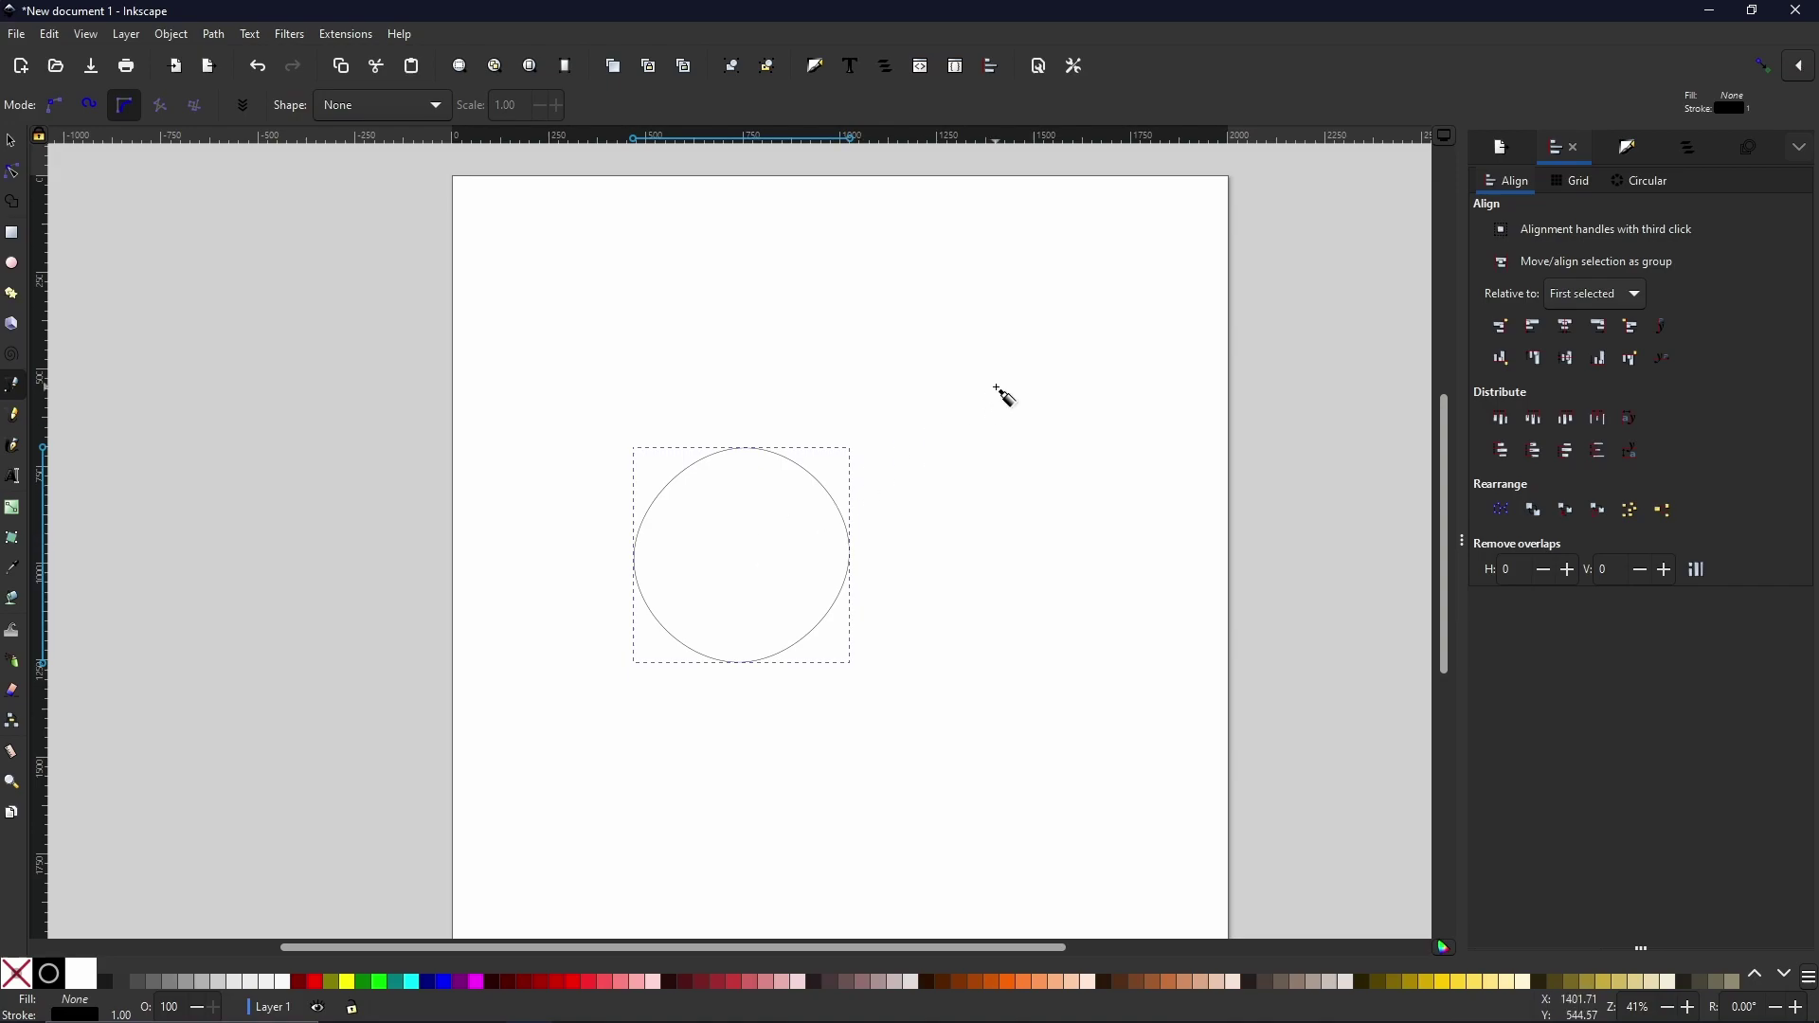
# Start a BSpline curve above the circle and curl it inward to a spiral centre.
pyautogui.click(805, 372)
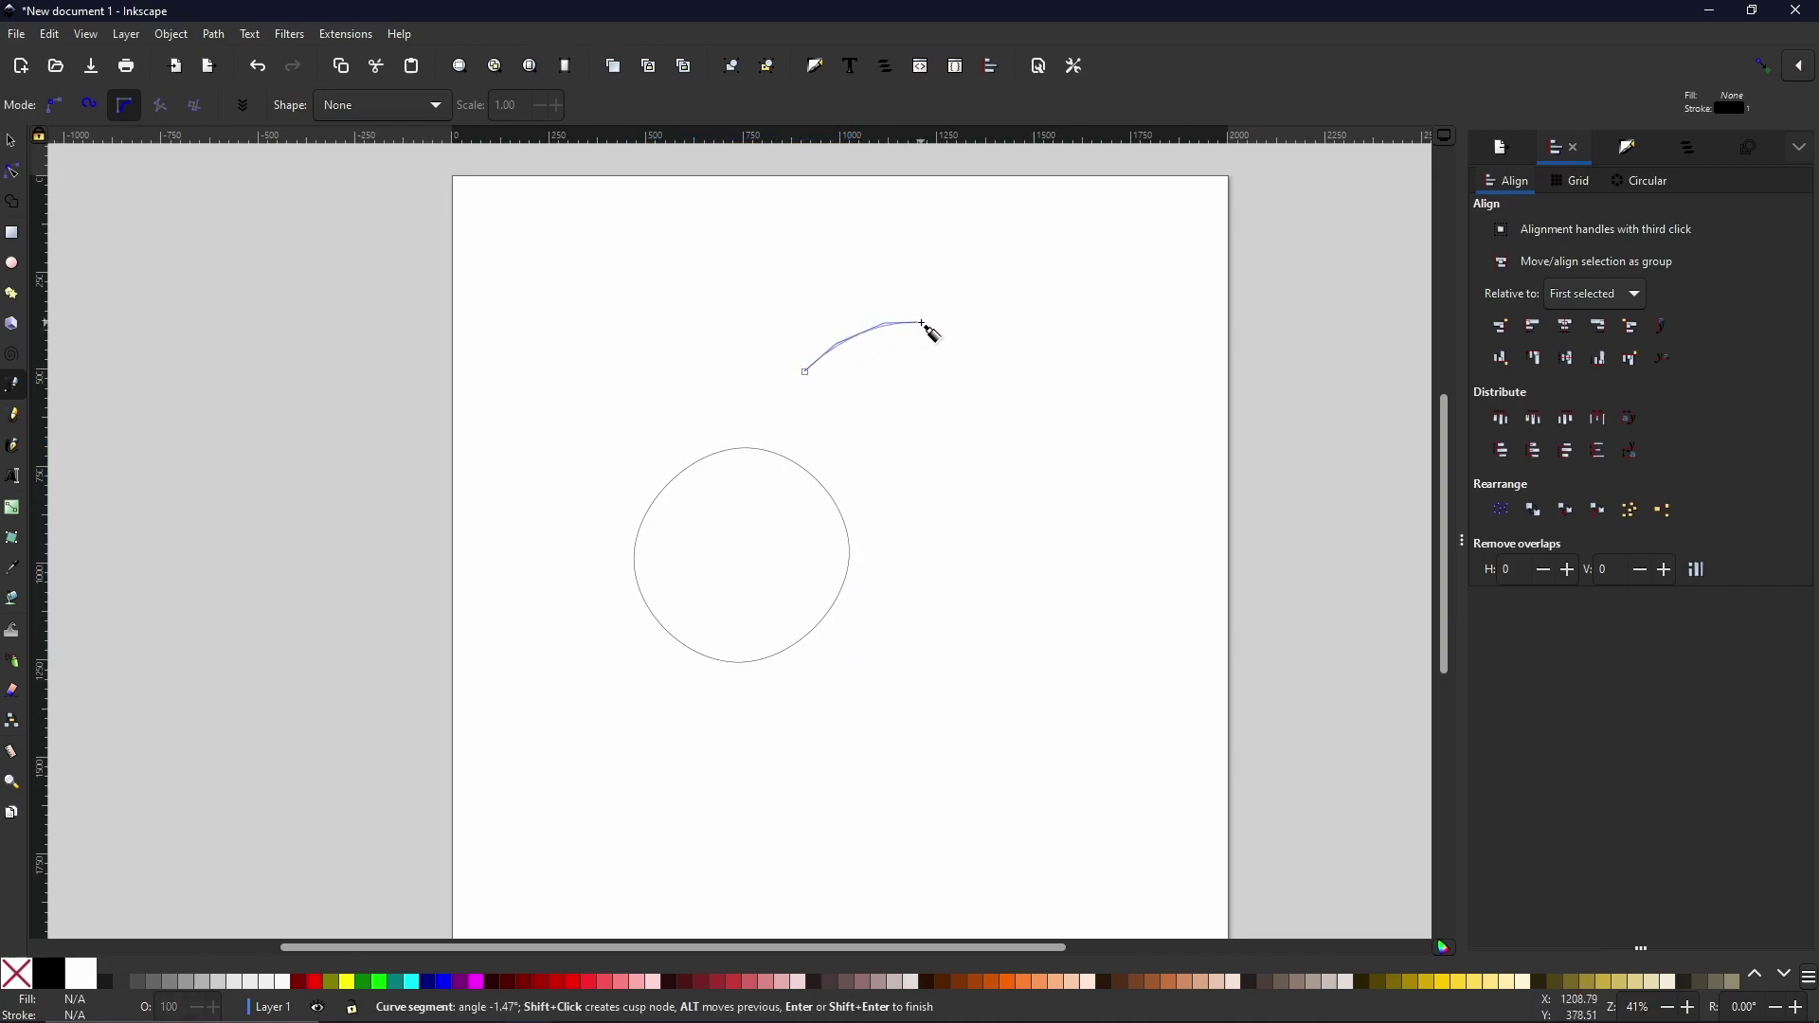
pyautogui.click(976, 479)
pyautogui.click(934, 516)
pyautogui.click(881, 490)
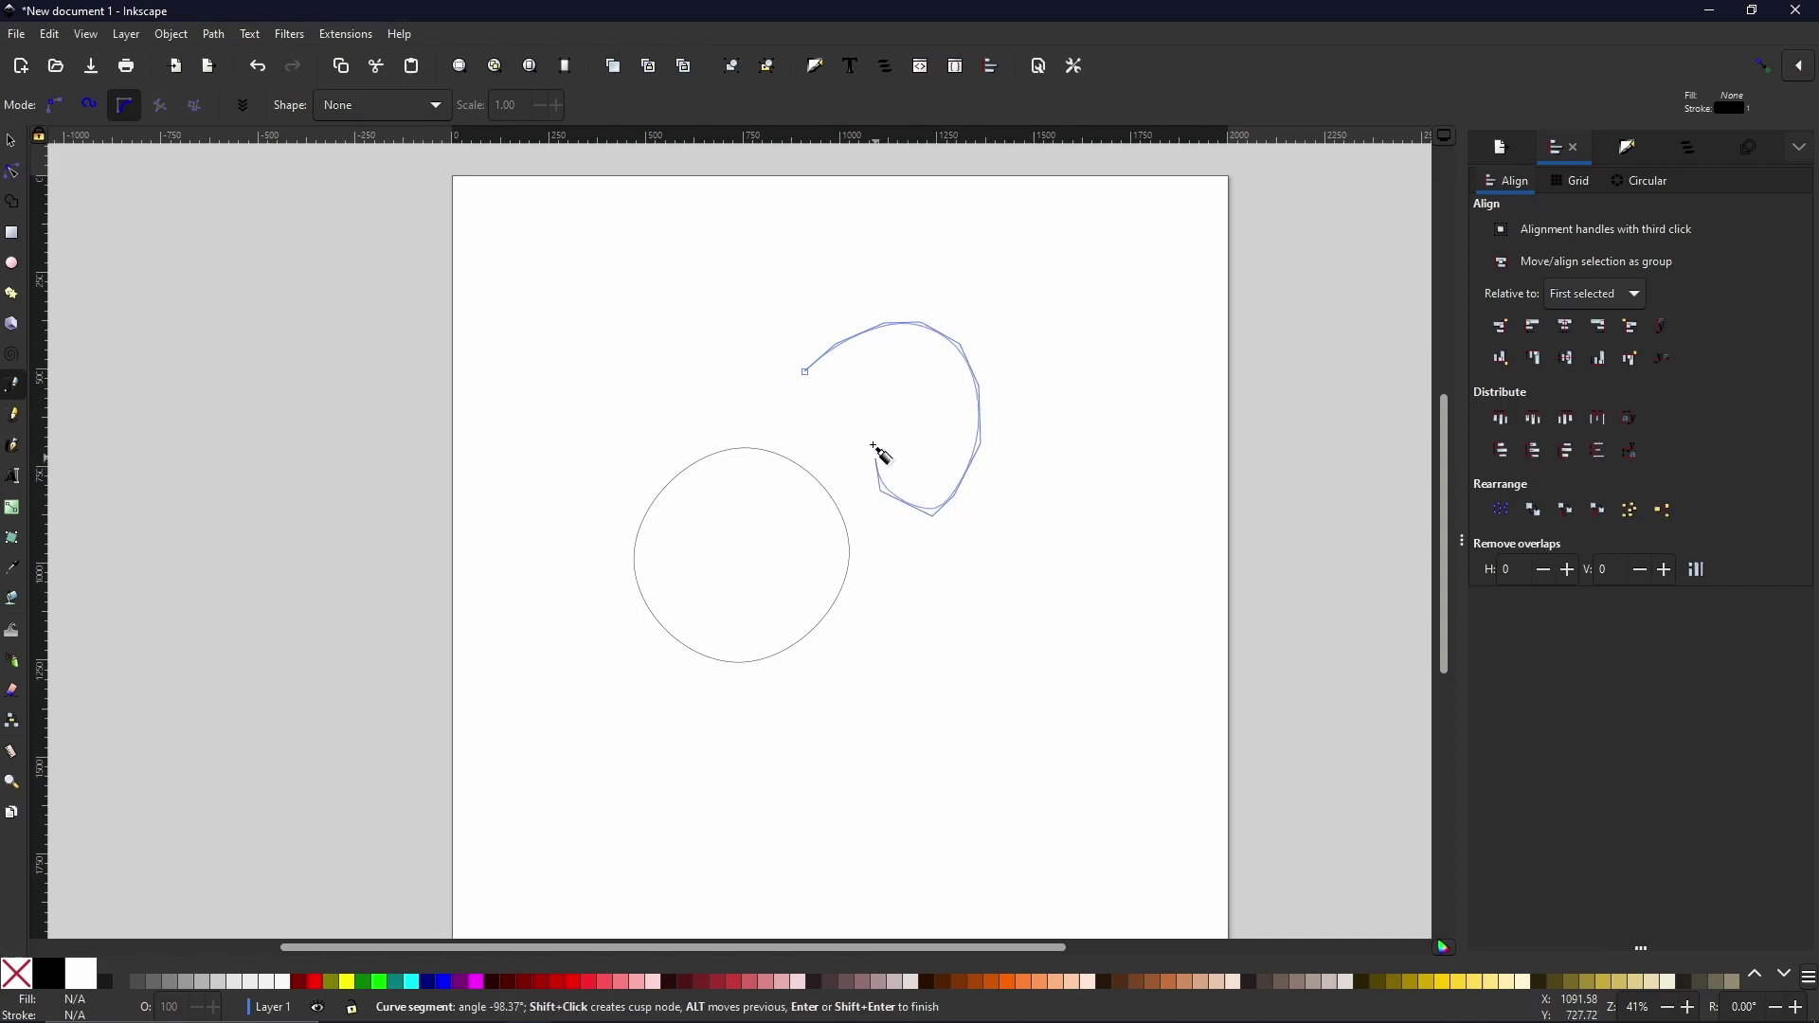
pyautogui.click(874, 445)
pyautogui.click(896, 408)
pyautogui.click(925, 407)
pyautogui.click(939, 441)
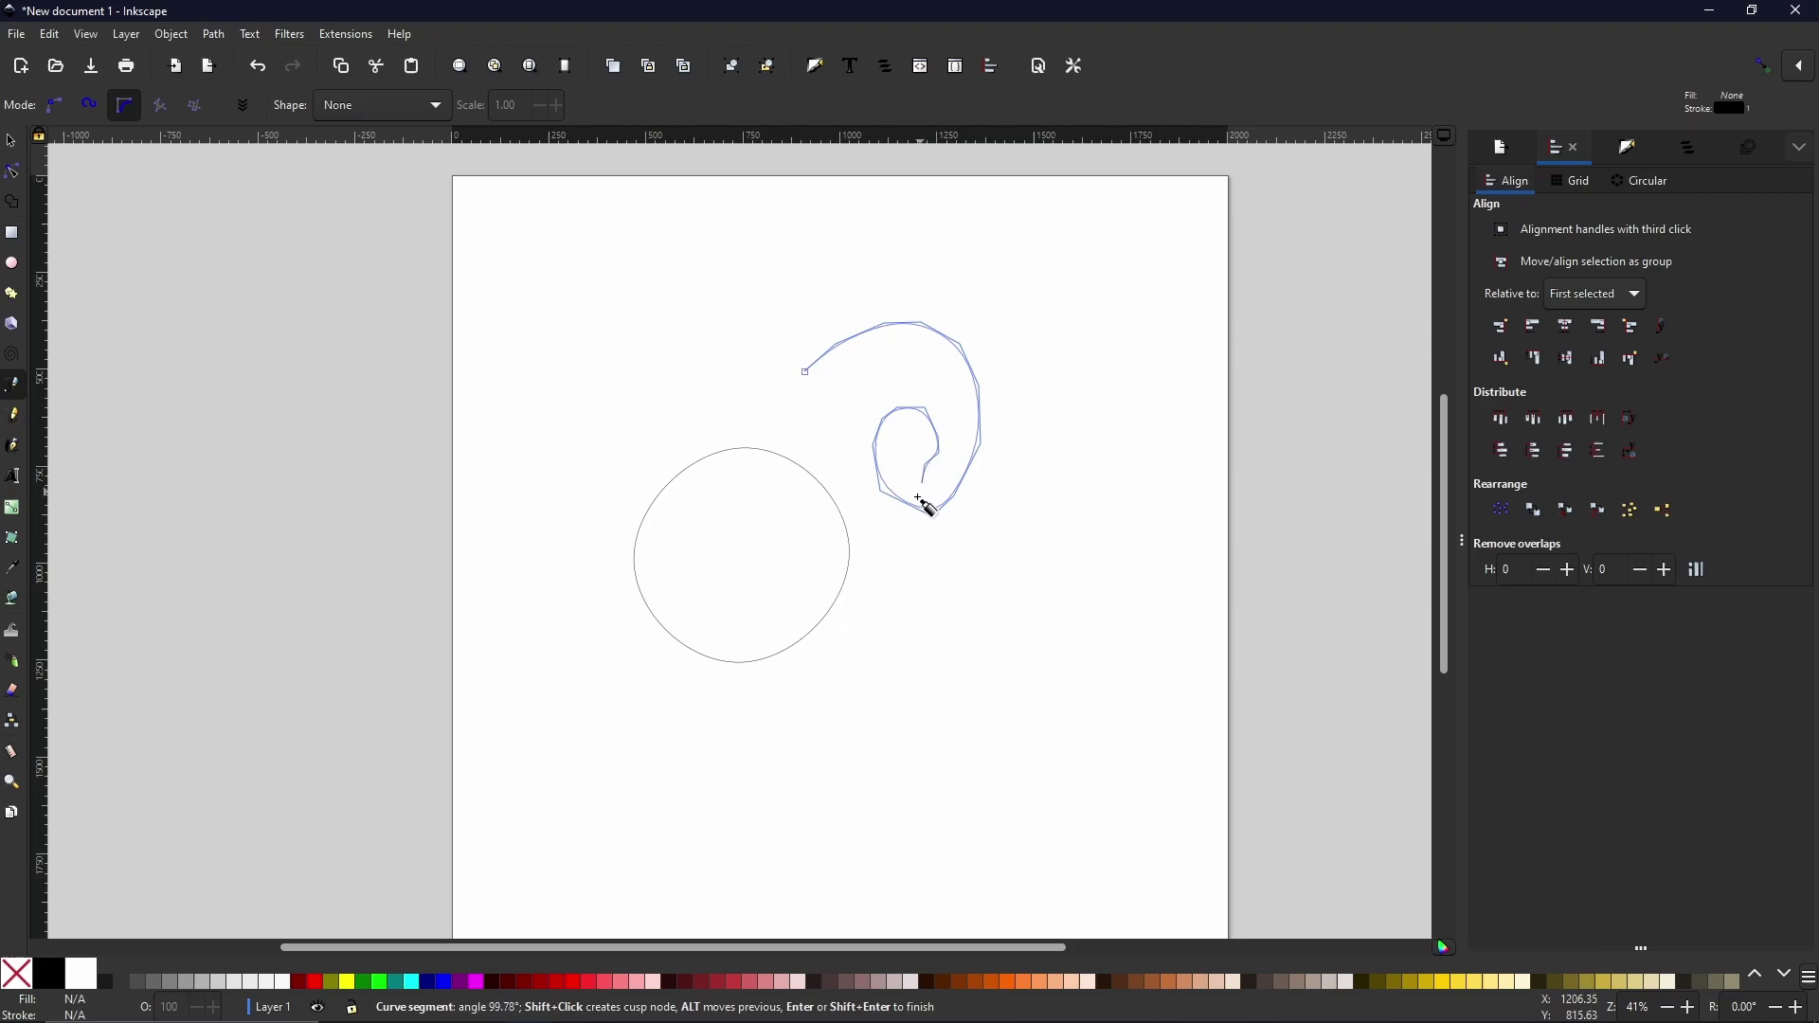
pyautogui.click(926, 465)
pyautogui.keyDown('ctrl'); pyautogui.scroll(5, 926, 445); pyautogui.keyUp('ctrl')
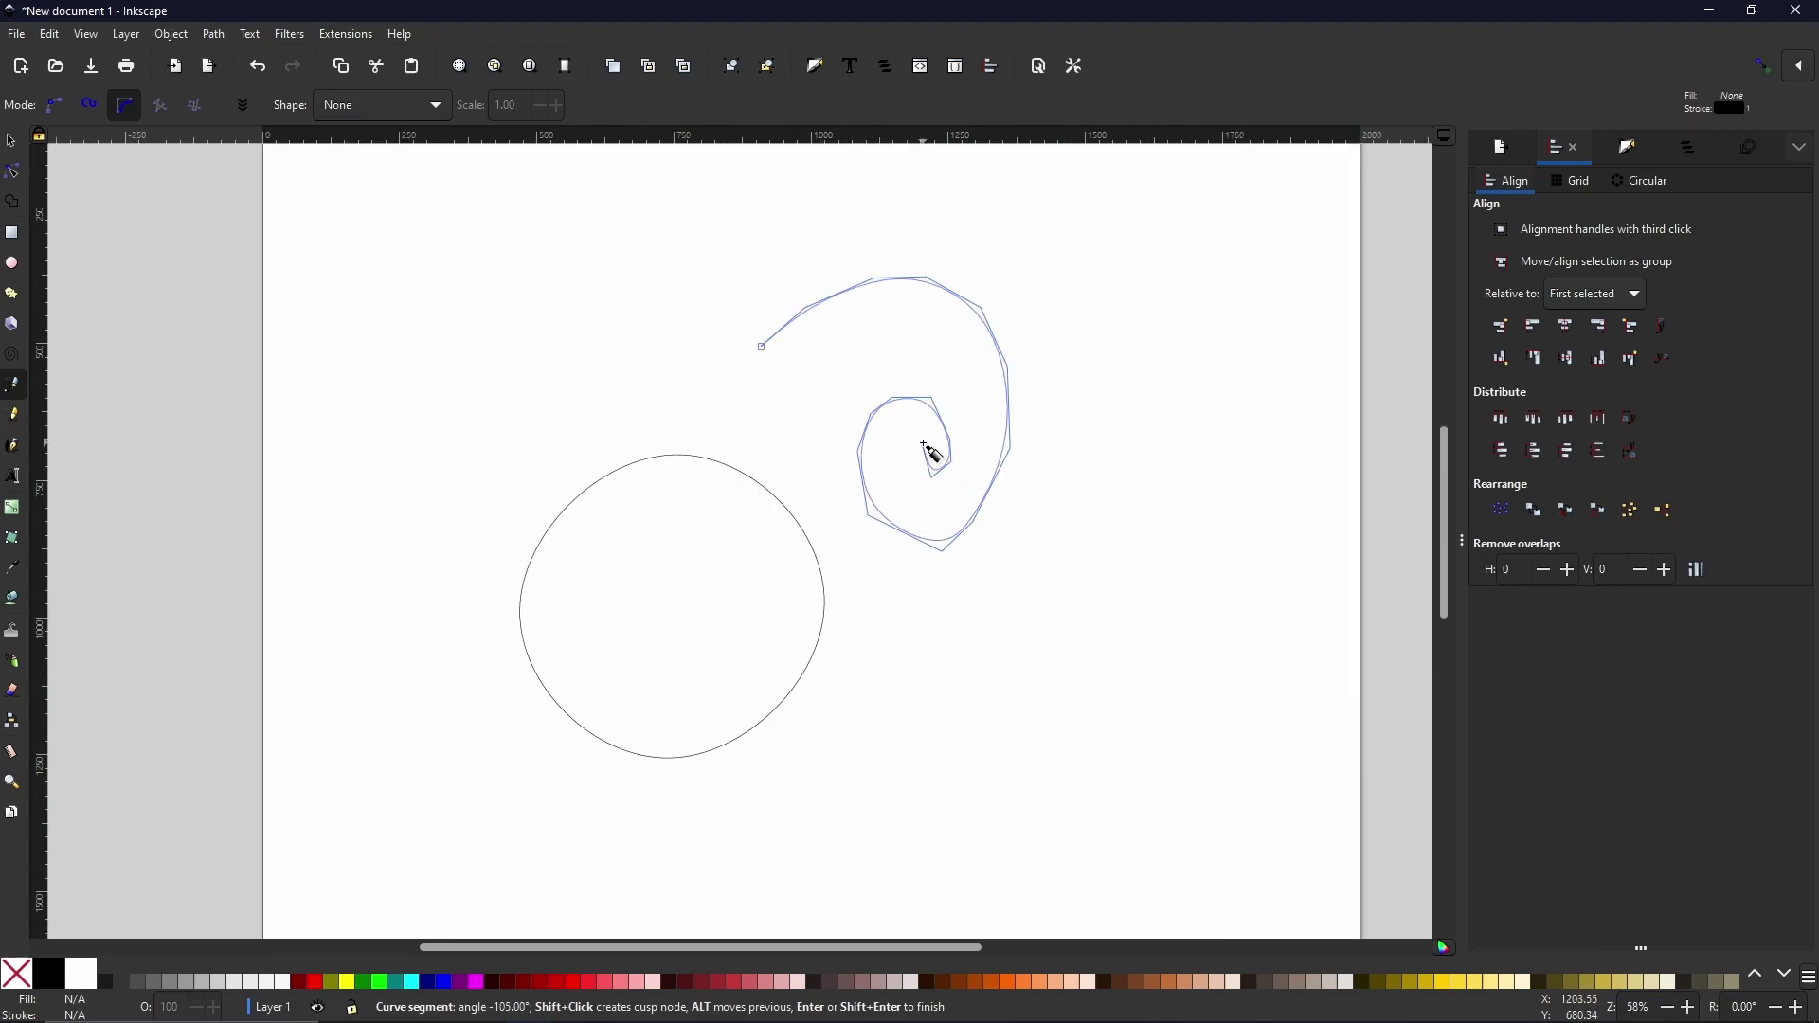
pyautogui.keyDown('ctrl'); pyautogui.scroll(1, 922, 443); pyautogui.keyUp('ctrl')
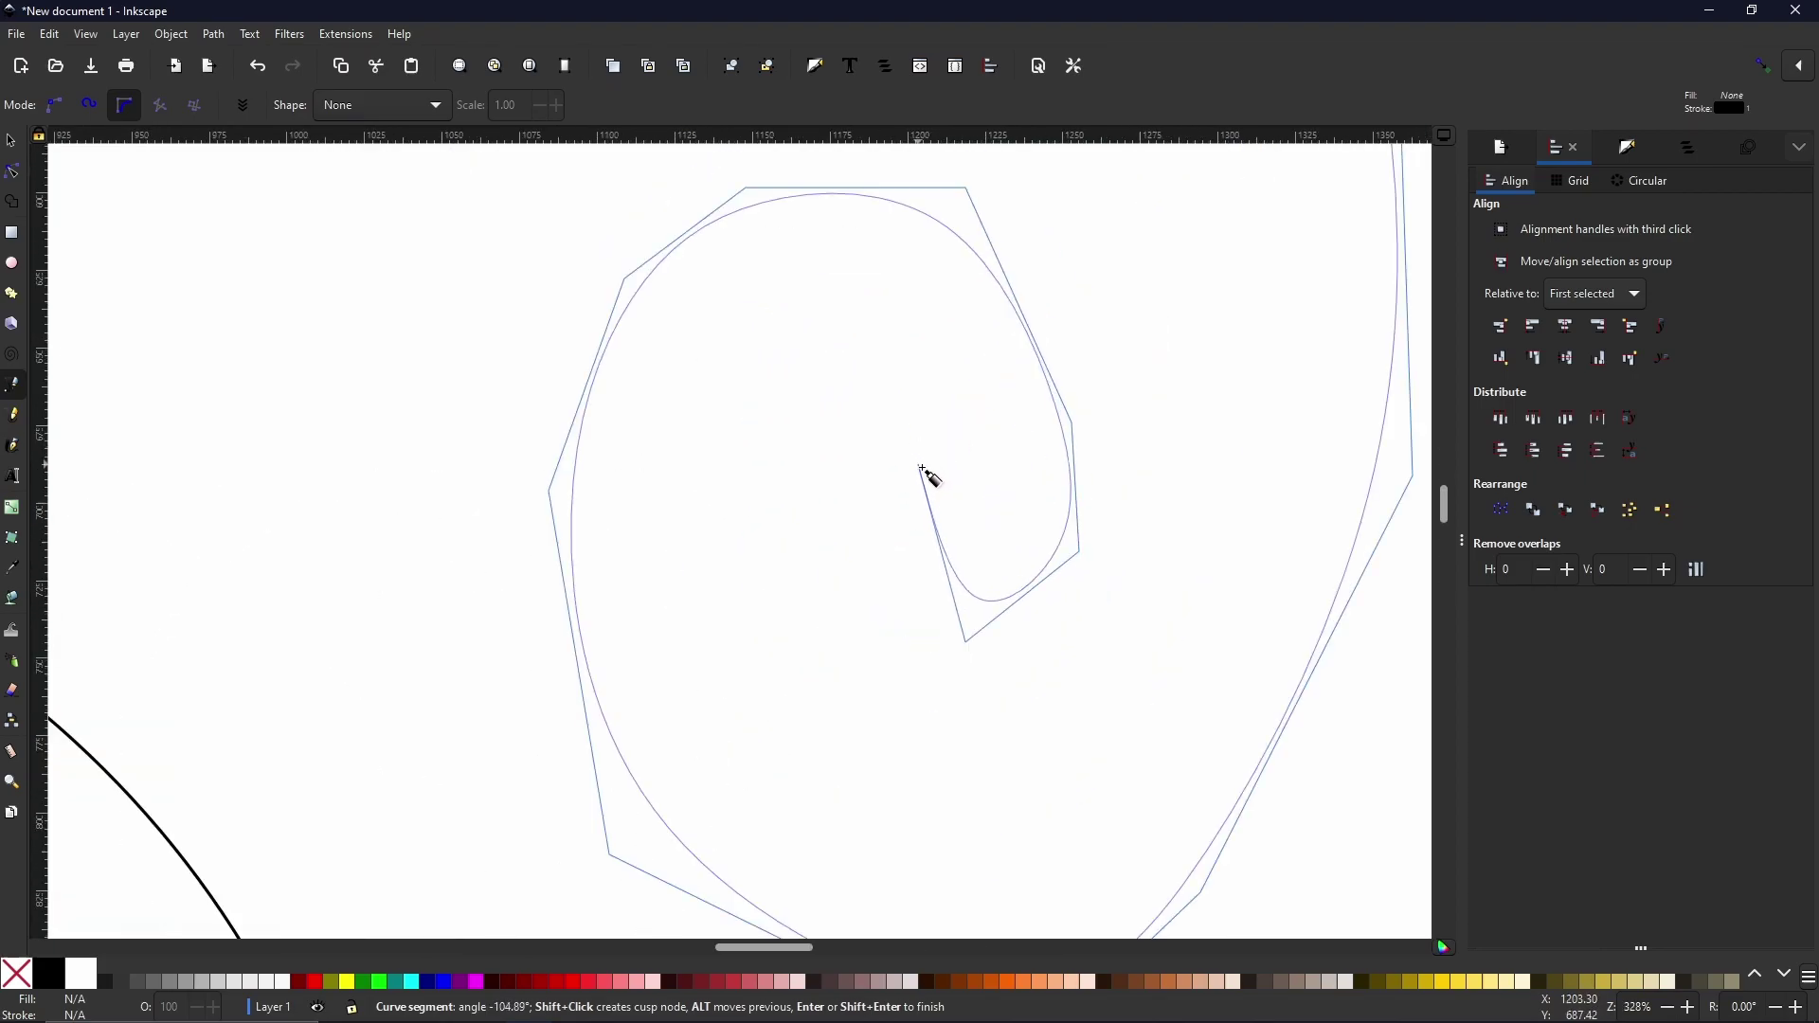
pyautogui.click(959, 455)
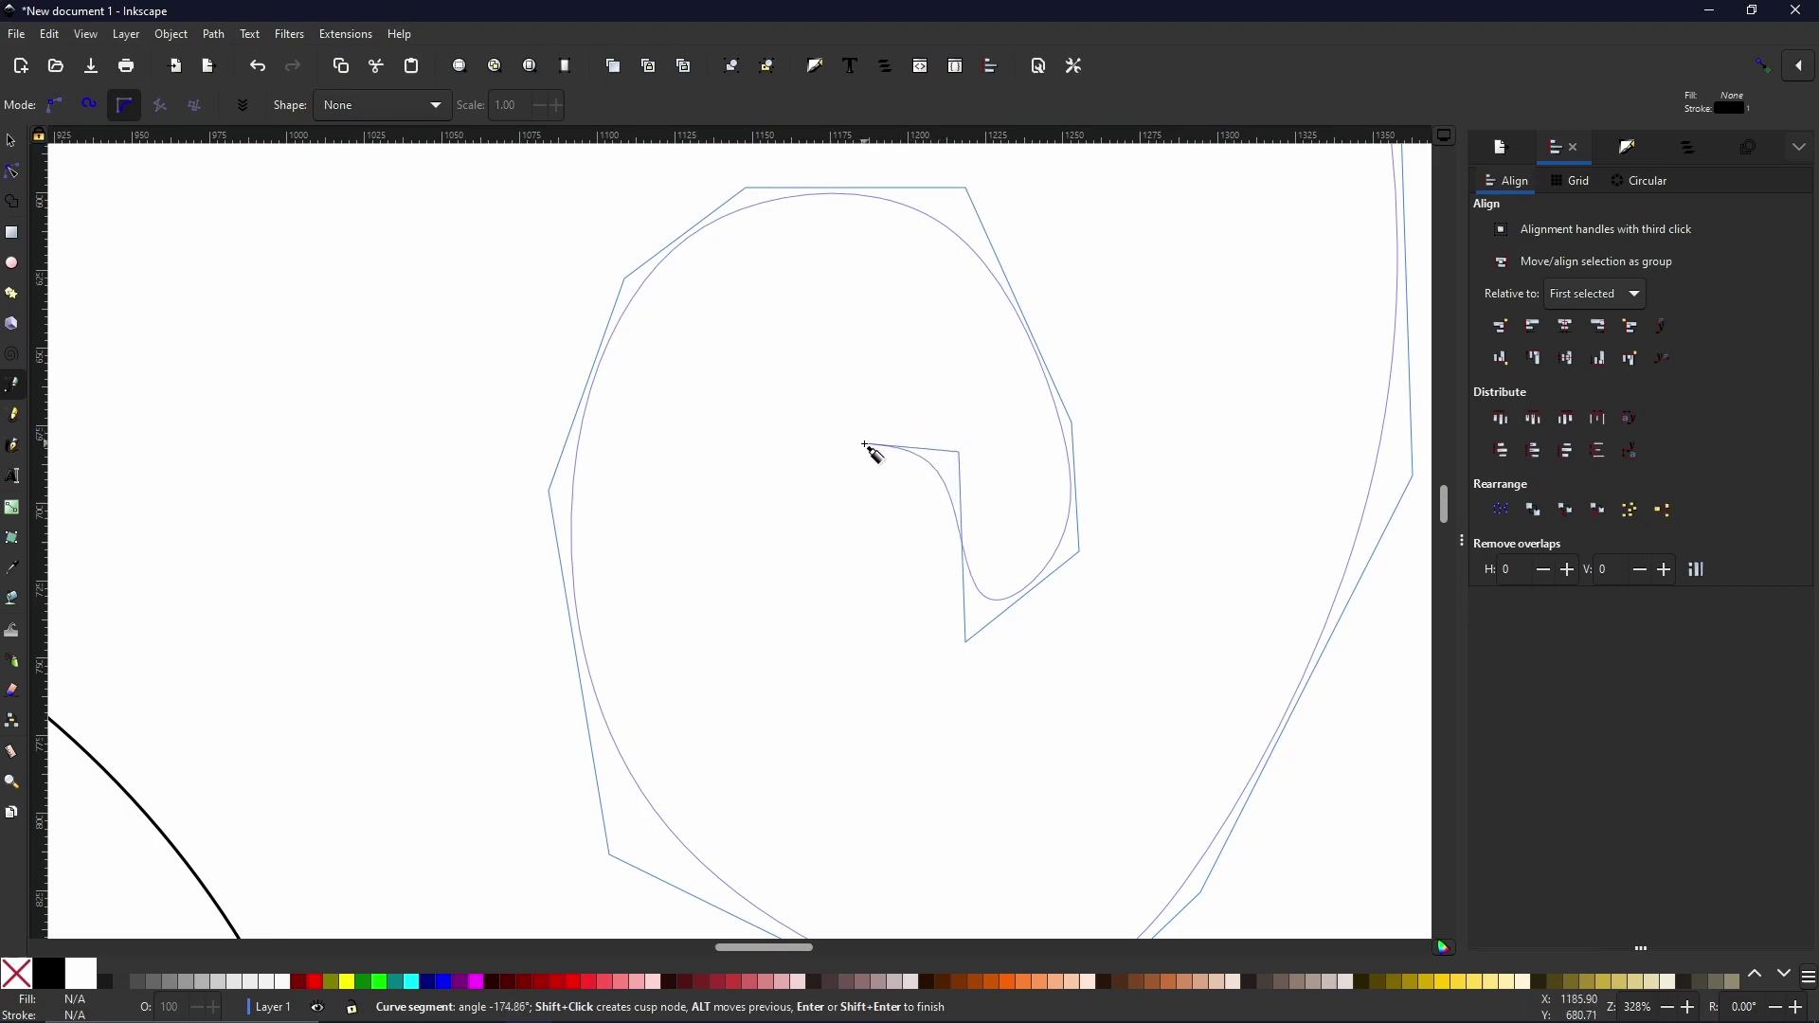
pyautogui.click(864, 443)
# Curve the spiral outward along its lower hook and up over the right side.
pyautogui.click(772, 538)
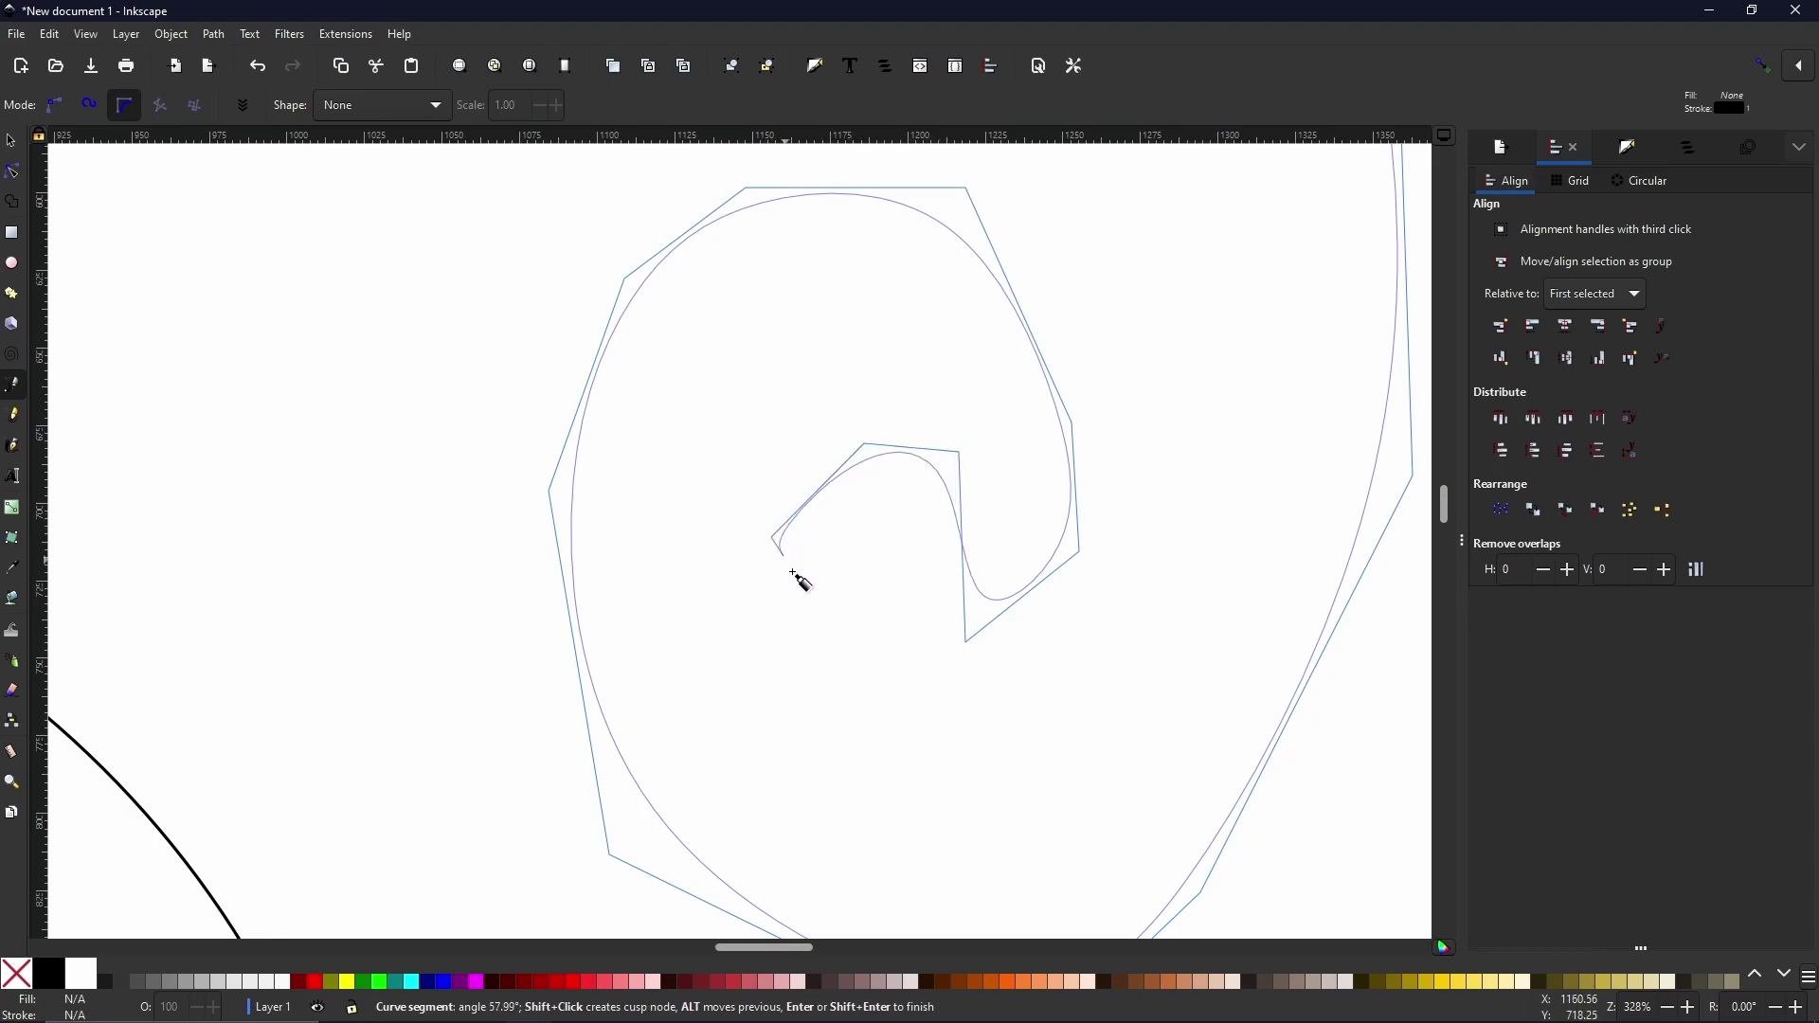
pyautogui.click(826, 630)
pyautogui.click(933, 712)
pyautogui.click(905, 748)
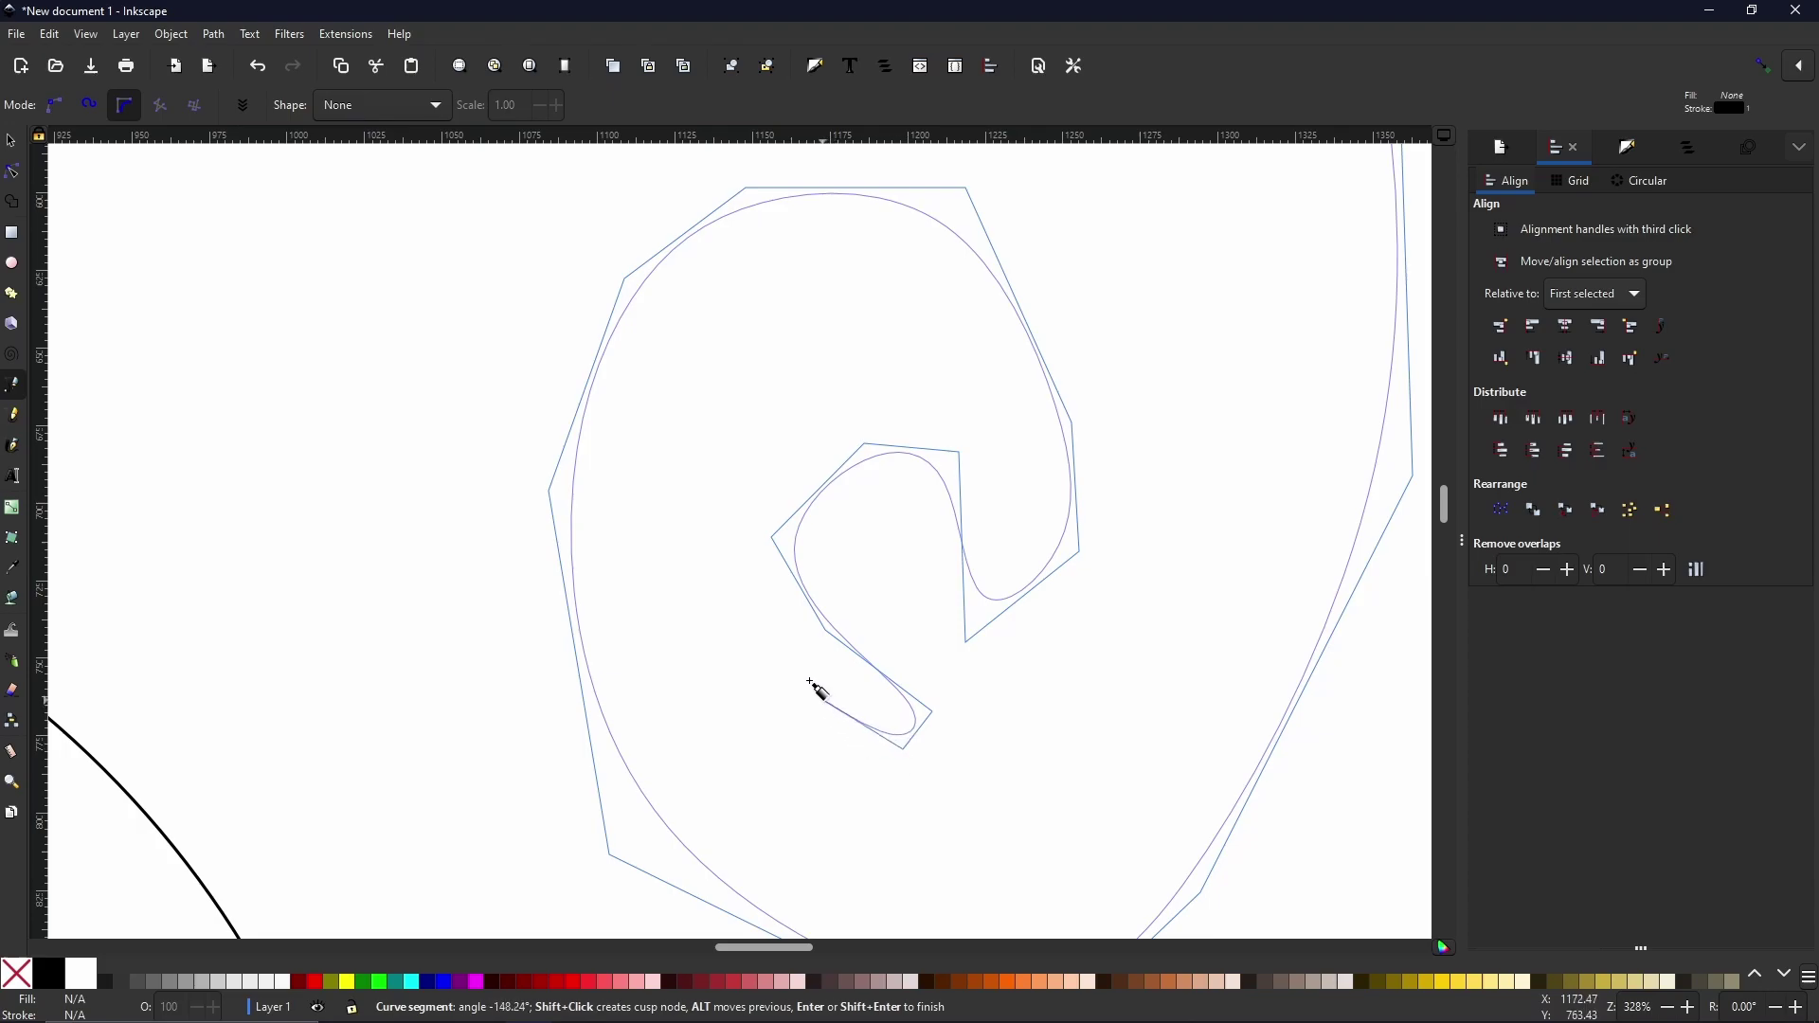
pyautogui.click(805, 678)
pyautogui.click(748, 581)
pyautogui.click(722, 453)
pyautogui.click(777, 391)
pyautogui.click(936, 358)
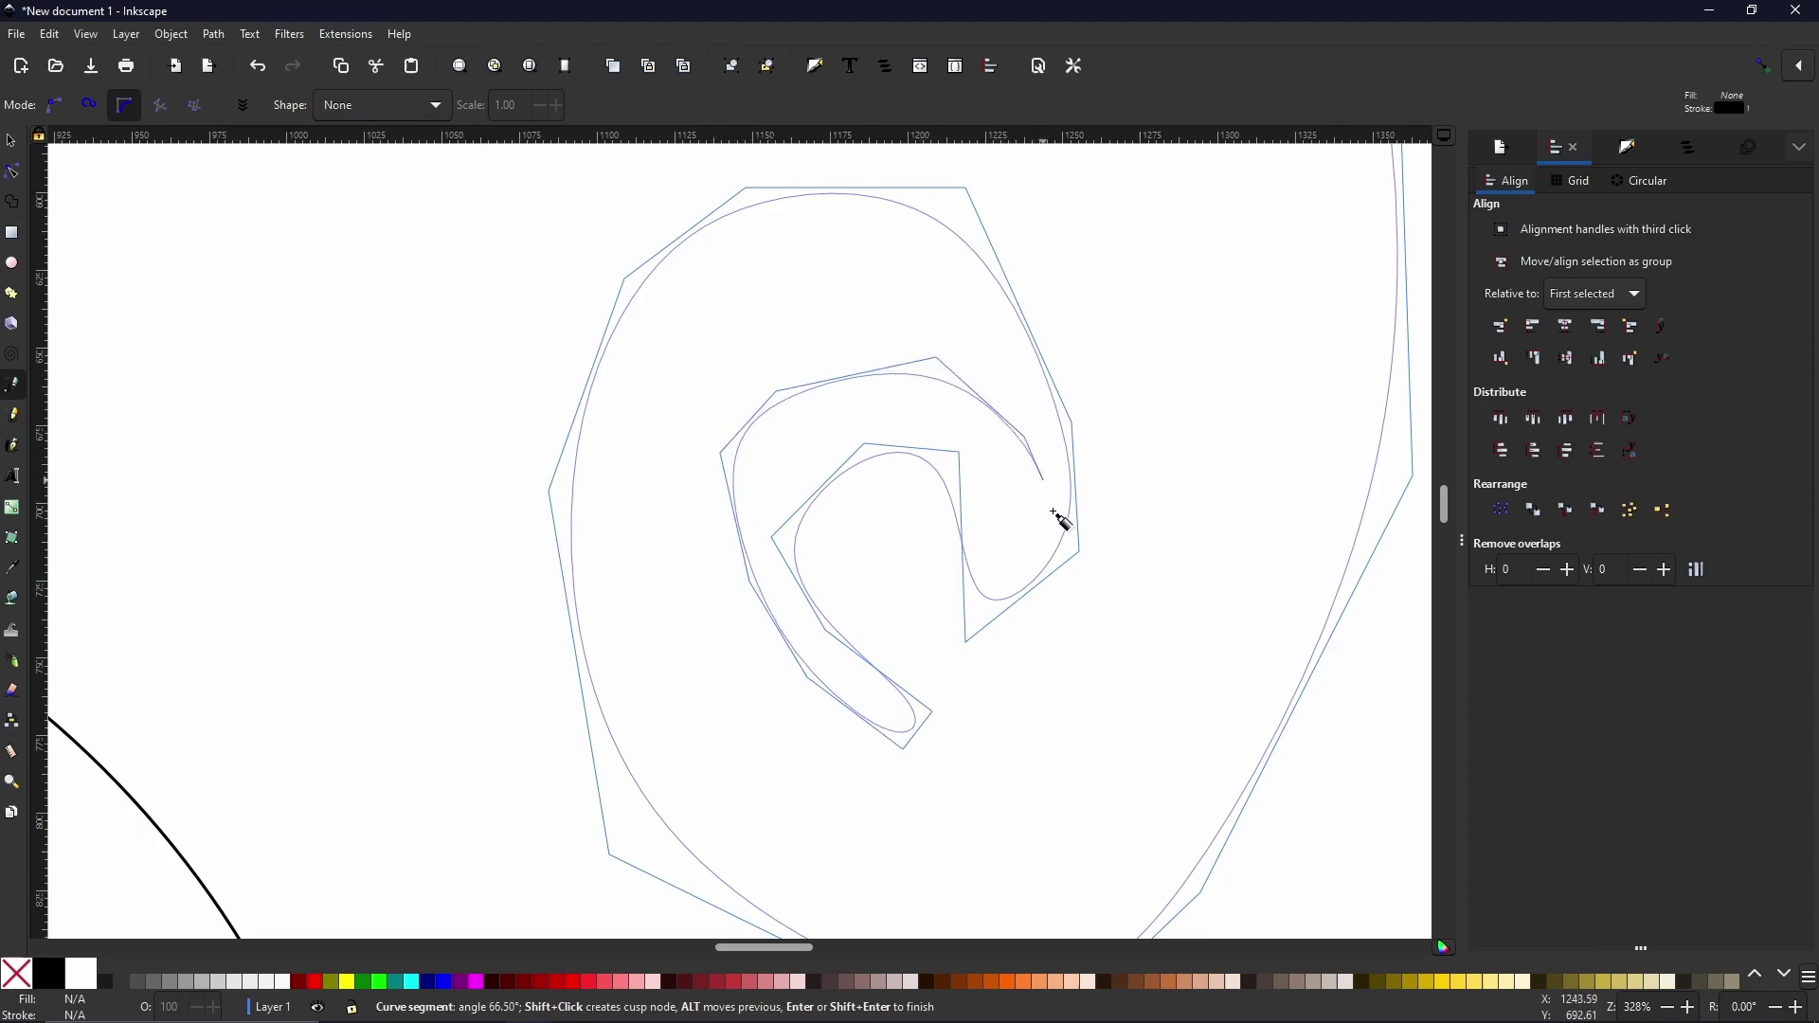
pyautogui.click(1056, 521)
pyautogui.click(1122, 630)
# Carry the spiral around its top and down its left side to a final outer node.
pyautogui.click(1209, 519)
pyautogui.click(1202, 445)
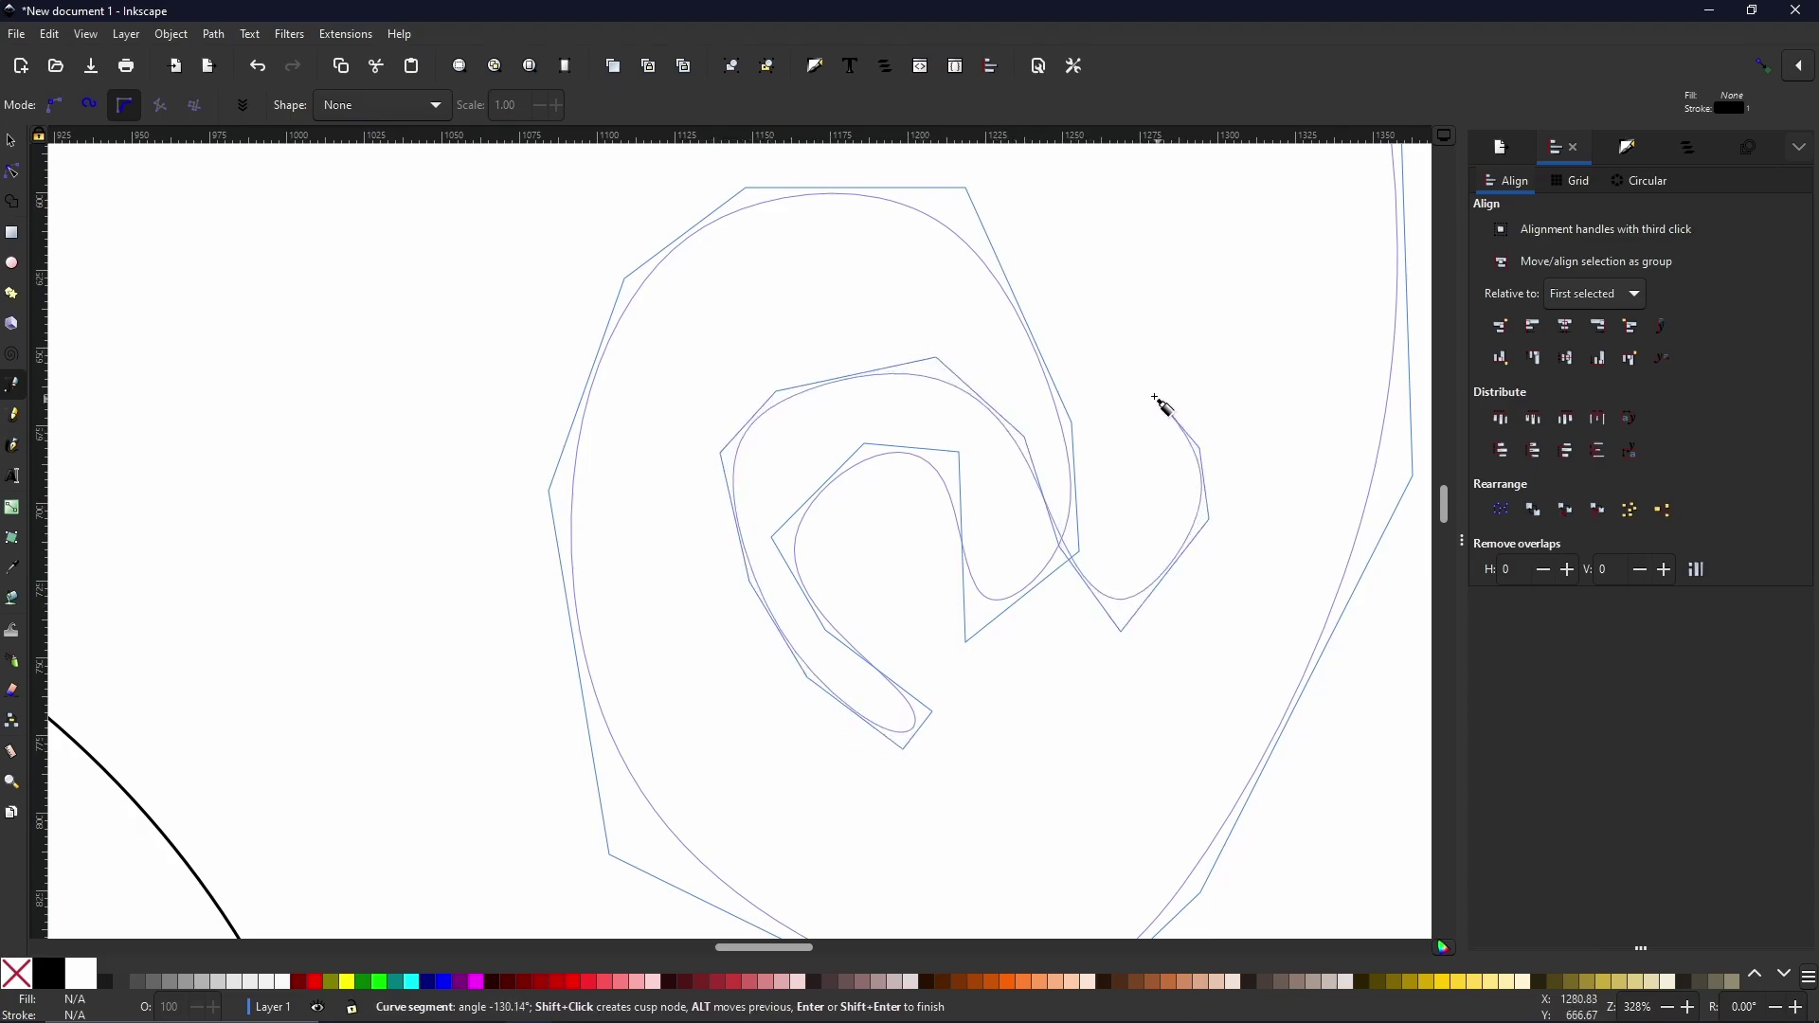
pyautogui.click(1021, 253)
pyautogui.click(663, 559)
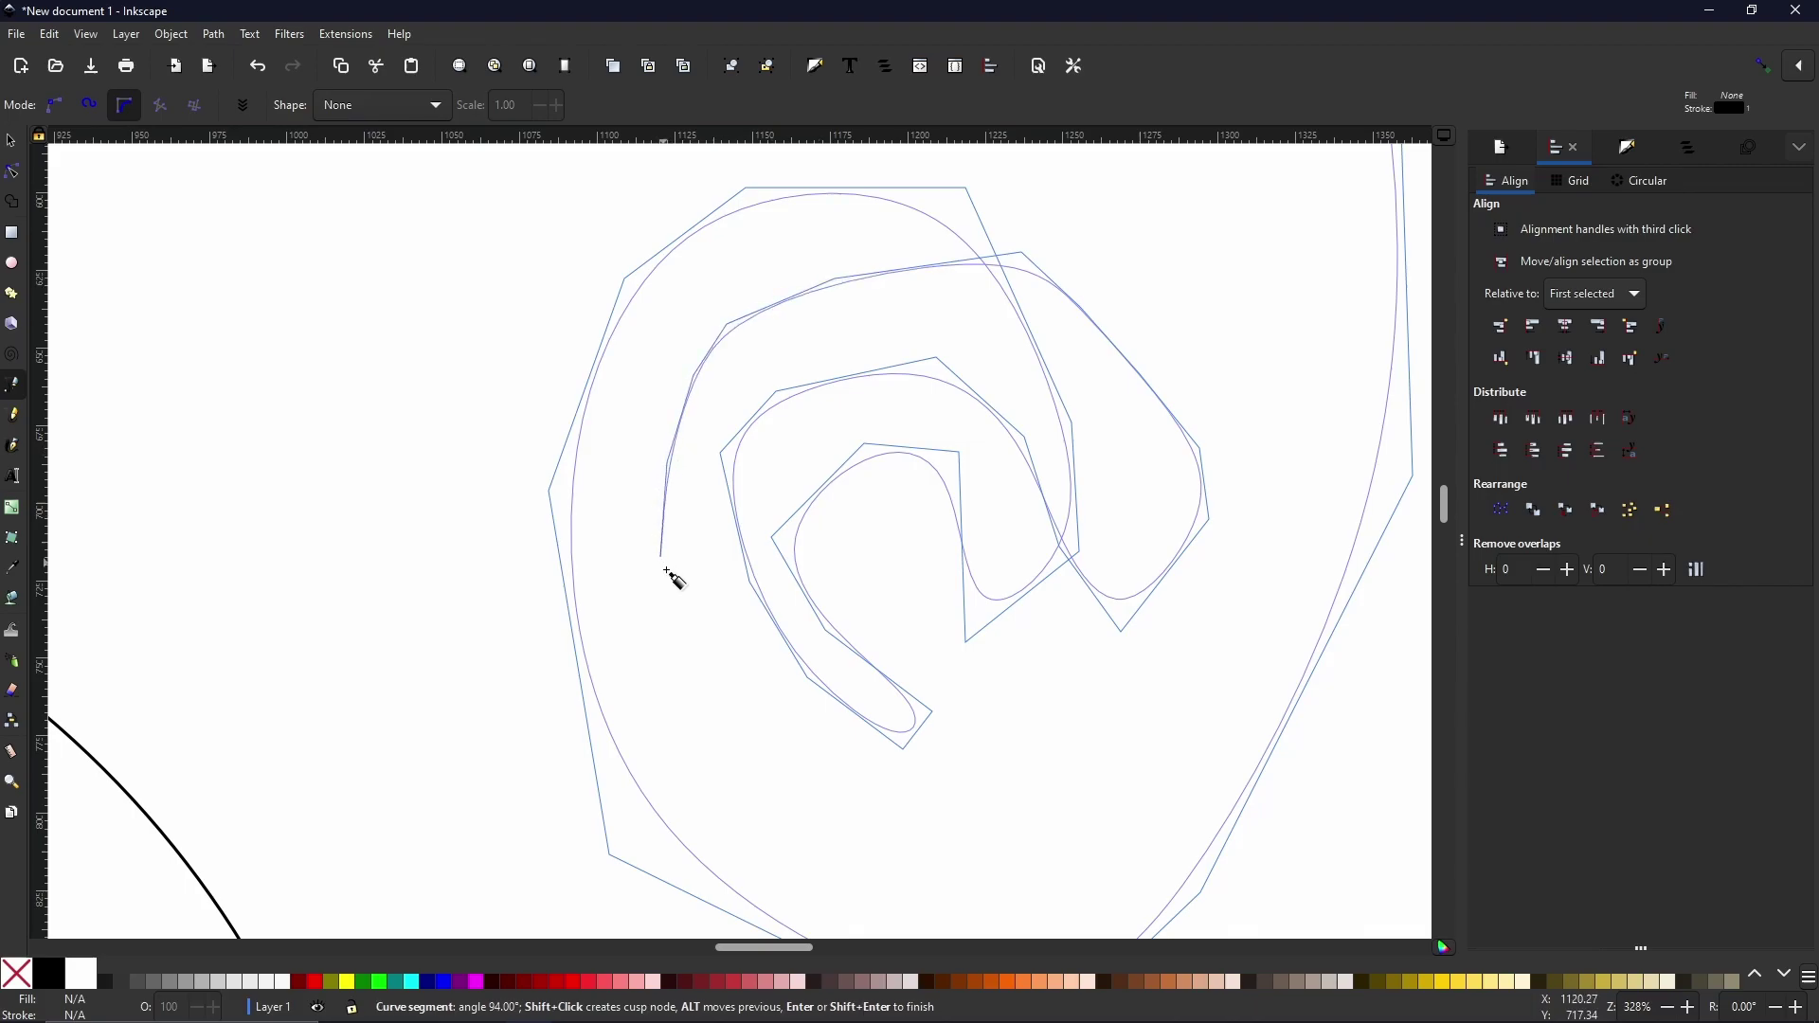
pyautogui.click(777, 748)
pyautogui.click(632, 663)
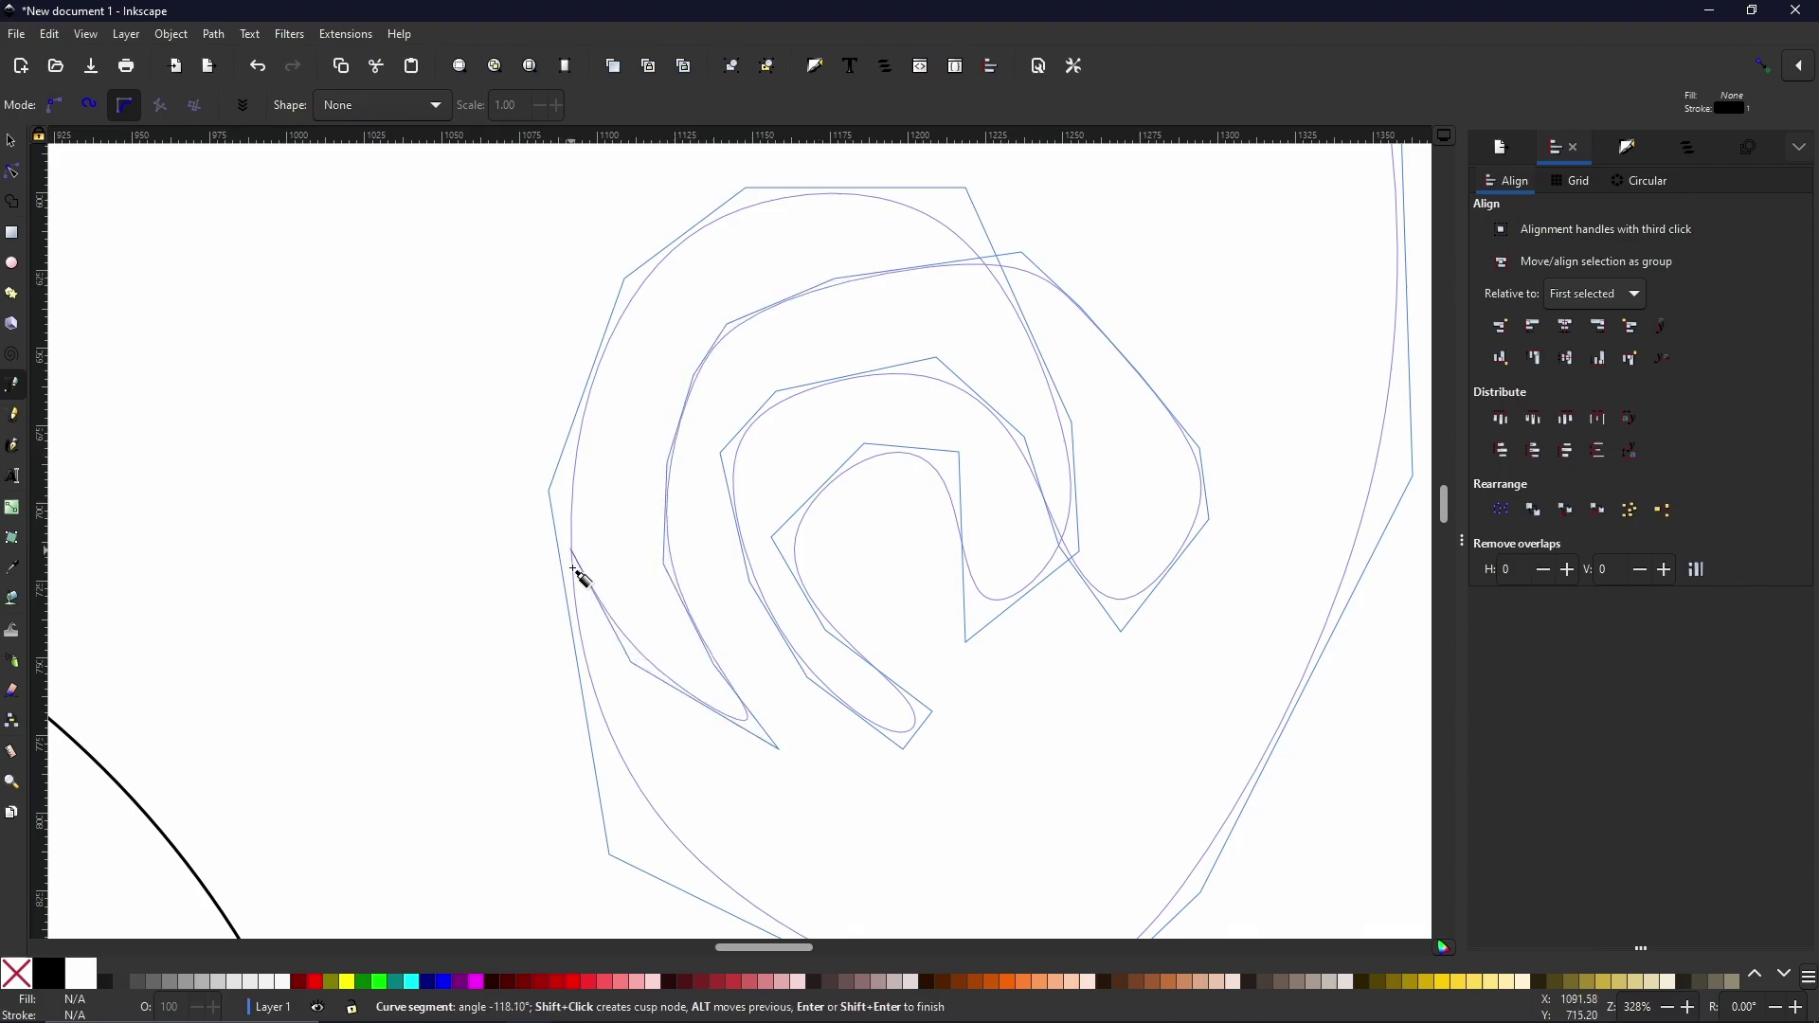
# Finish the spiral and start a straight-line zigzag path above it.
pyautogui.press('Return')
pyautogui.scroll(-4, 800, 232)
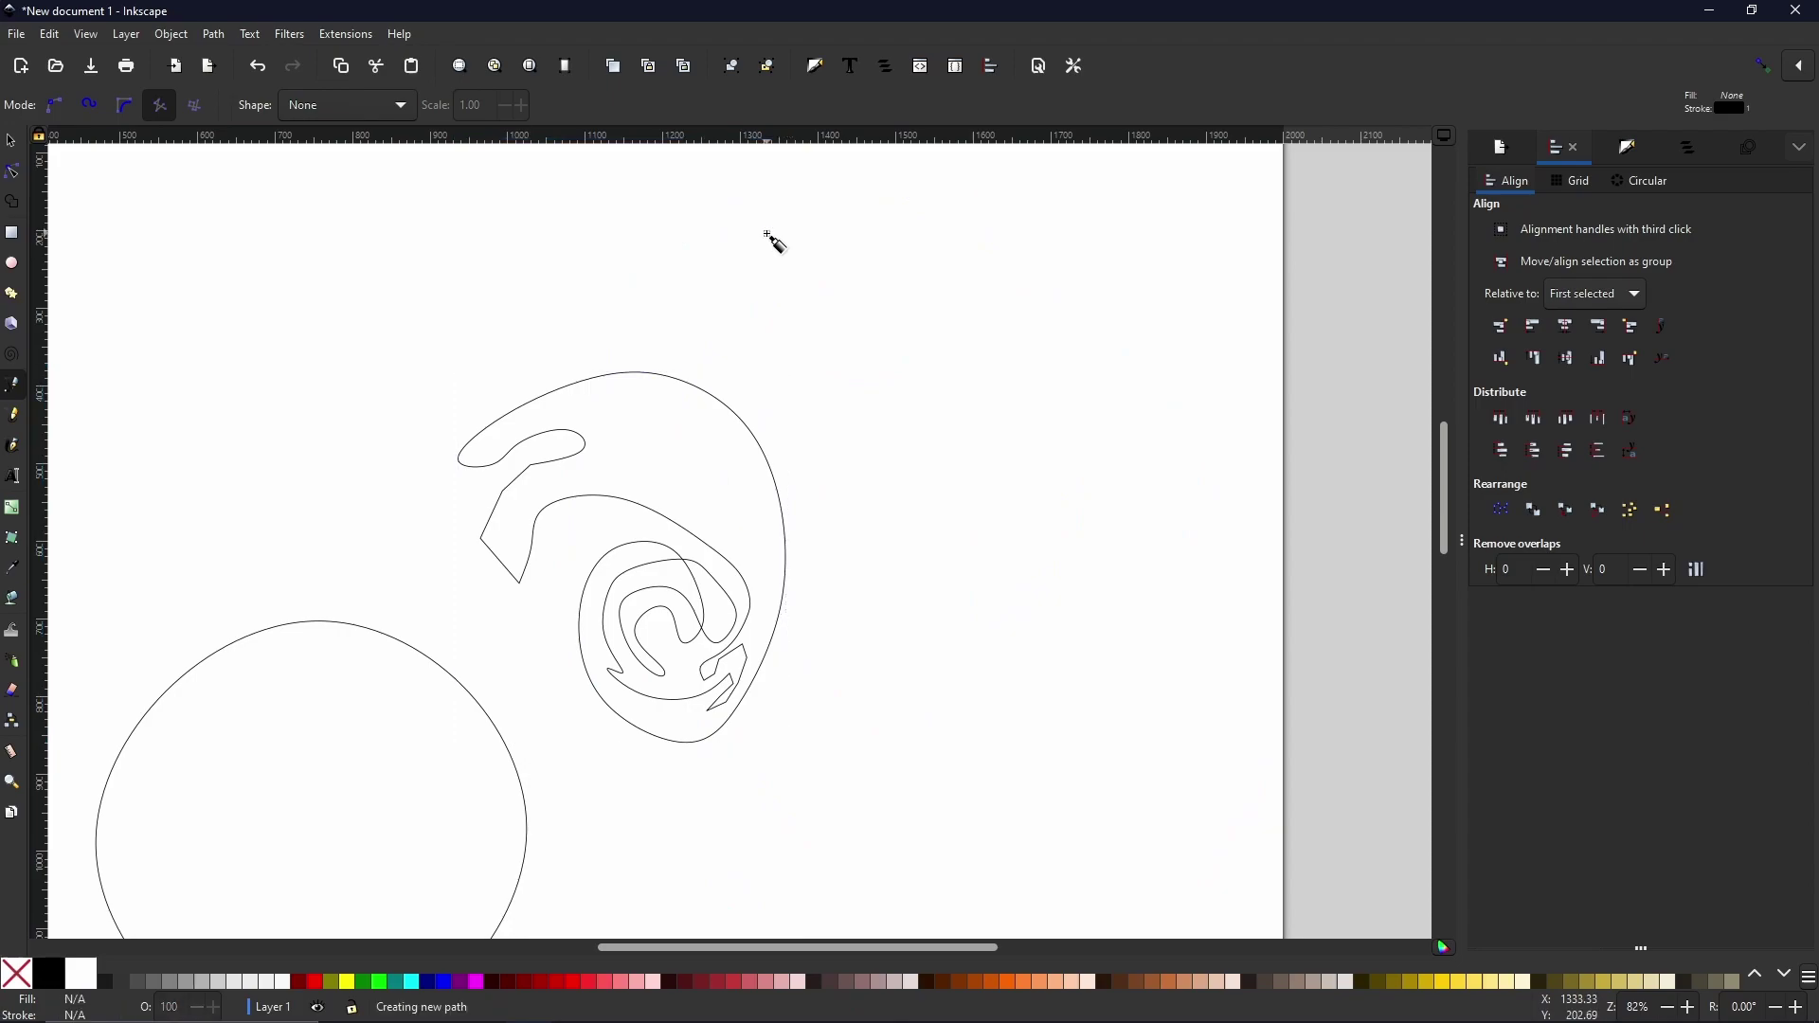
pyautogui.click(768, 233)
pyautogui.click(980, 281)
pyautogui.click(777, 324)
pyautogui.click(904, 398)
pyautogui.click(881, 319)
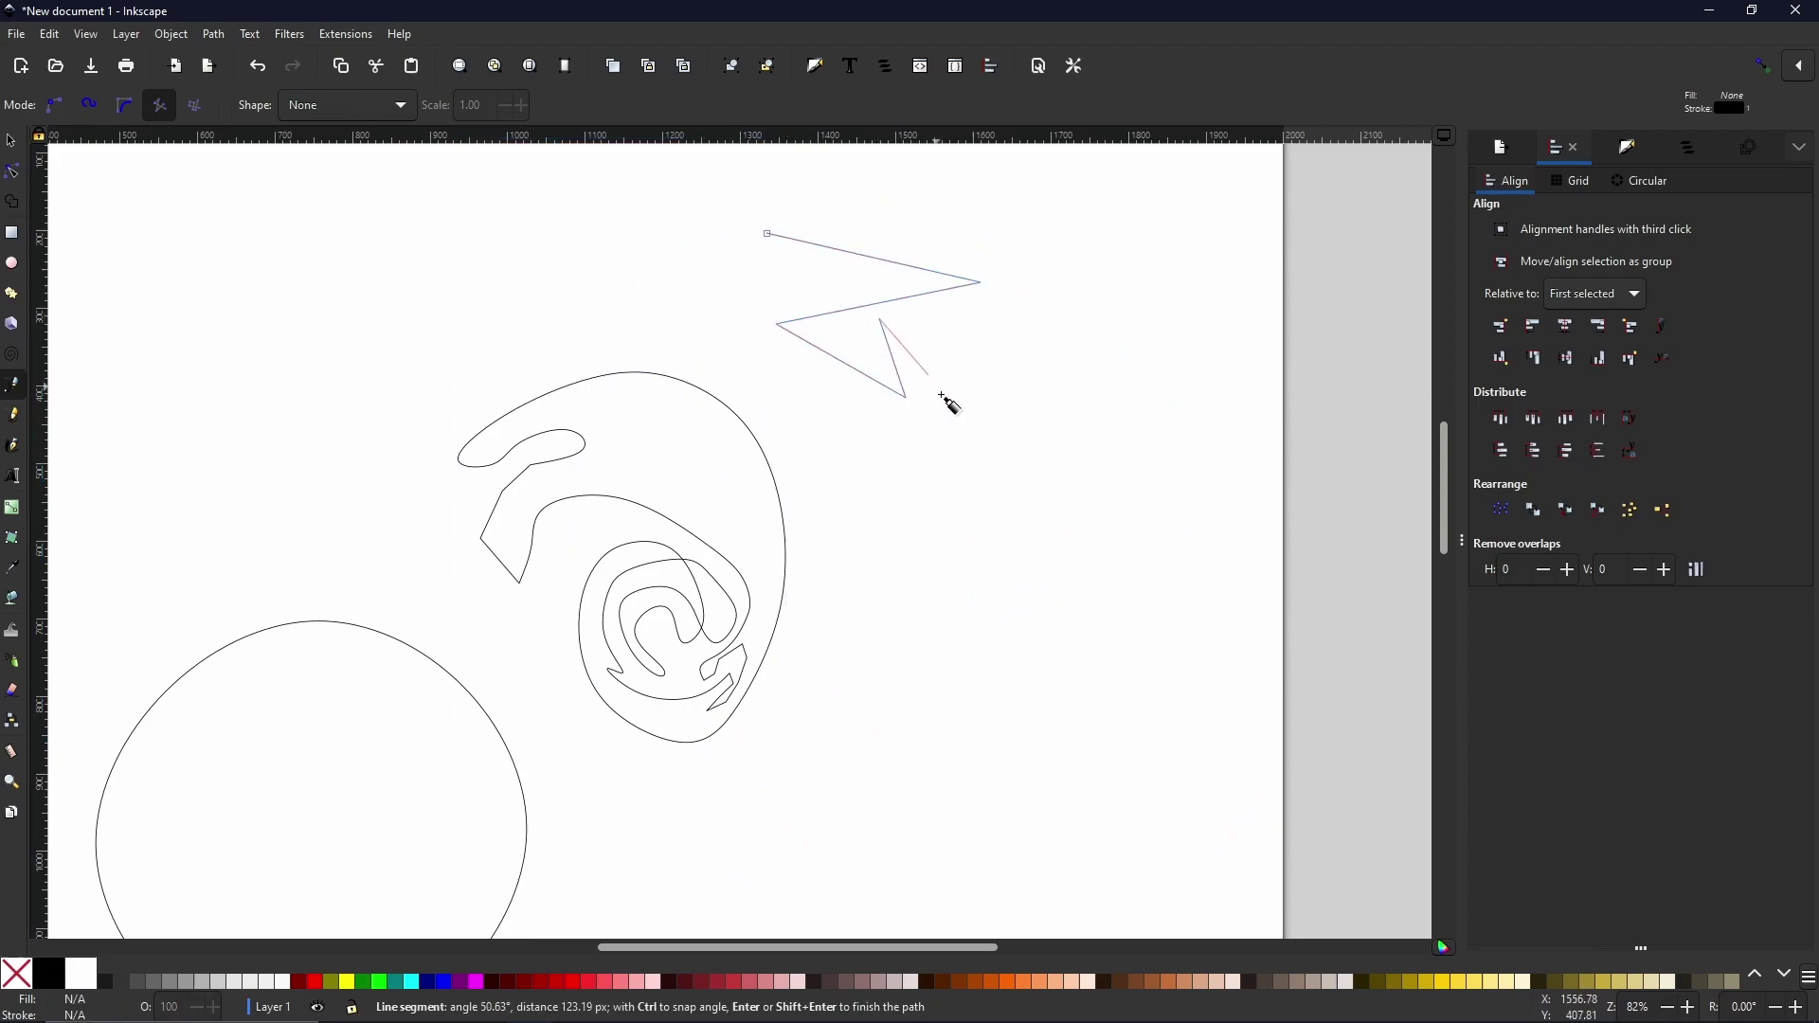
pyautogui.click(941, 395)
pyautogui.click(846, 410)
pyautogui.click(886, 360)
pyautogui.click(816, 391)
pyautogui.doubleClick(881, 392)
# Extend the zigzag with more straight corners down and back up, then finish it.
pyautogui.click(881, 392)
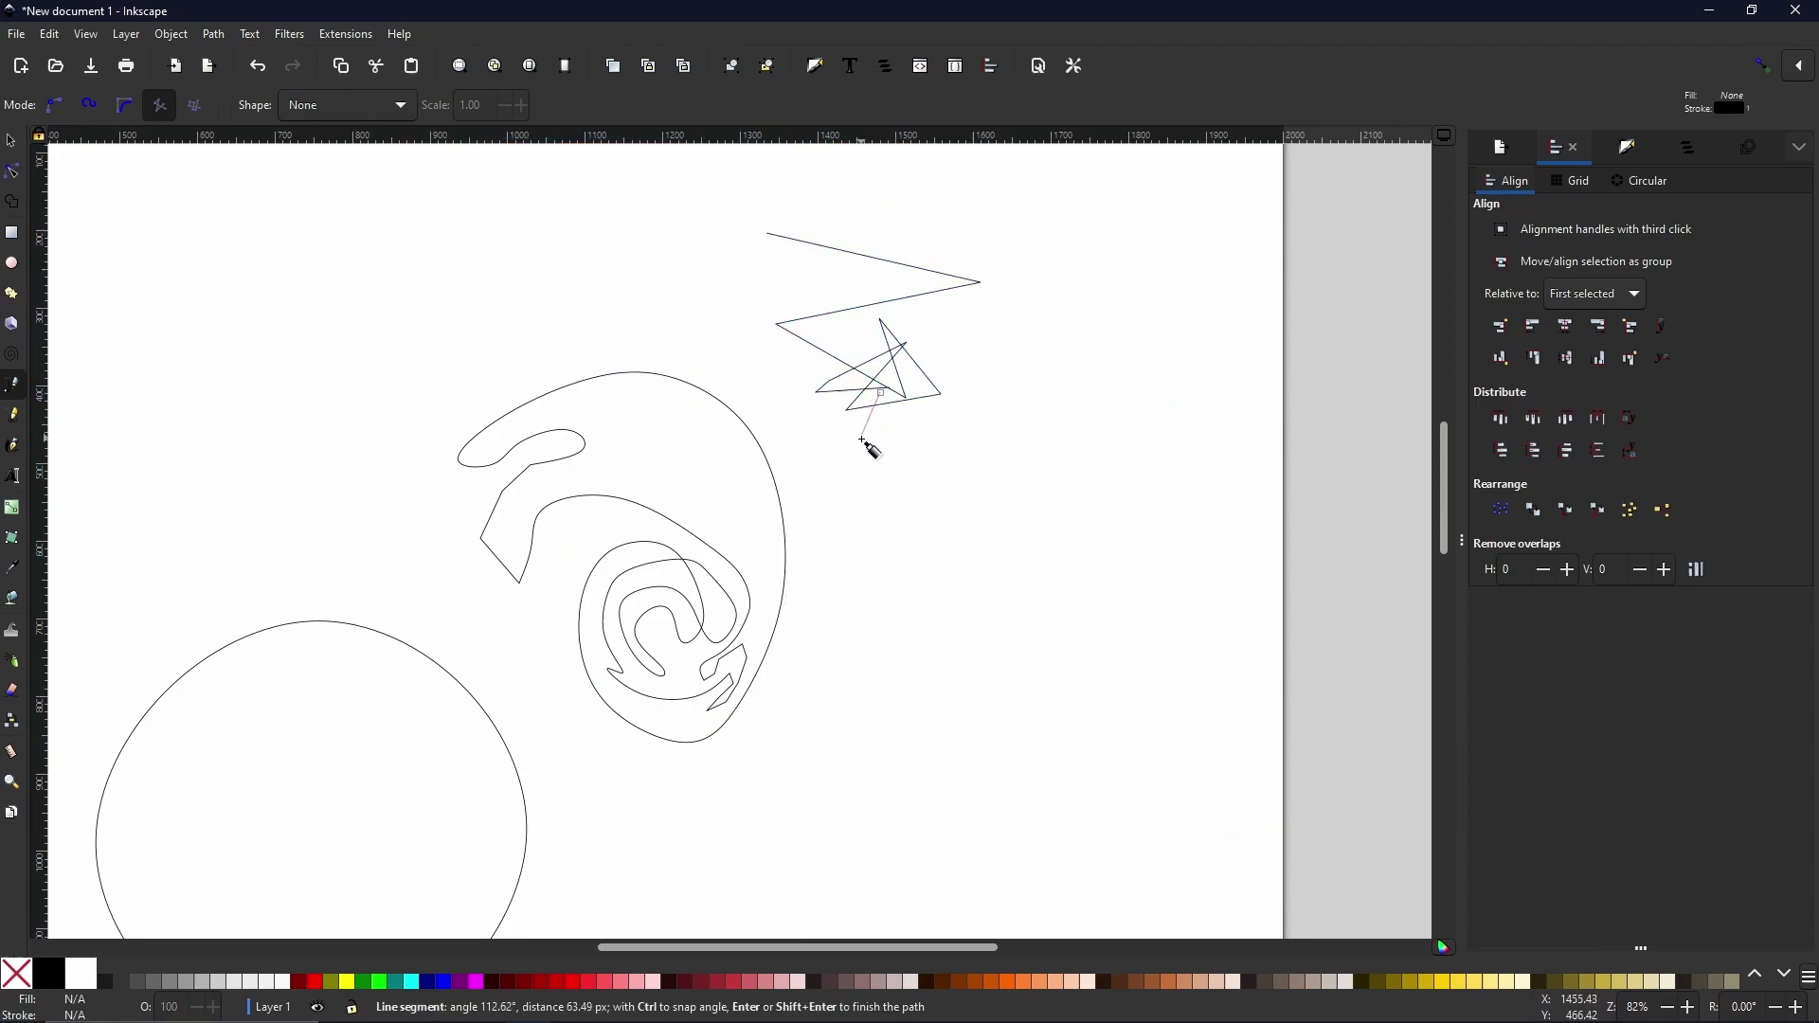
pyautogui.click(1004, 527)
pyautogui.click(895, 531)
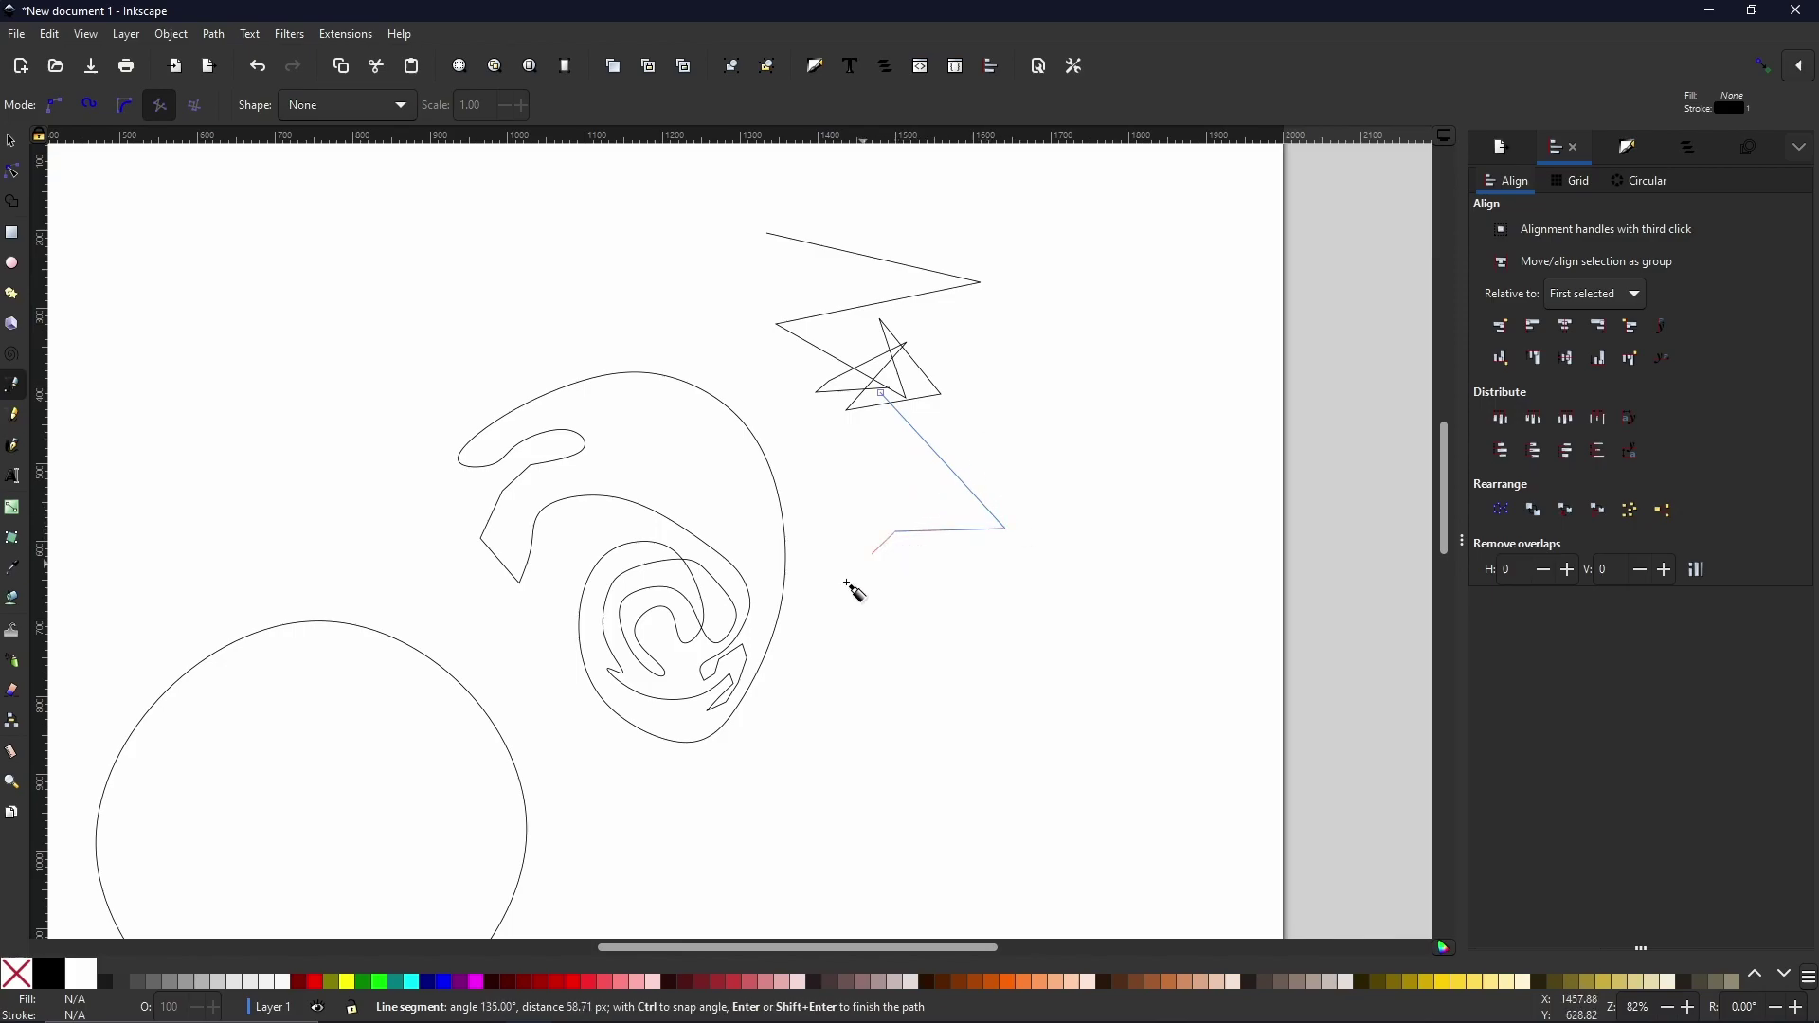
pyautogui.click(1016, 374)
pyautogui.click(904, 657)
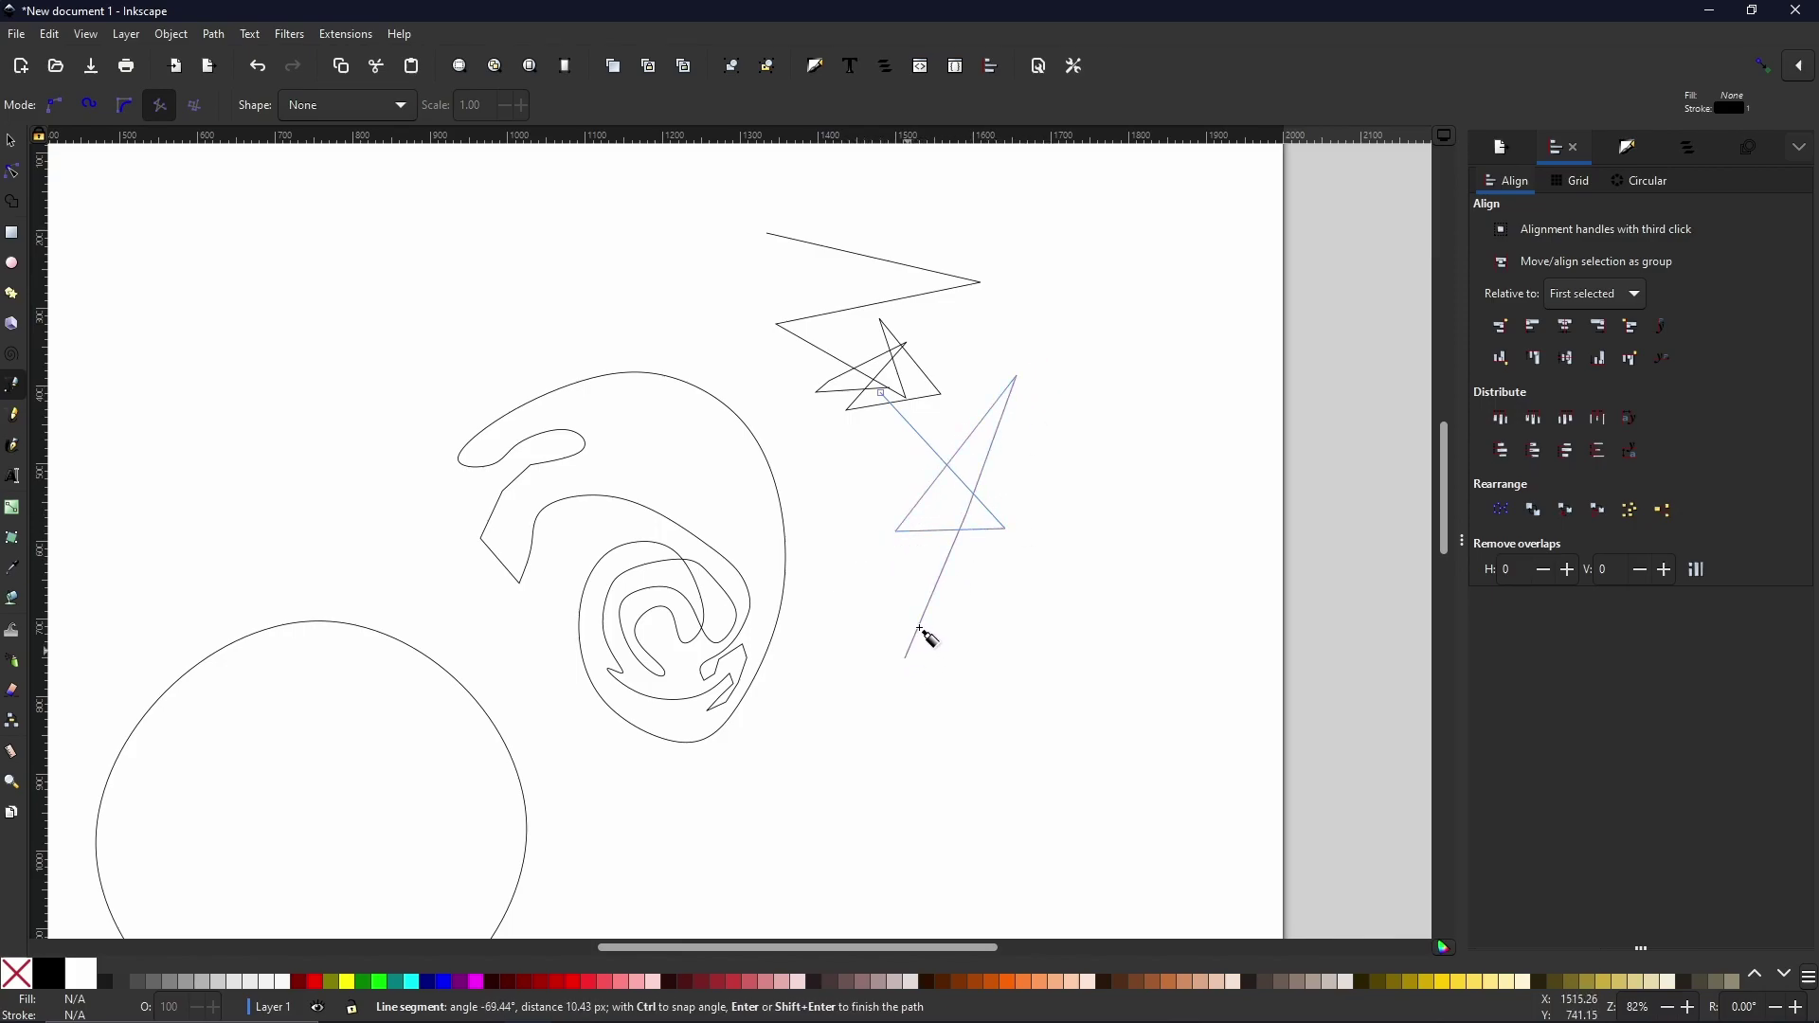
pyautogui.click(820, 438)
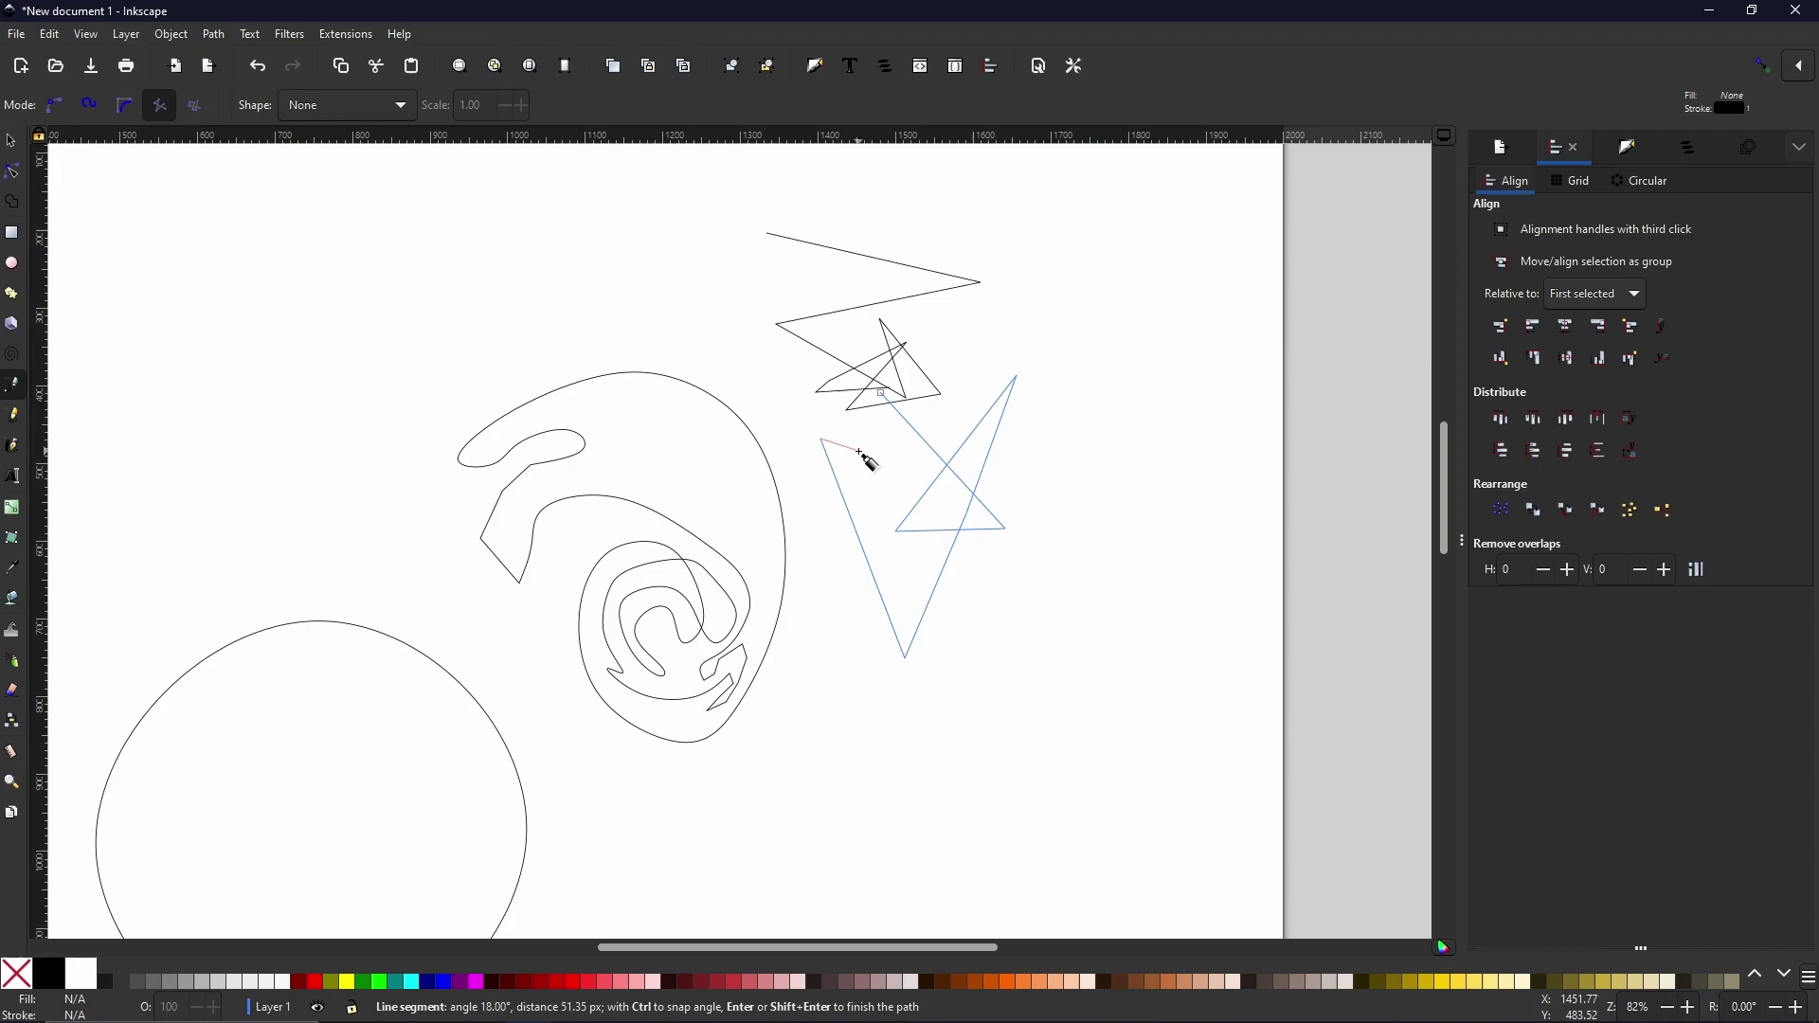
pyautogui.press('Return')
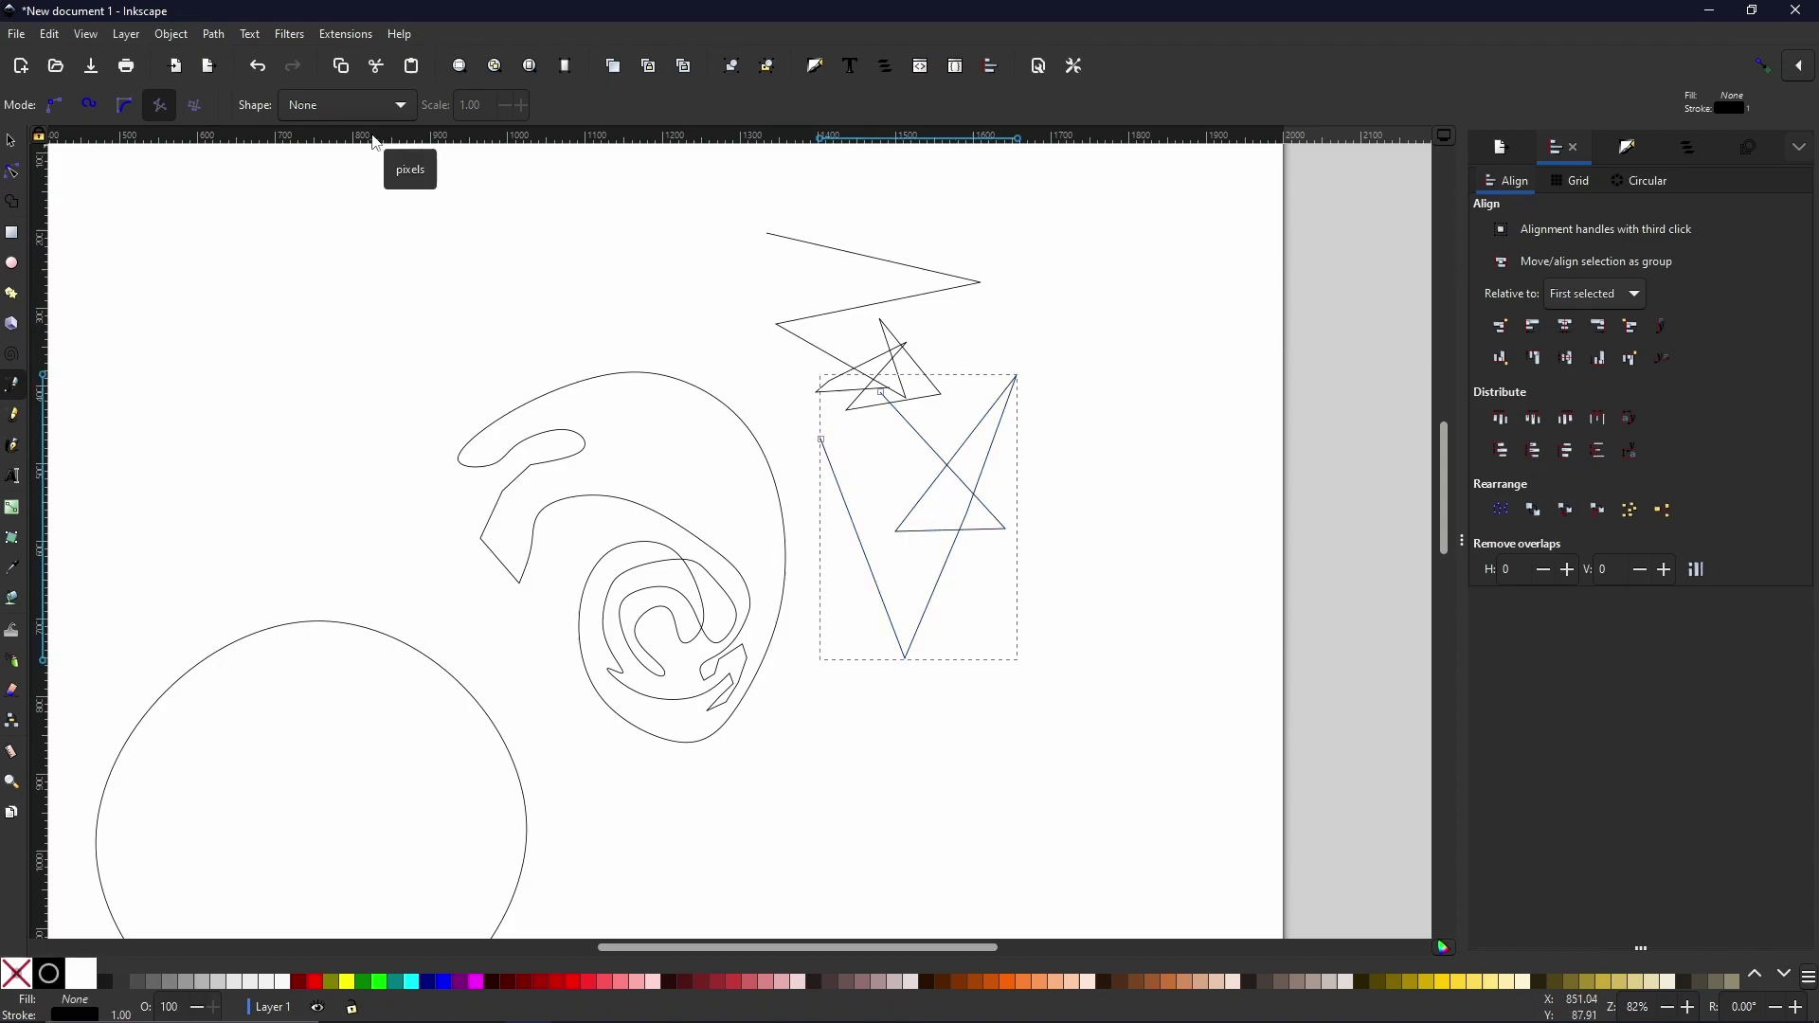
# Switch the pen to Paraxial mode and start a right-angled path beside the zigzag.
pyautogui.click(192, 106)
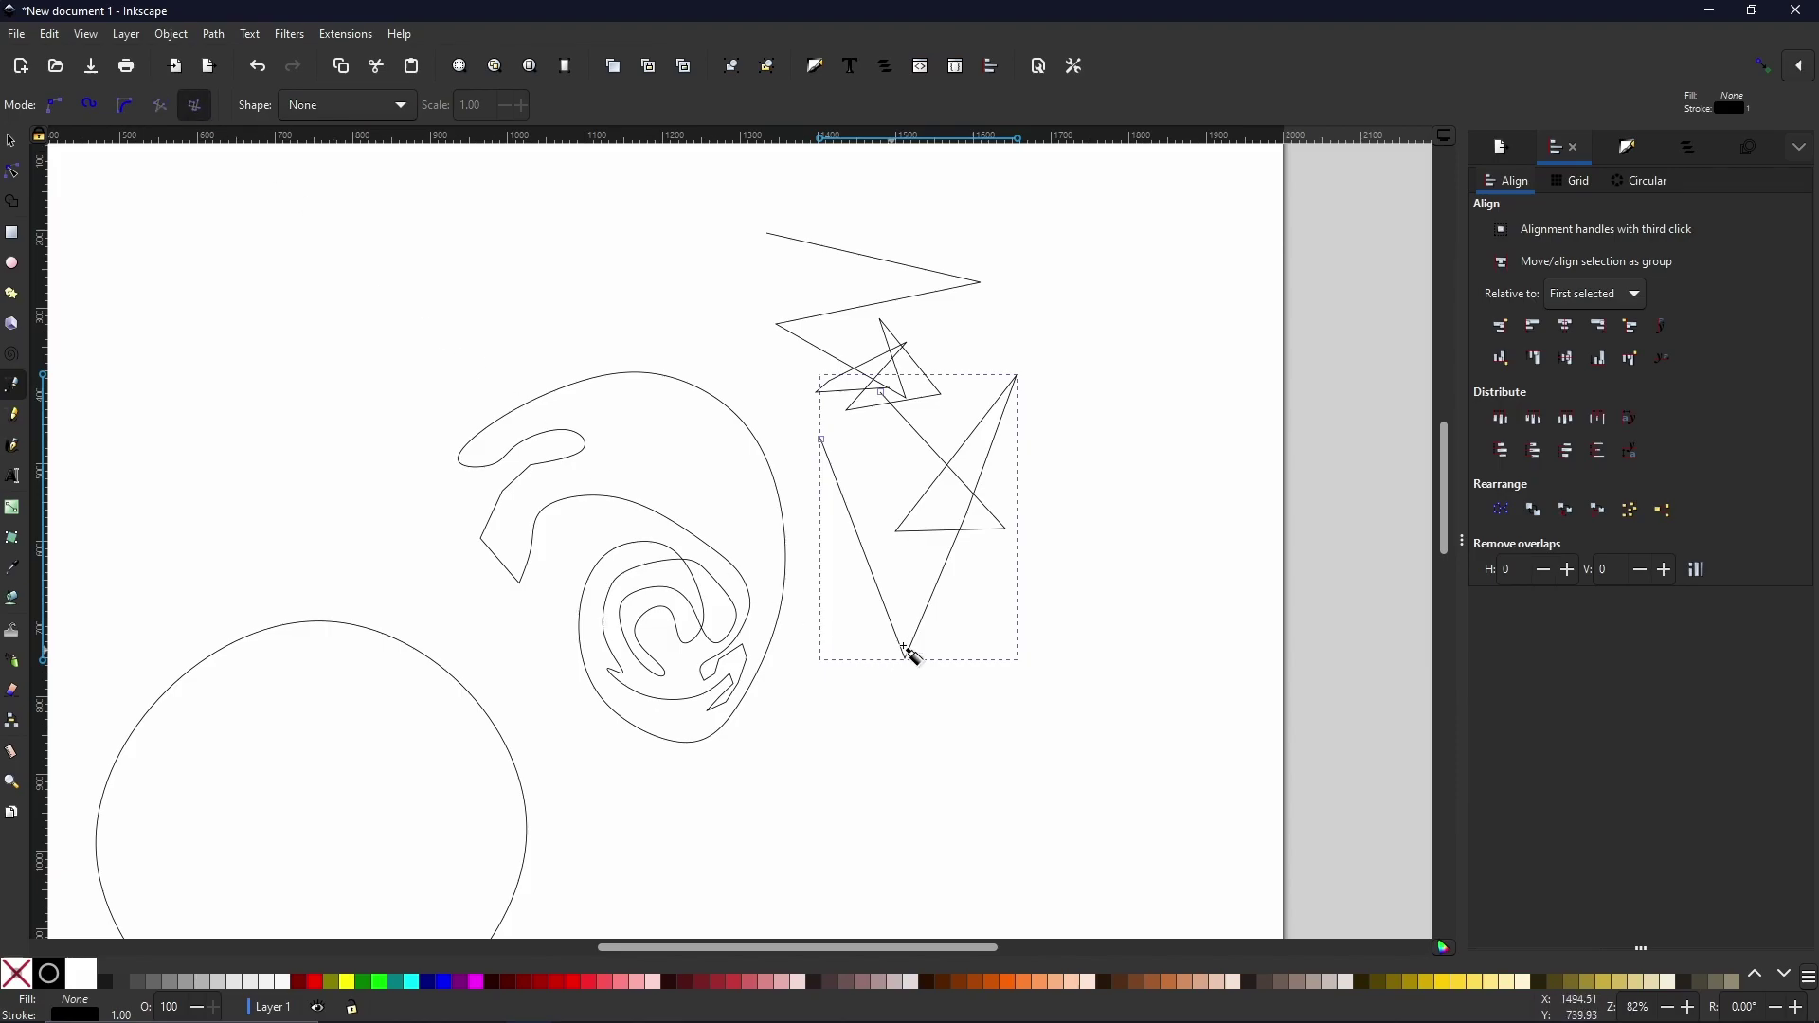
pyautogui.click(964, 563)
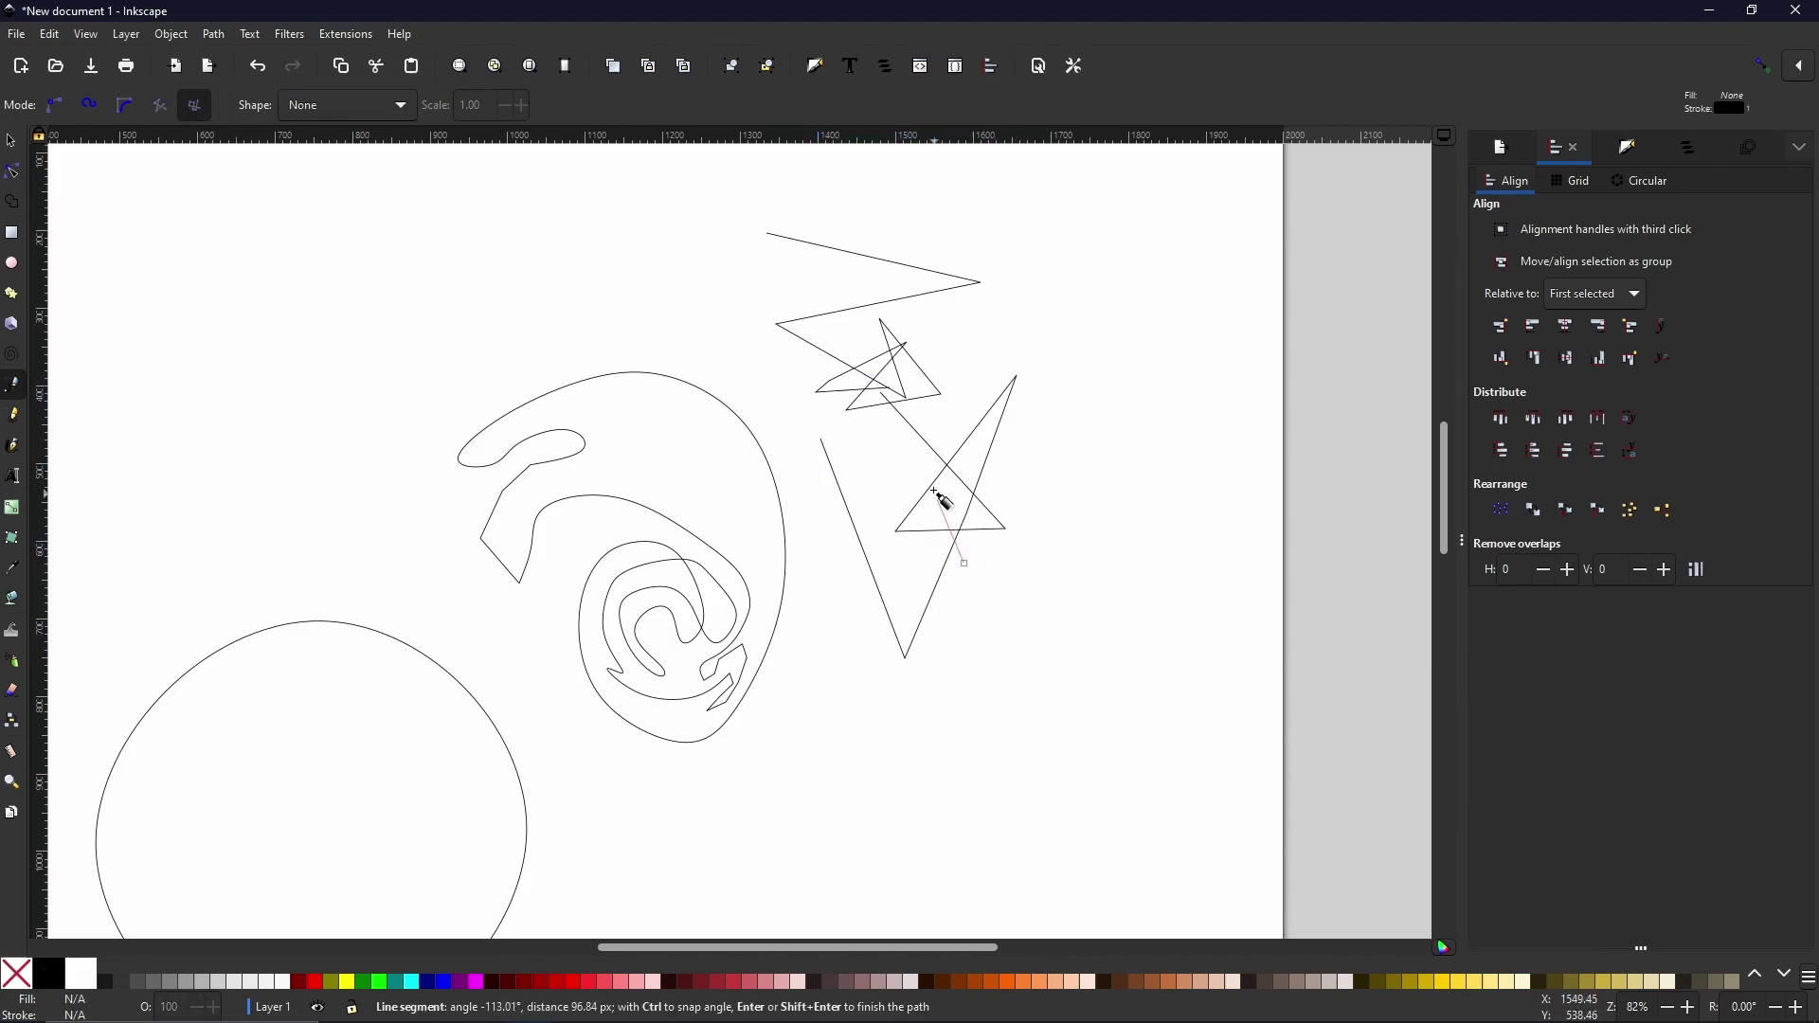
pyautogui.click(1035, 458)
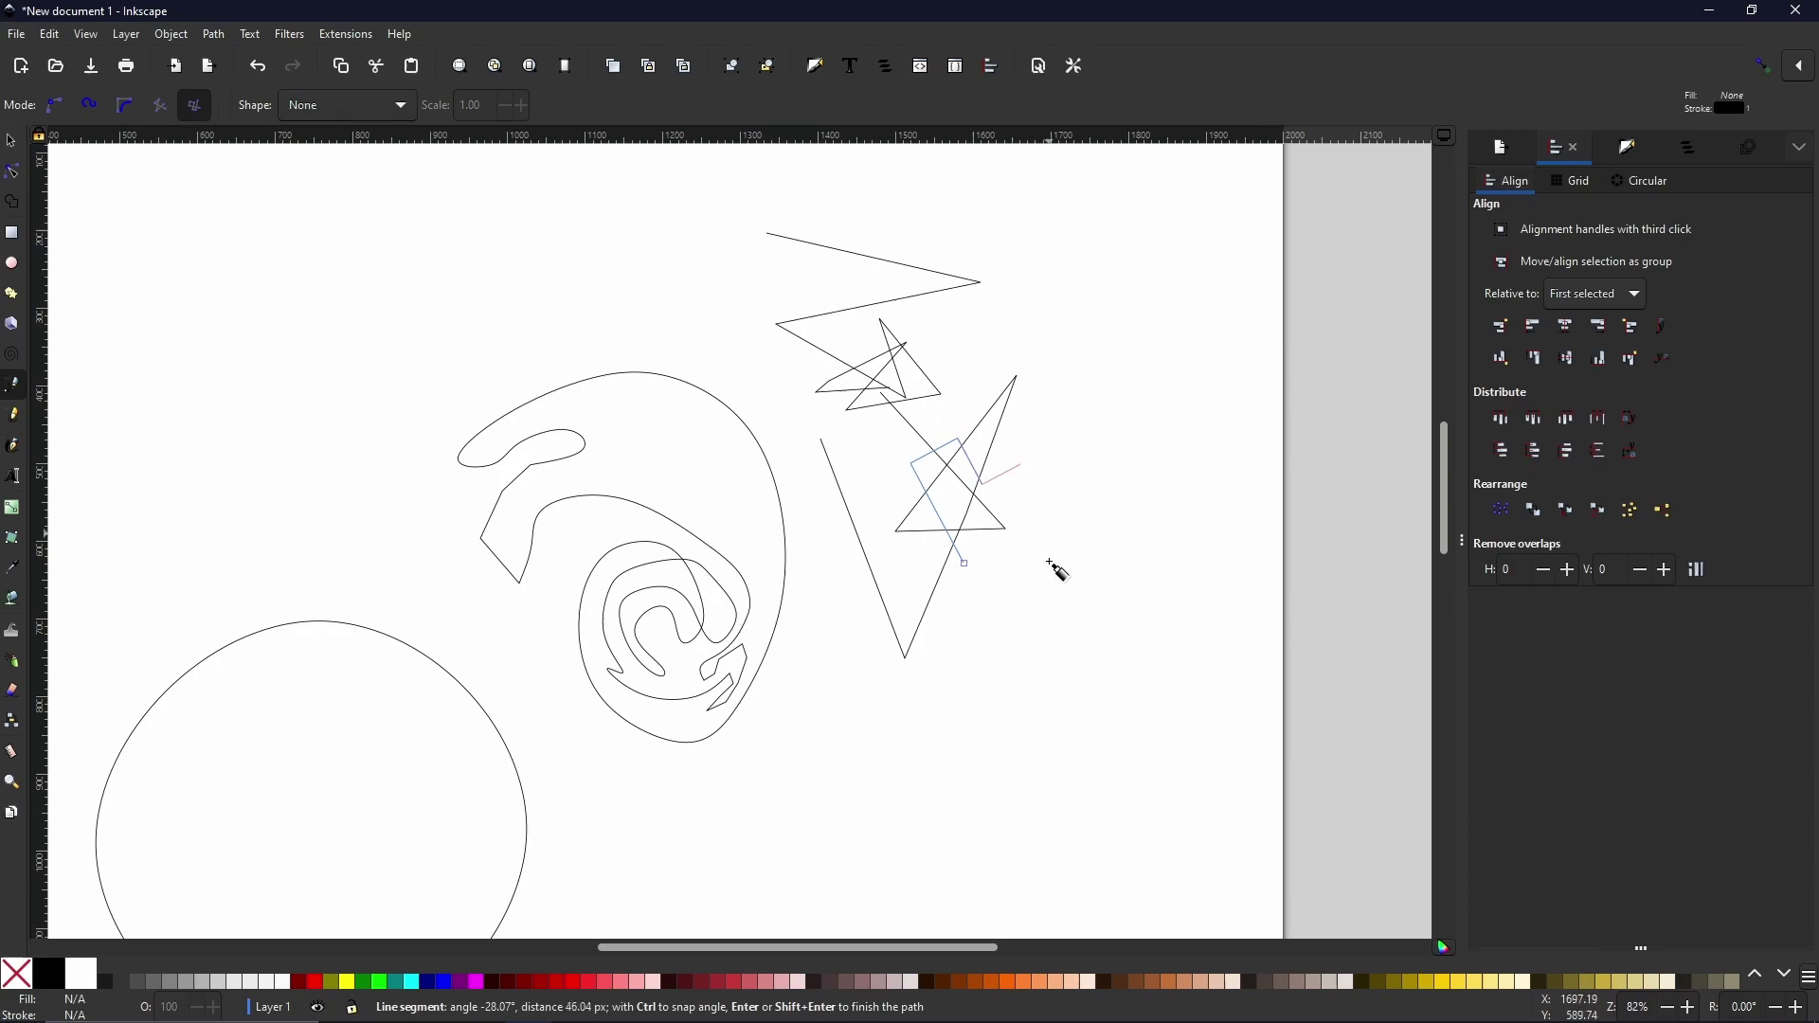
pyautogui.click(1063, 595)
pyautogui.click(924, 595)
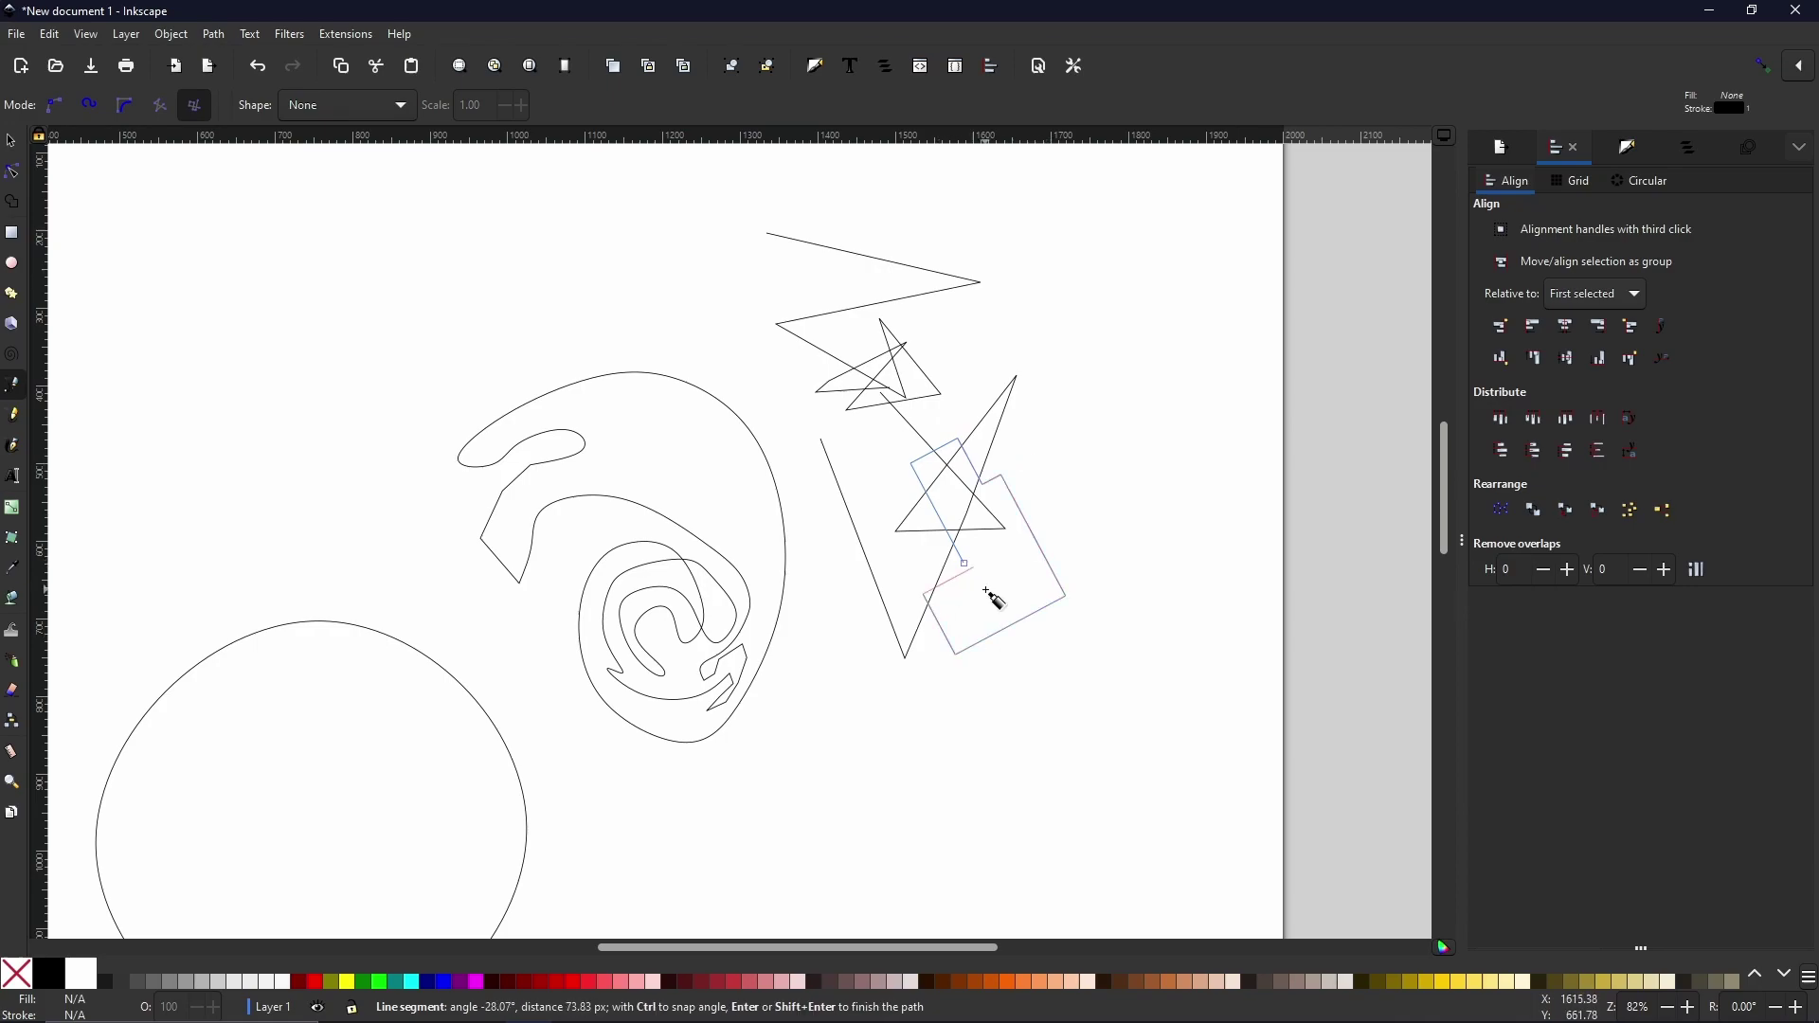
pyautogui.click(1003, 627)
# Continue the stepped path downward, step it back upward, and finish it.
pyautogui.click(977, 699)
pyautogui.click(927, 727)
pyautogui.click(951, 775)
pyautogui.click(935, 786)
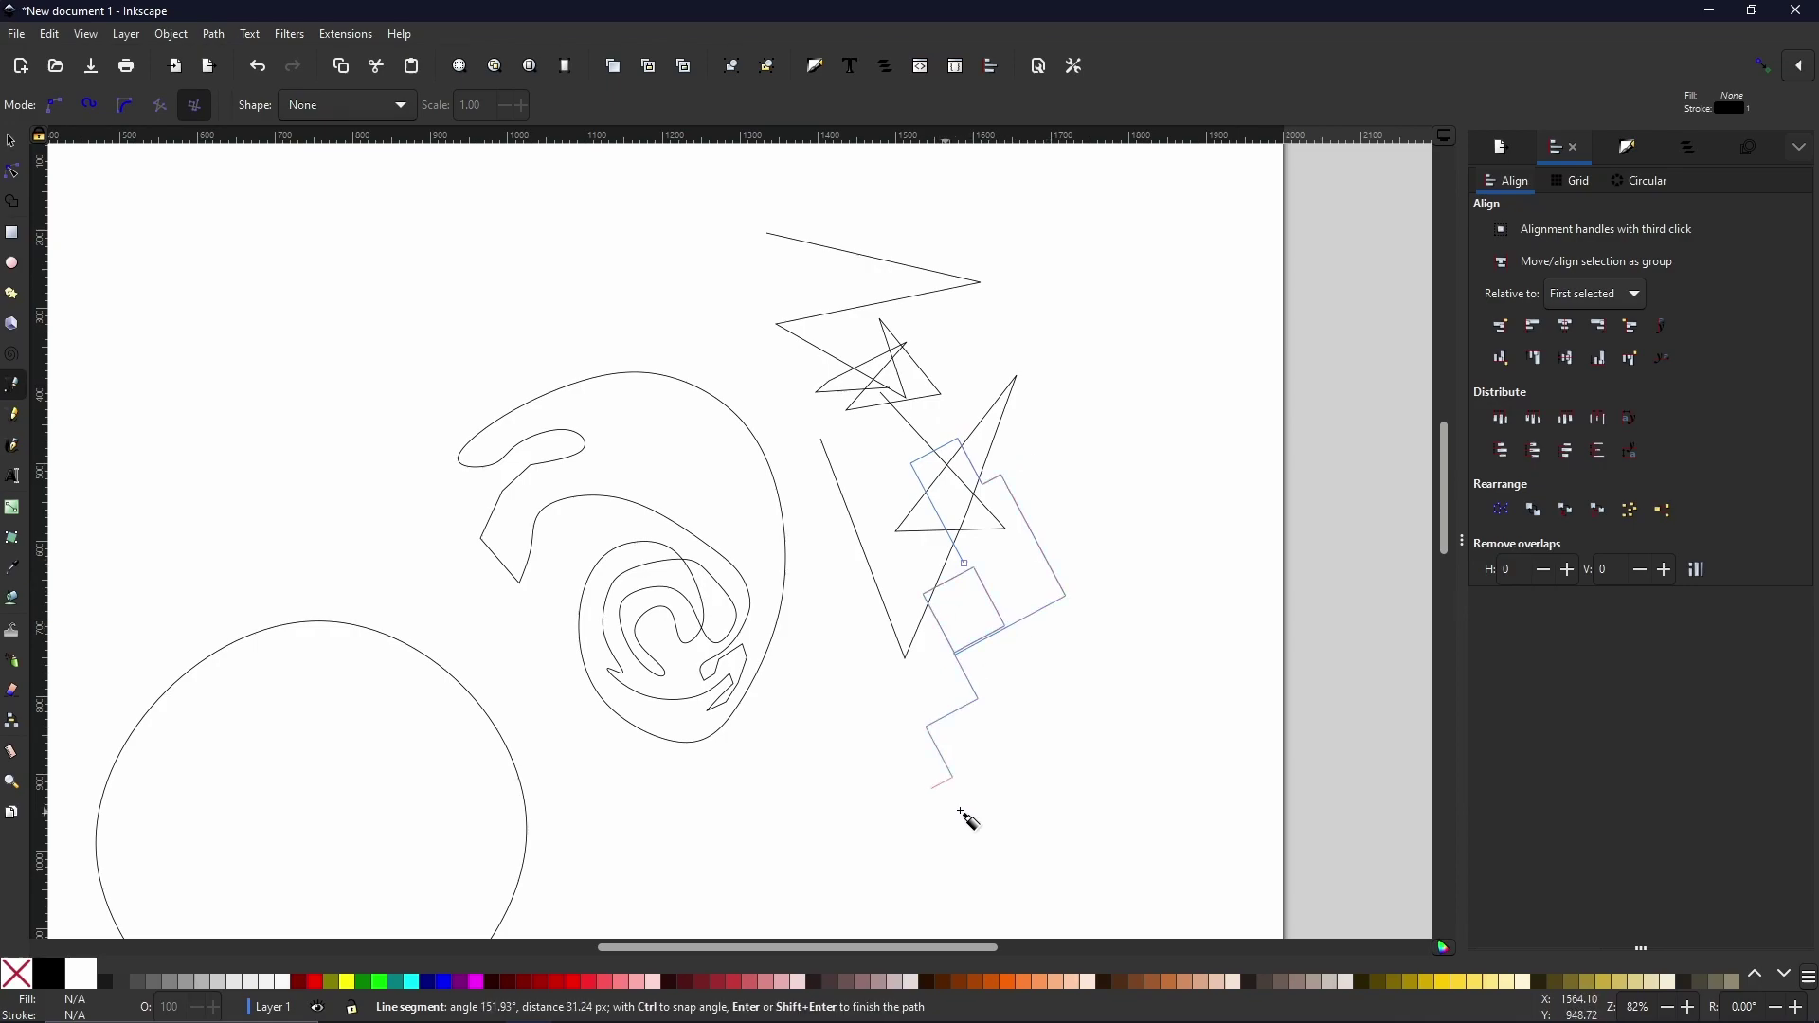
pyautogui.click(955, 824)
pyautogui.click(1015, 794)
pyautogui.click(997, 758)
pyautogui.click(1066, 724)
pyautogui.click(1030, 642)
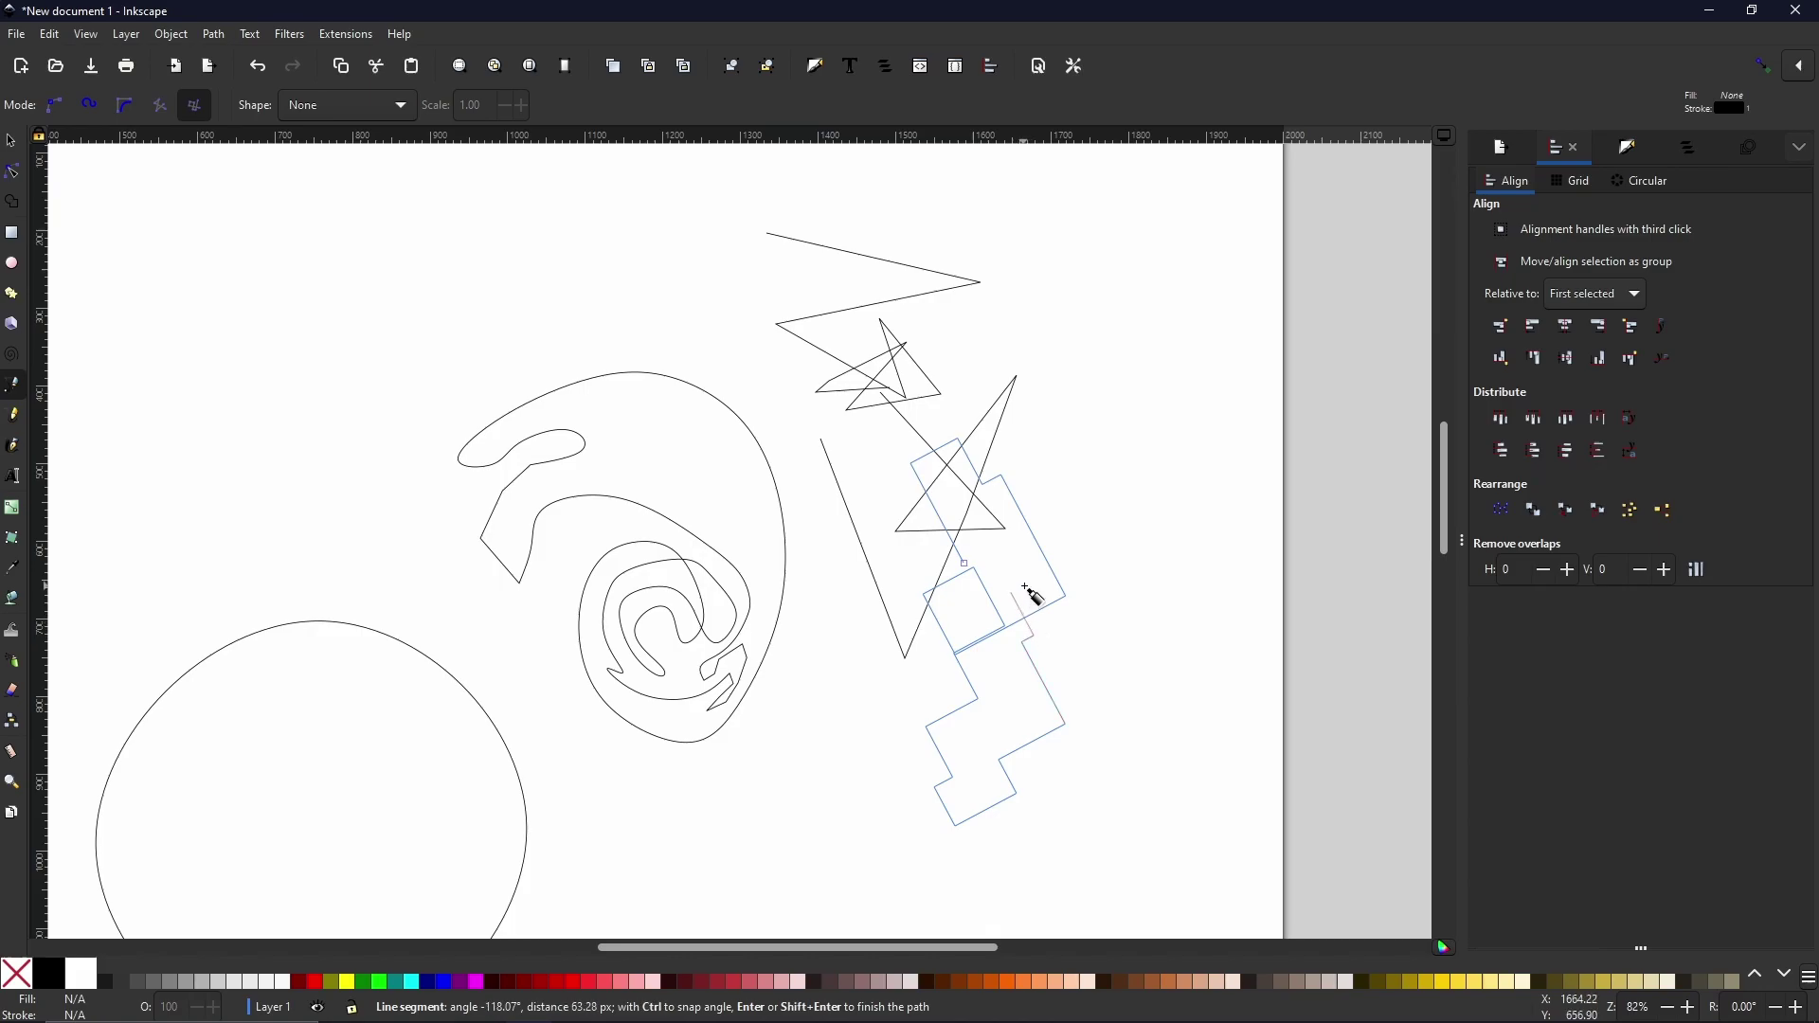
pyautogui.press('Return')
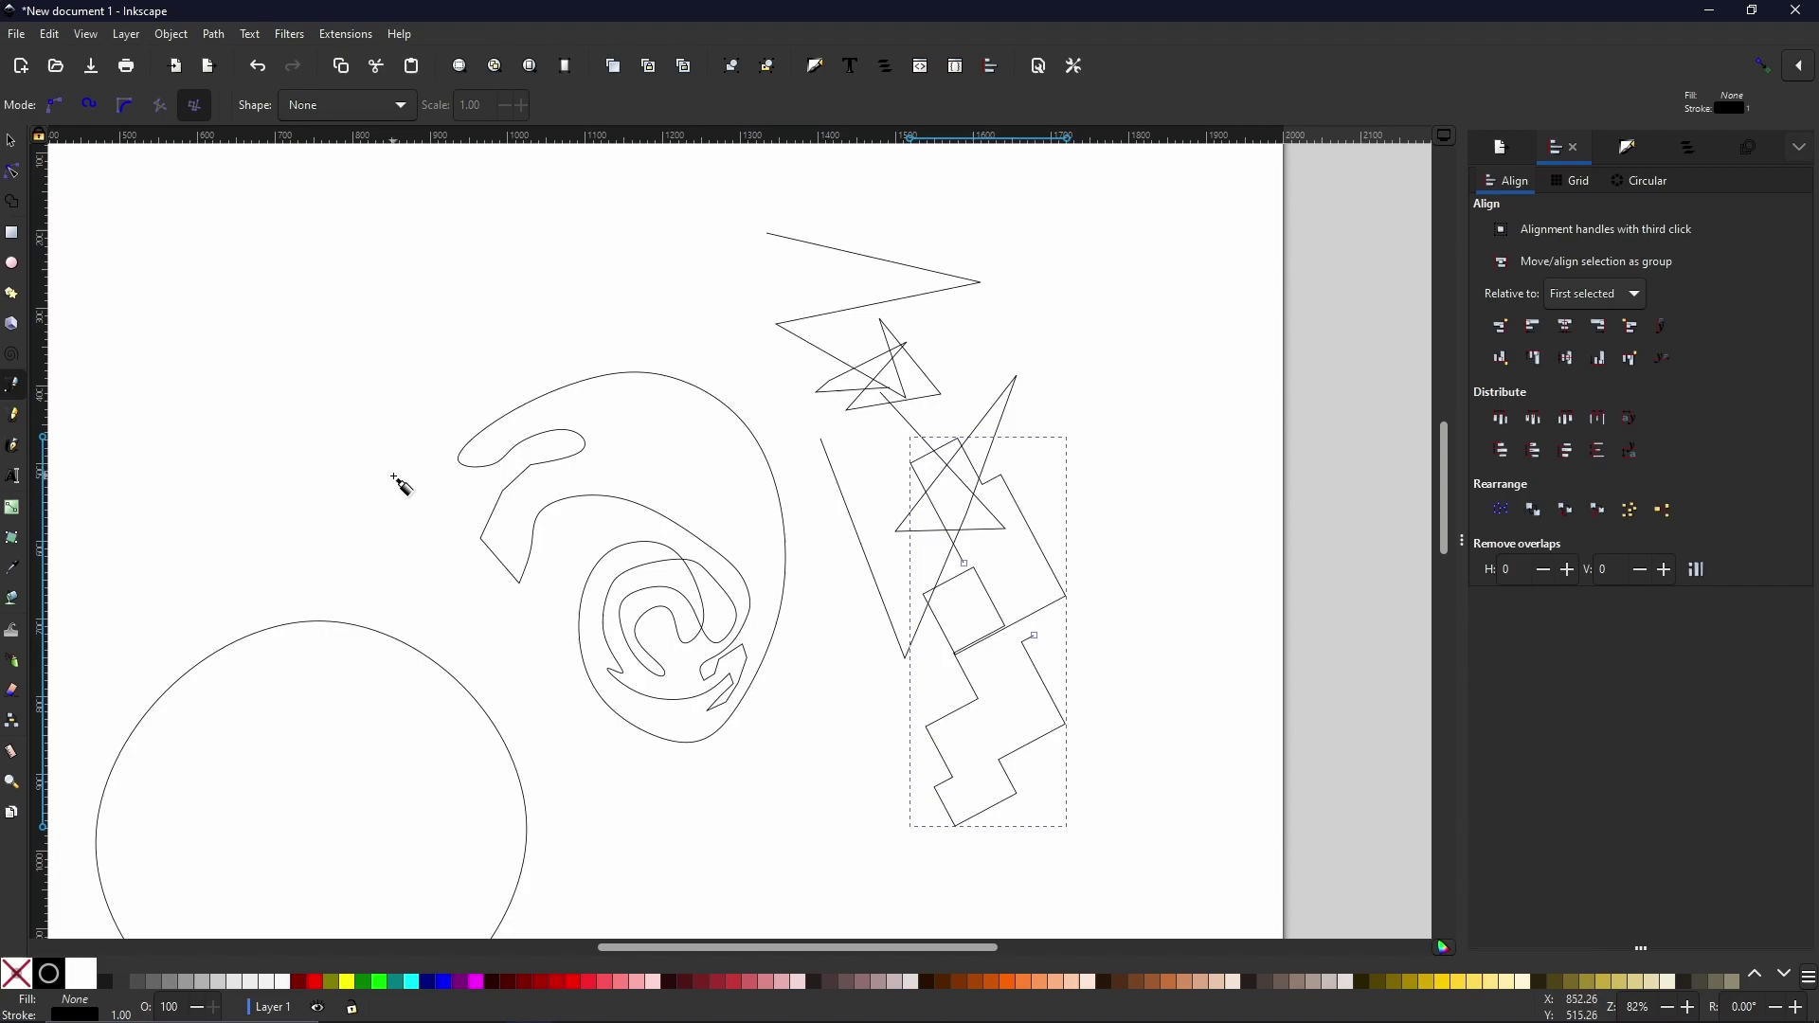
# Zoom out, rubber-band select the spiral, zigzag, stepped and other practice paths, and delete them.
pyautogui.scroll(-2, 401, 485)
pyautogui.scroll(-4, 492, 540)
pyautogui.hscroll(-5, 491, 540)
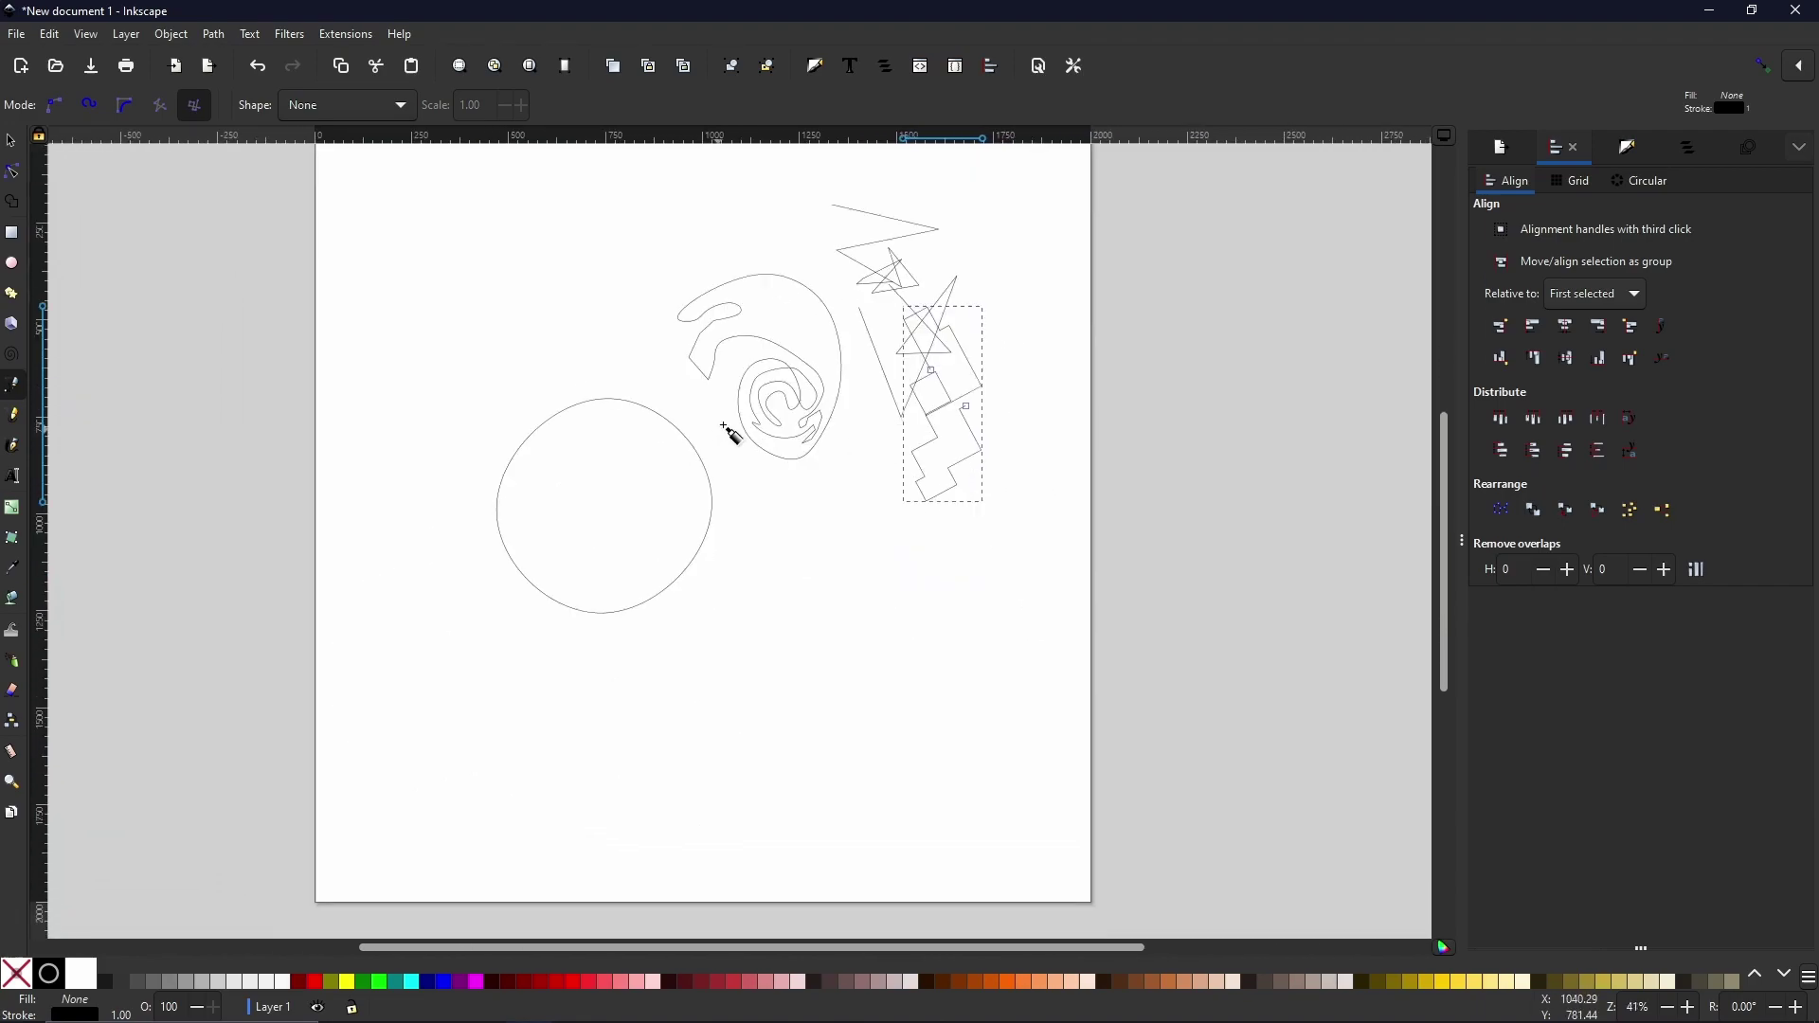
pyautogui.click(10, 142)
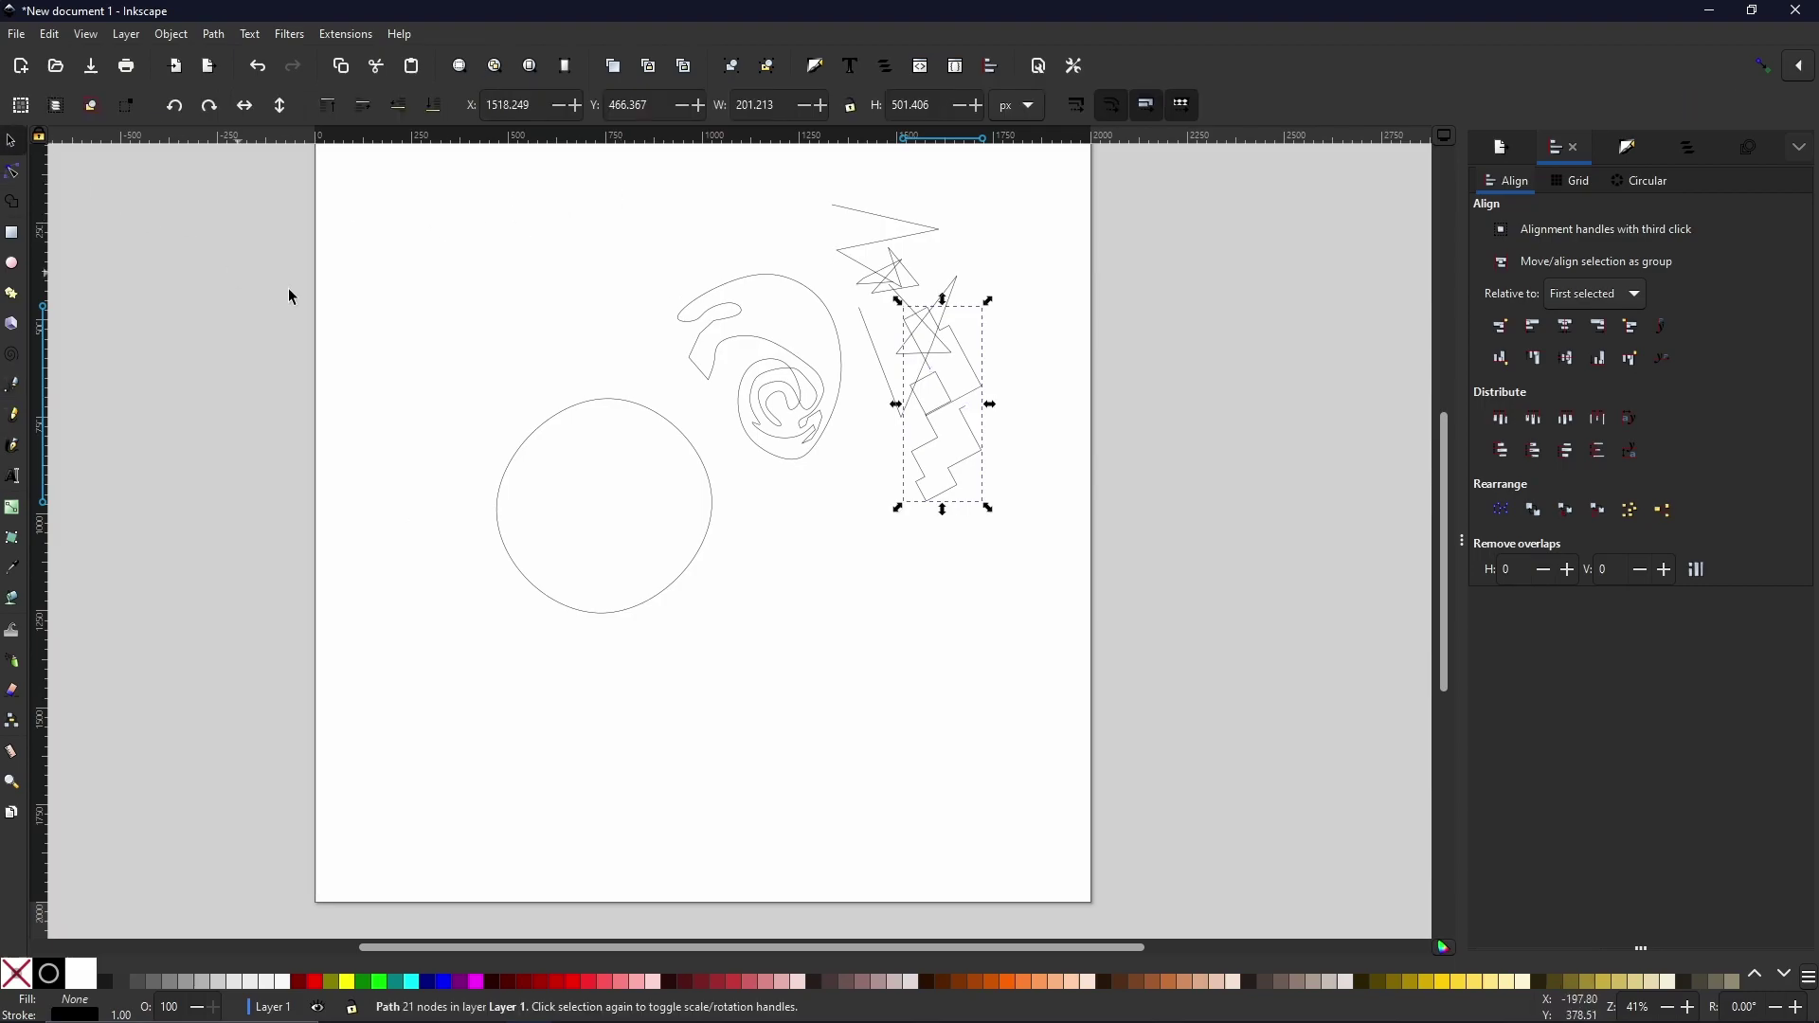
pyautogui.moveTo(406, 179); pyautogui.dragTo(1151, 788)
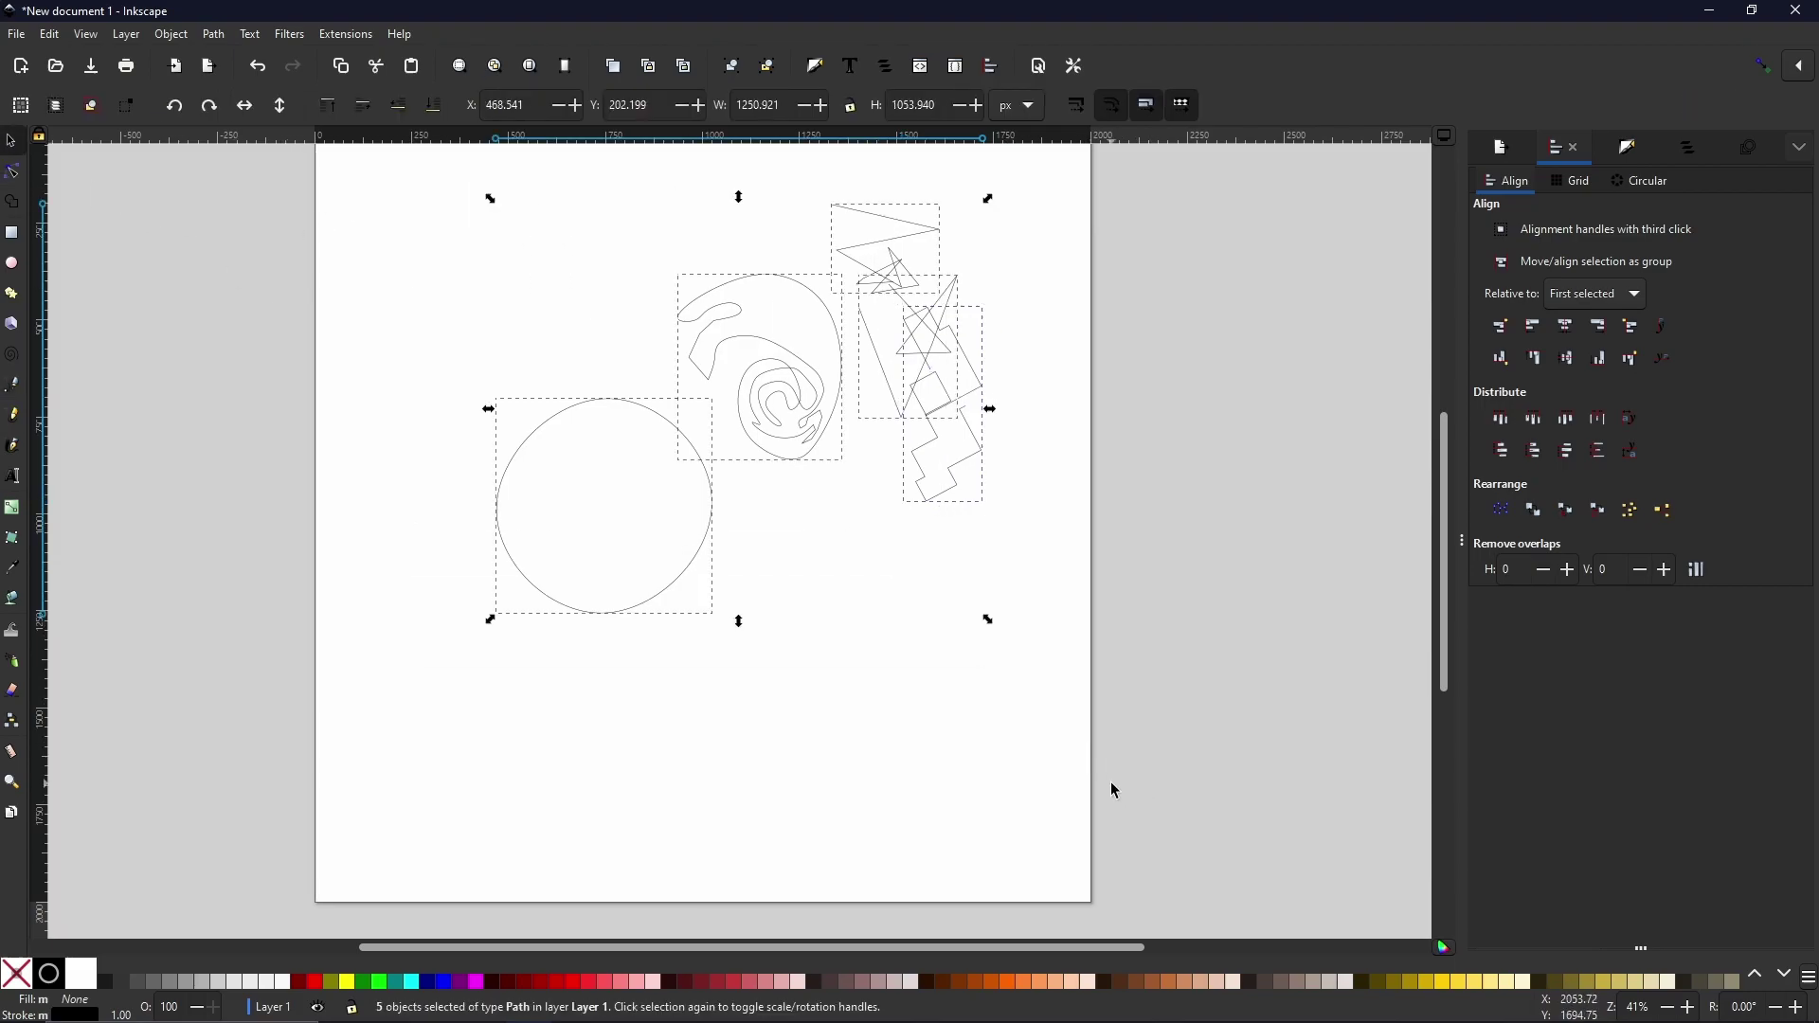
pyautogui.press('Delete')
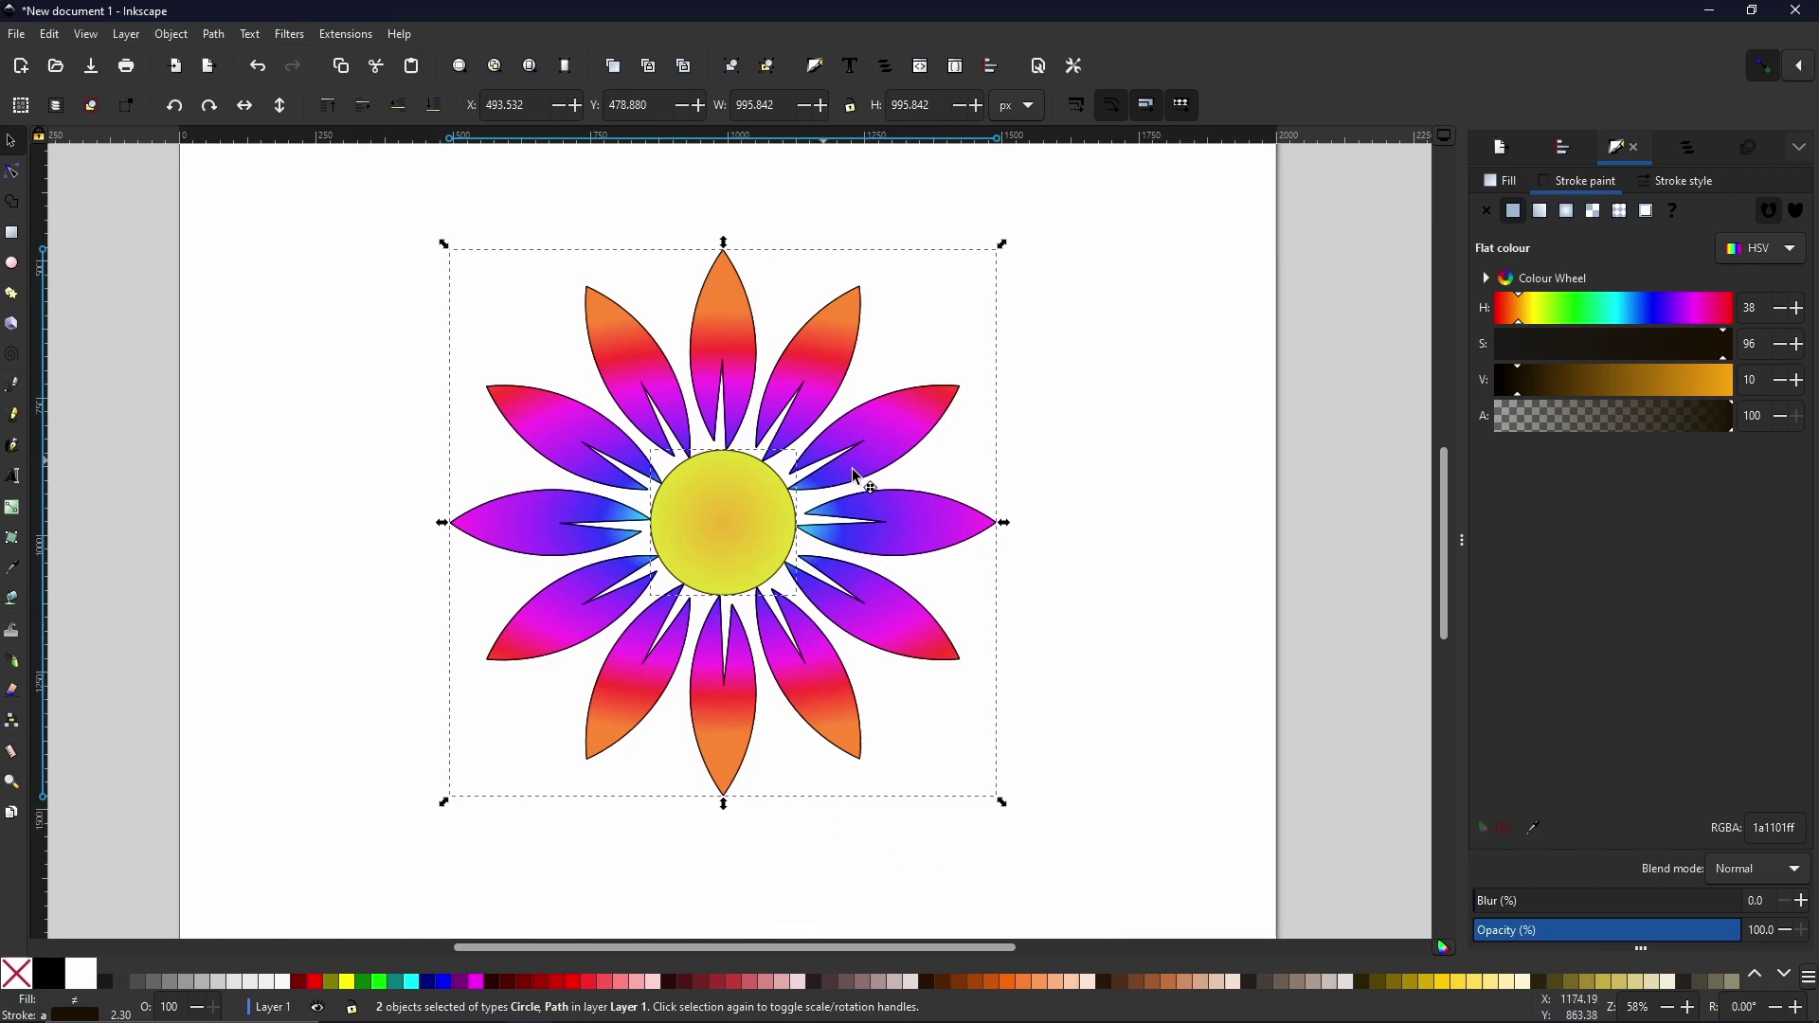
# Undo a moved duplicate, then give the flower a pure black outline, keeping its bright gradients.
pyautogui.hotkey('ctrl', 'd')
pyautogui.moveTo(889, 488); pyautogui.dragTo(1329, 694)
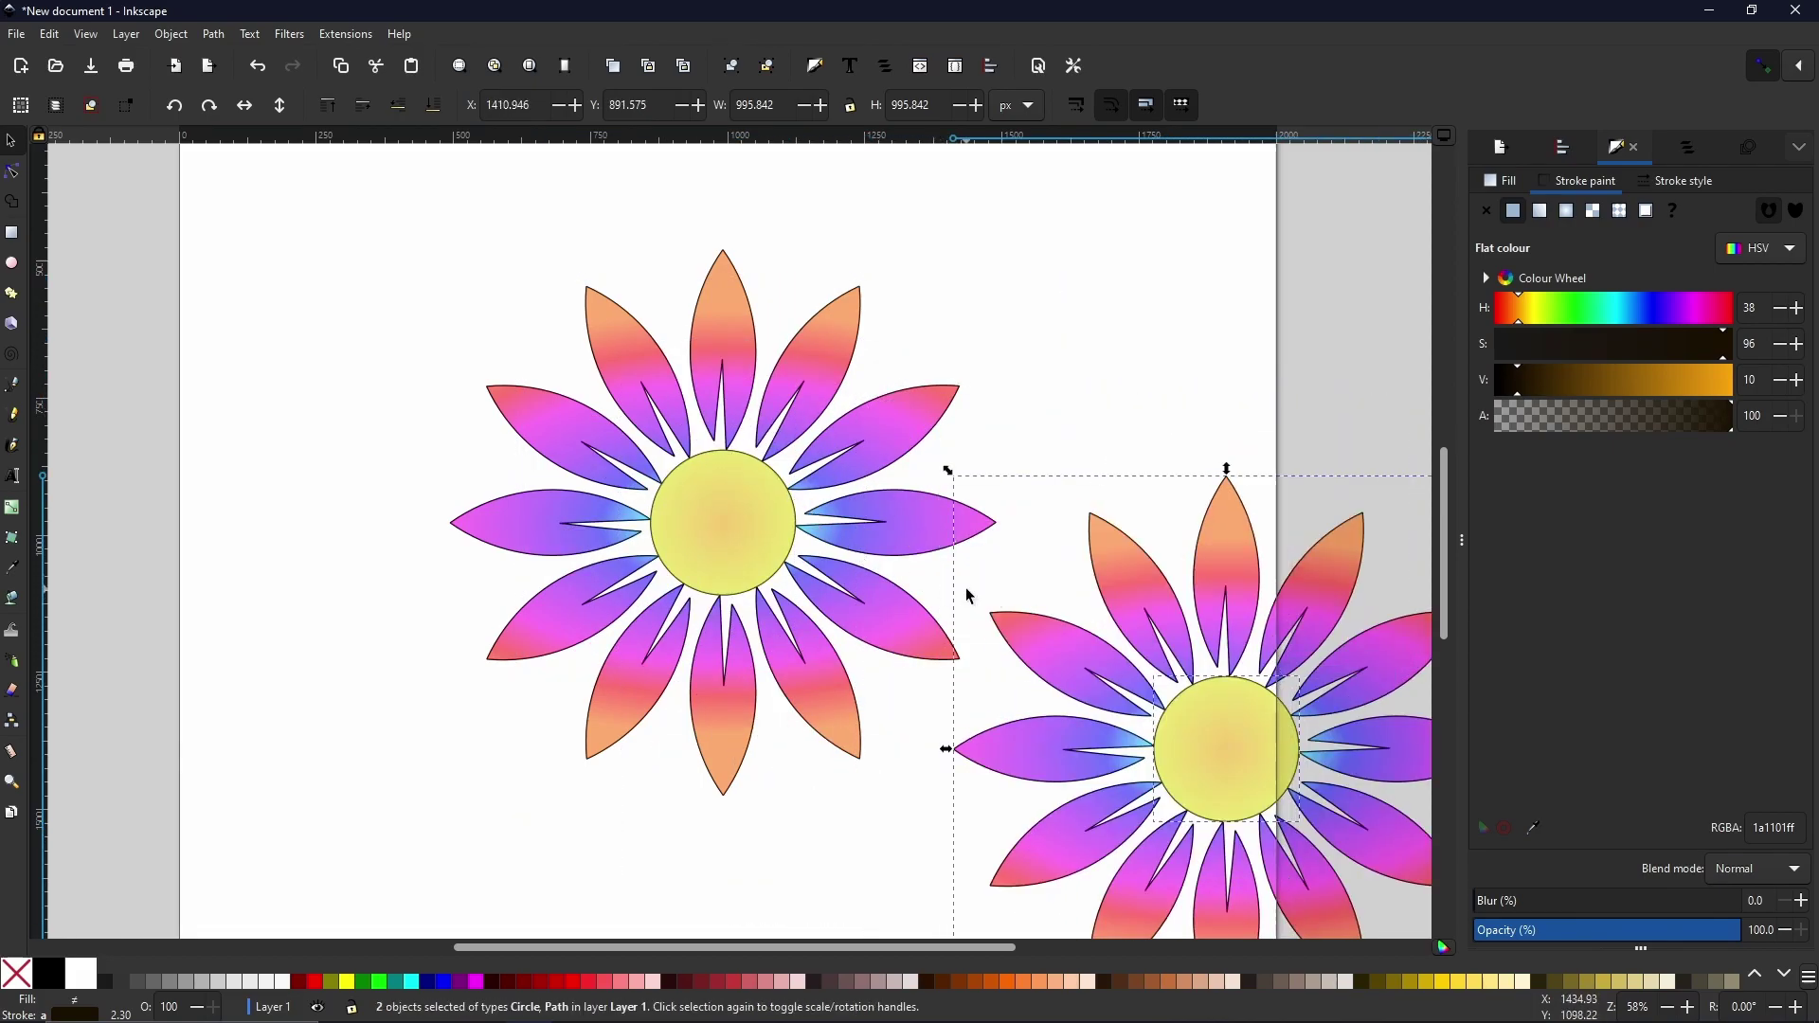
pyautogui.hotkey('ctrl', 'z')
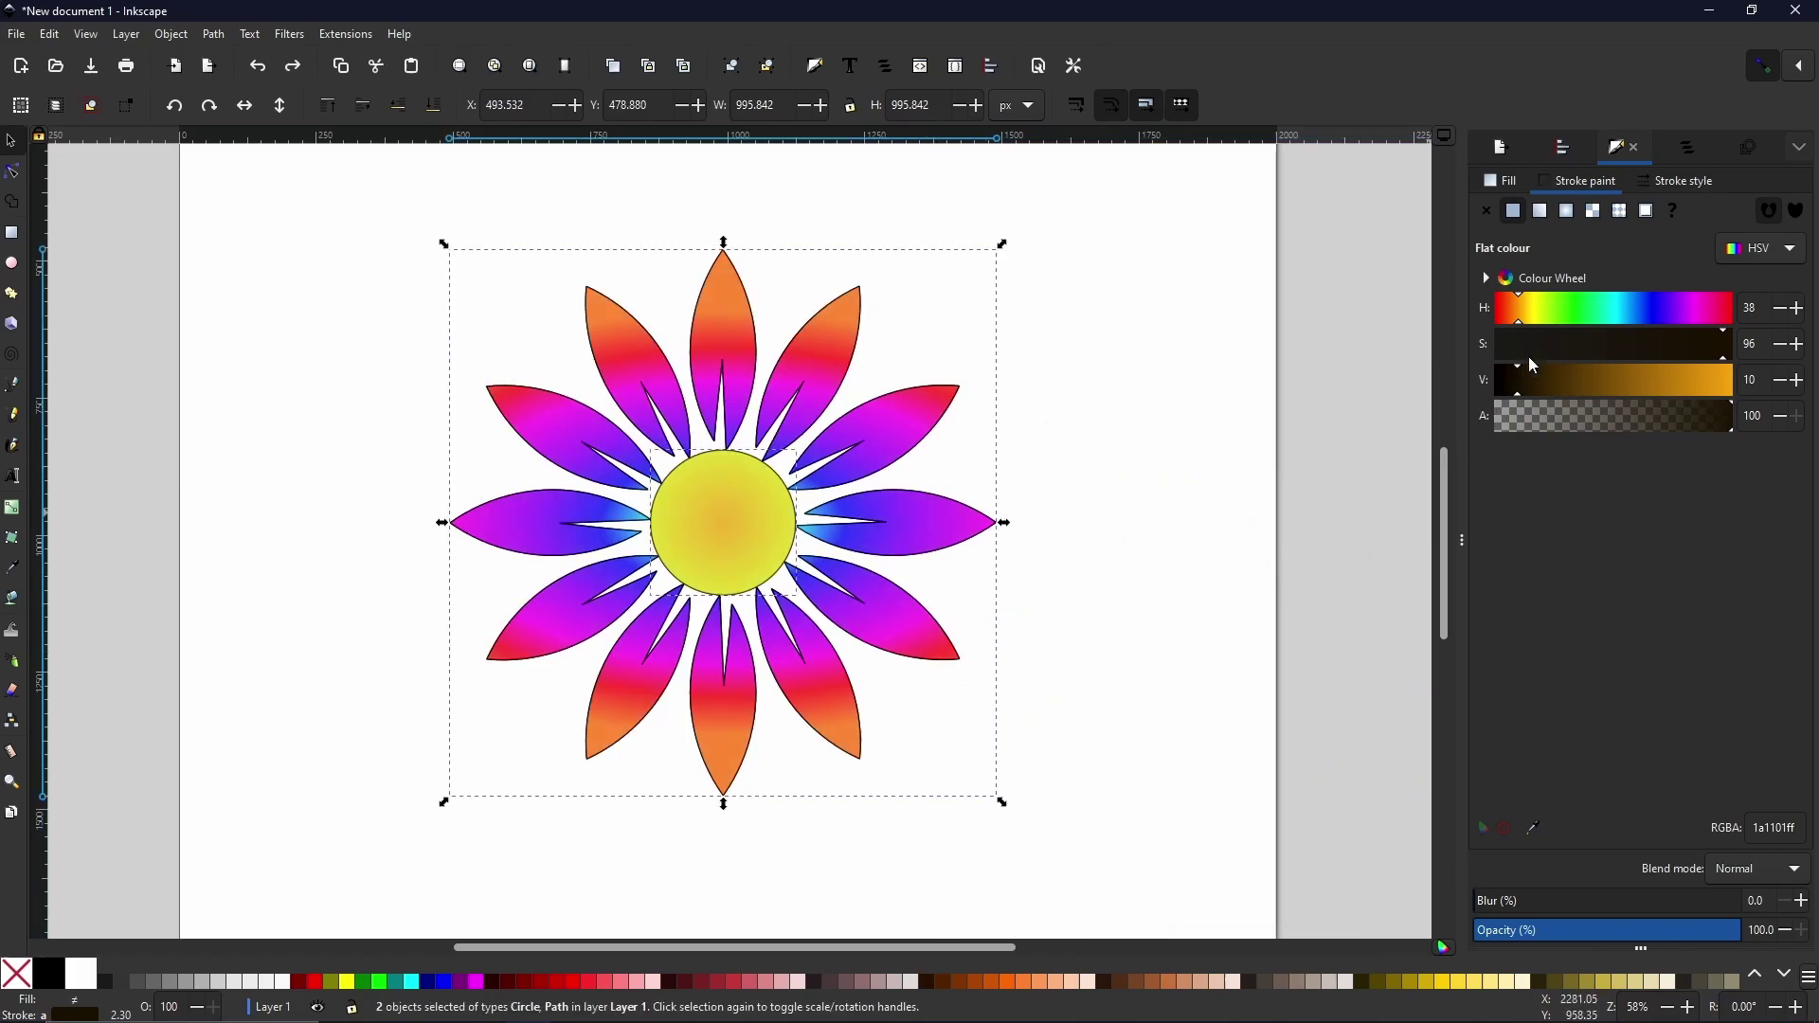
pyautogui.moveTo(1526, 377); pyautogui.dragTo(1474, 398)
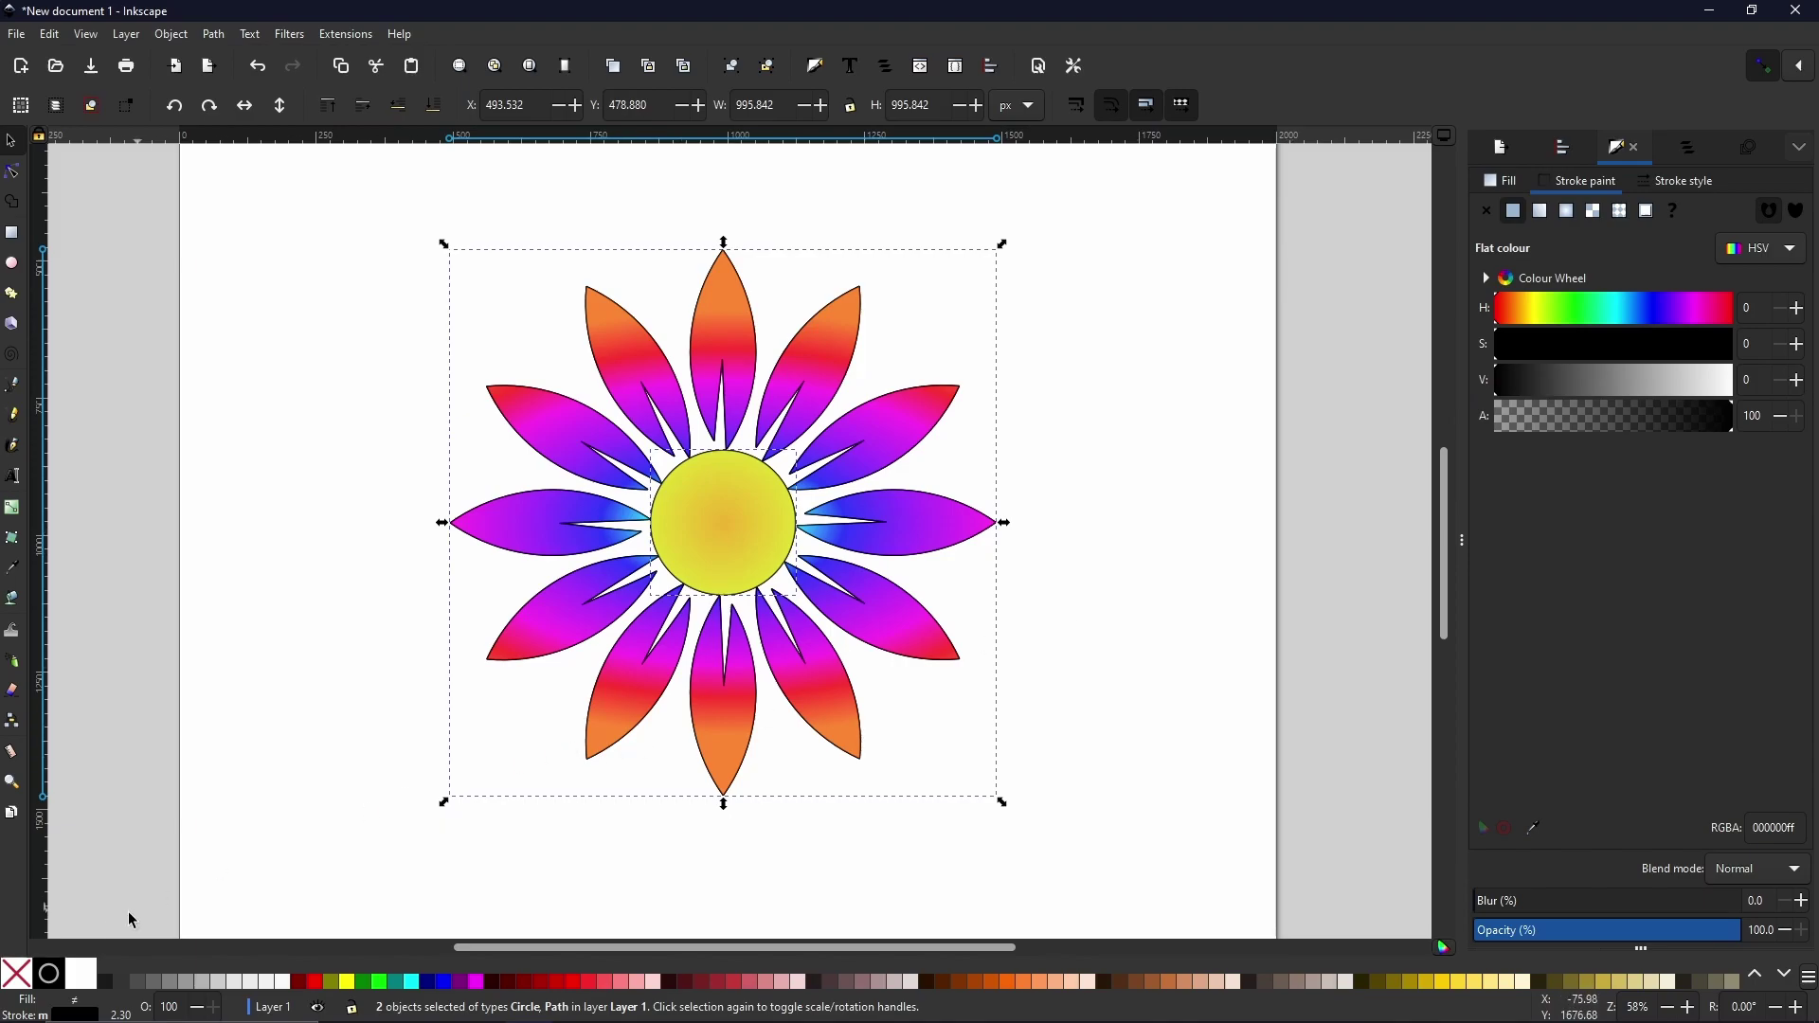
pyautogui.click(43, 980)
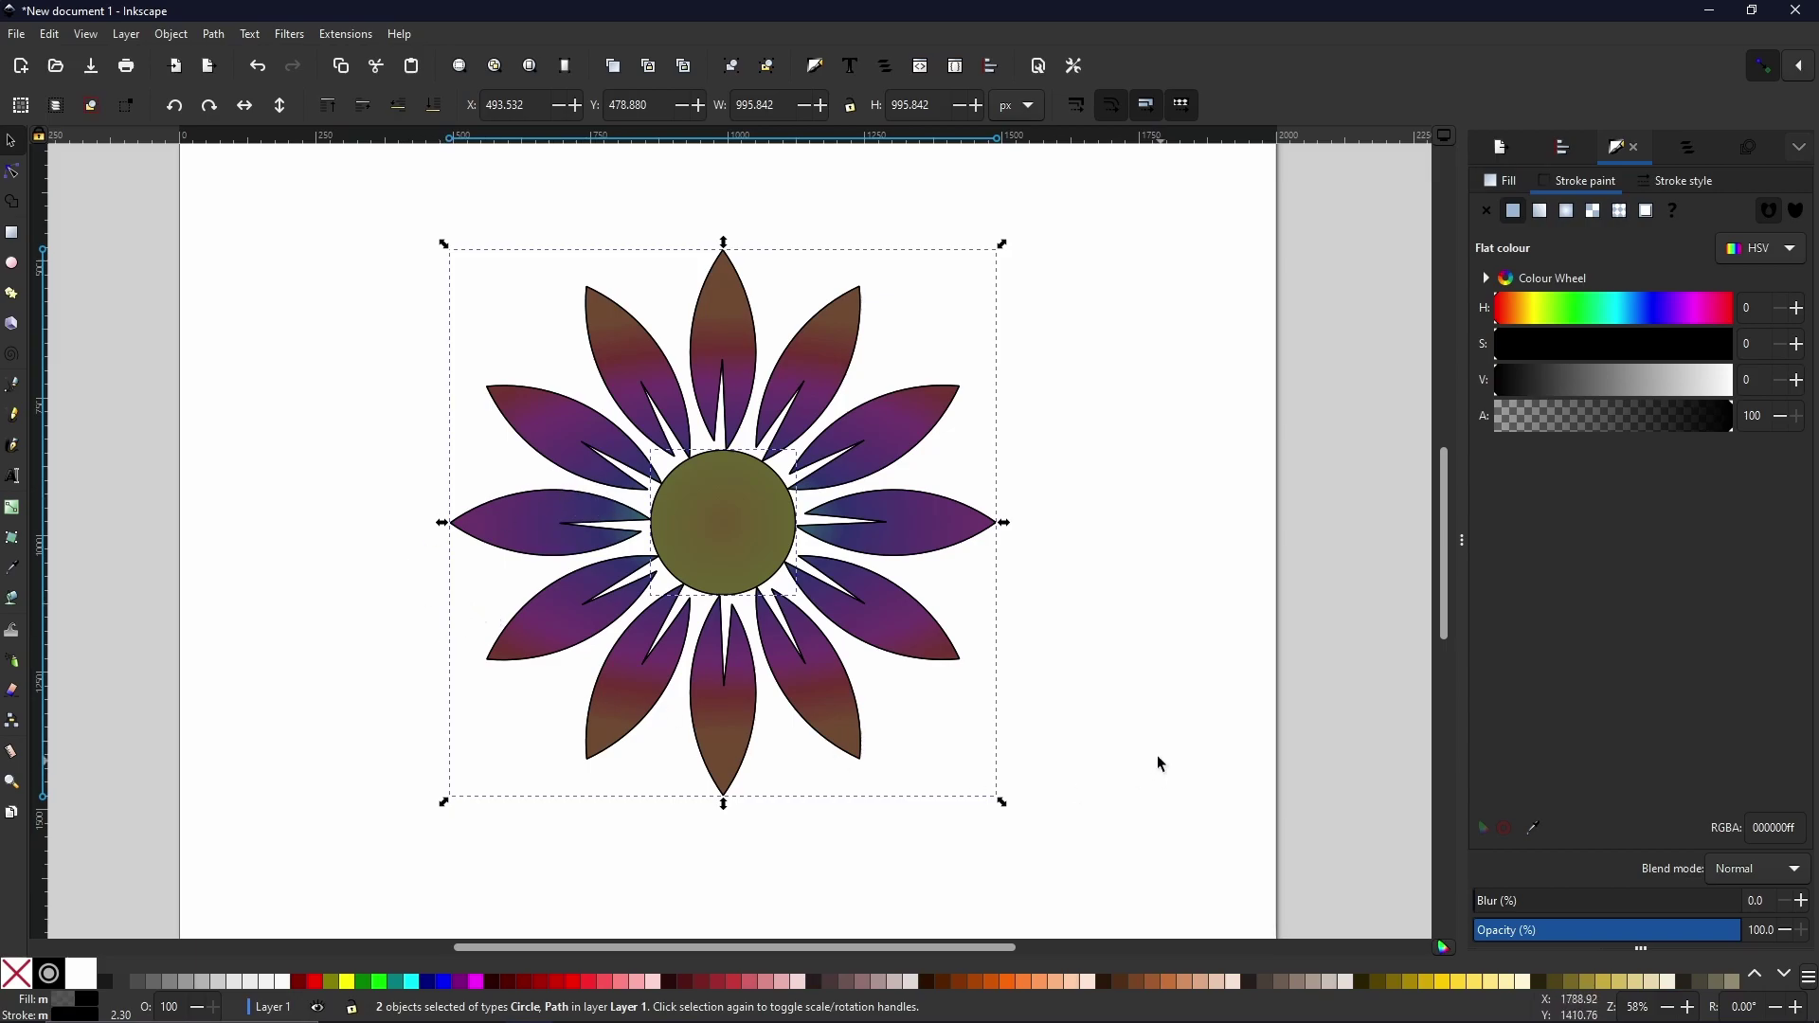
pyautogui.click(443, 111)
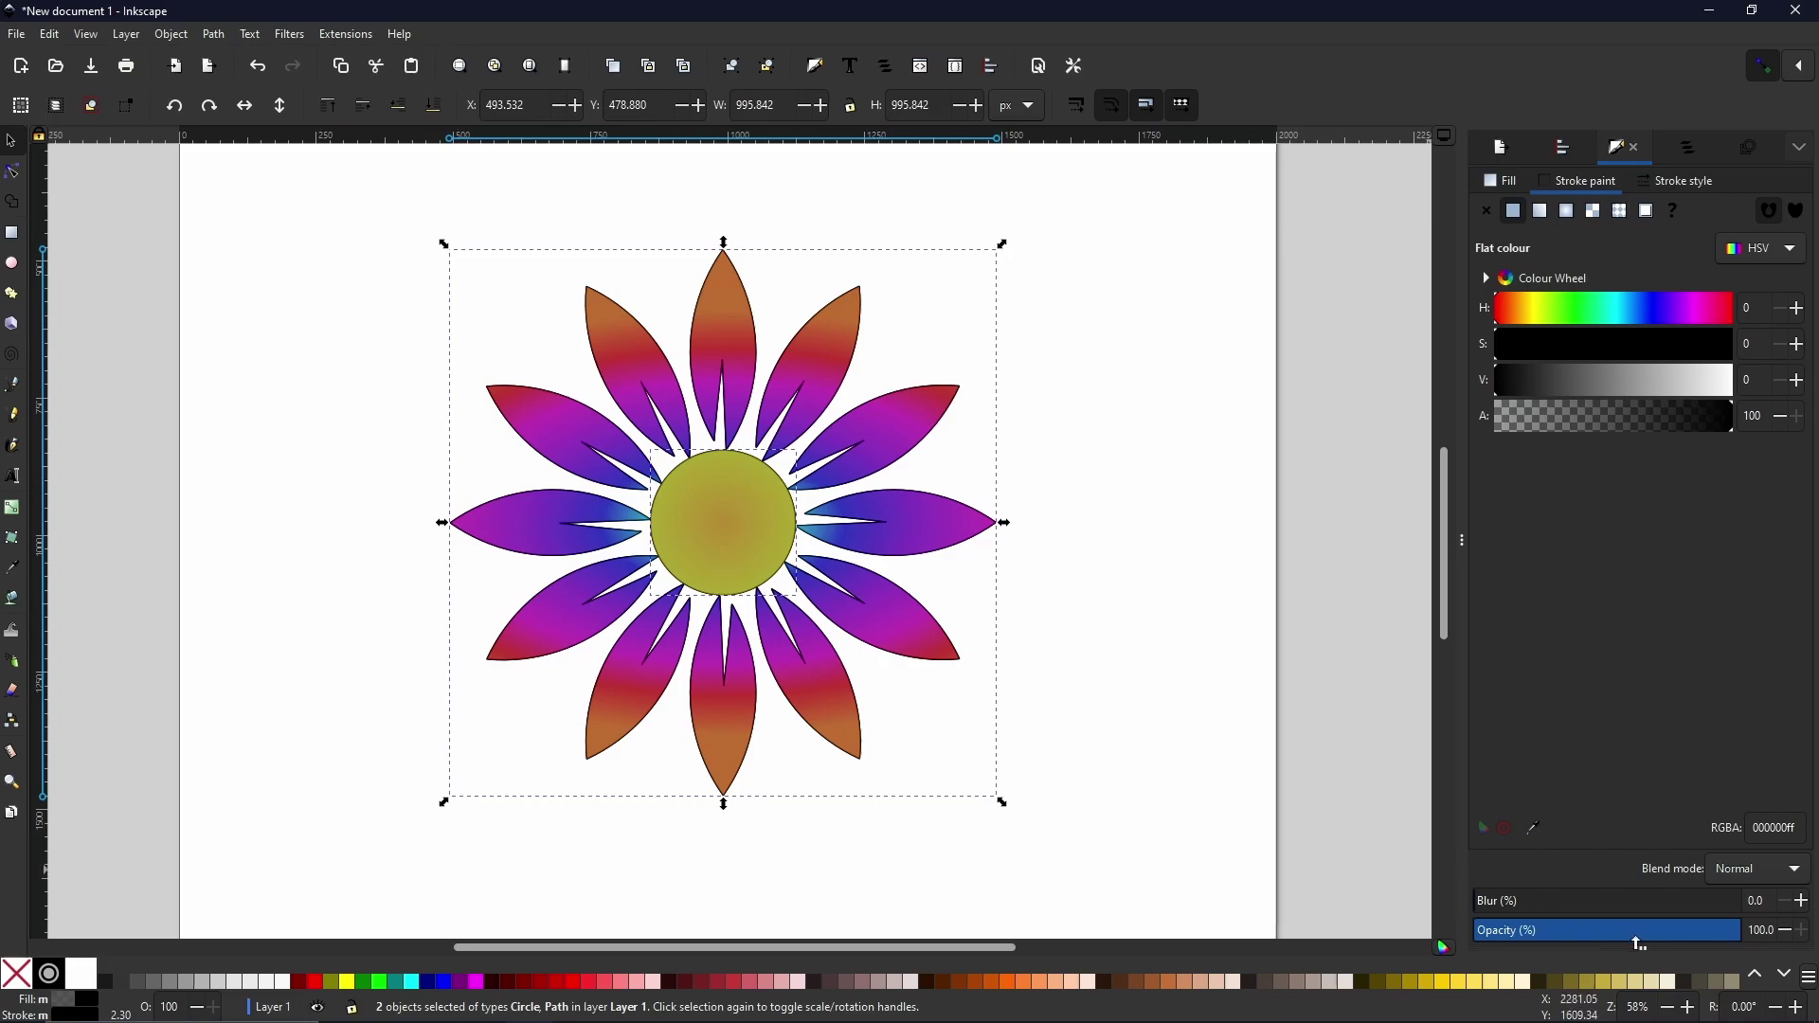
# Set the flower's blur to 20% and opacity to about 50%, then deselect it.
pyautogui.moveTo(1483, 902); pyautogui.dragTo(1529, 910)
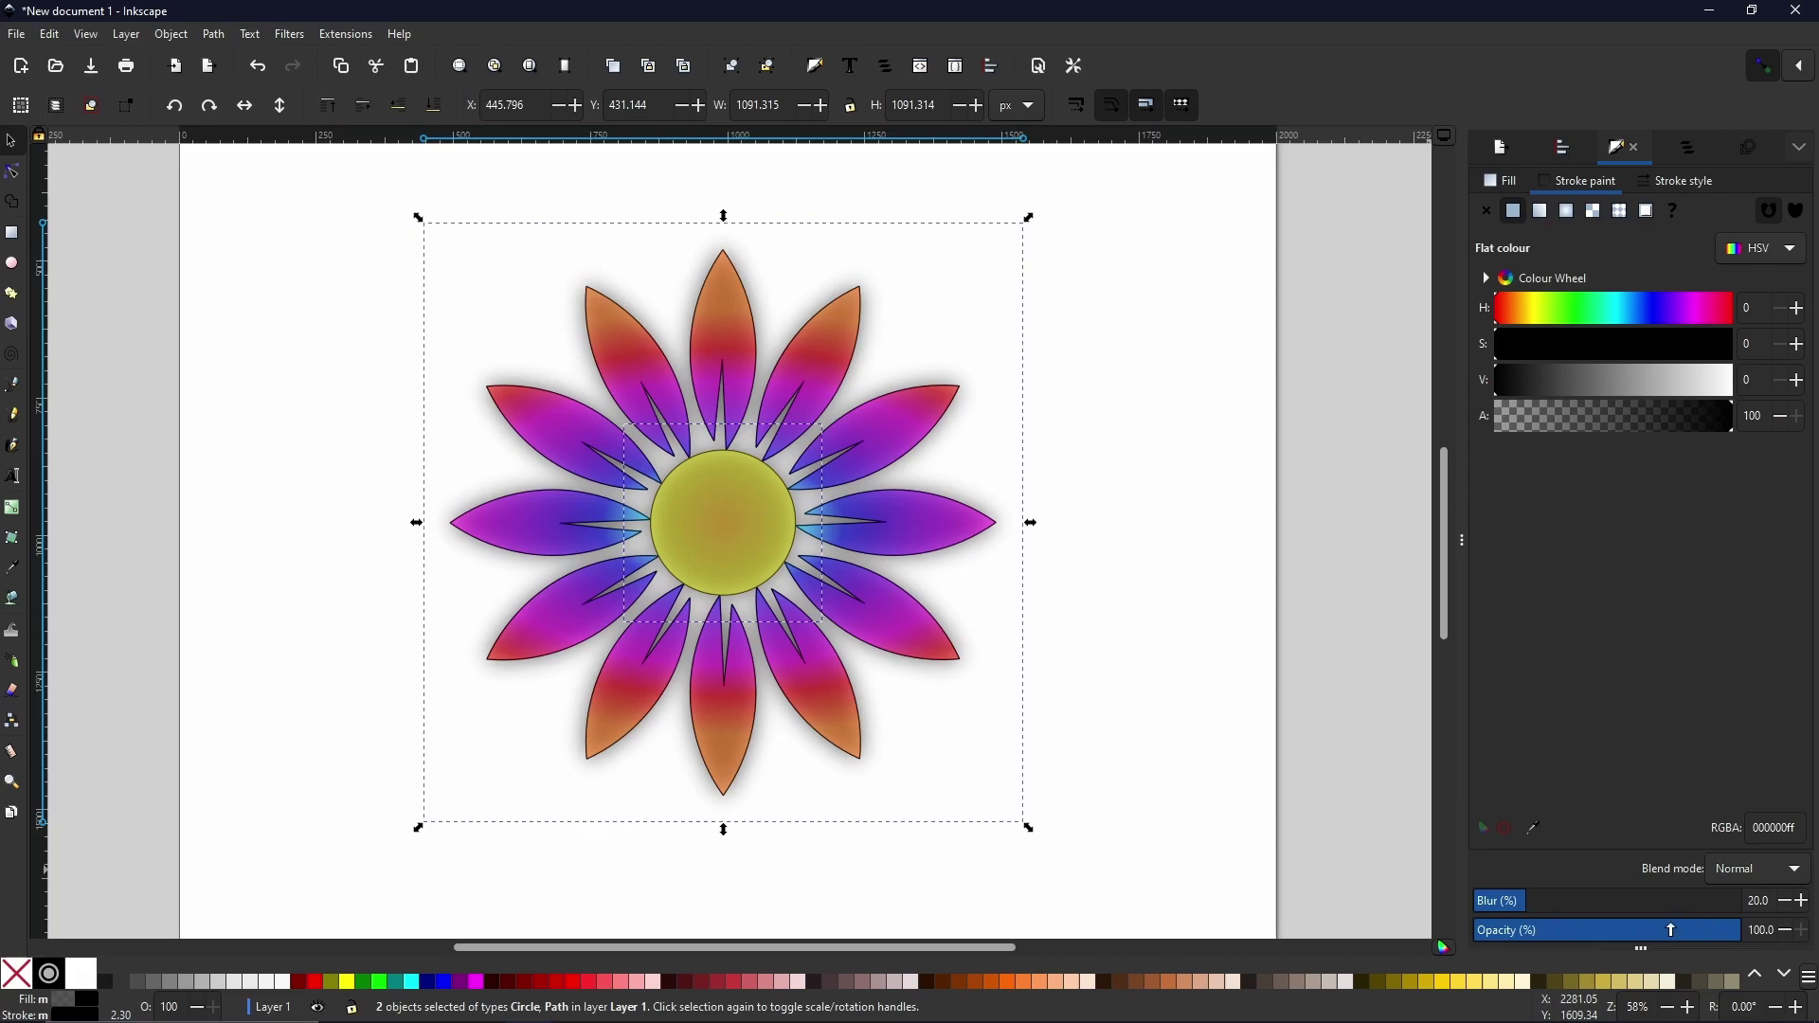
pyautogui.moveTo(1672, 931); pyautogui.dragTo(1615, 934)
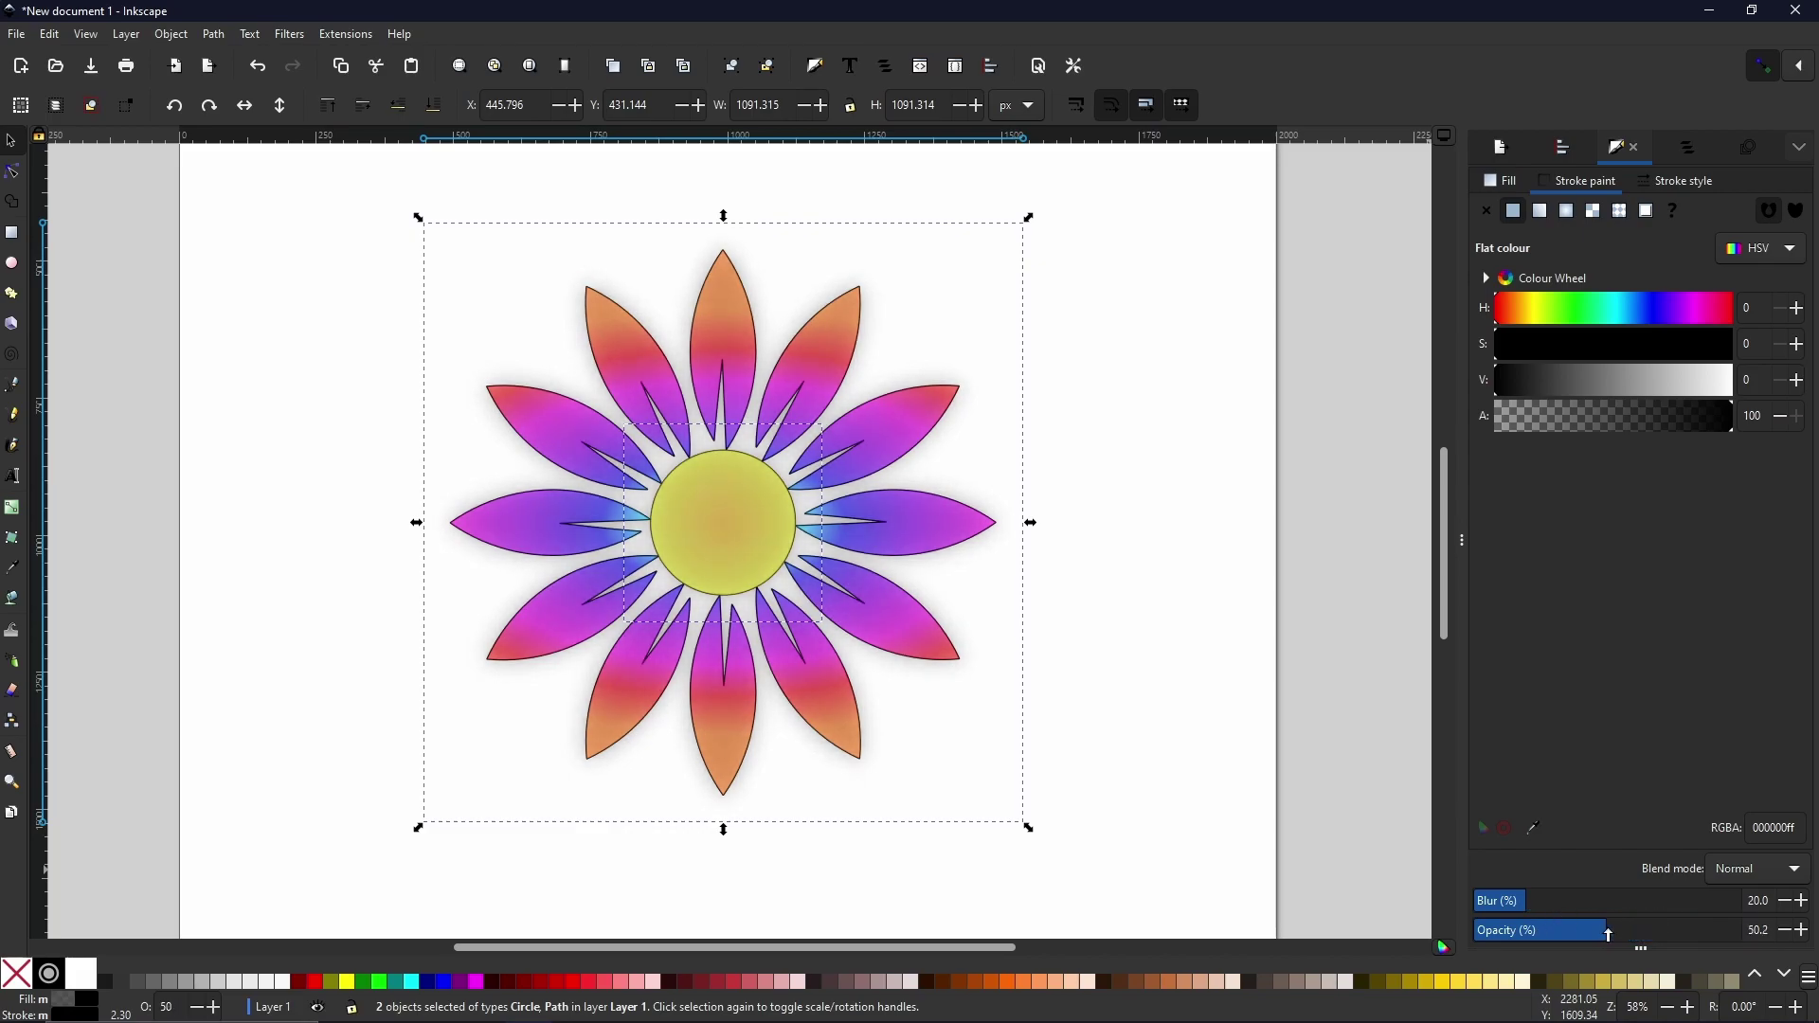
pyautogui.click(1146, 529)
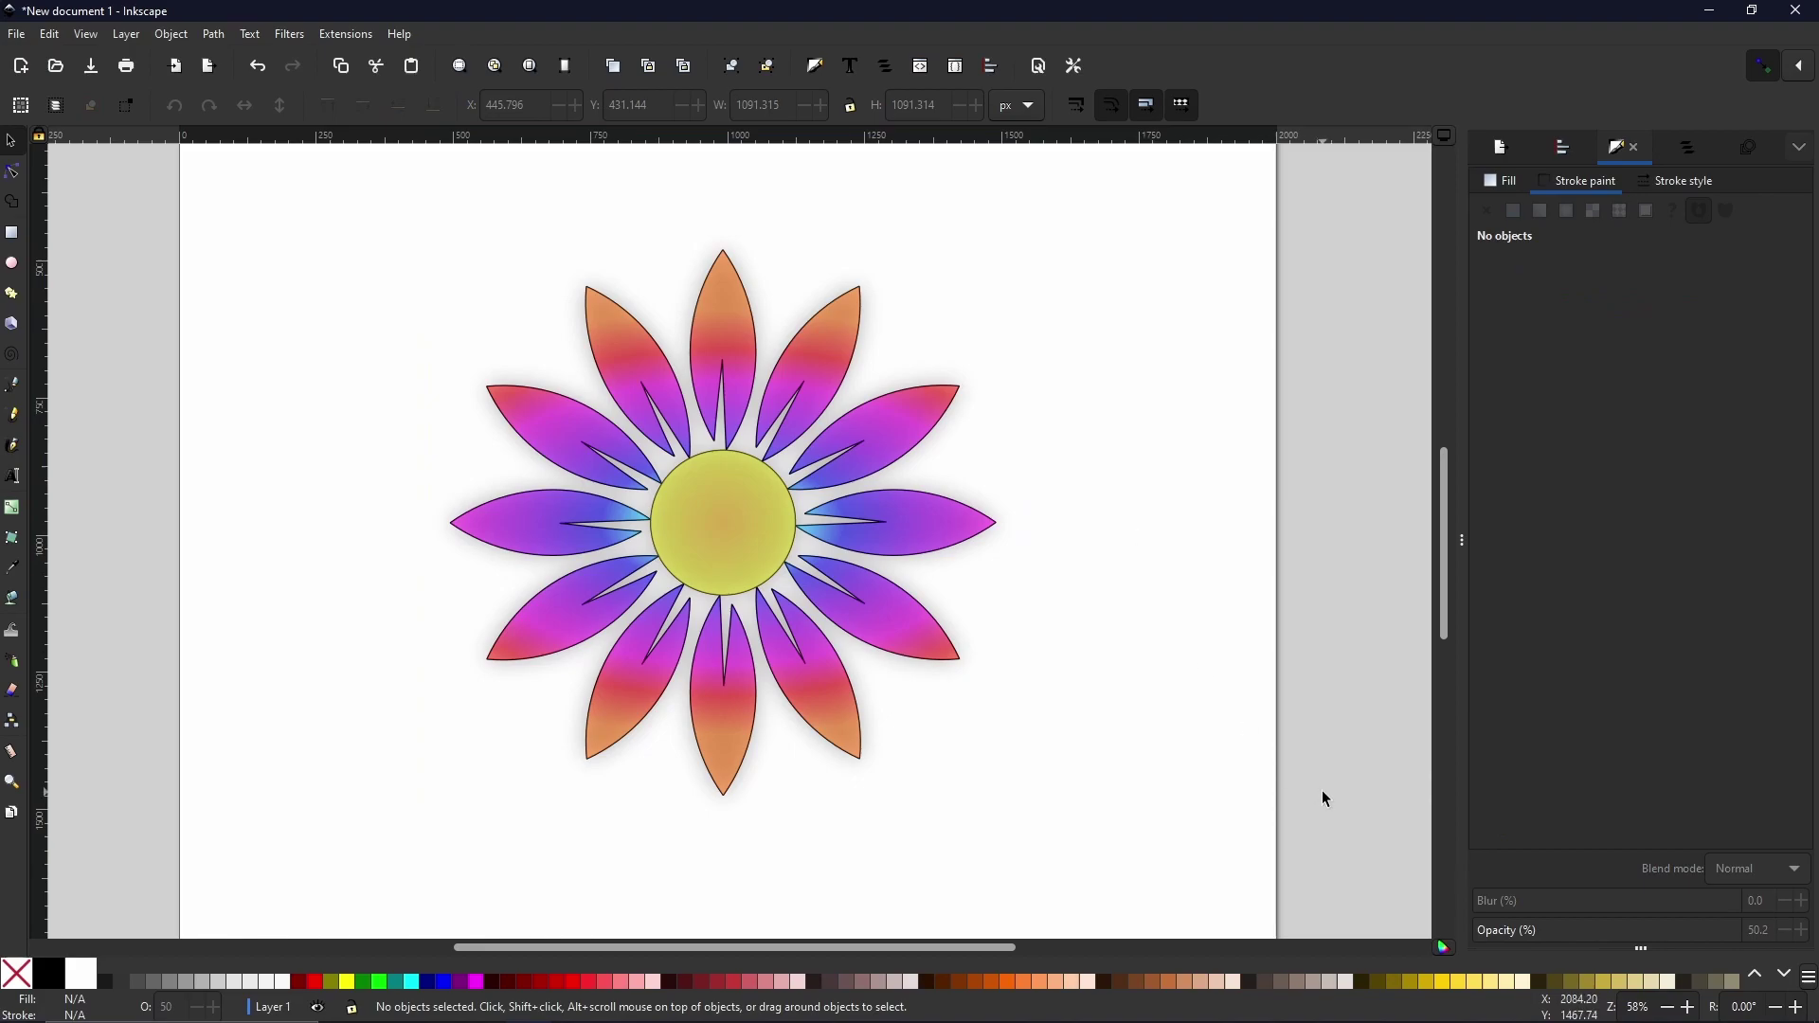
pyautogui.keyDown('ctrl'); pyautogui.scroll(-1, 1102, 593); pyautogui.keyUp('ctrl')
pyautogui.moveTo(1101, 593); pyautogui.dragTo(1024, 574)
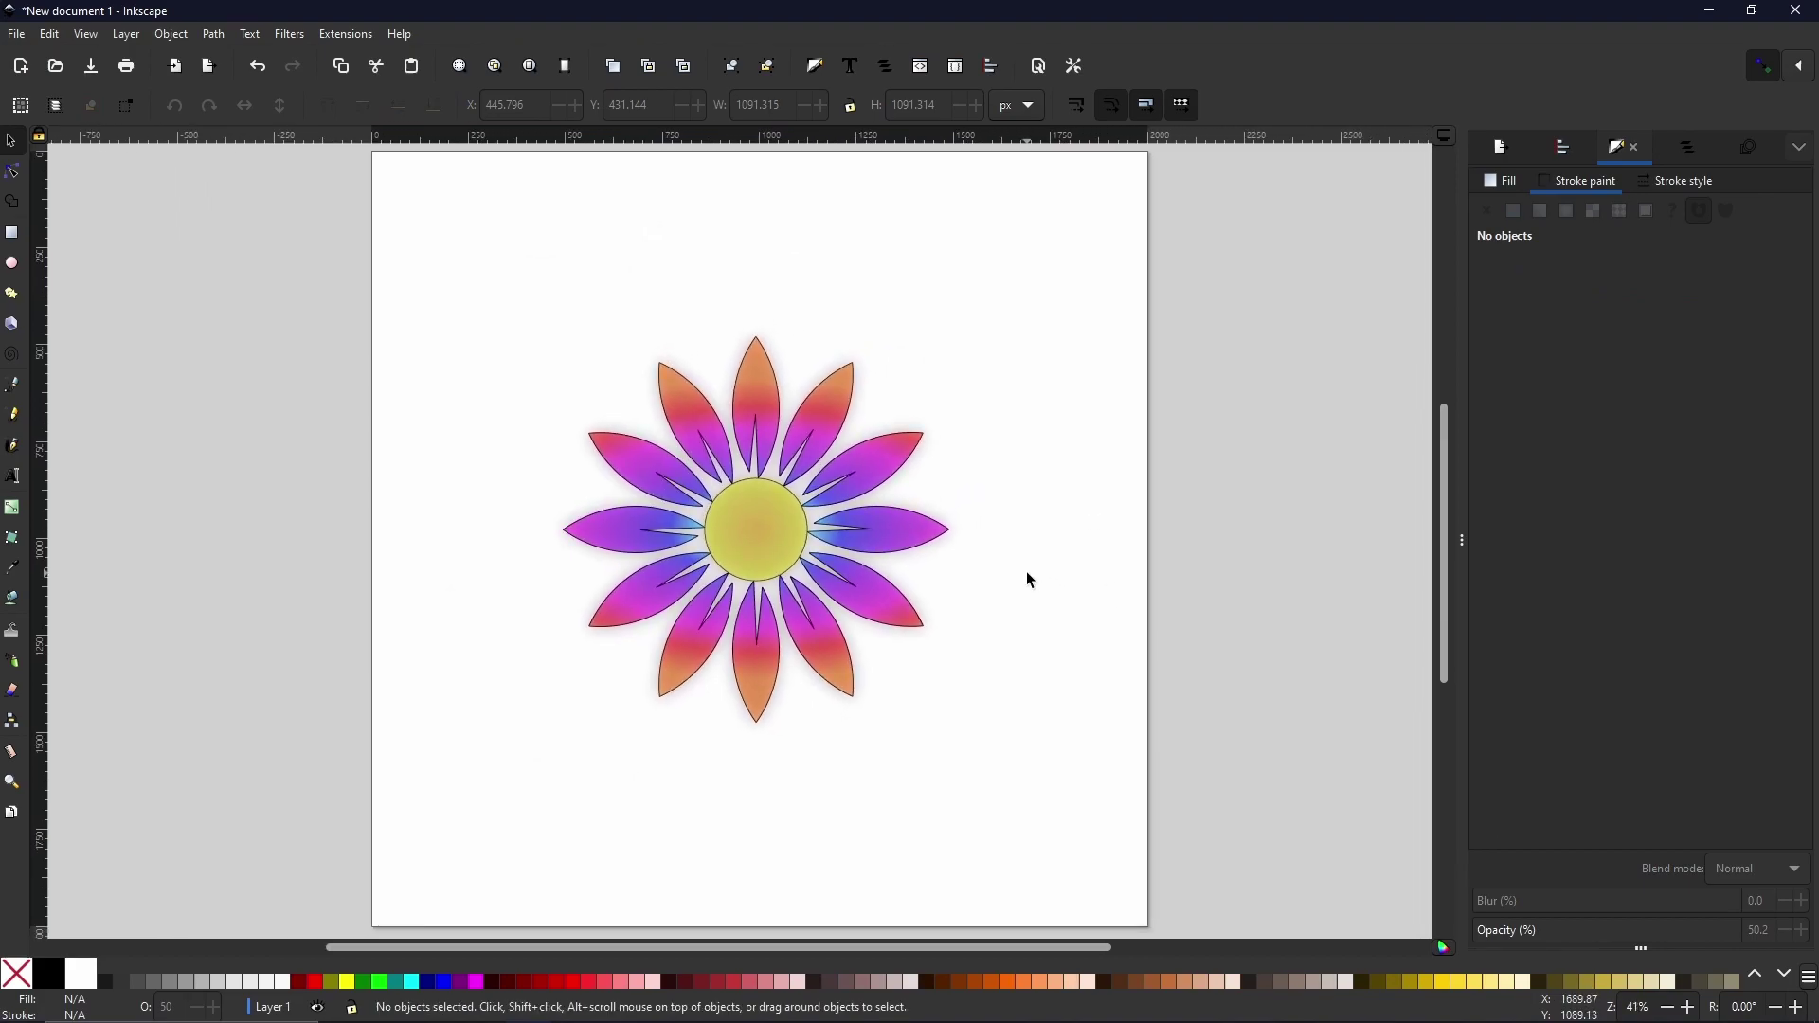